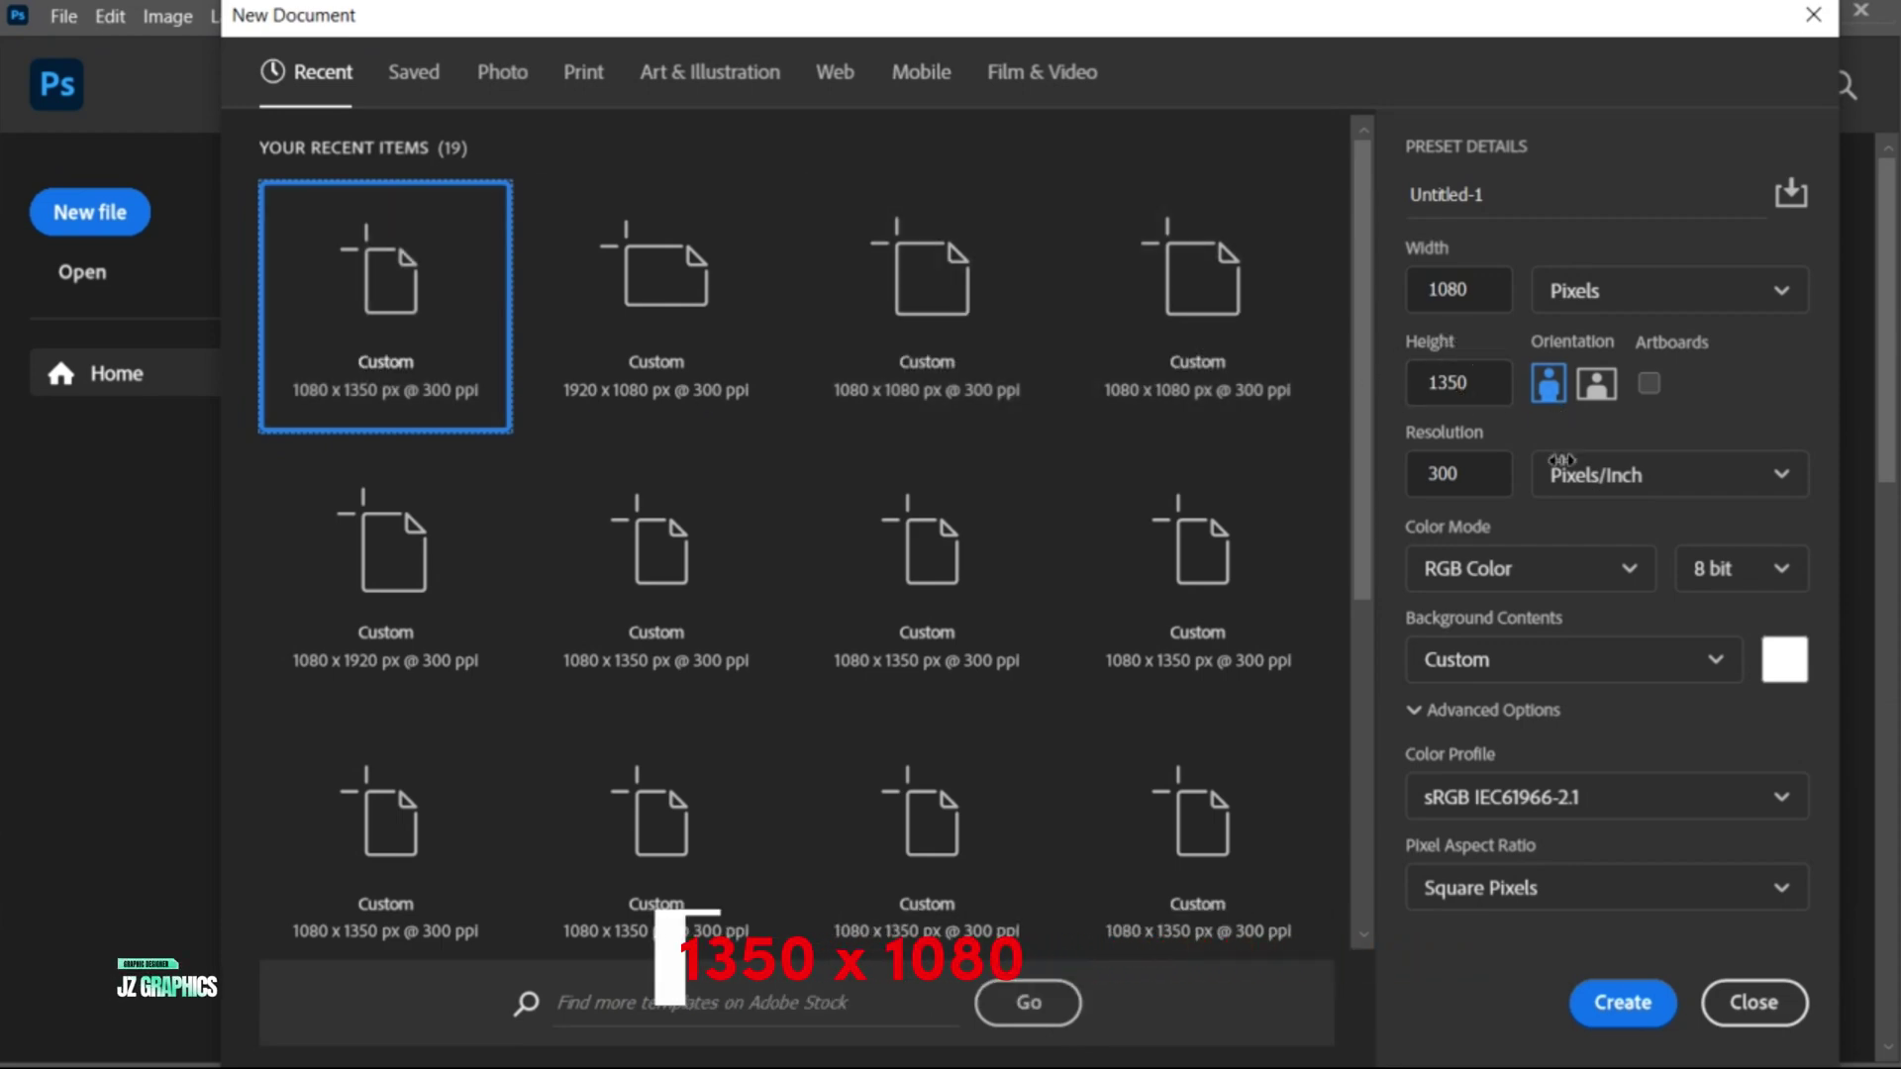
Create a new 1080 x 1350 px RGB document at 300 pixels/inch
click(1622, 1003)
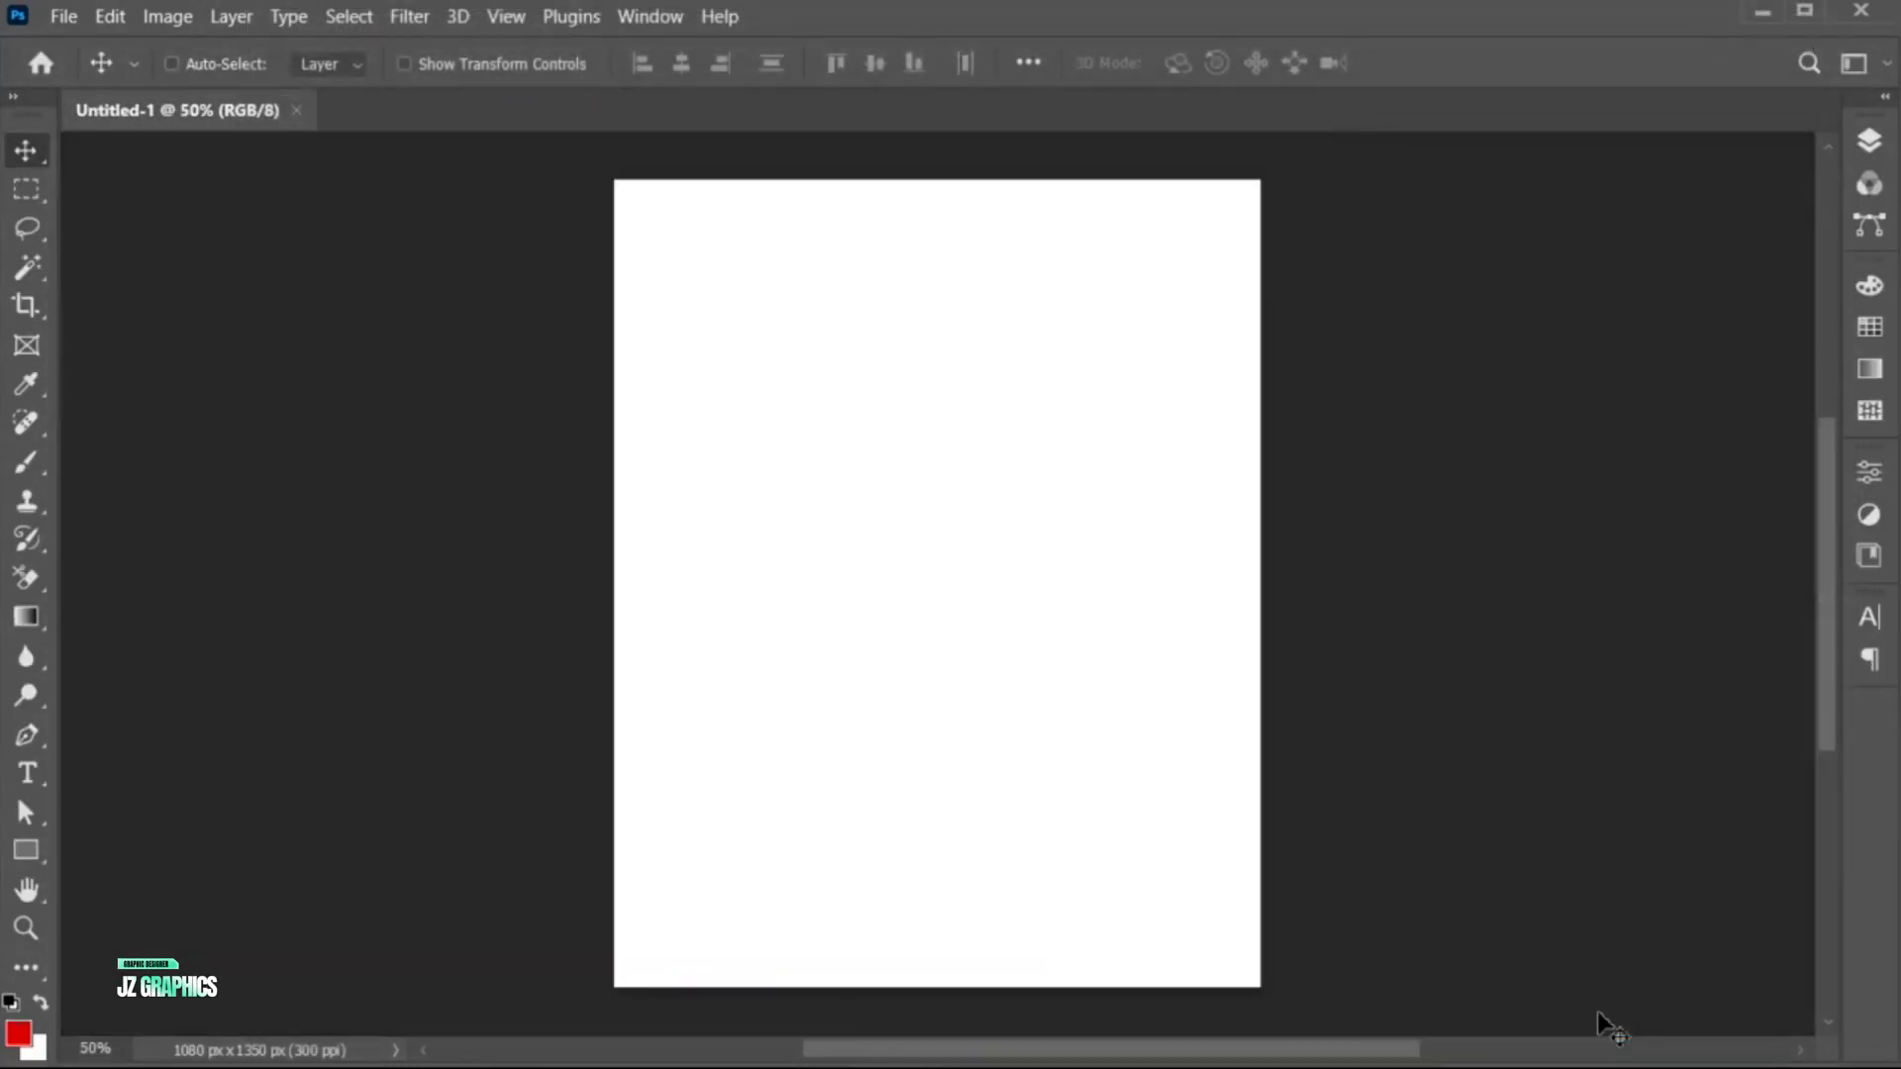
key(ctrl+0)
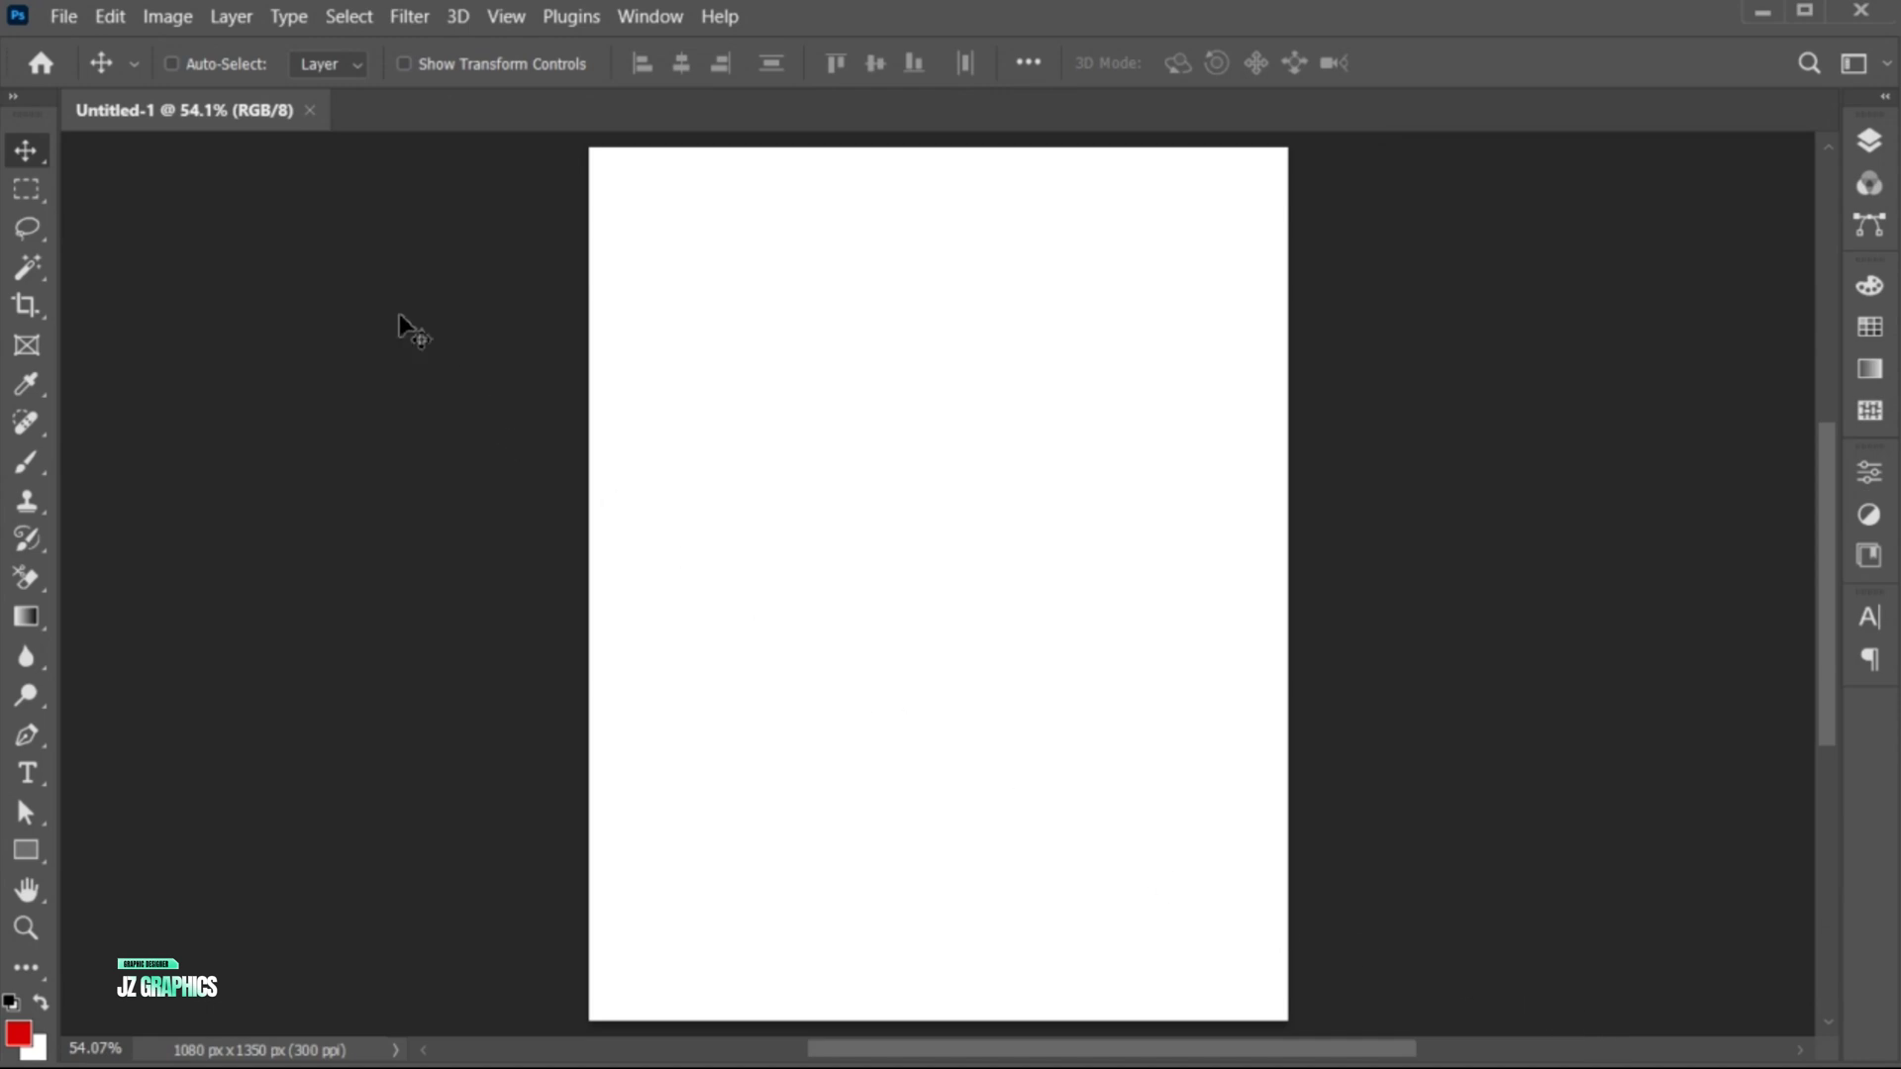
Place prac.png from Local Disk (D:) as an embedded image filling the canvas
click(51, 23)
click(282, 581)
click(374, 426)
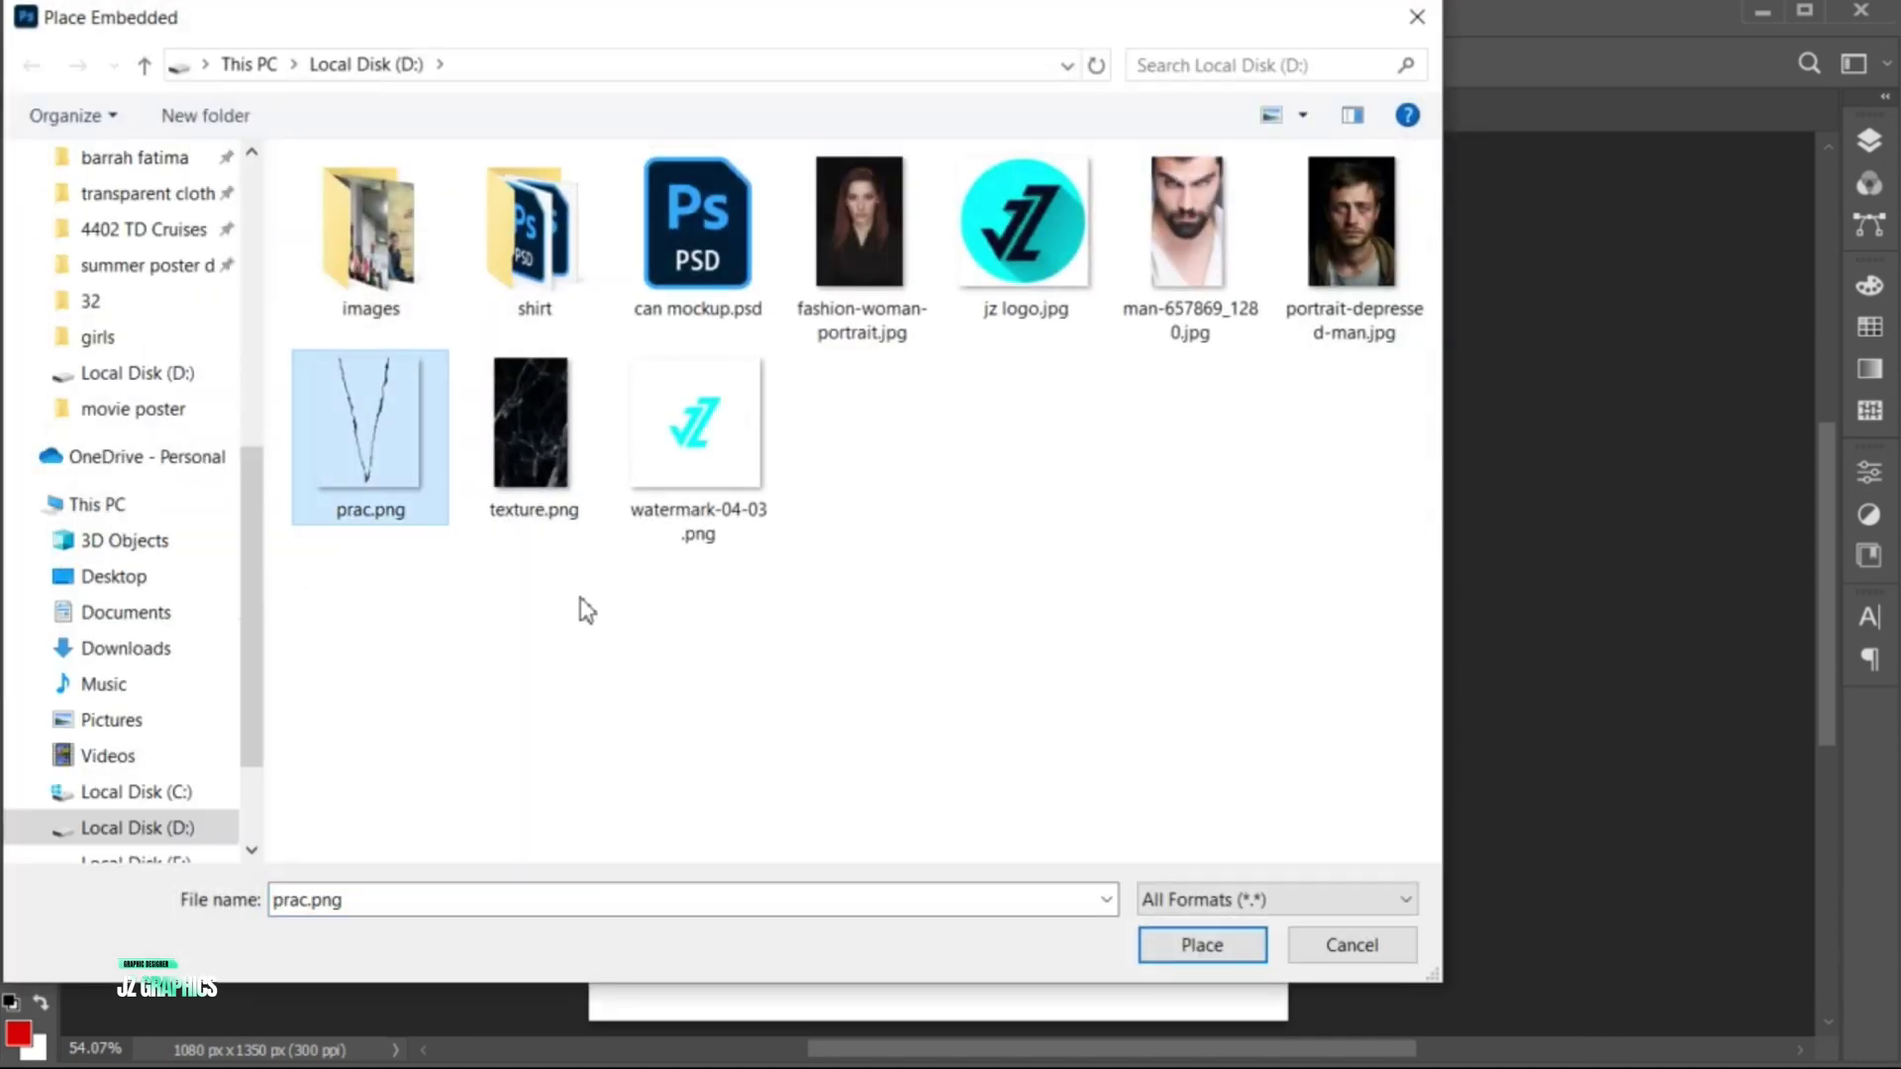
click(1205, 947)
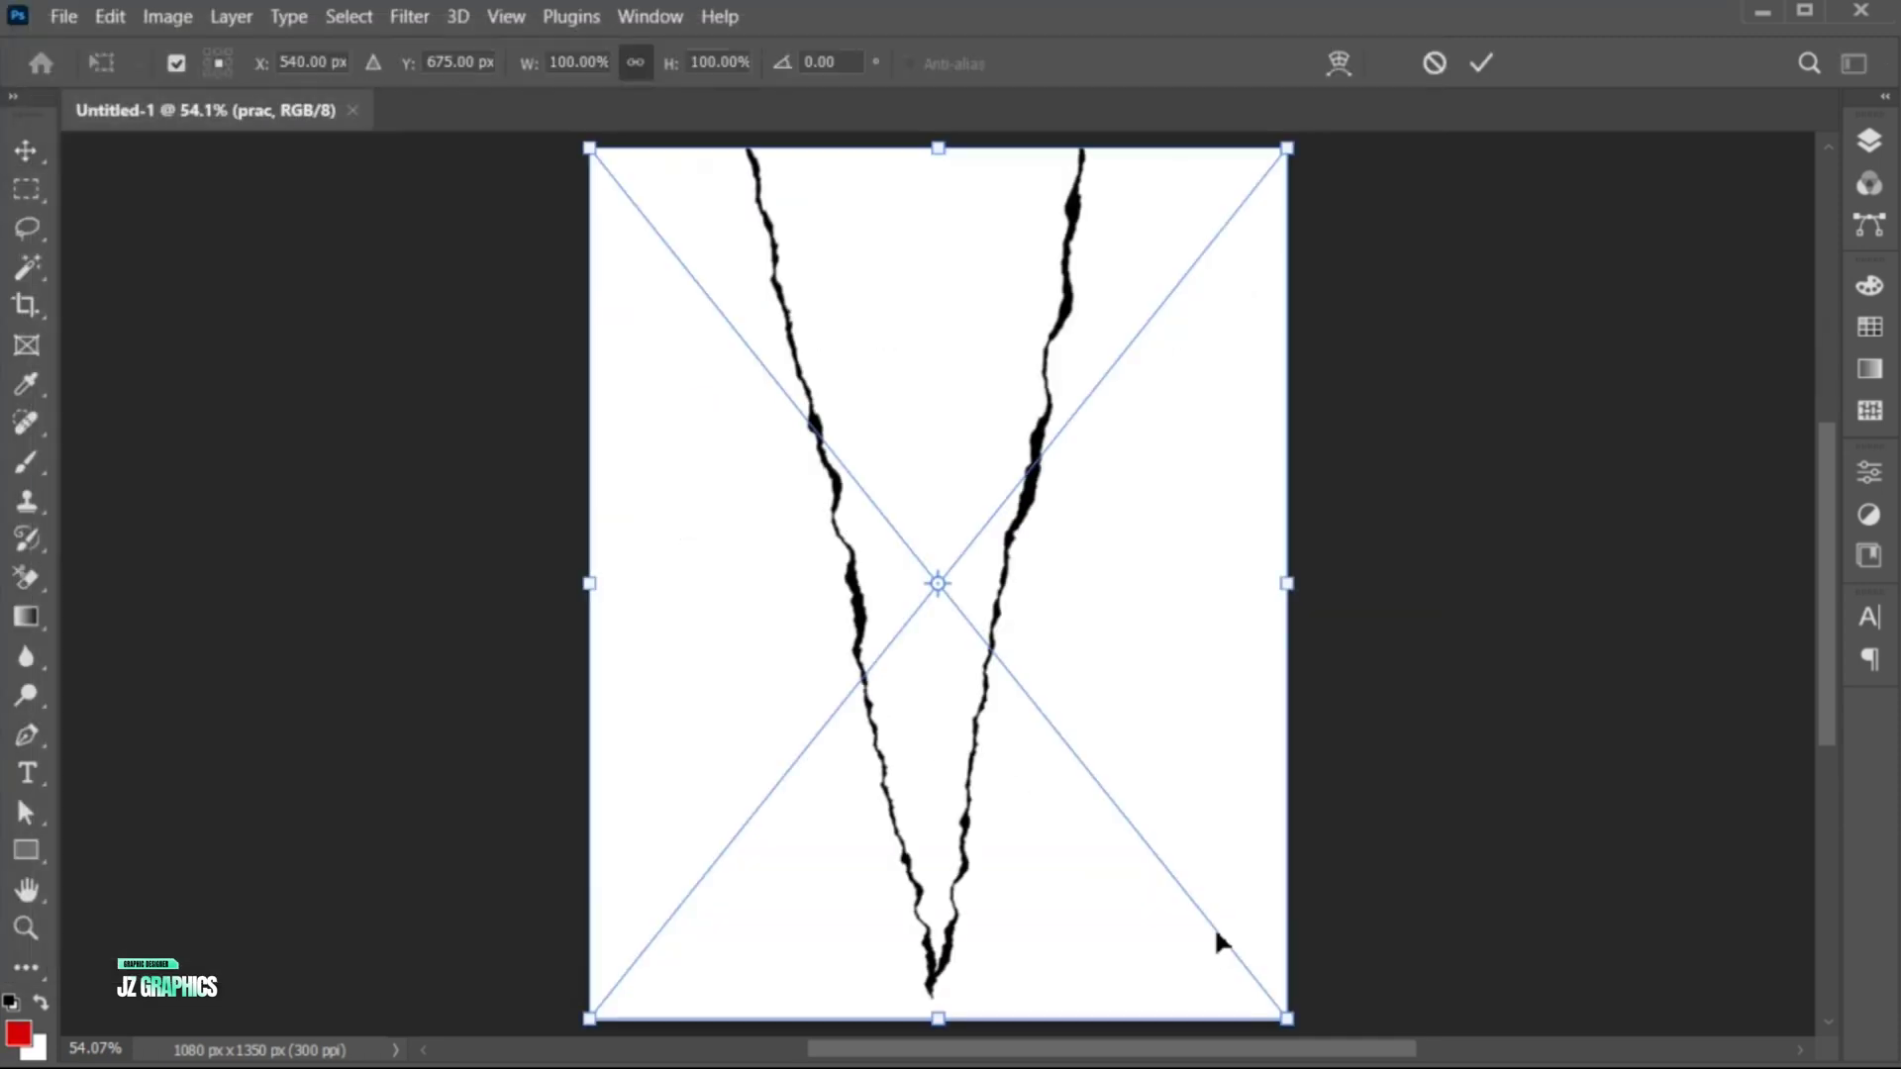
click(1488, 62)
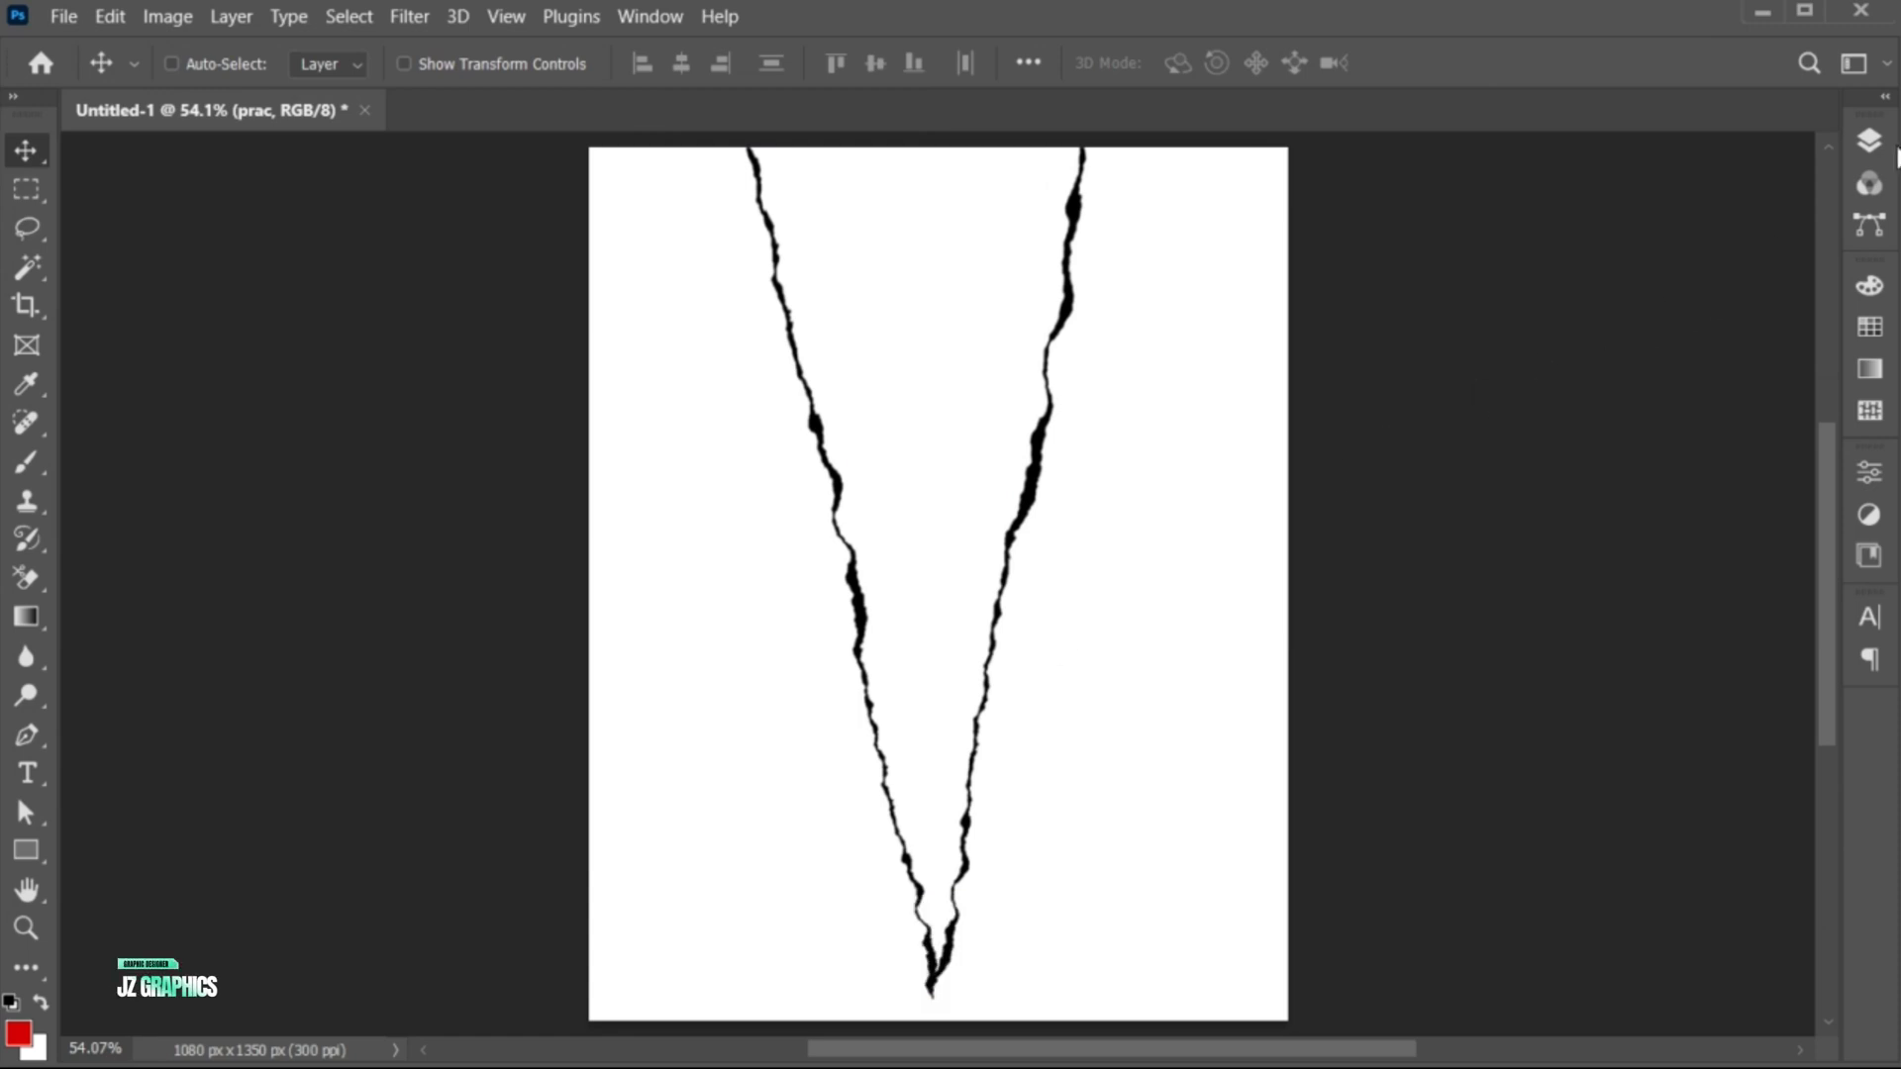
Select the area between the two torn lines with the Magic Wand and extend the selection into the lower tip with the Lasso
click(1869, 140)
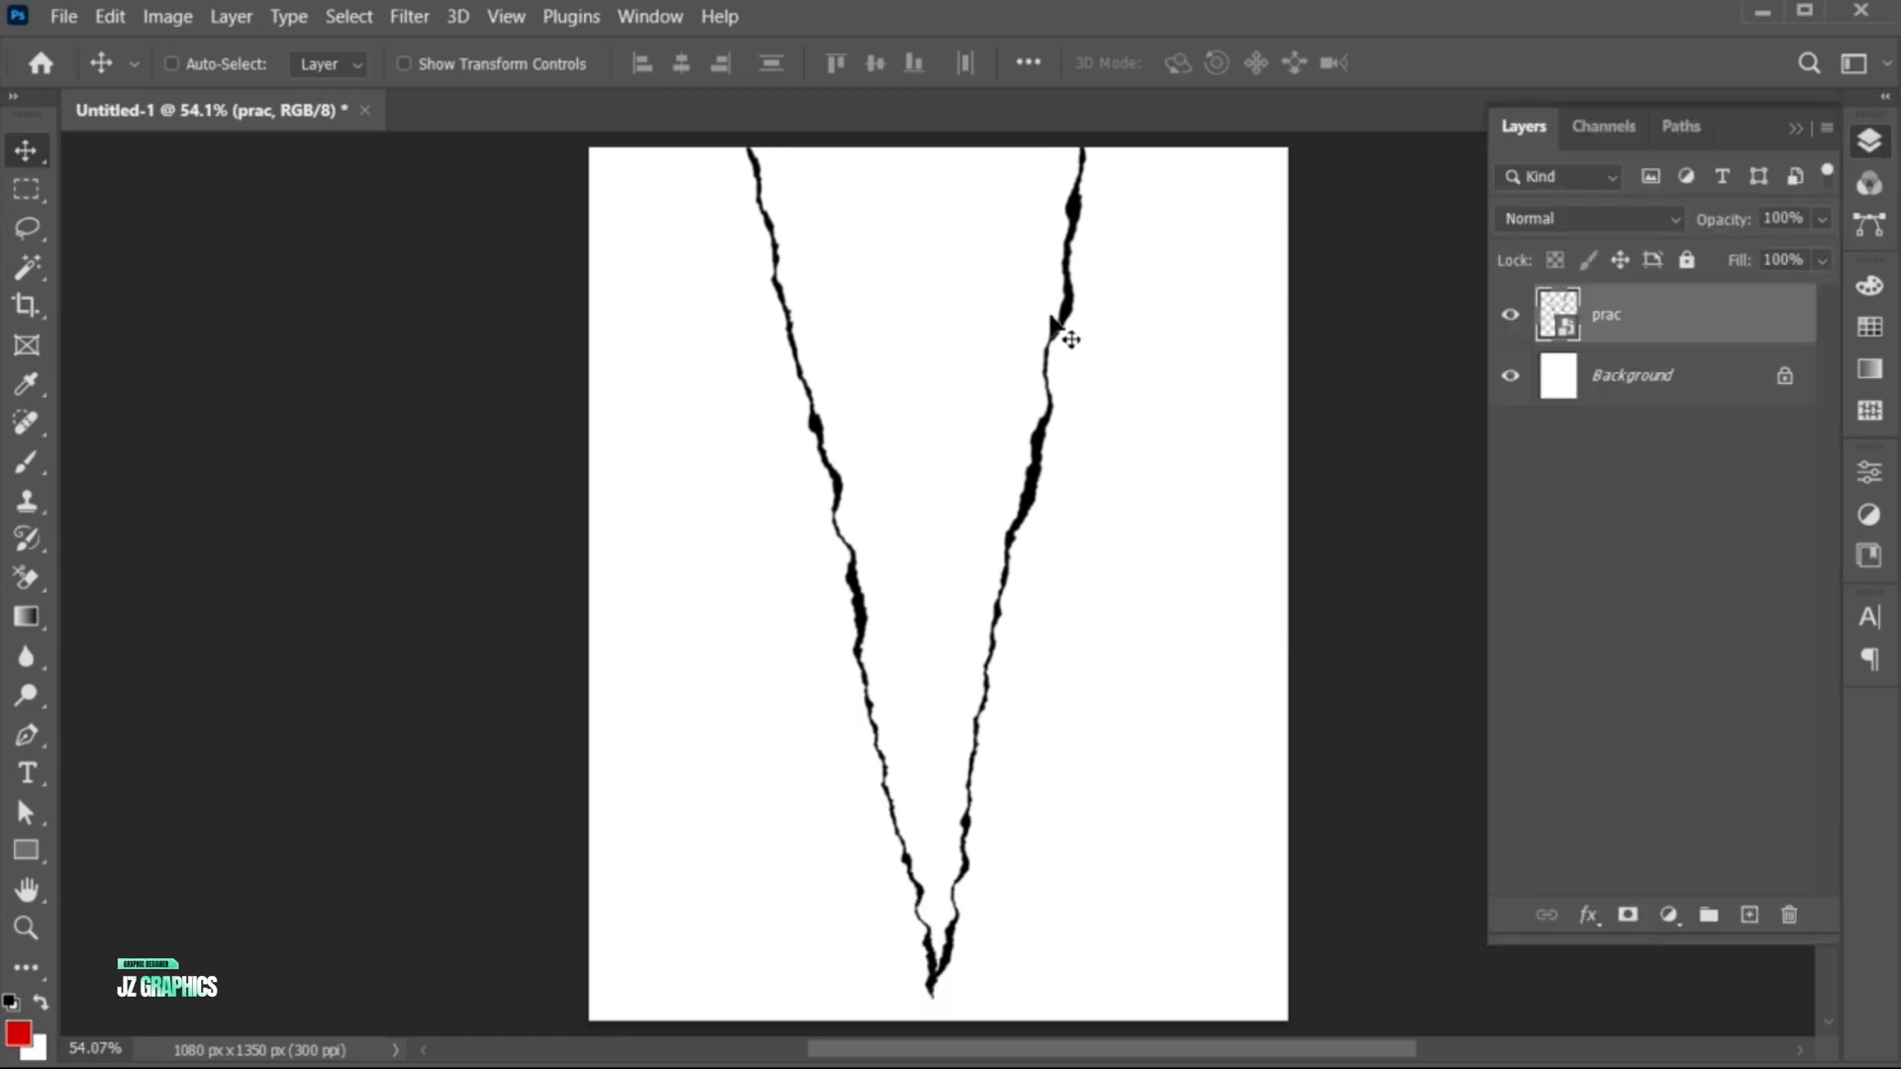
click(32, 267)
click(903, 420)
key(ctrl+space)
drag(904, 832, 951, 866)
click(27, 230)
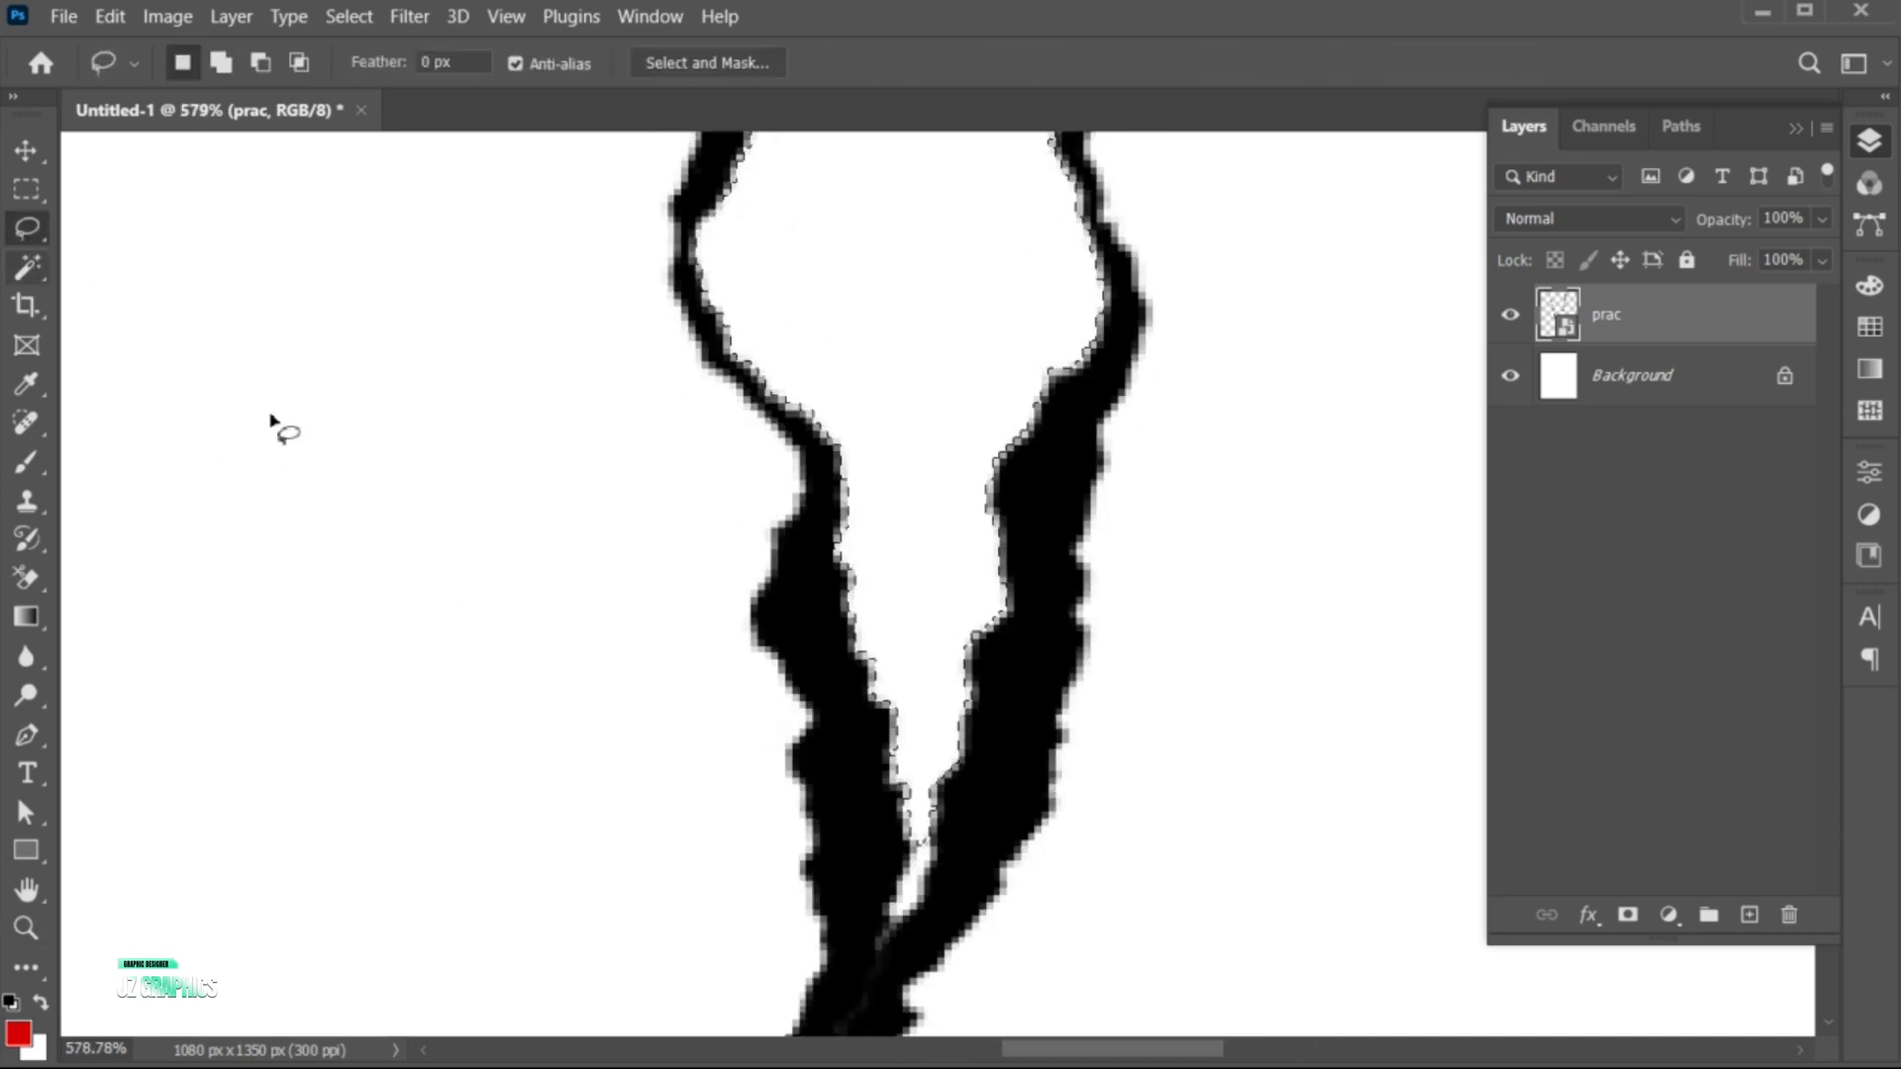
mouse_move(911, 839)
mouse_down()
mouse_move(880, 949)
mouse_move(924, 851)
mouse_up()
key(ctrl+0)
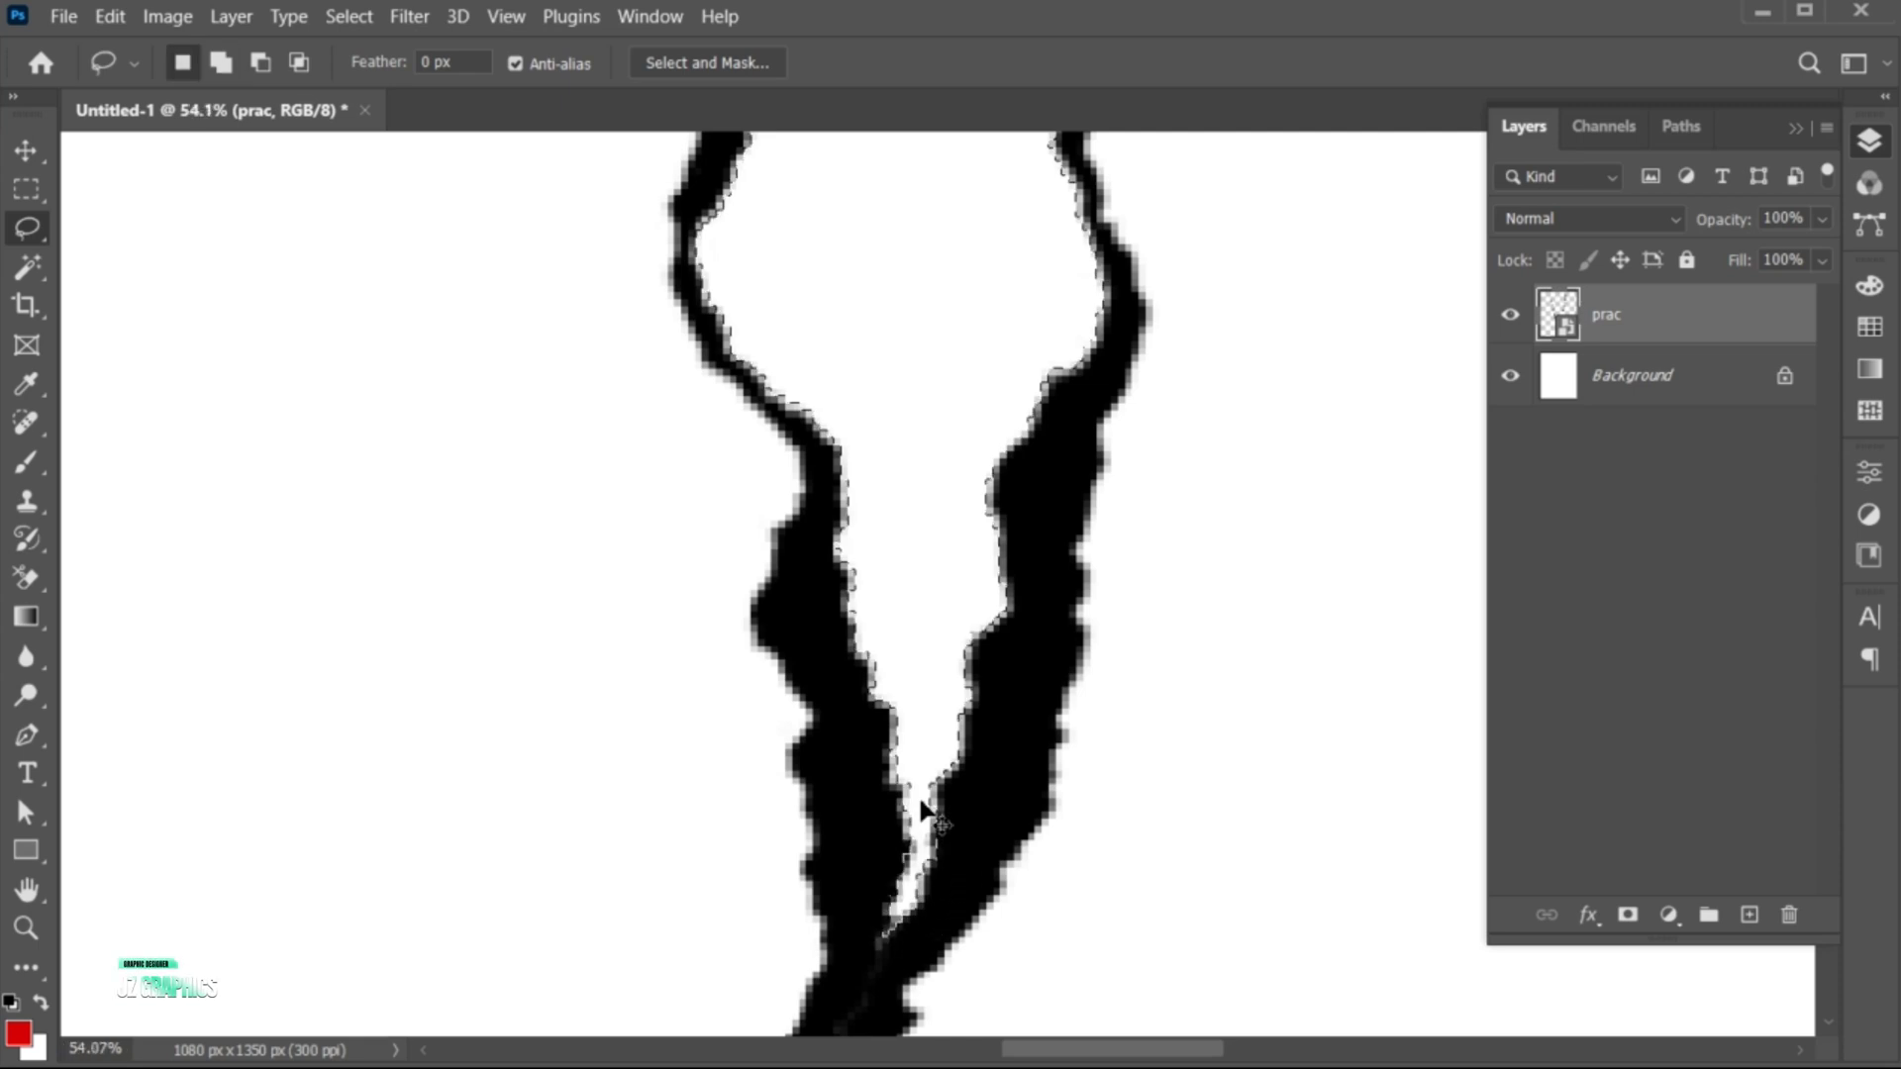
Add a solid color fill layer in red d70100 to the selected V-shaped area
key(v)
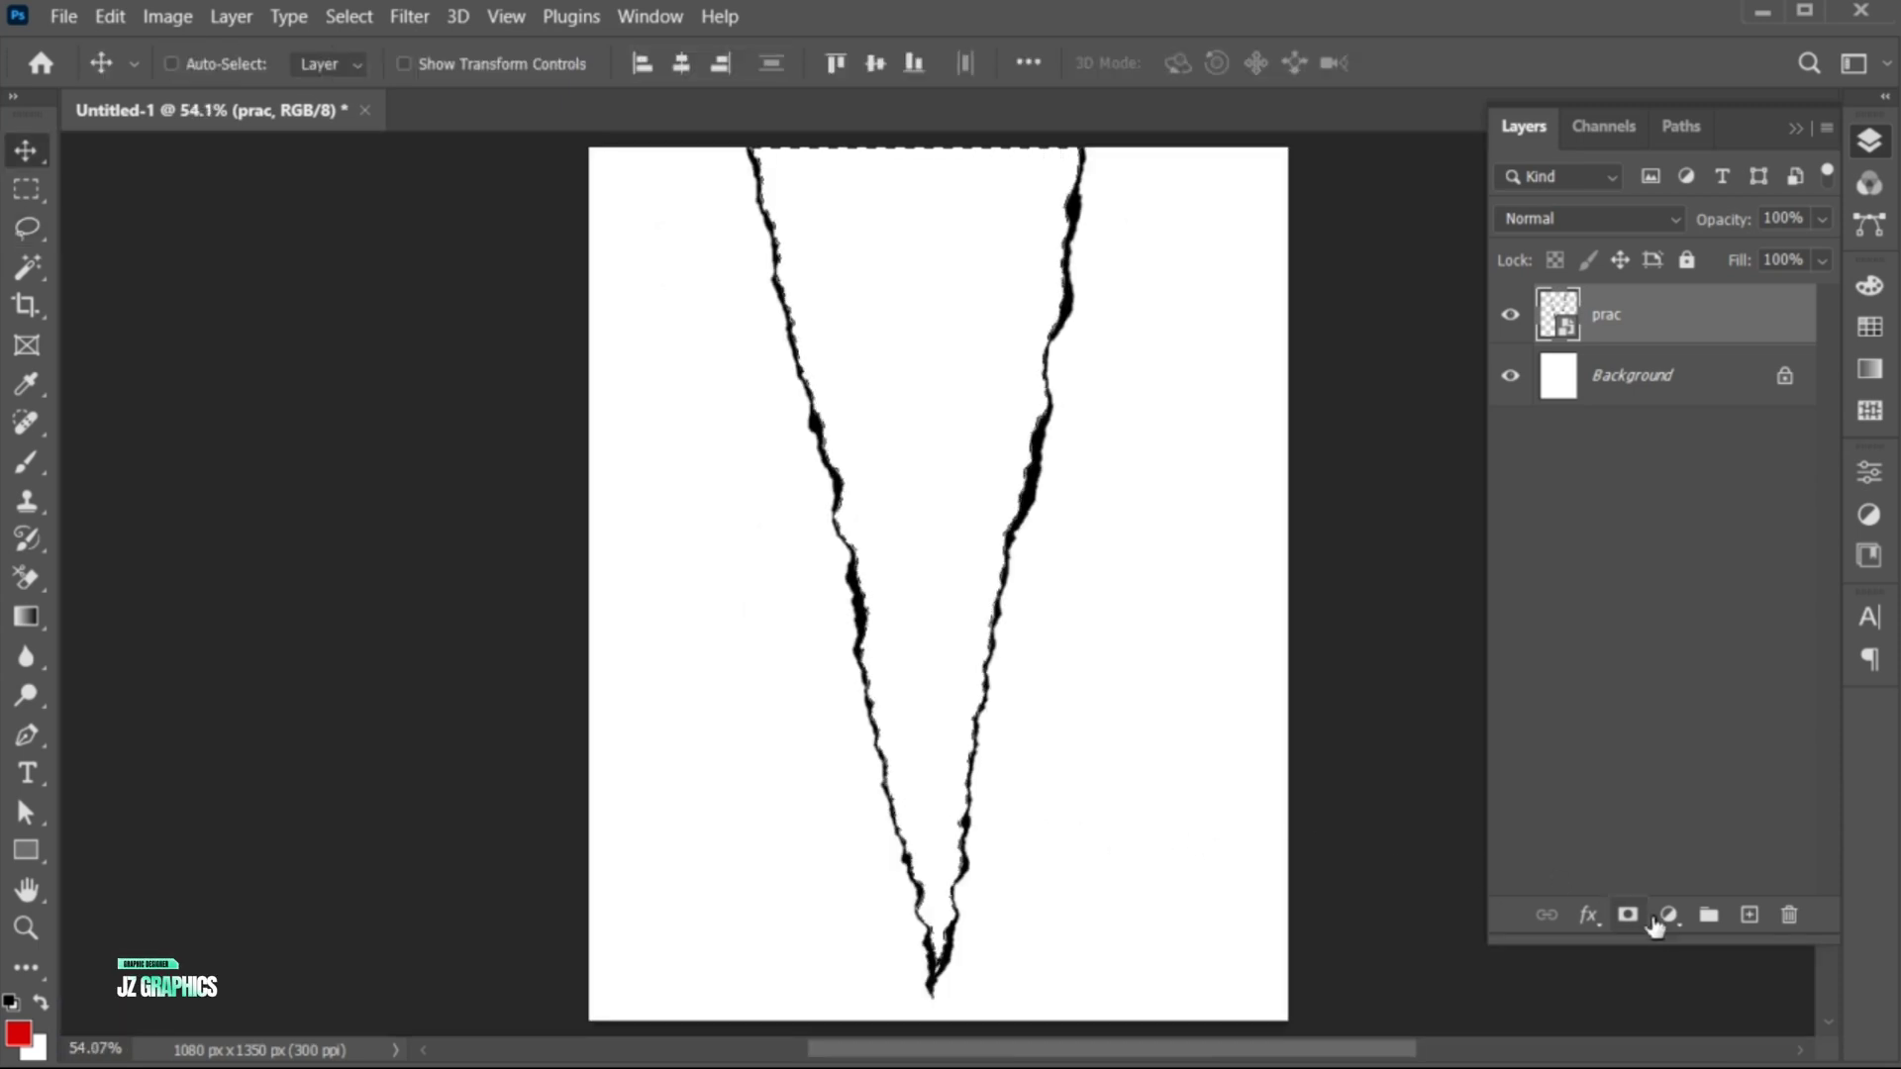
click(1668, 914)
click(1722, 400)
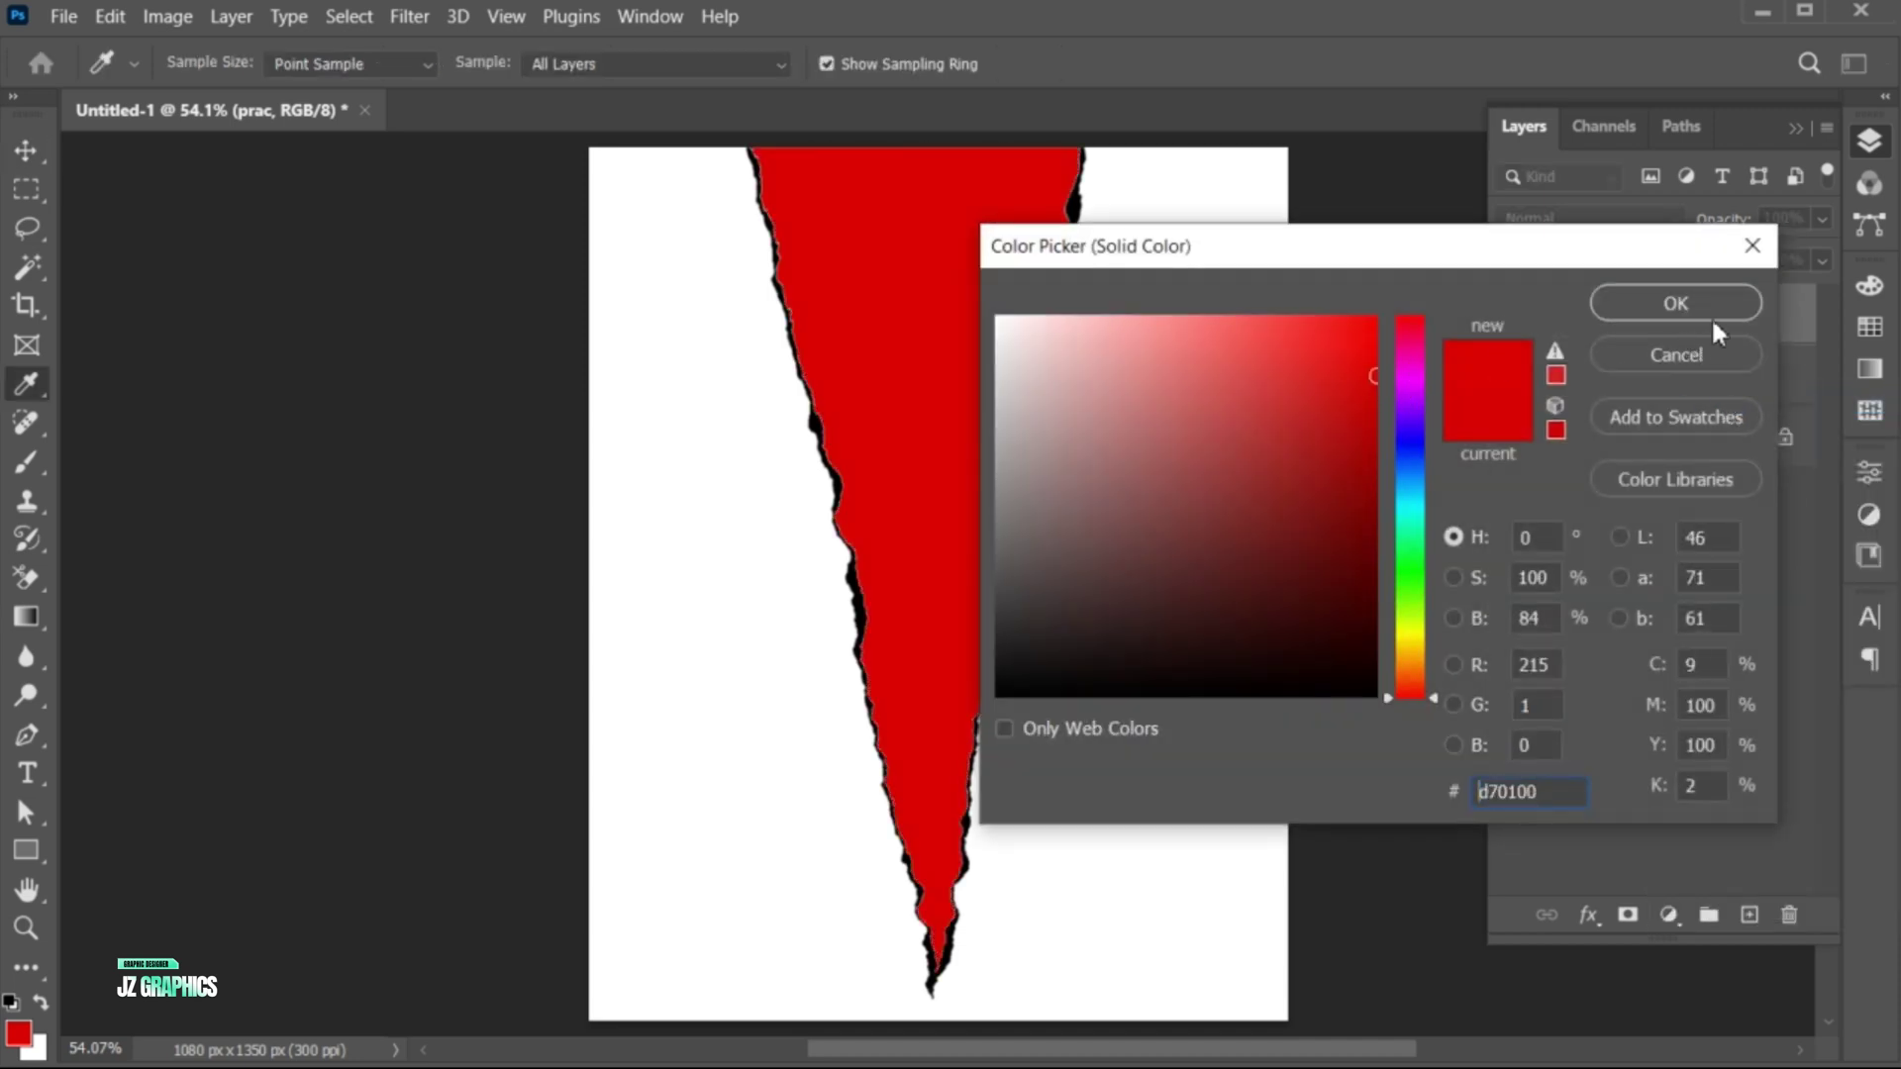
click(1705, 305)
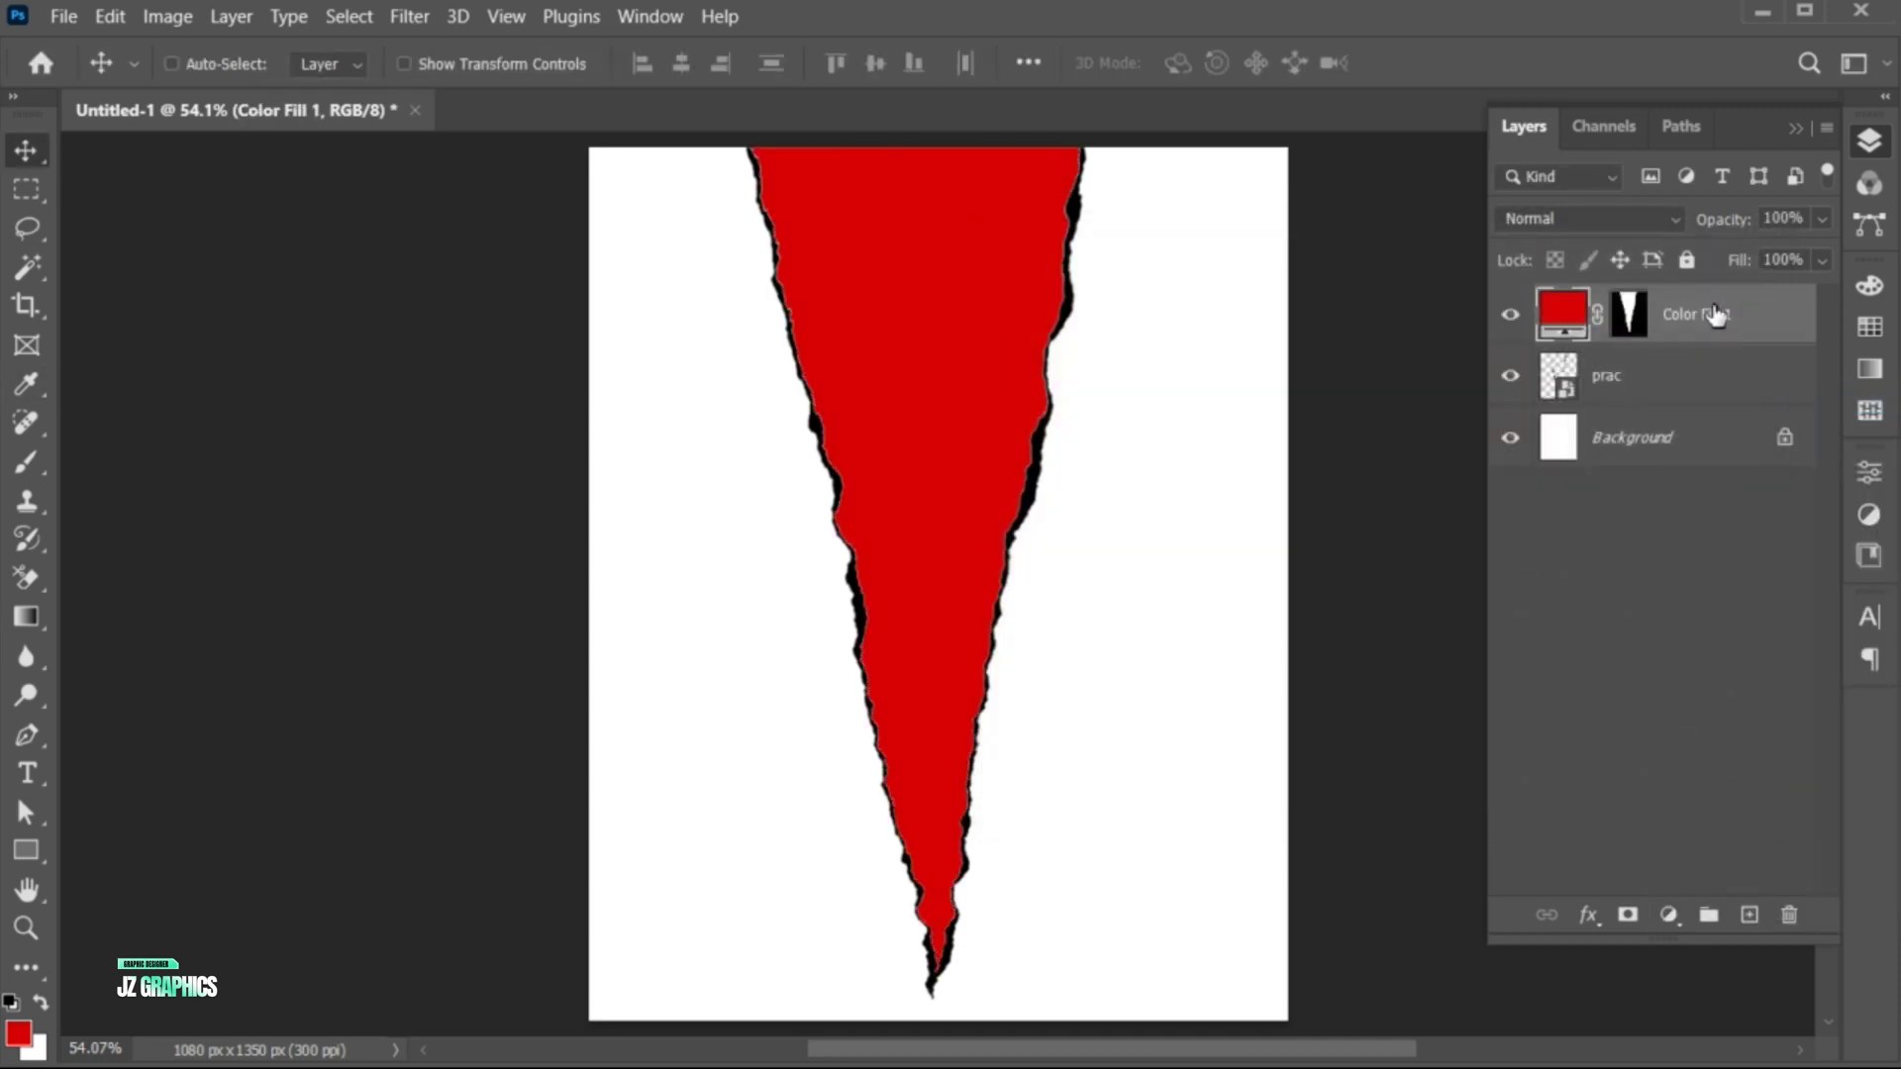
Add a black (000000) solid color fill layer directly above the Background layer
click(1660, 443)
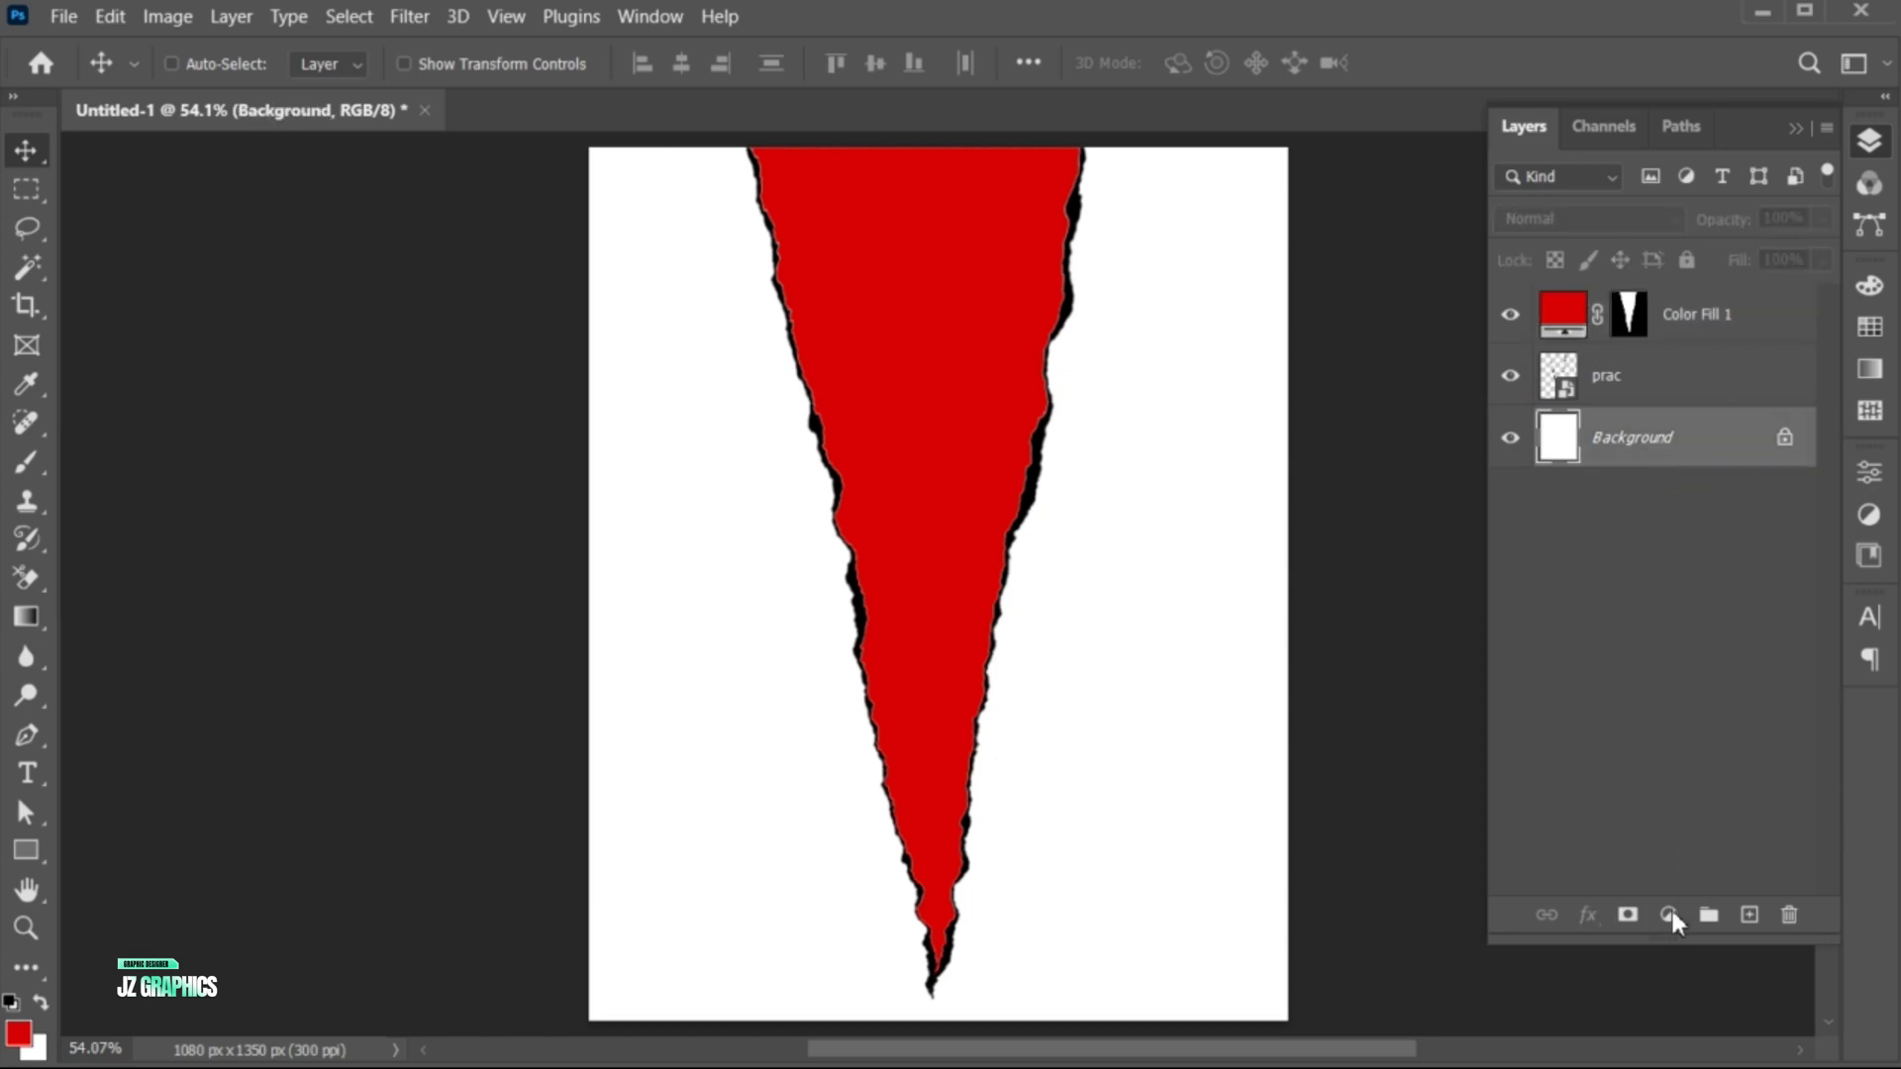
click(1669, 914)
click(1719, 394)
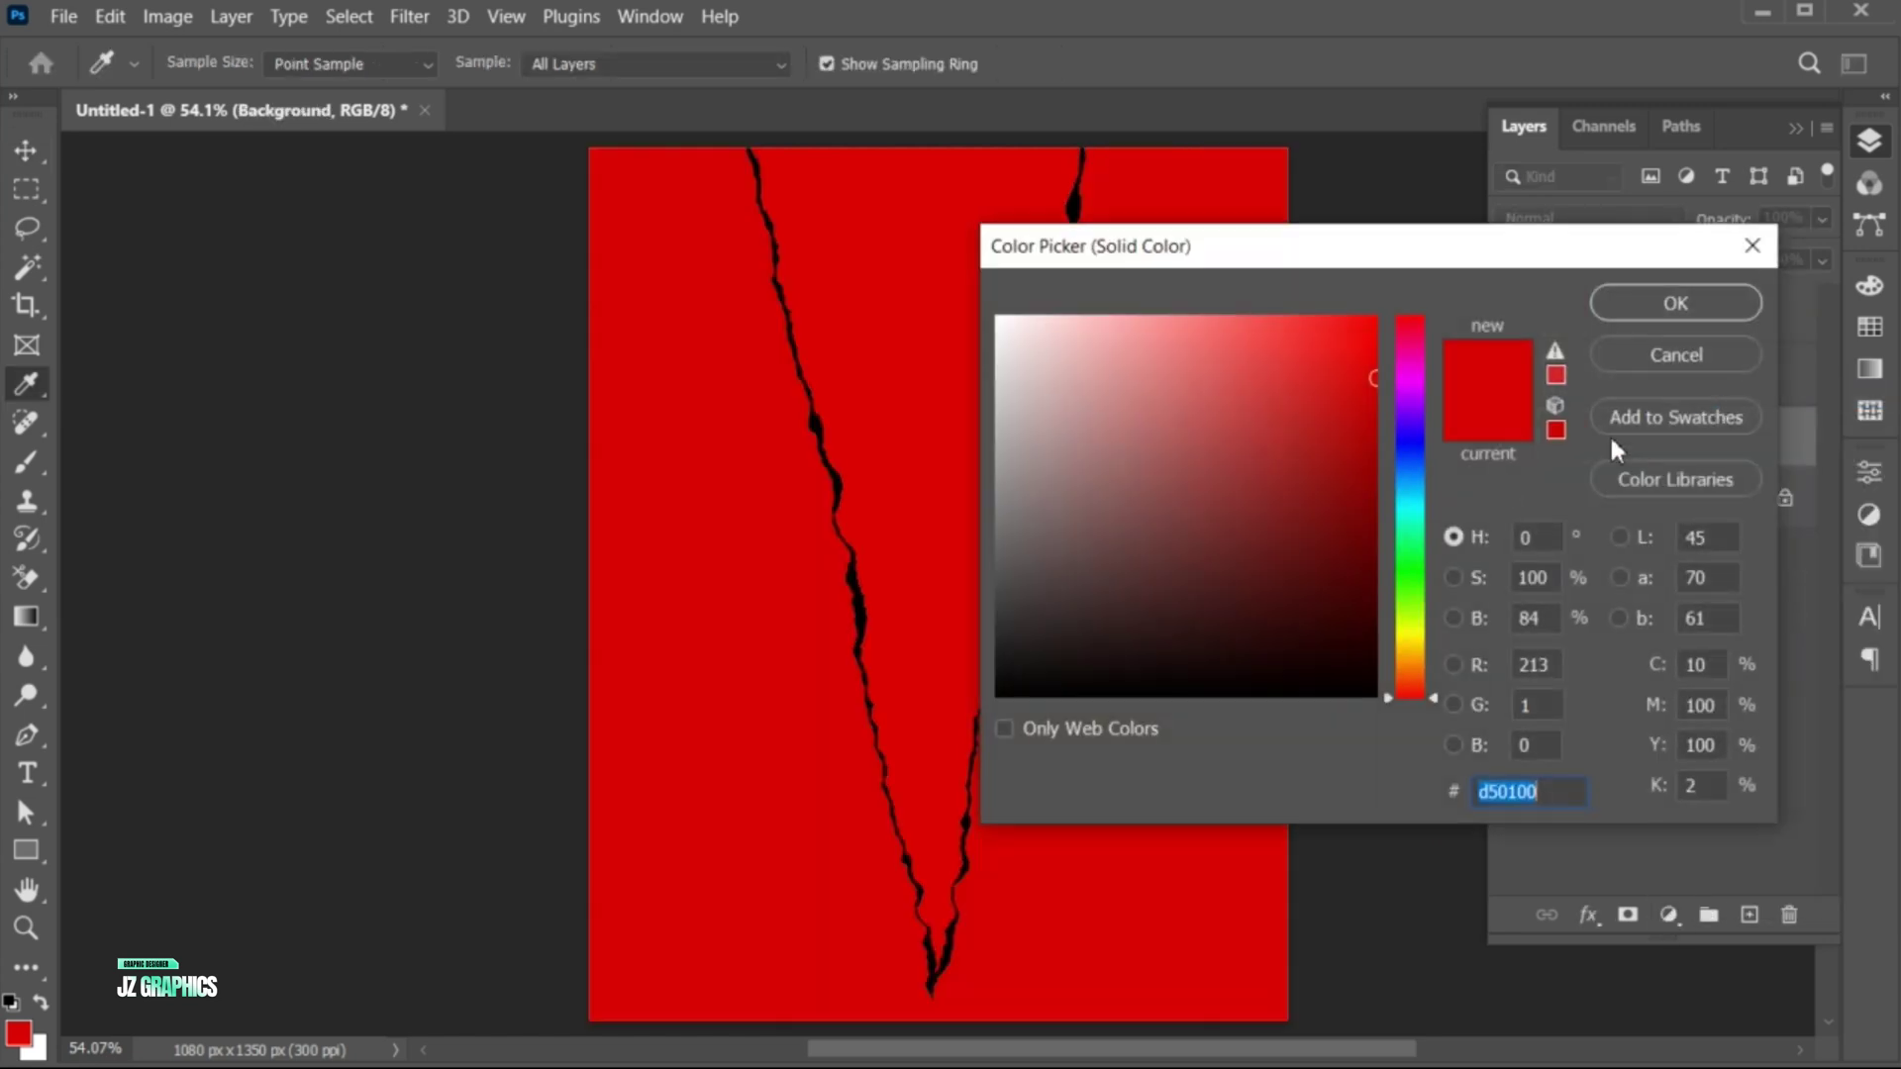
drag(1095, 656, 1011, 717)
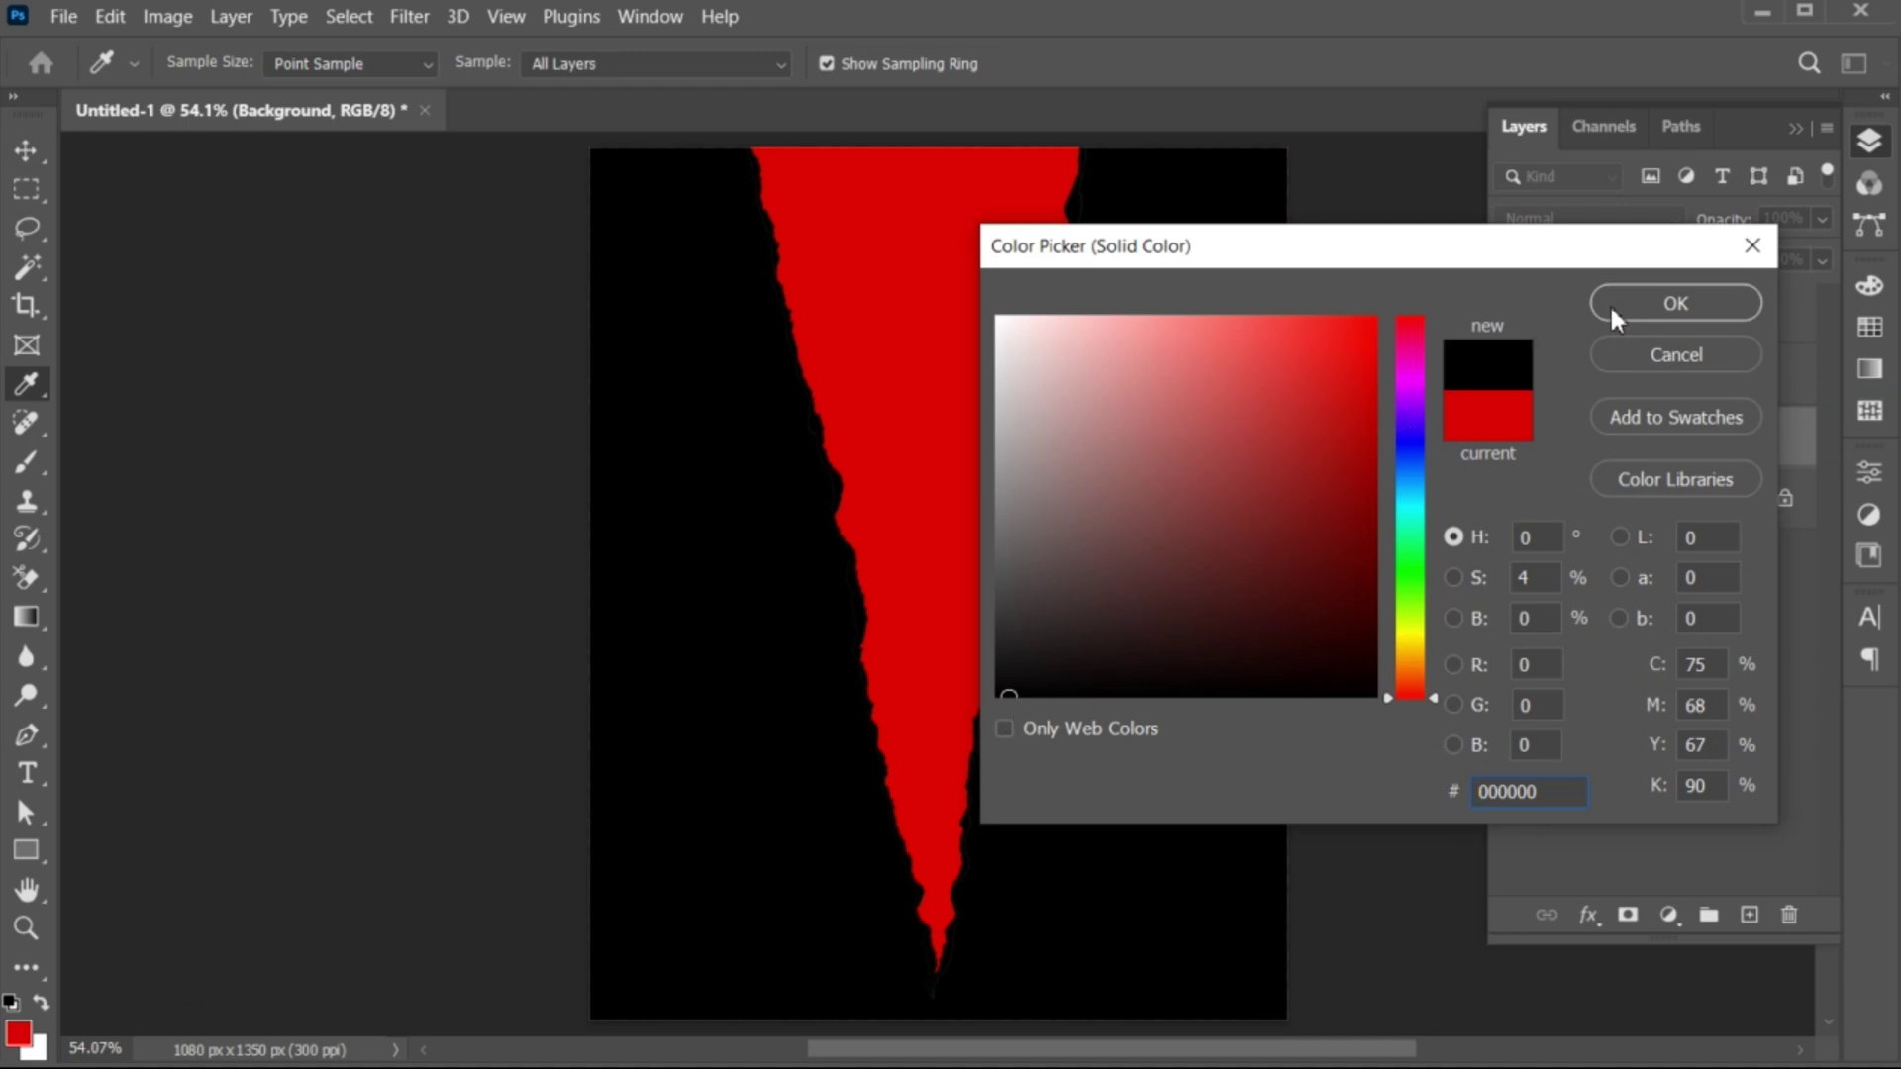
click(1668, 309)
Place man-657869_1280.jpg above the red fill layer and clip it to that V-shaped layer
click(1668, 315)
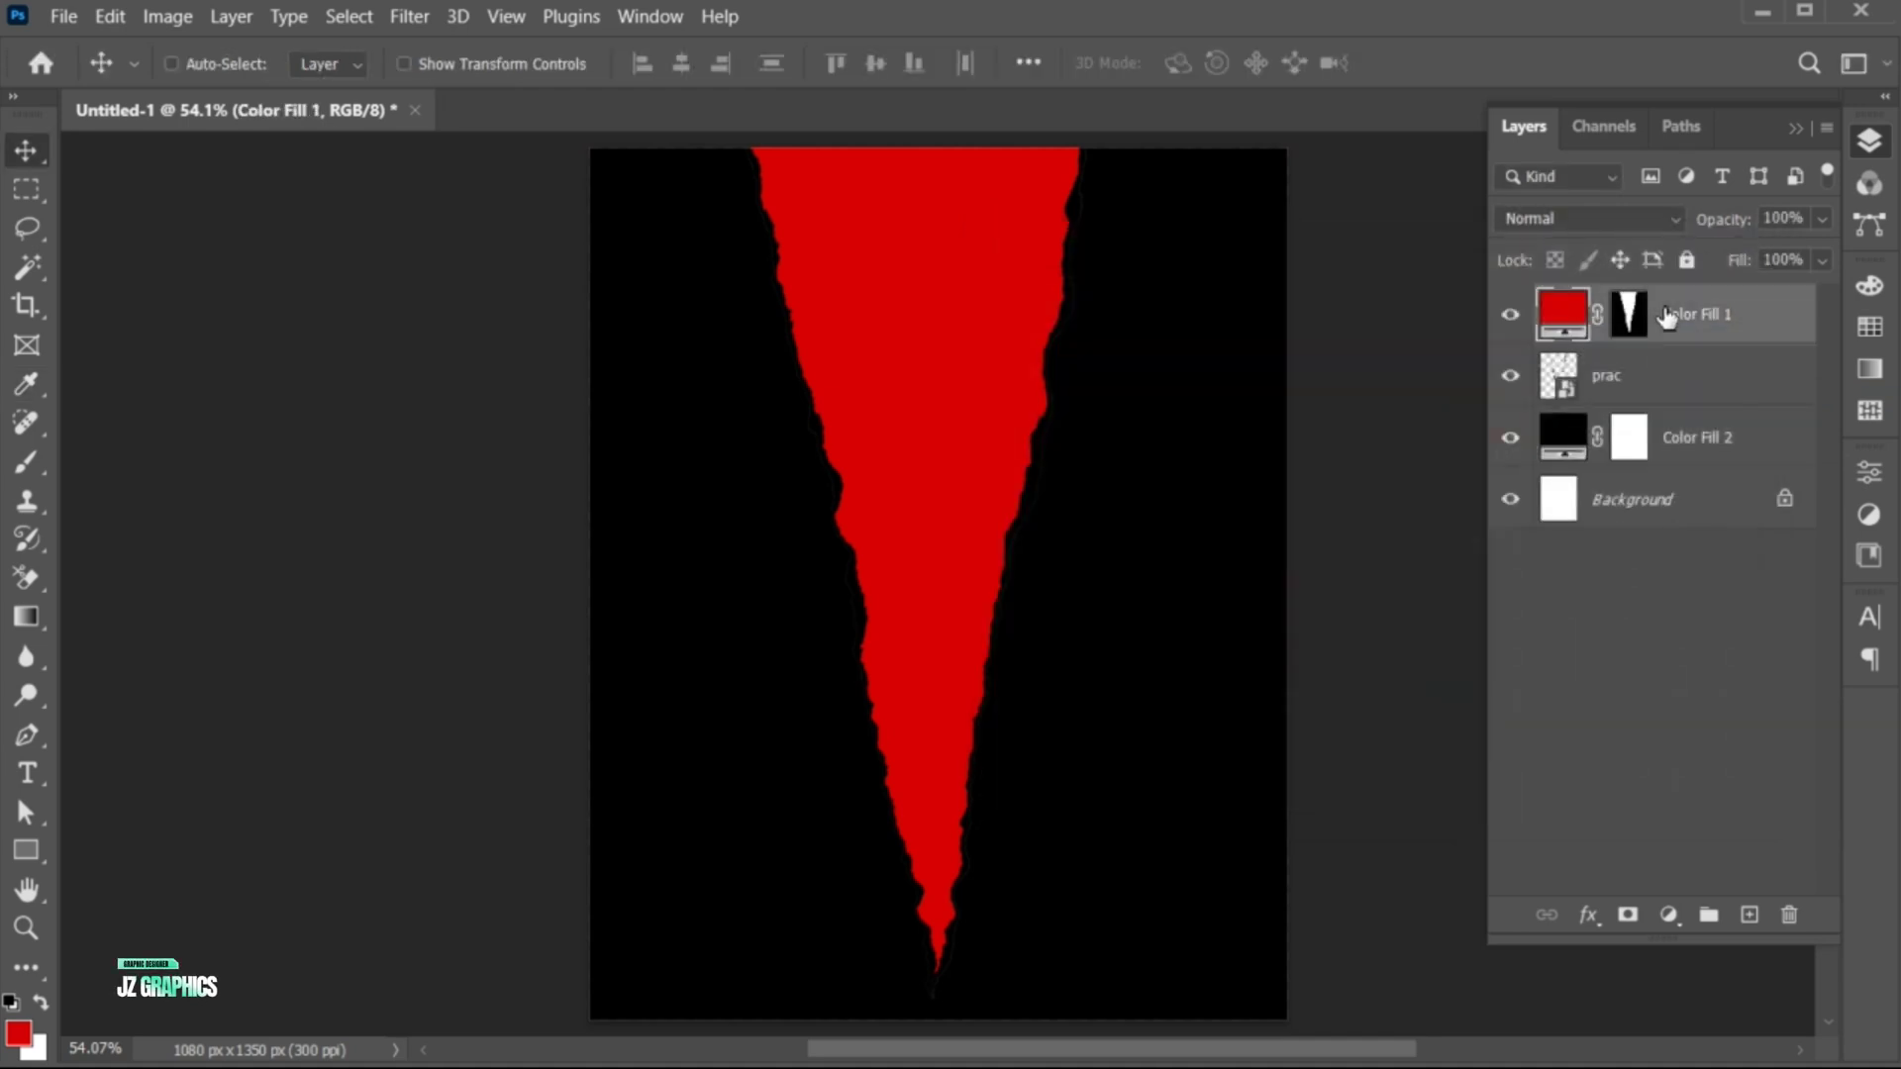
click(54, 15)
click(247, 580)
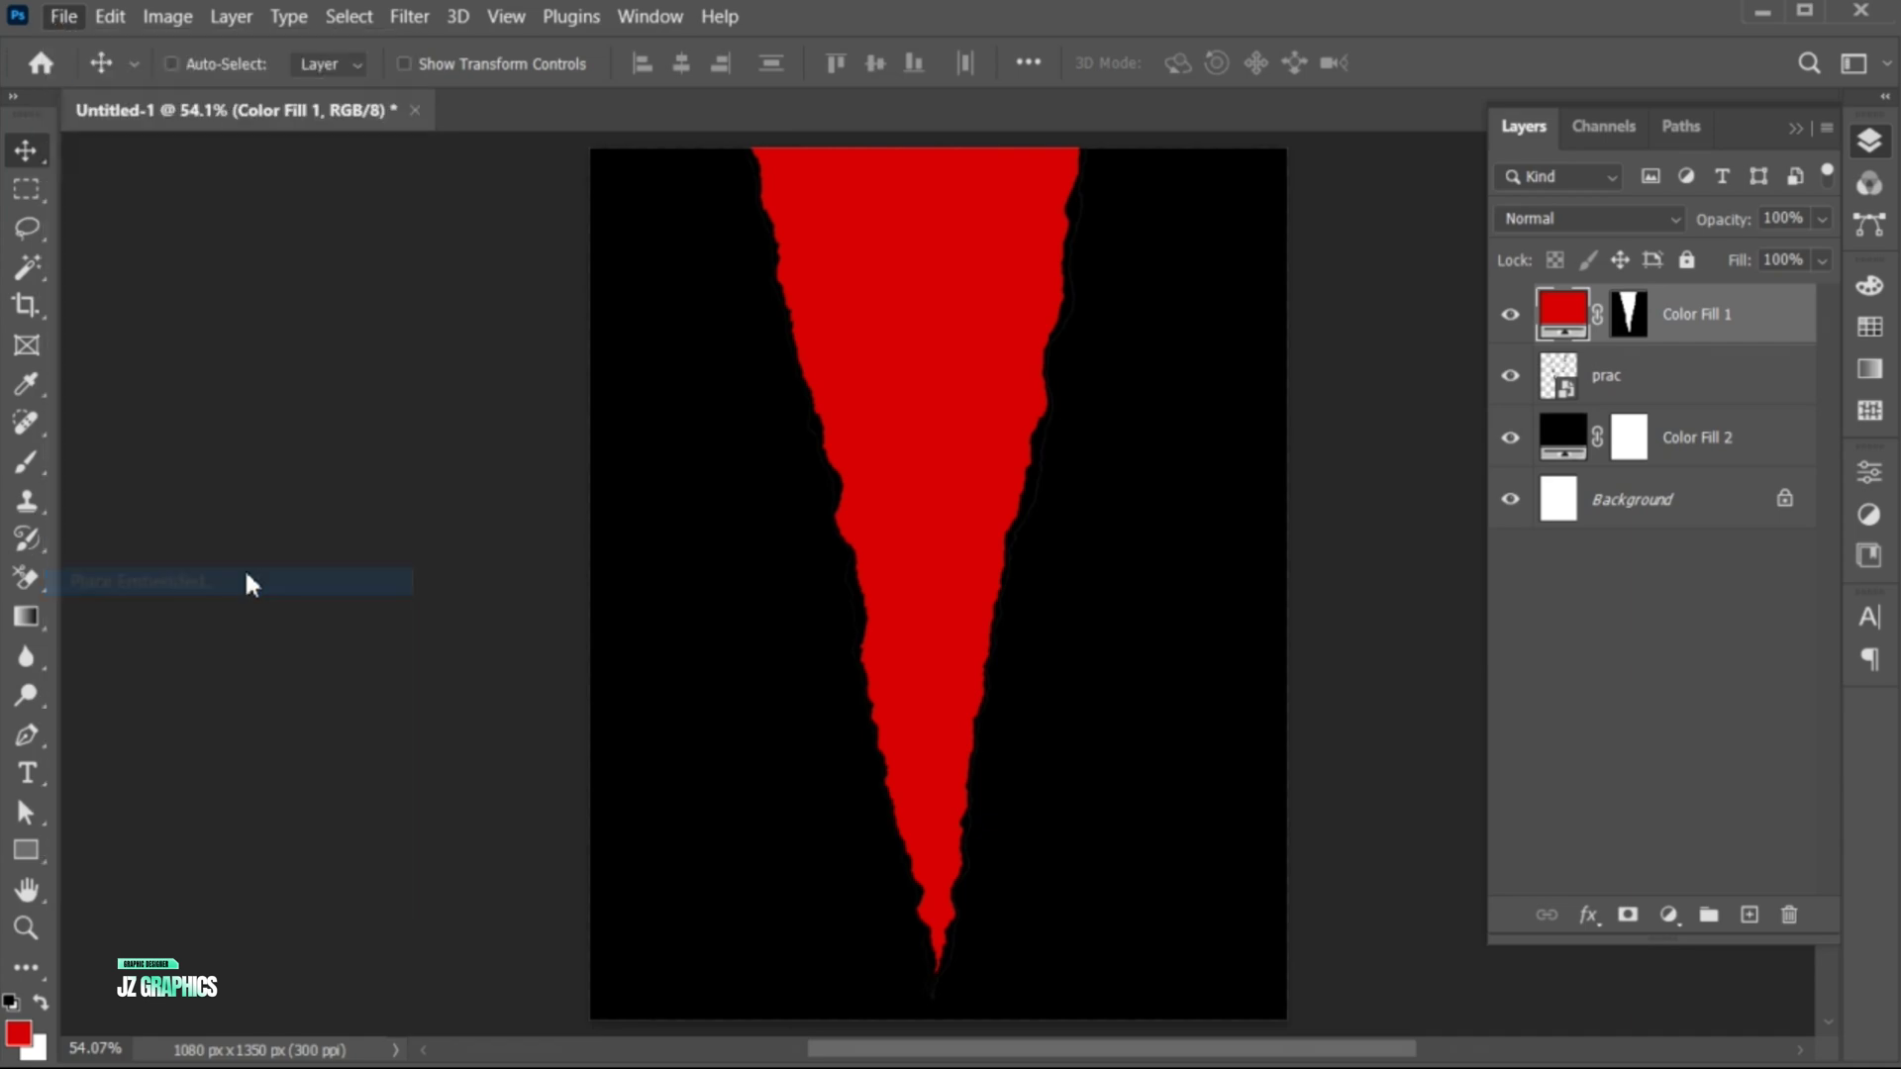
click(1139, 276)
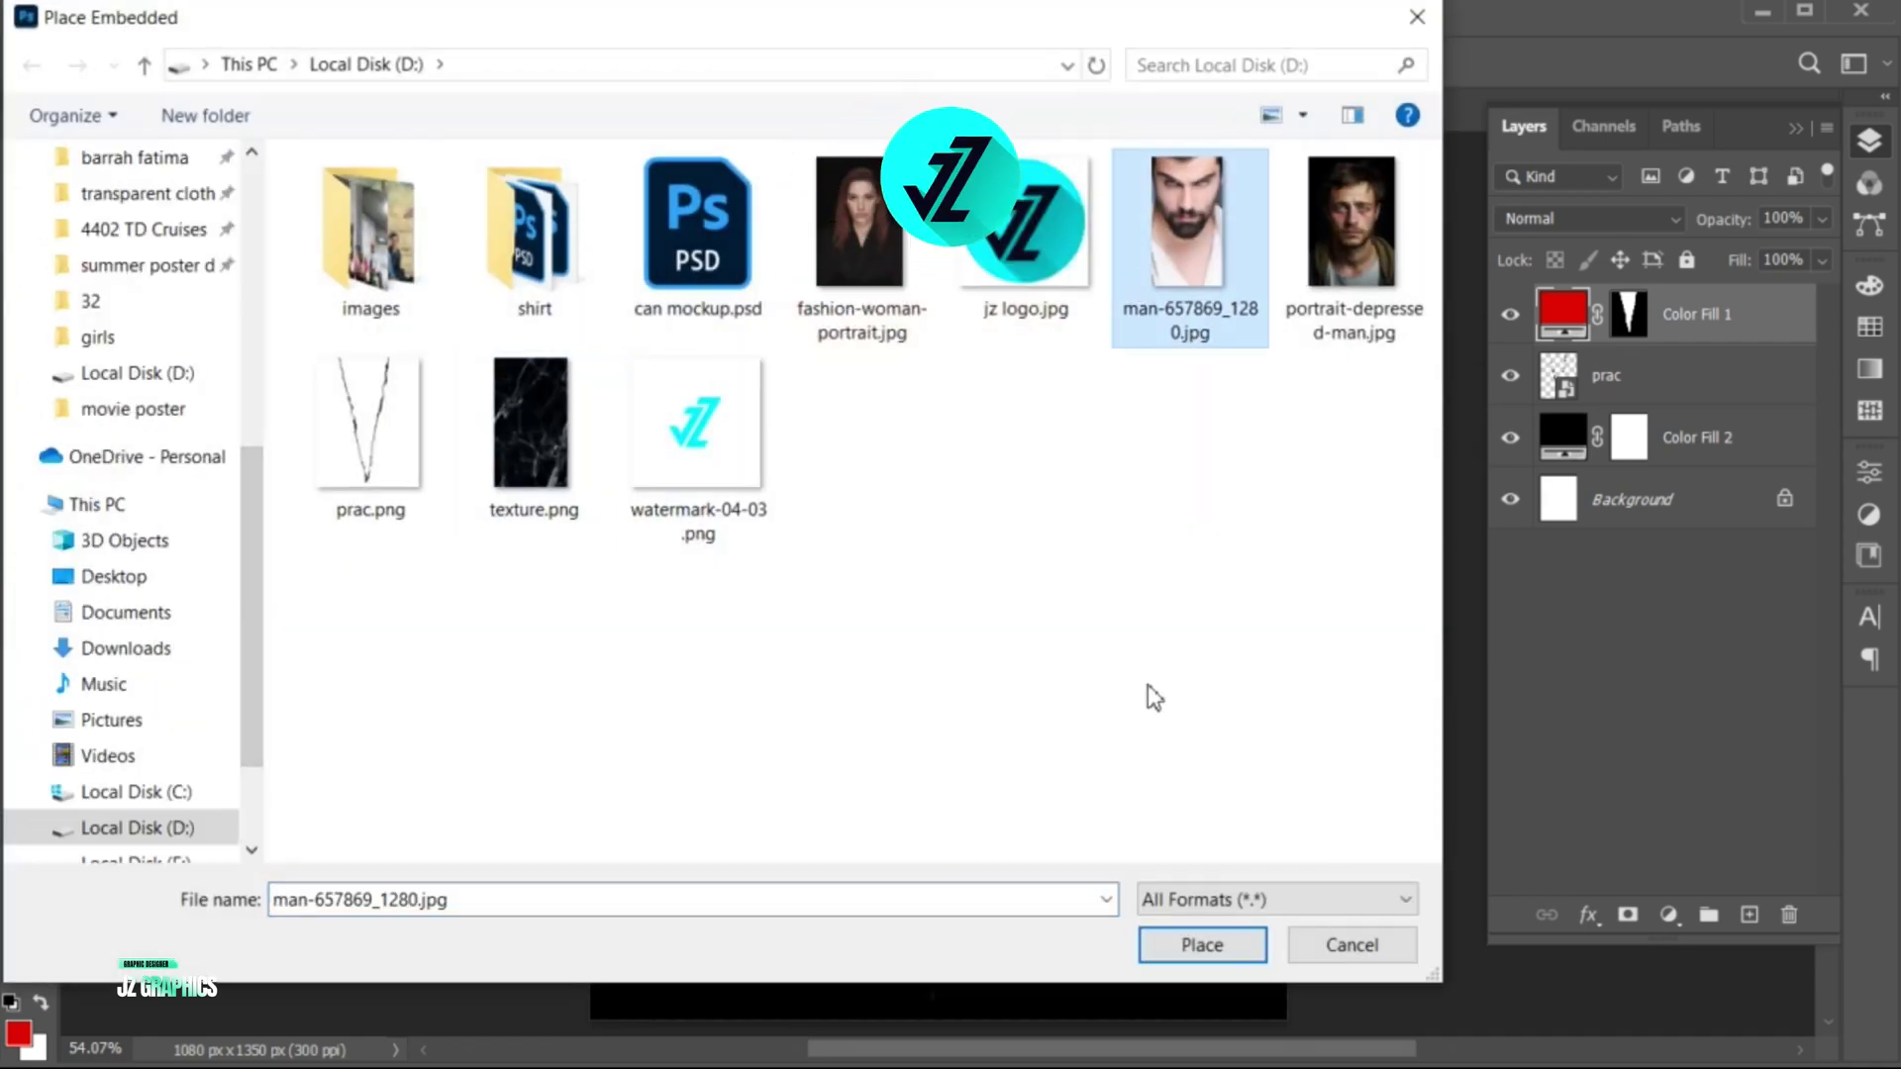
click(1194, 943)
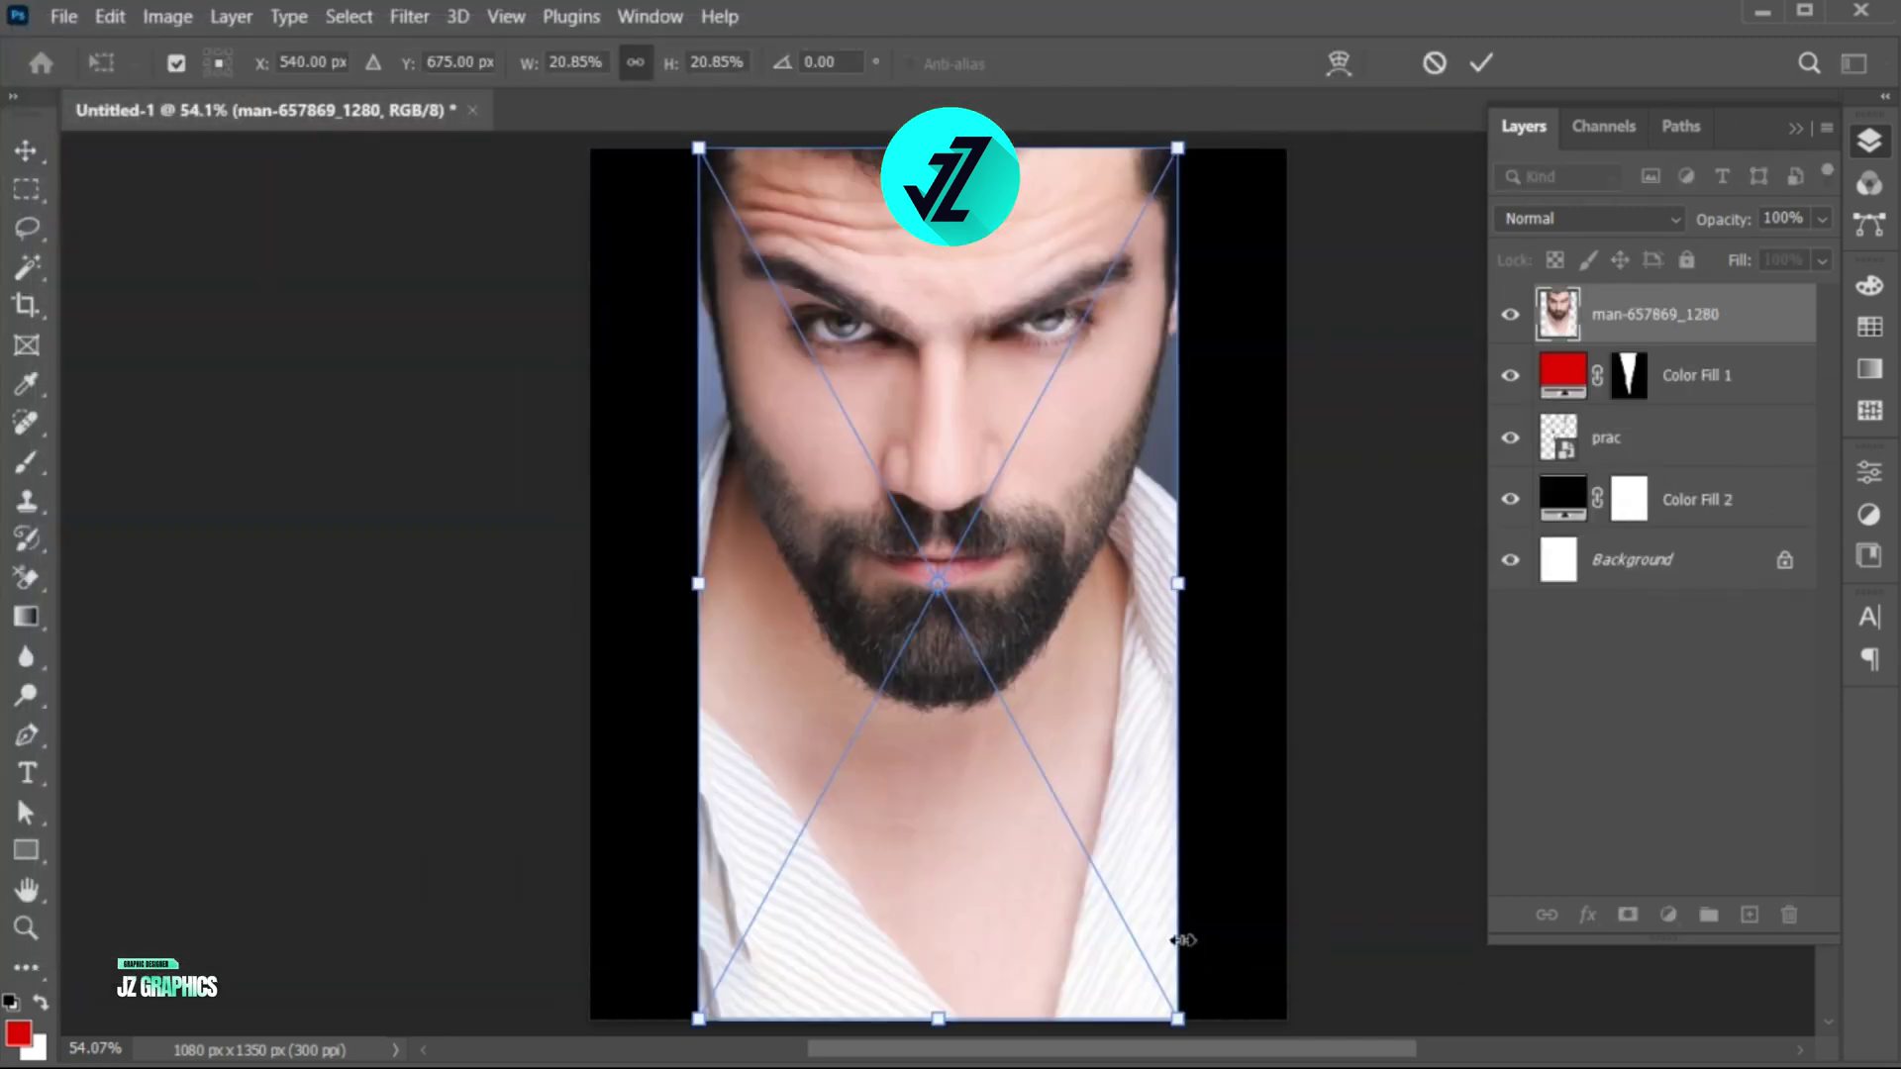
click(1481, 63)
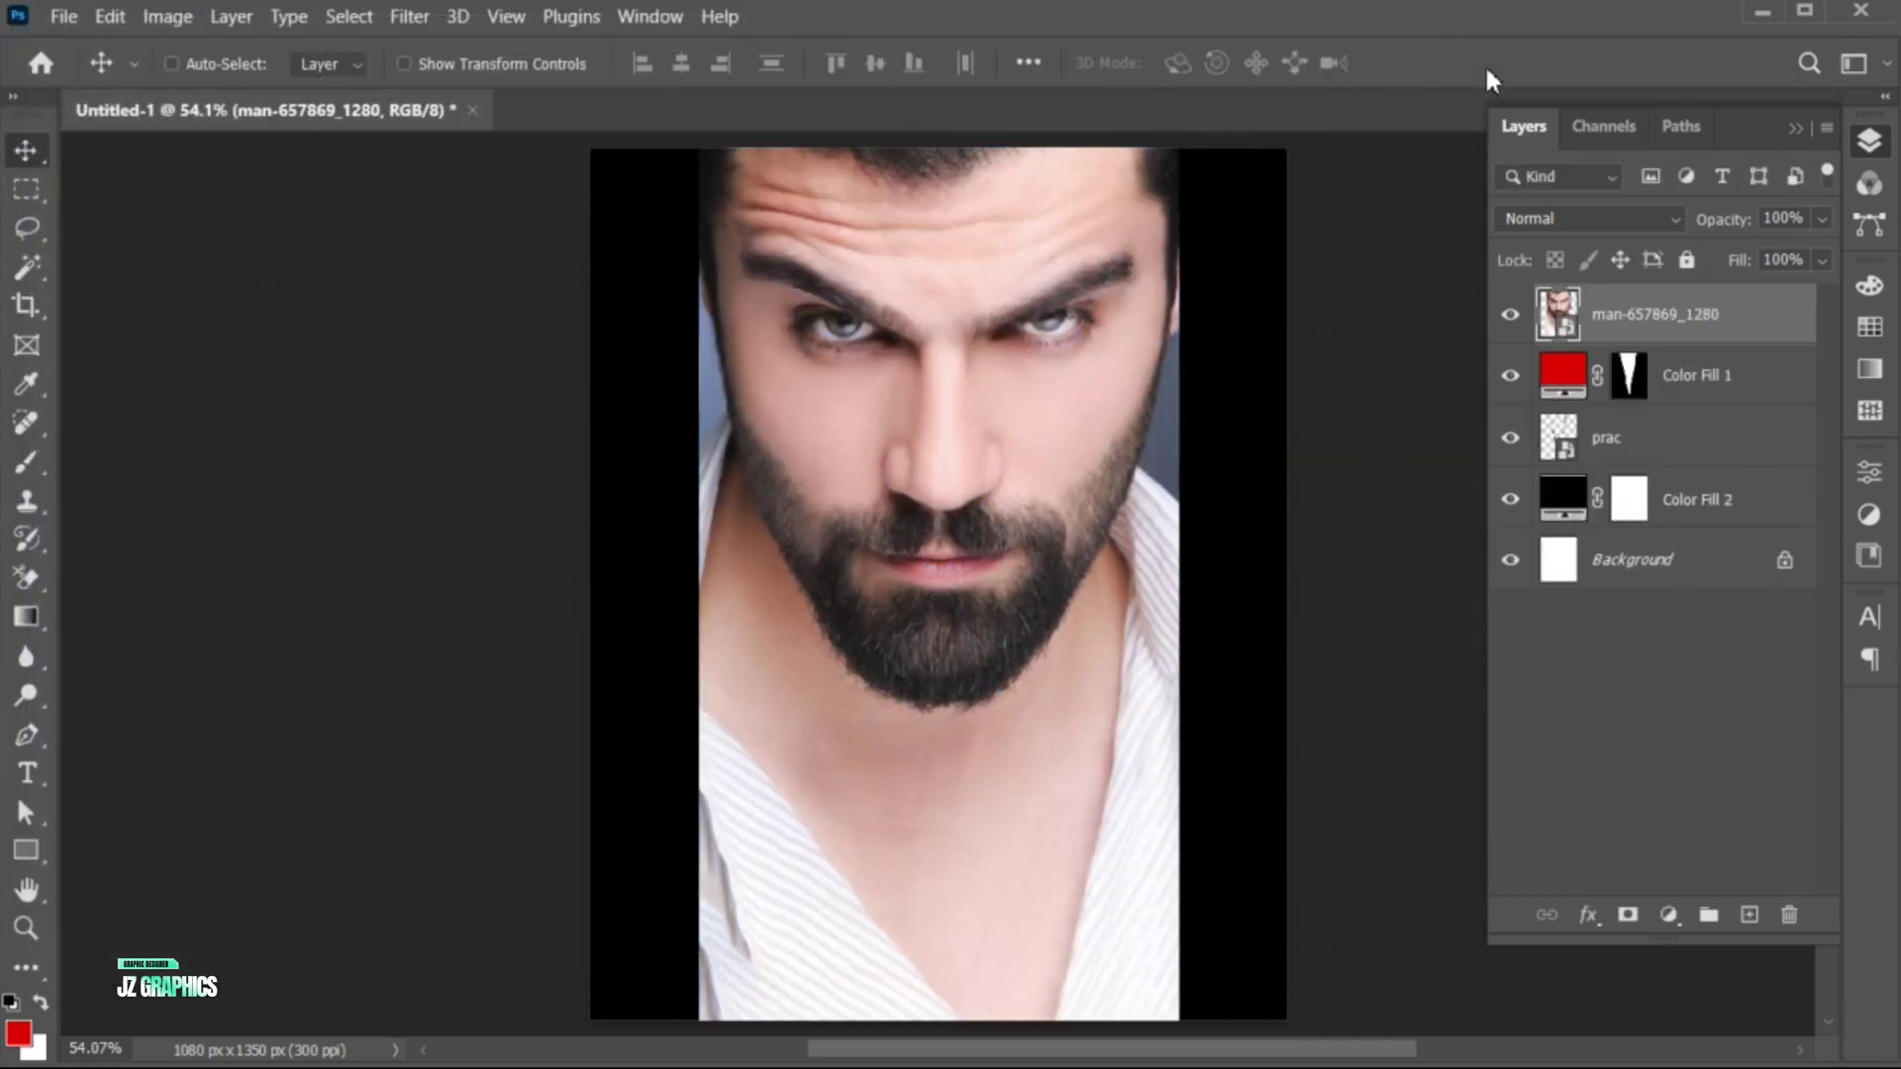
right_click(1619, 323)
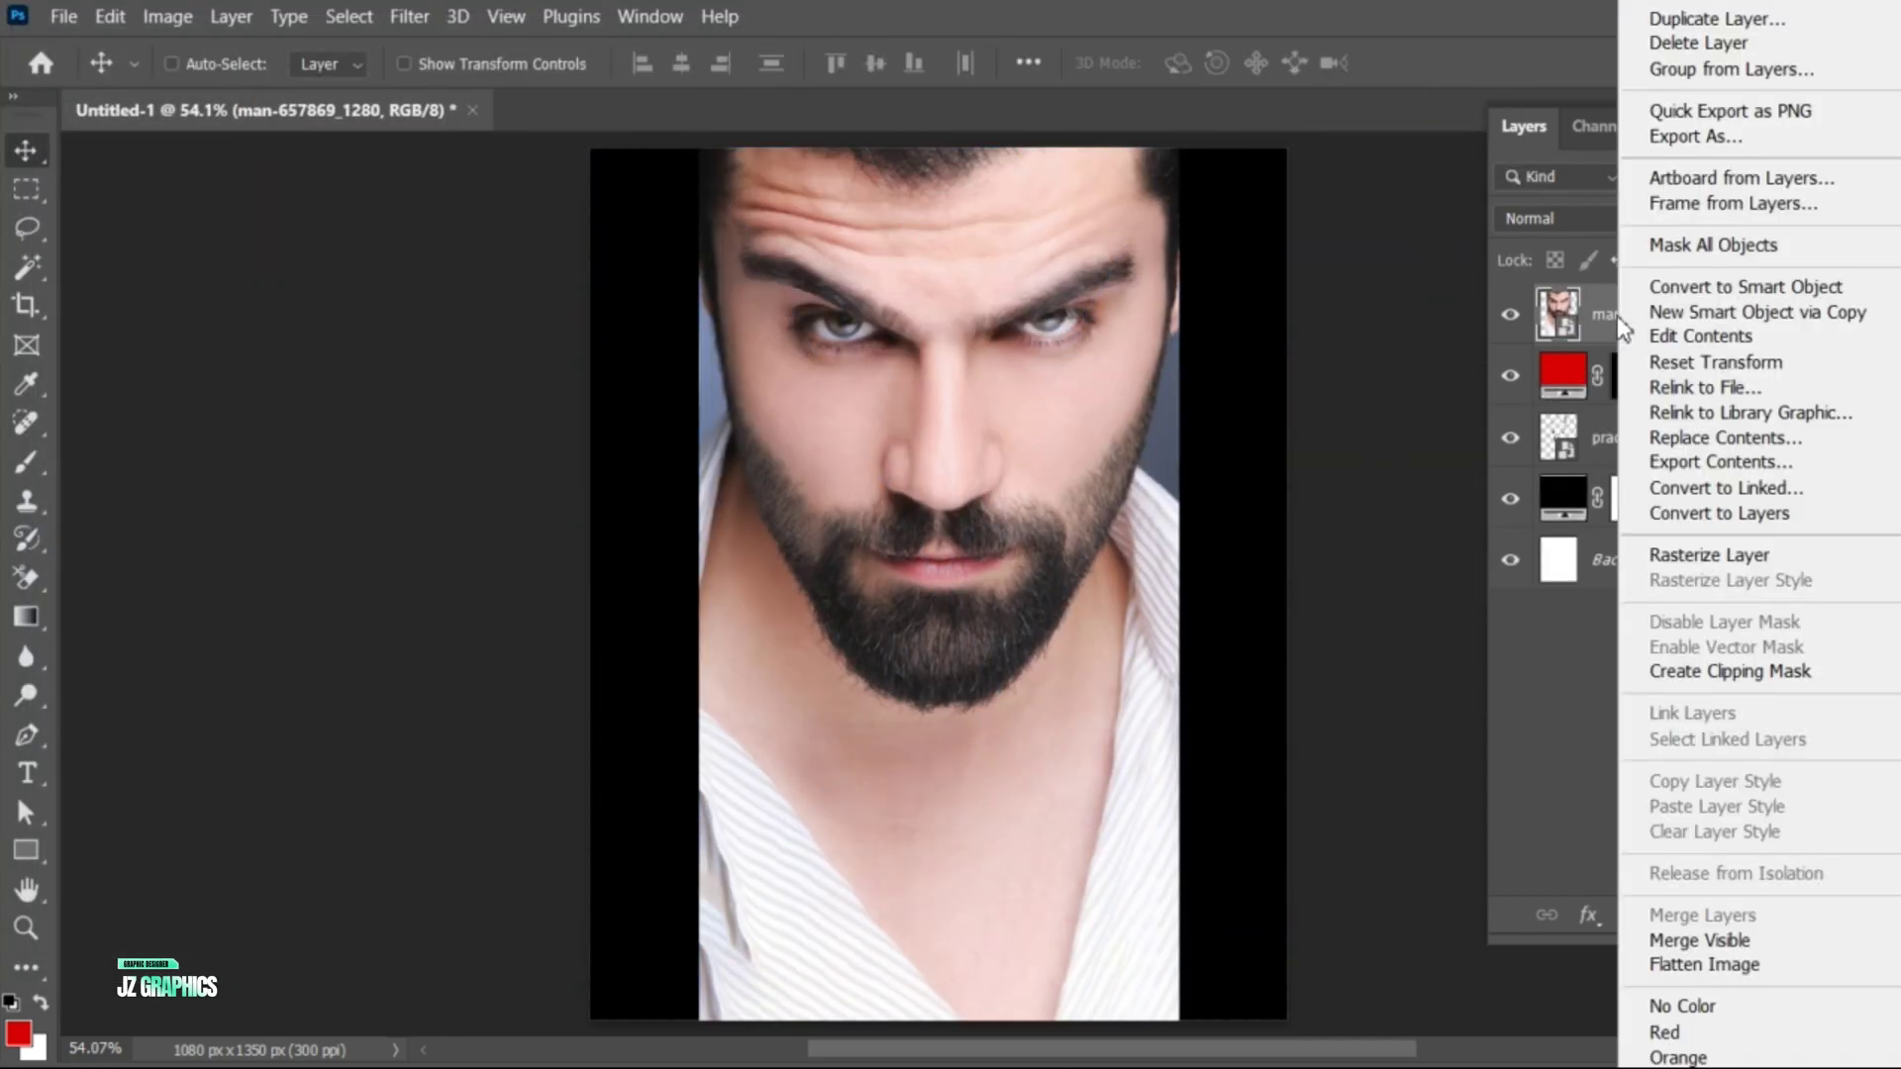
click(1680, 672)
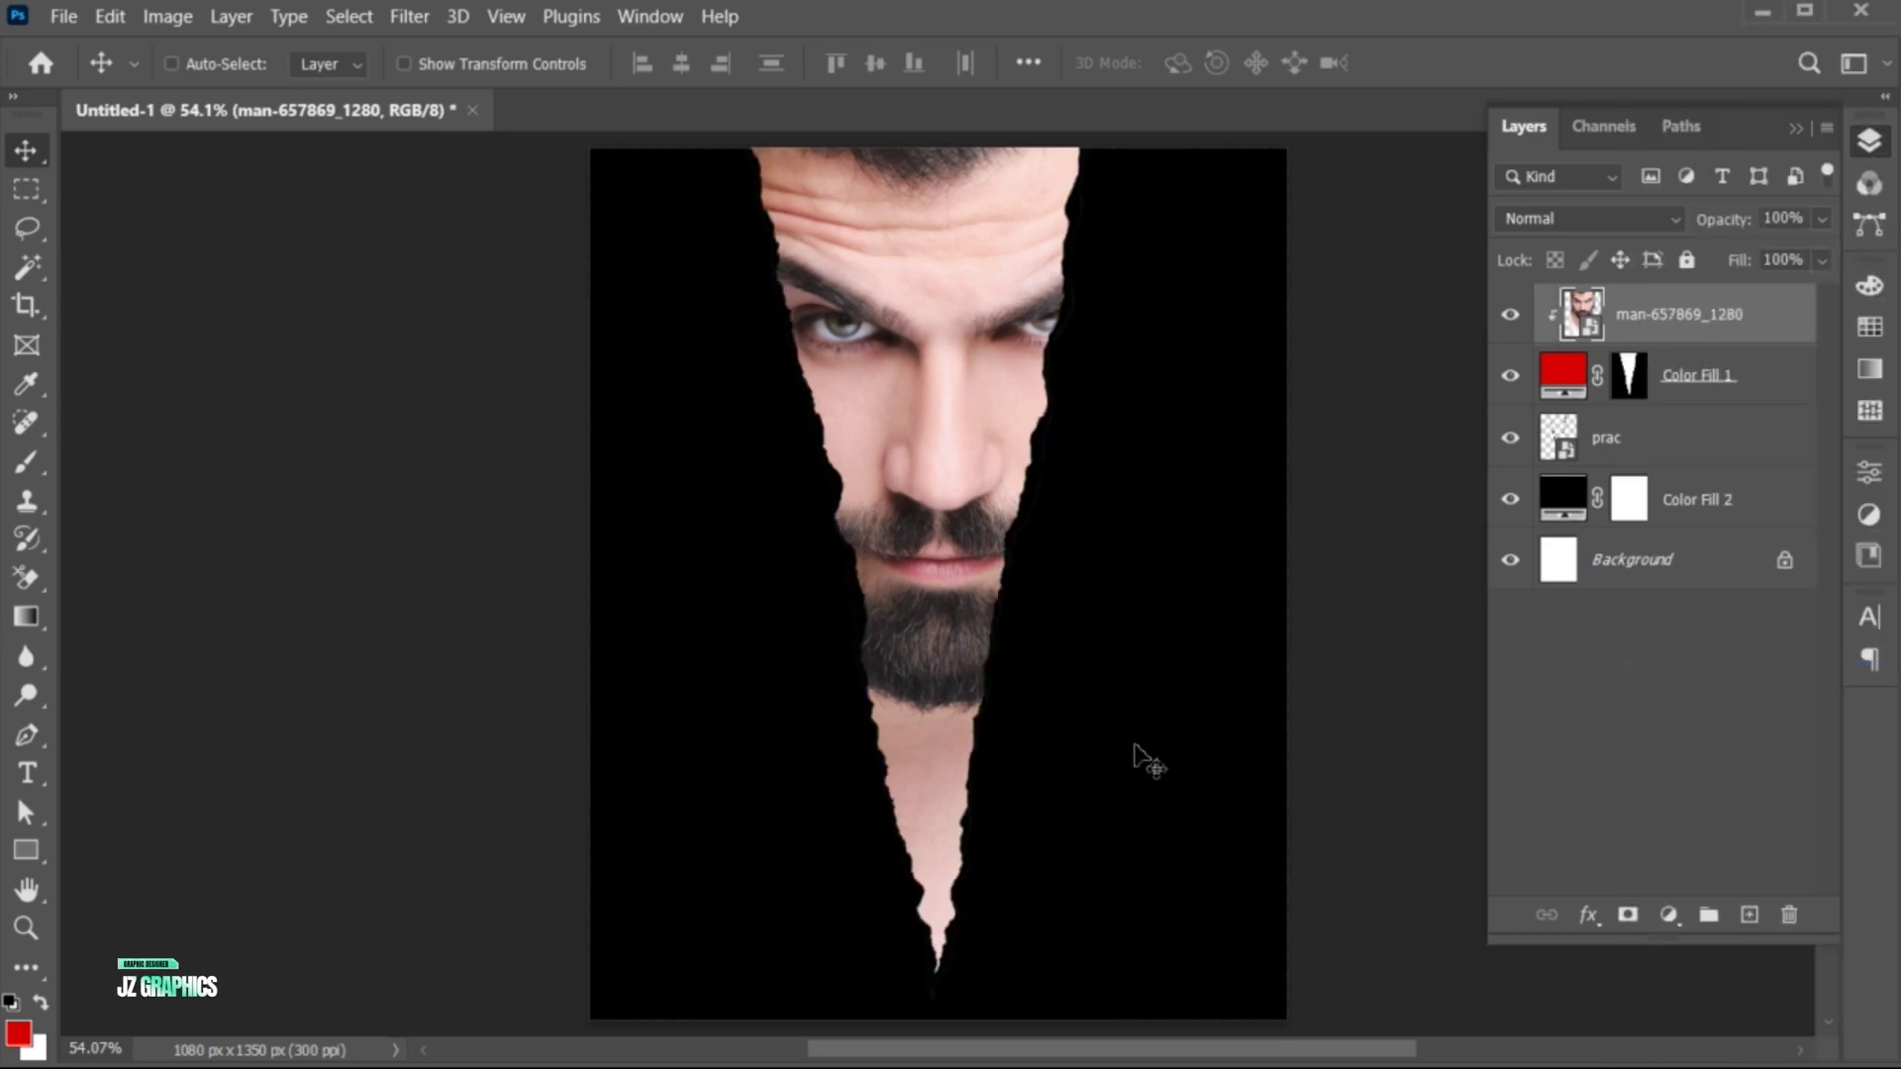
Shift the clipped man's photo slightly to the left so both eyes sit inside the V-shaped opening
key(z)
drag(1005, 806, 988, 806)
drag(980, 619, 975, 629)
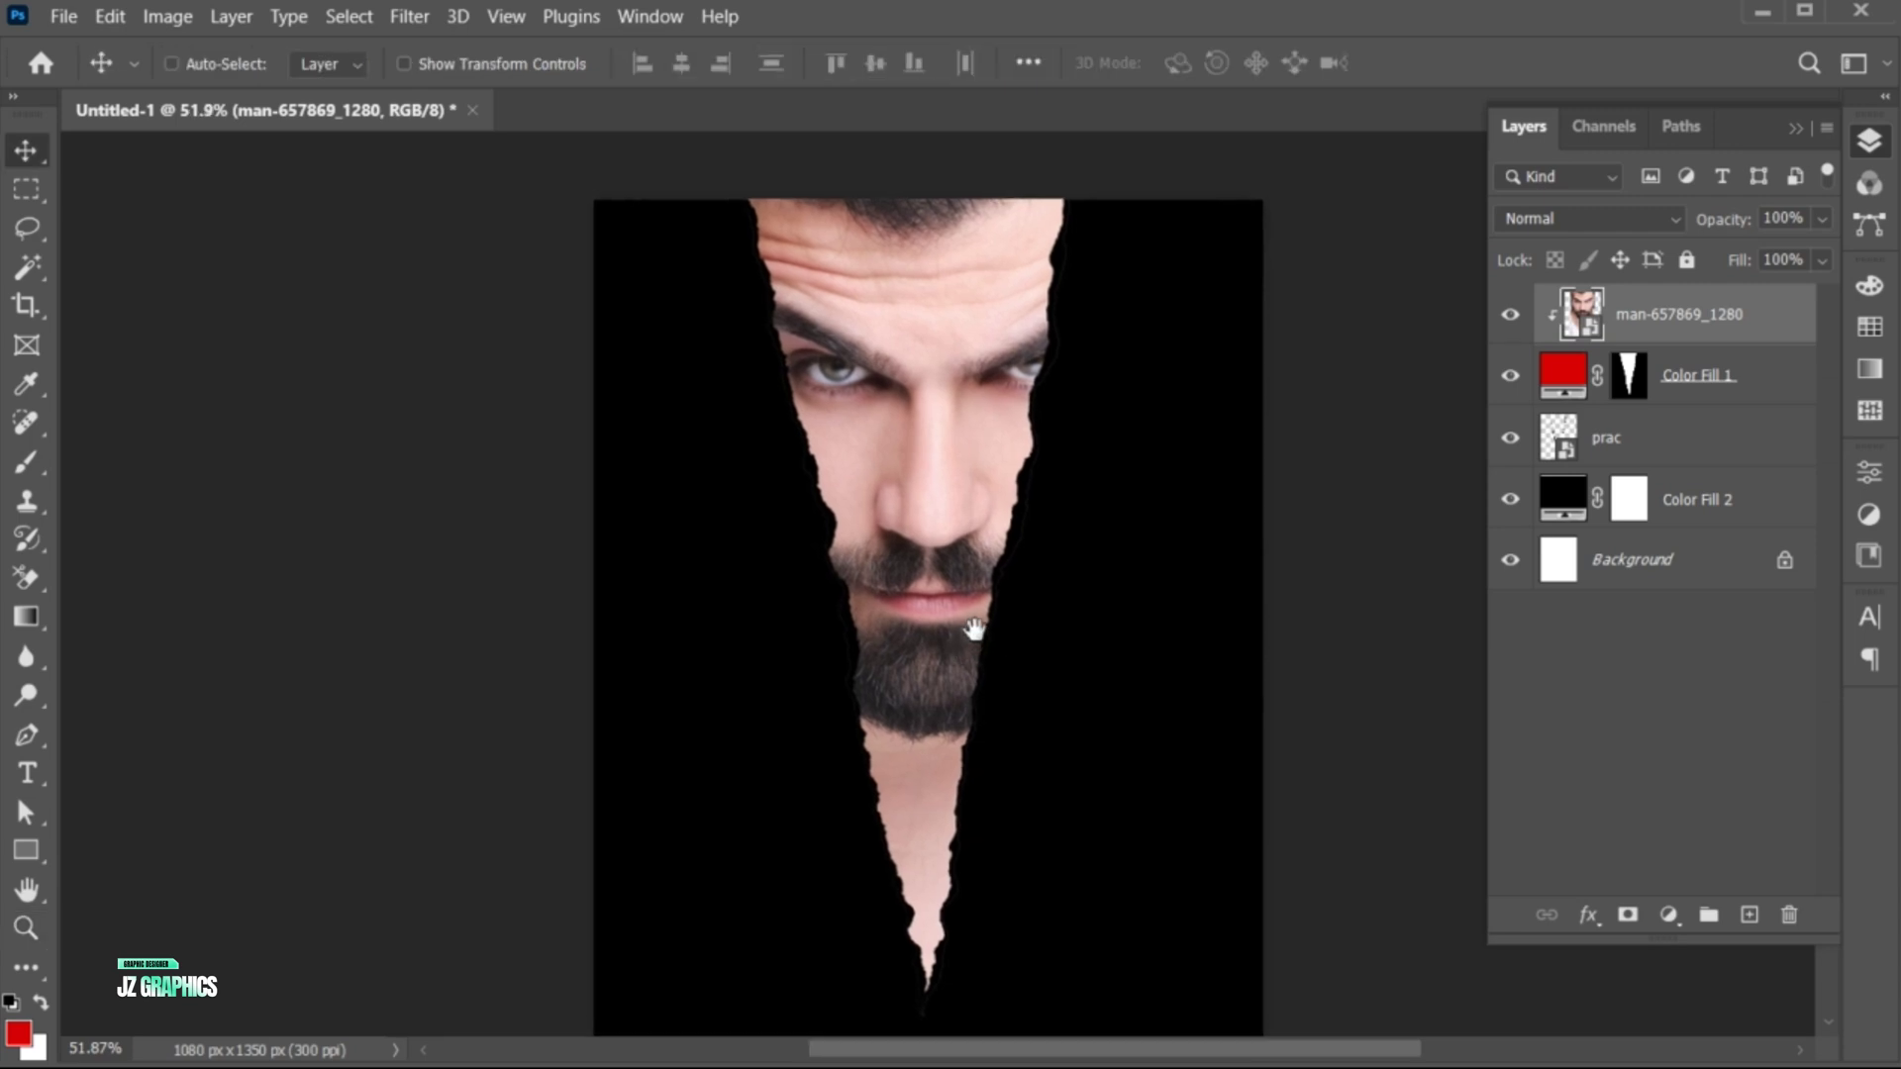
key(ctrl+t)
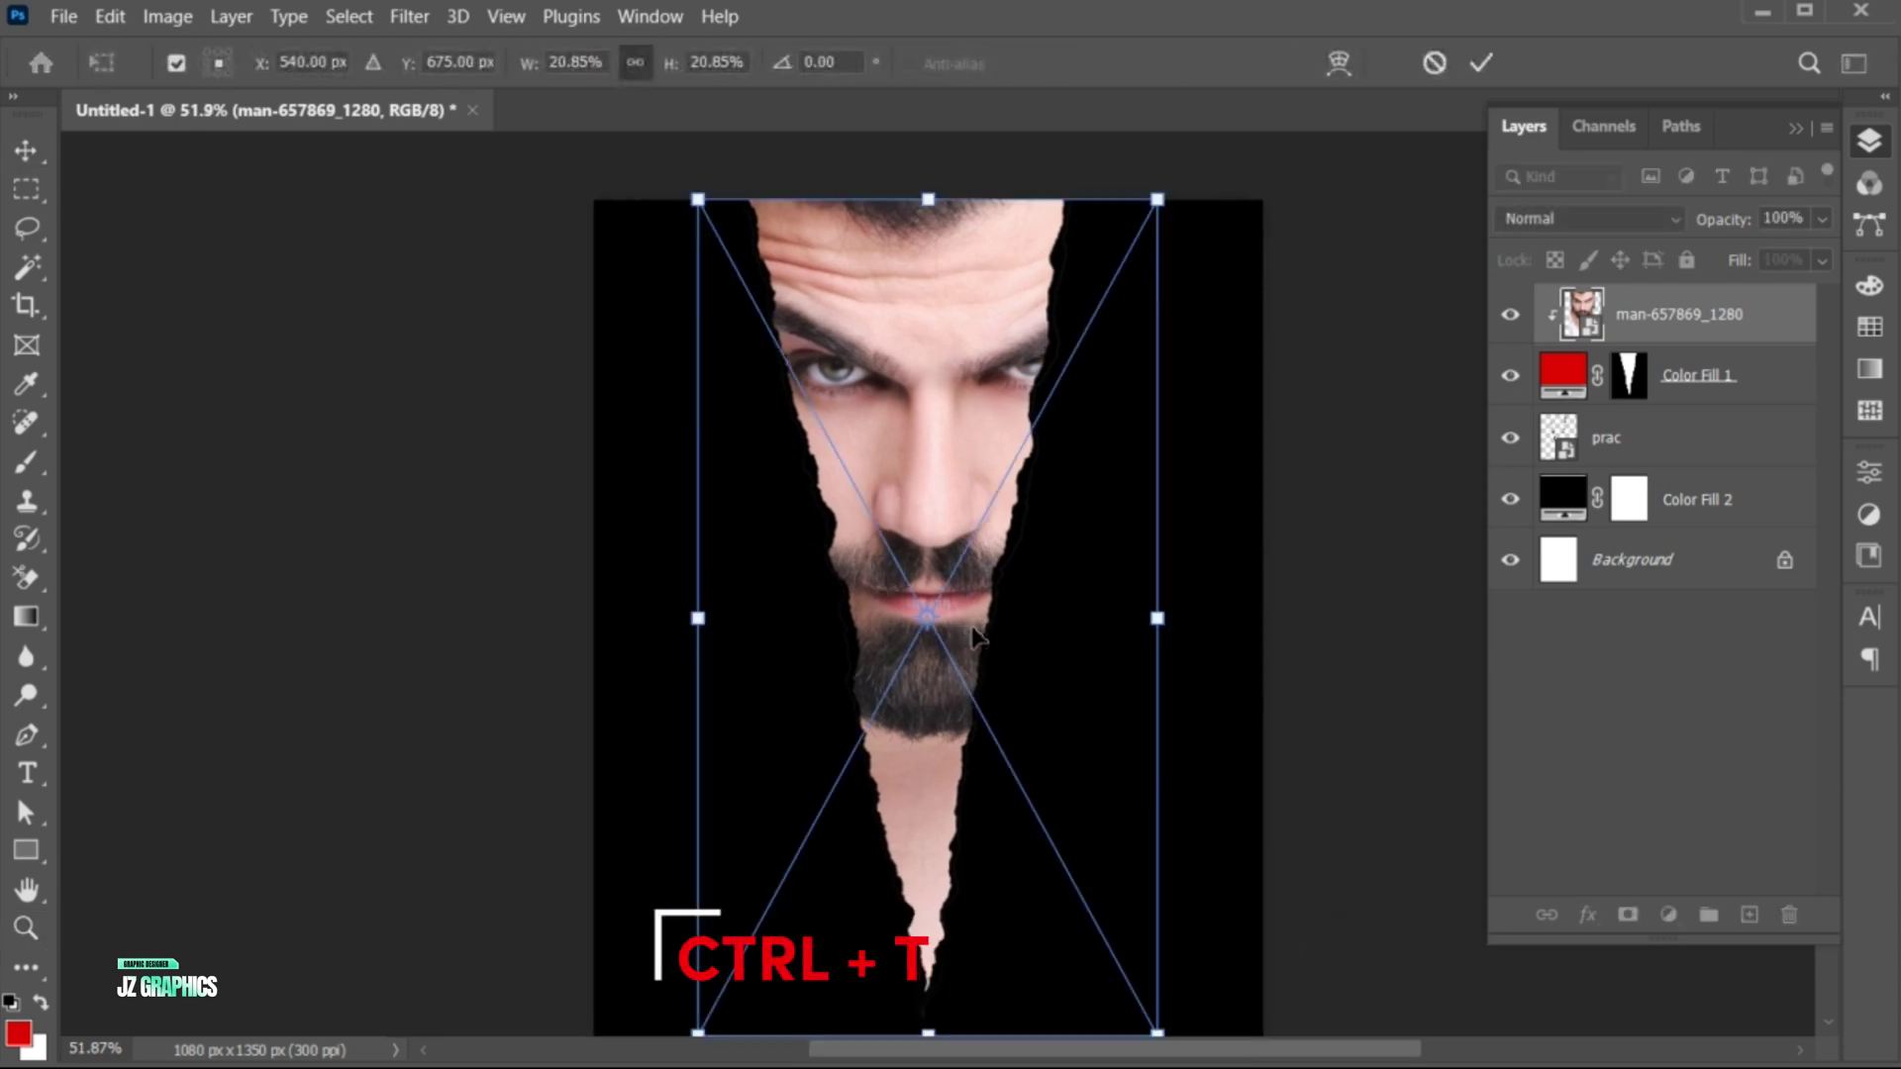
drag(954, 636, 943, 645)
click(1477, 65)
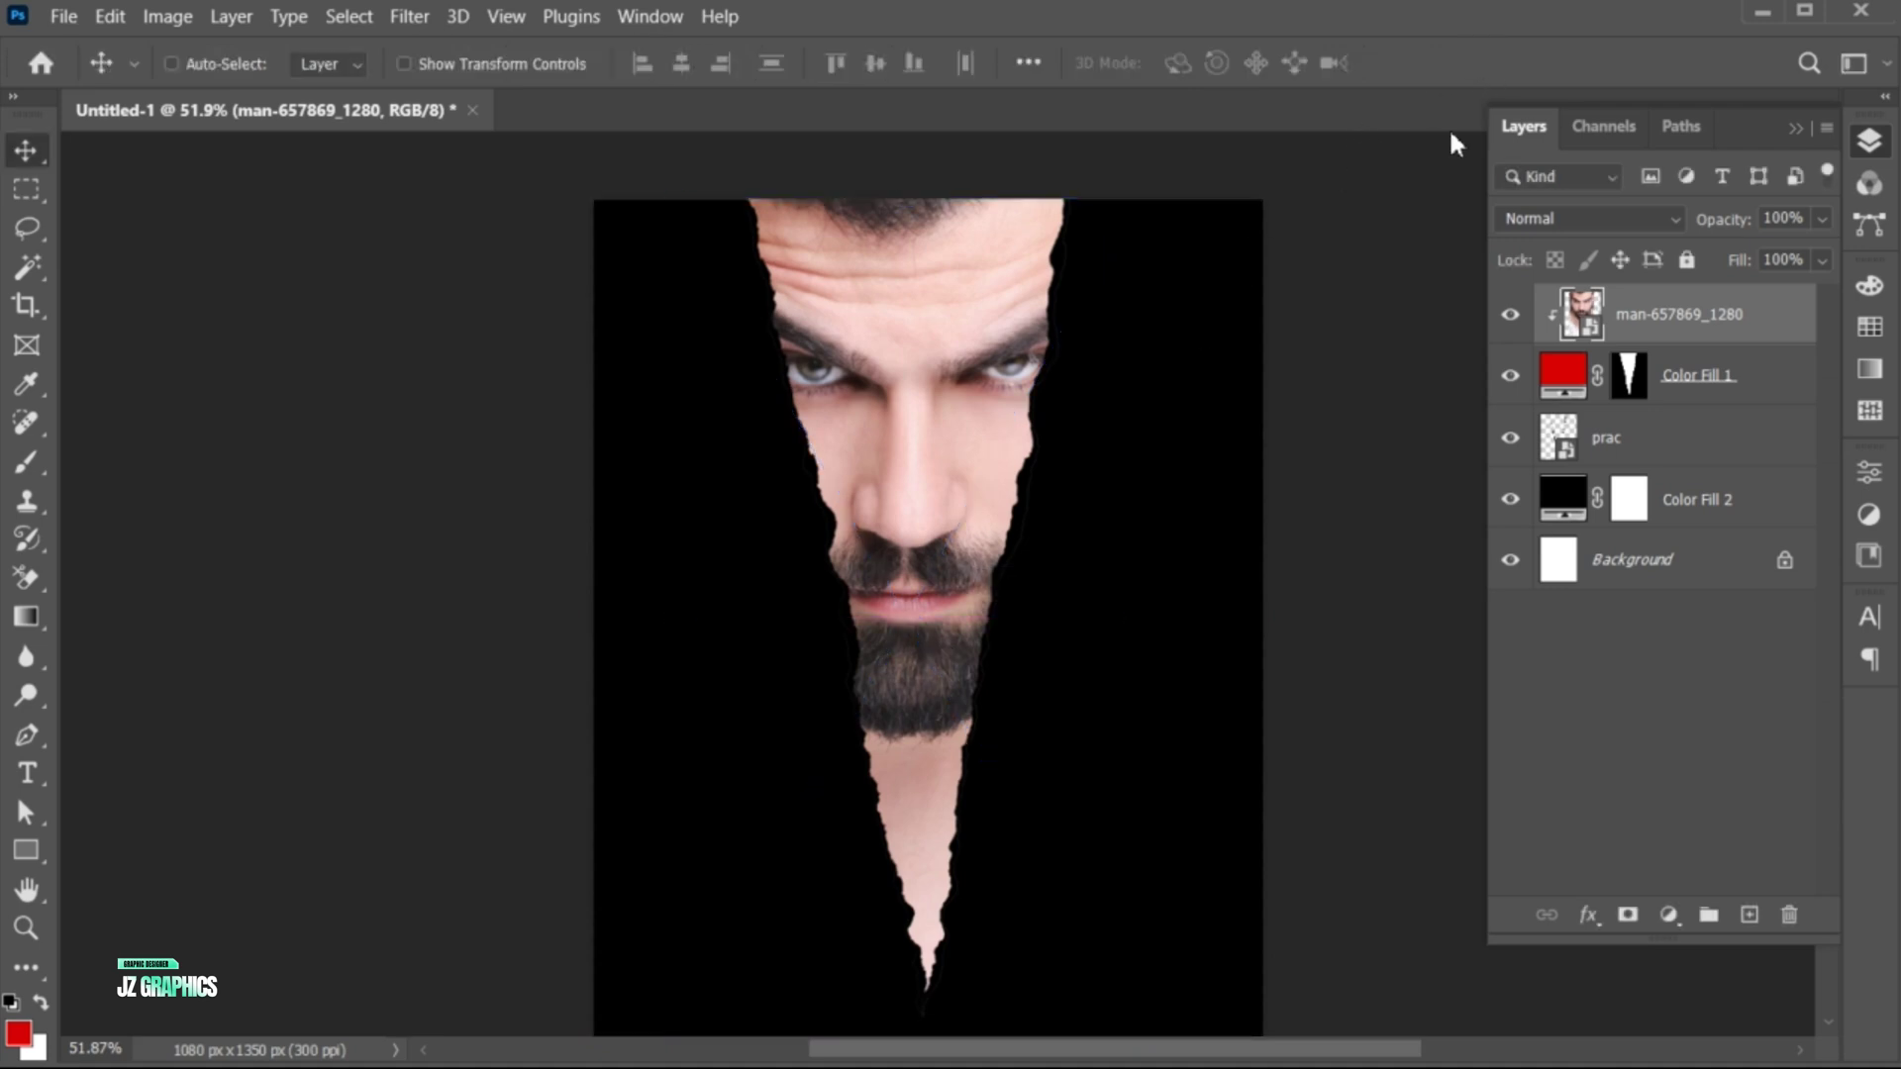
scroll(1154, 599, up, 1)
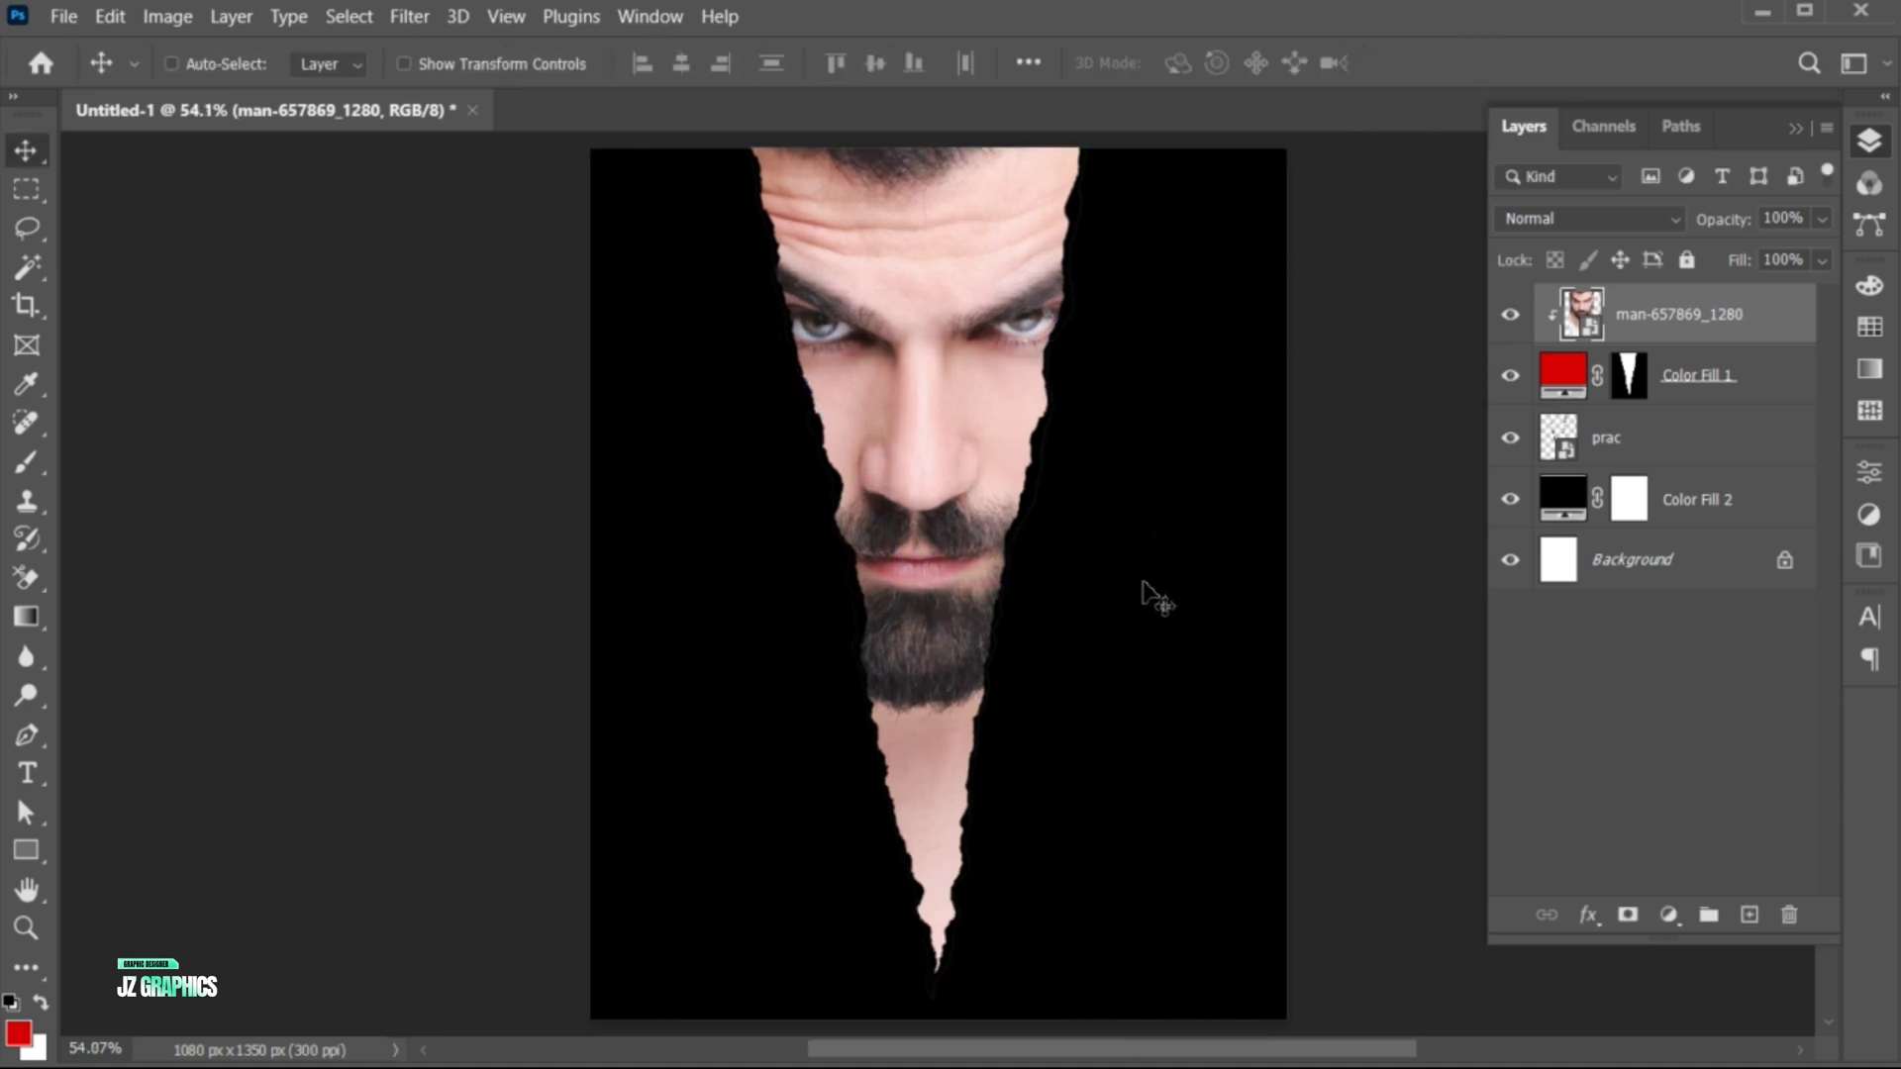
Place portrait-depressed-man.jpg above the black fill layer and position it with half the face showing right of the tear
click(1712, 515)
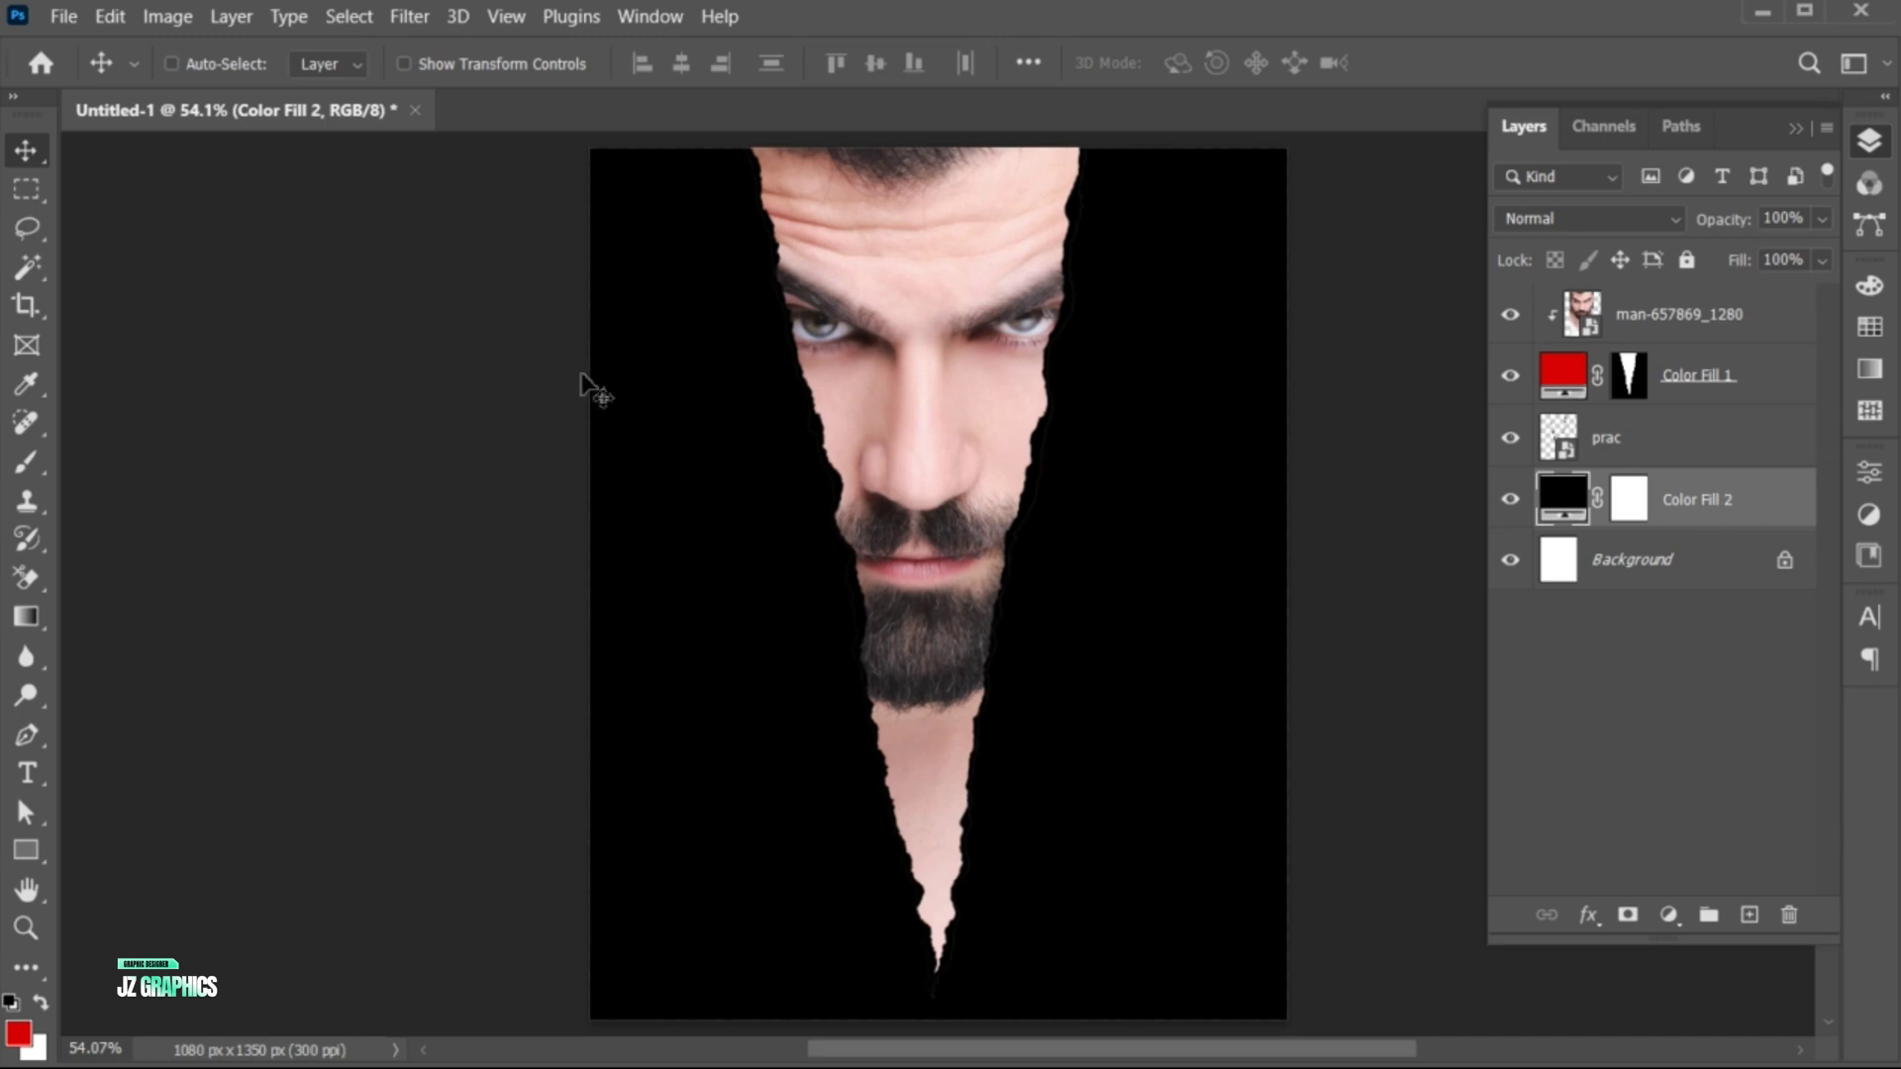
click(63, 16)
click(230, 581)
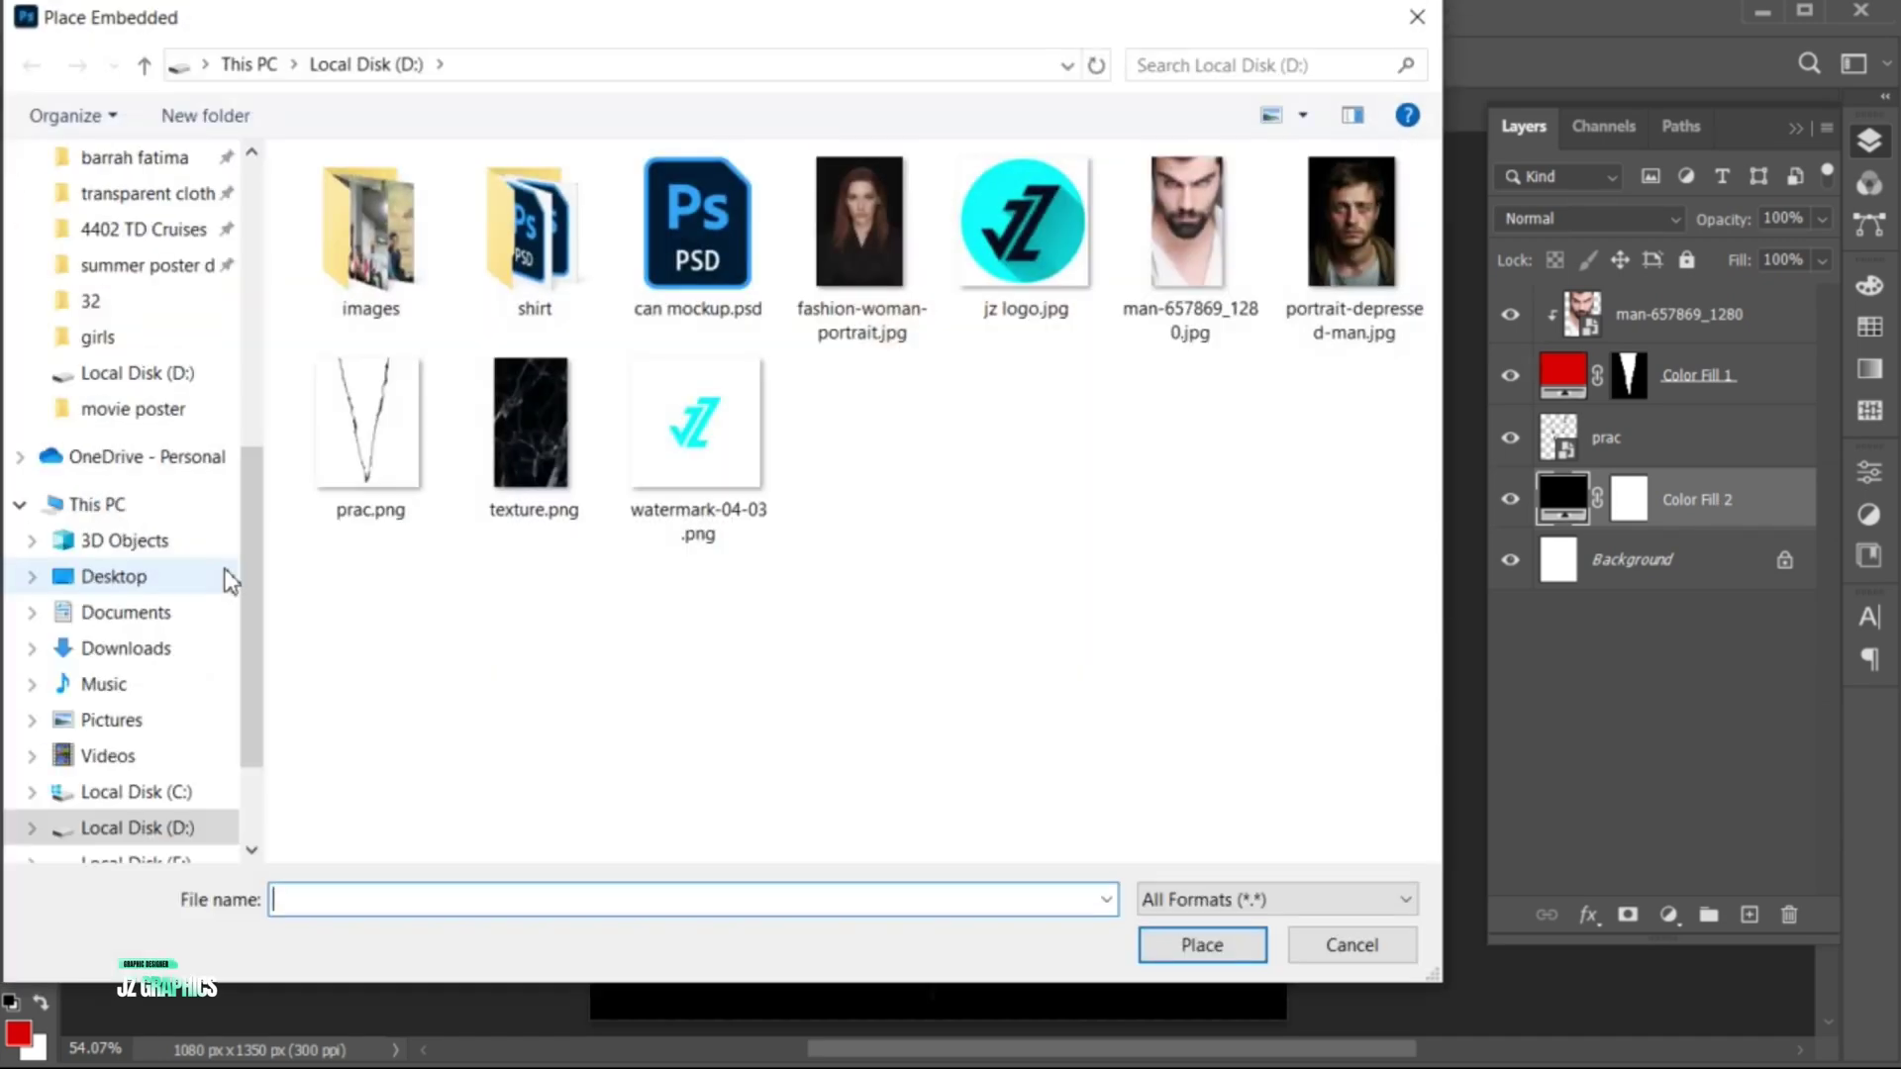
click(1322, 287)
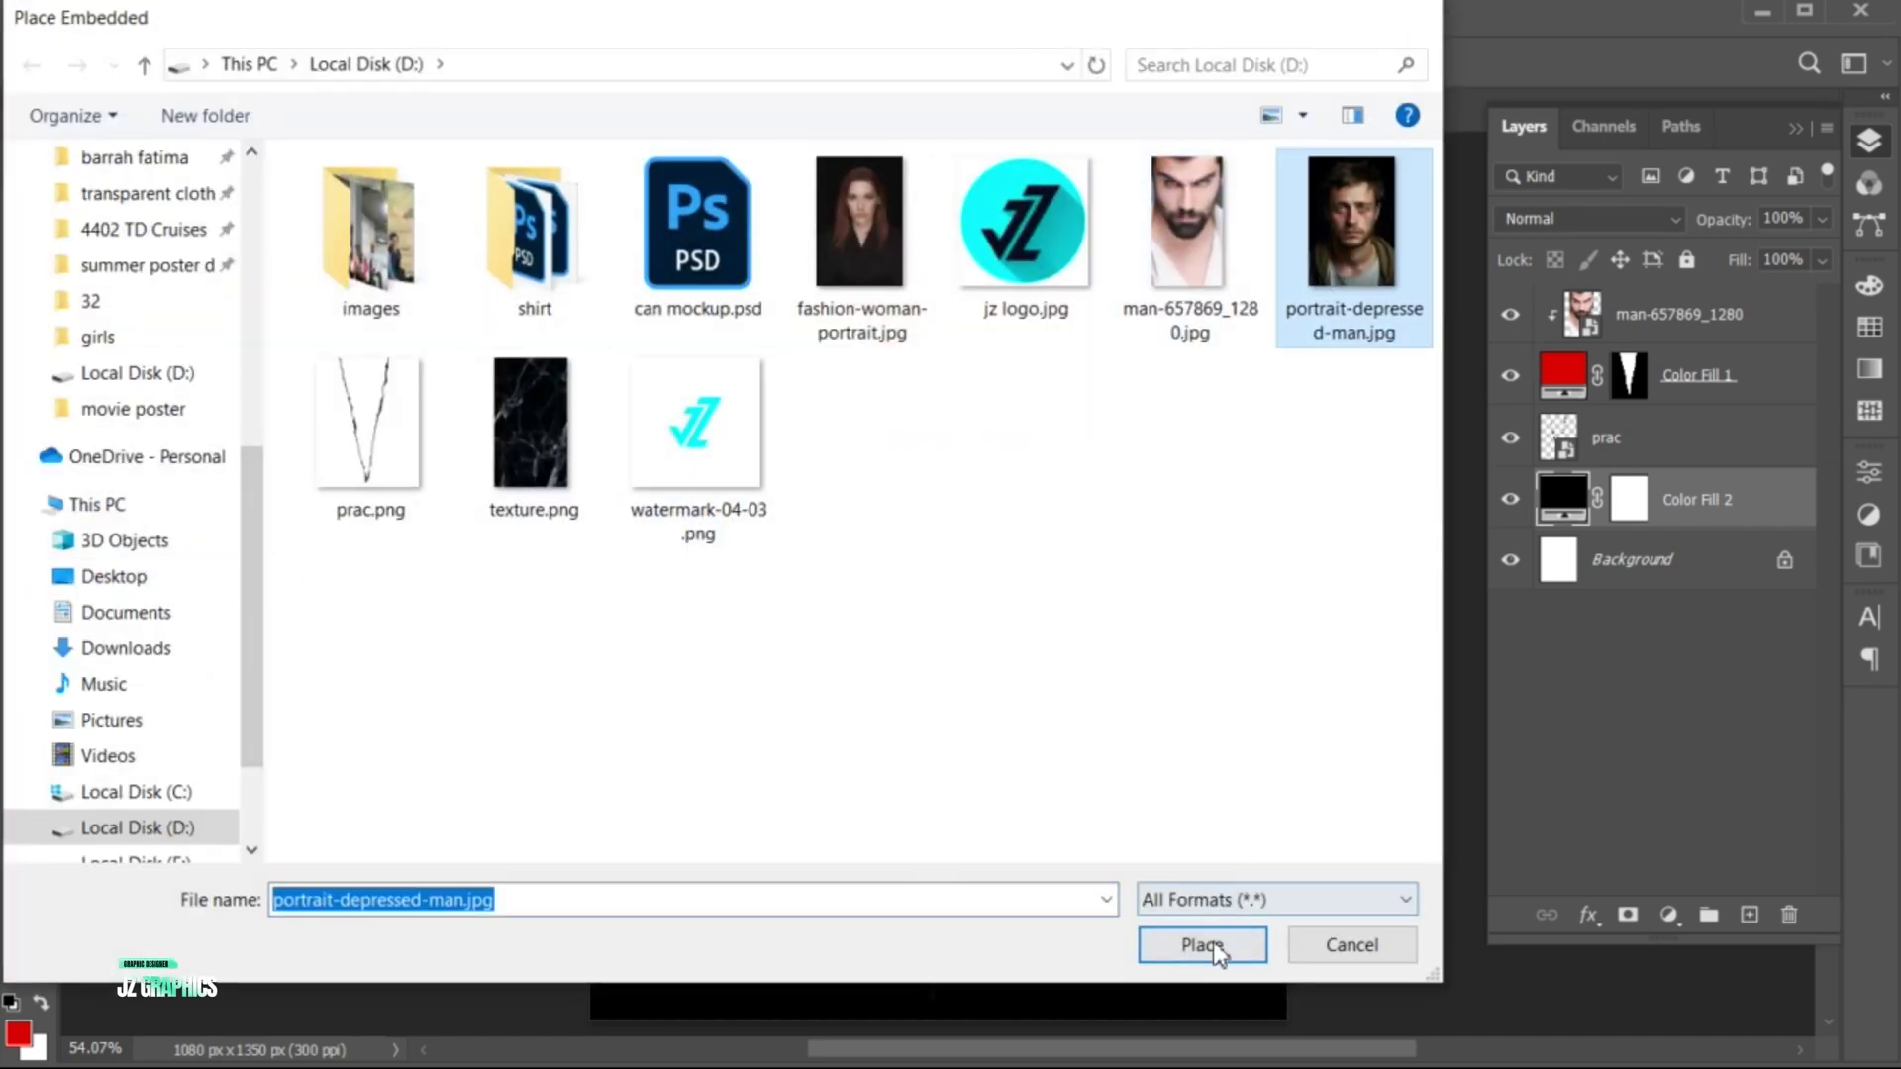
click(1210, 944)
drag(1248, 594, 1287, 585)
drag(1049, 654, 1122, 608)
drag(1376, 513, 1407, 519)
mouse_move(1162, 584)
mouse_down()
mouse_move(1137, 573)
mouse_move(1144, 556)
mouse_up()
click(1479, 64)
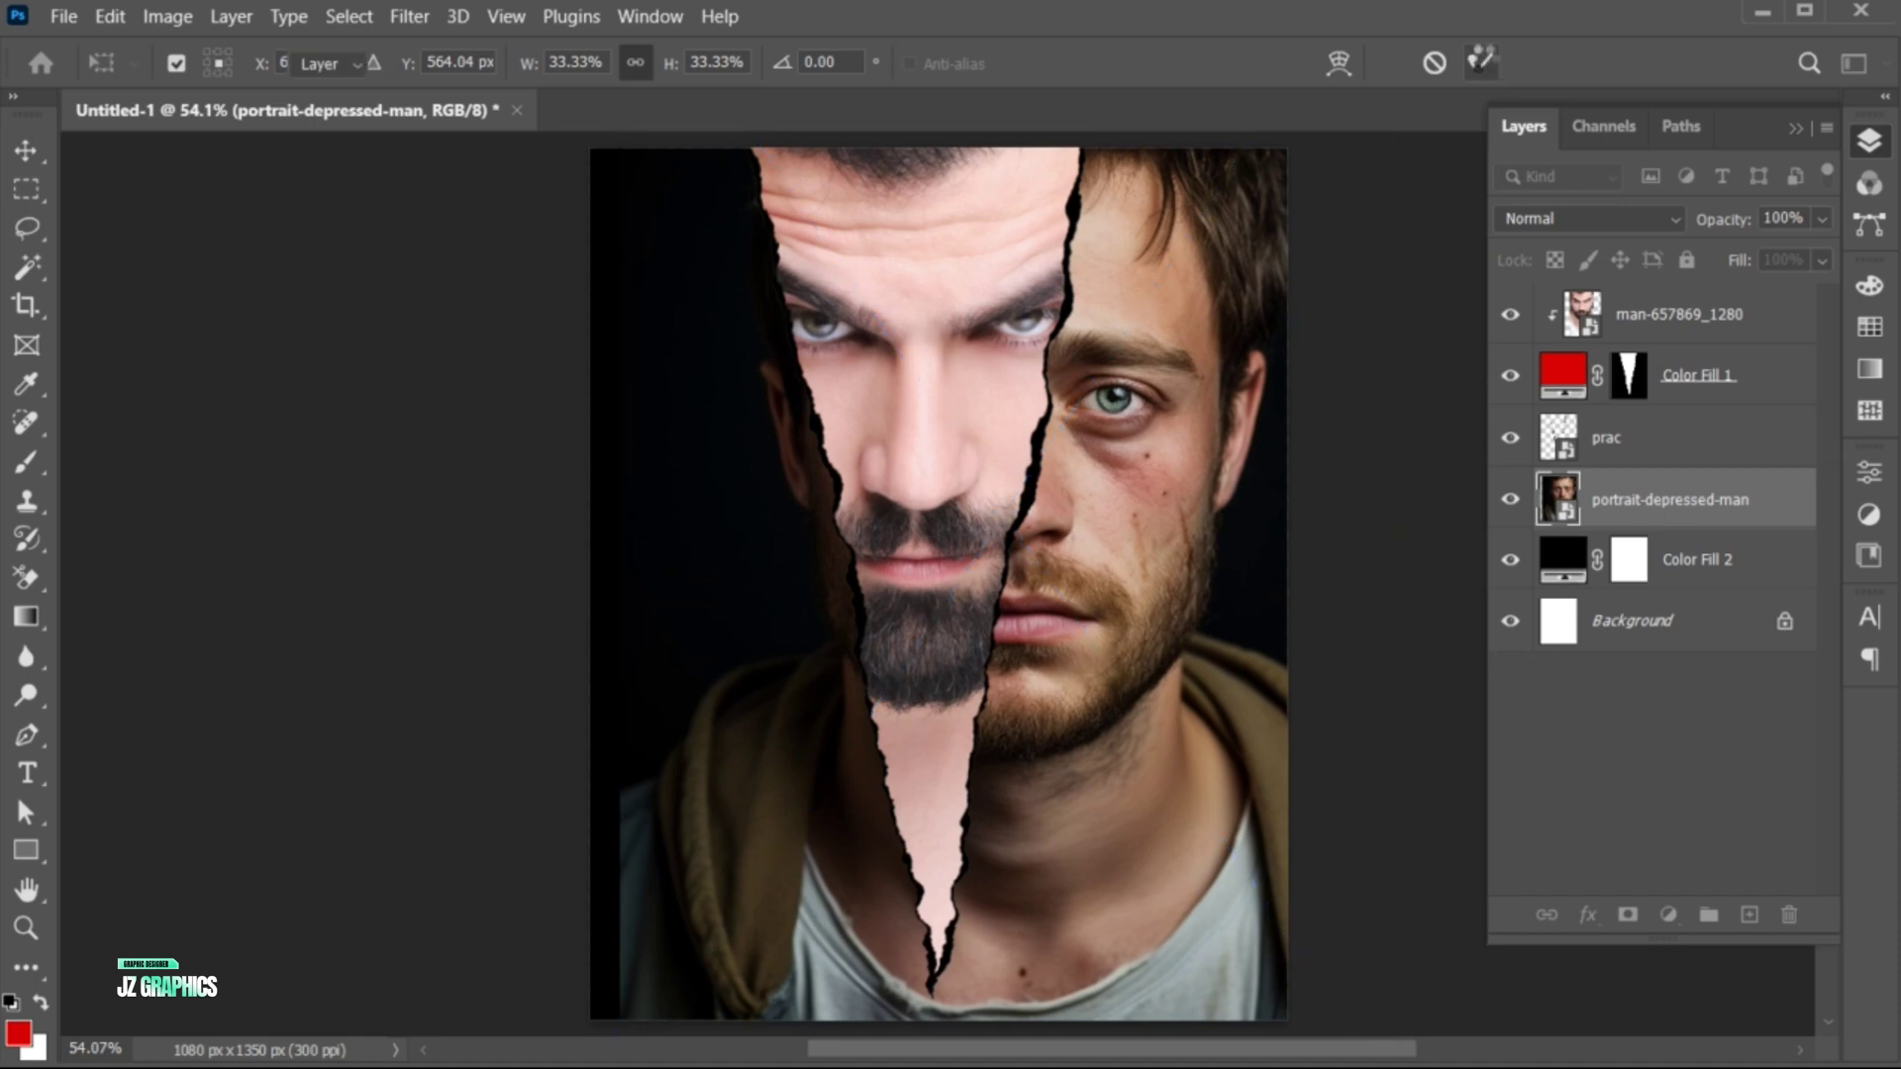
Add a layer mask to the depressed-man portrait and hide its left side and lower part with a black Soft Round brush
click(1627, 914)
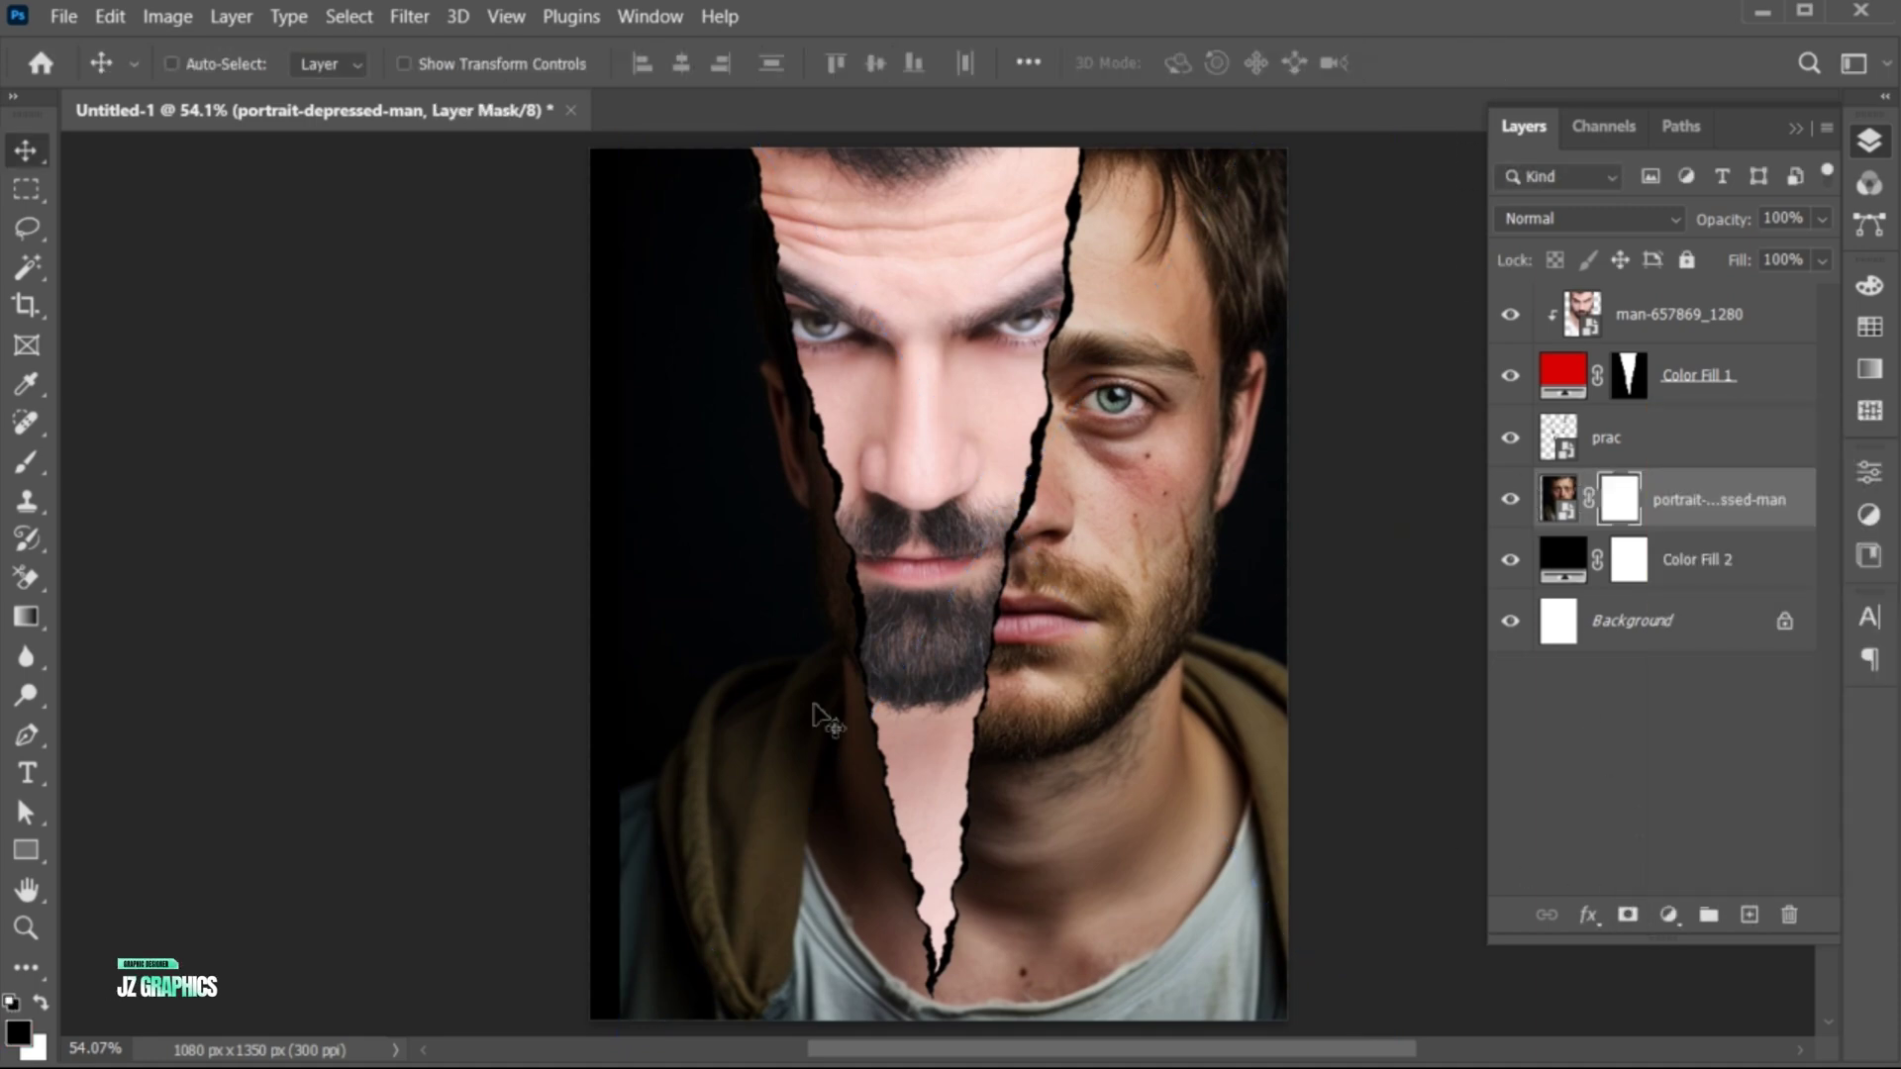
click(27, 462)
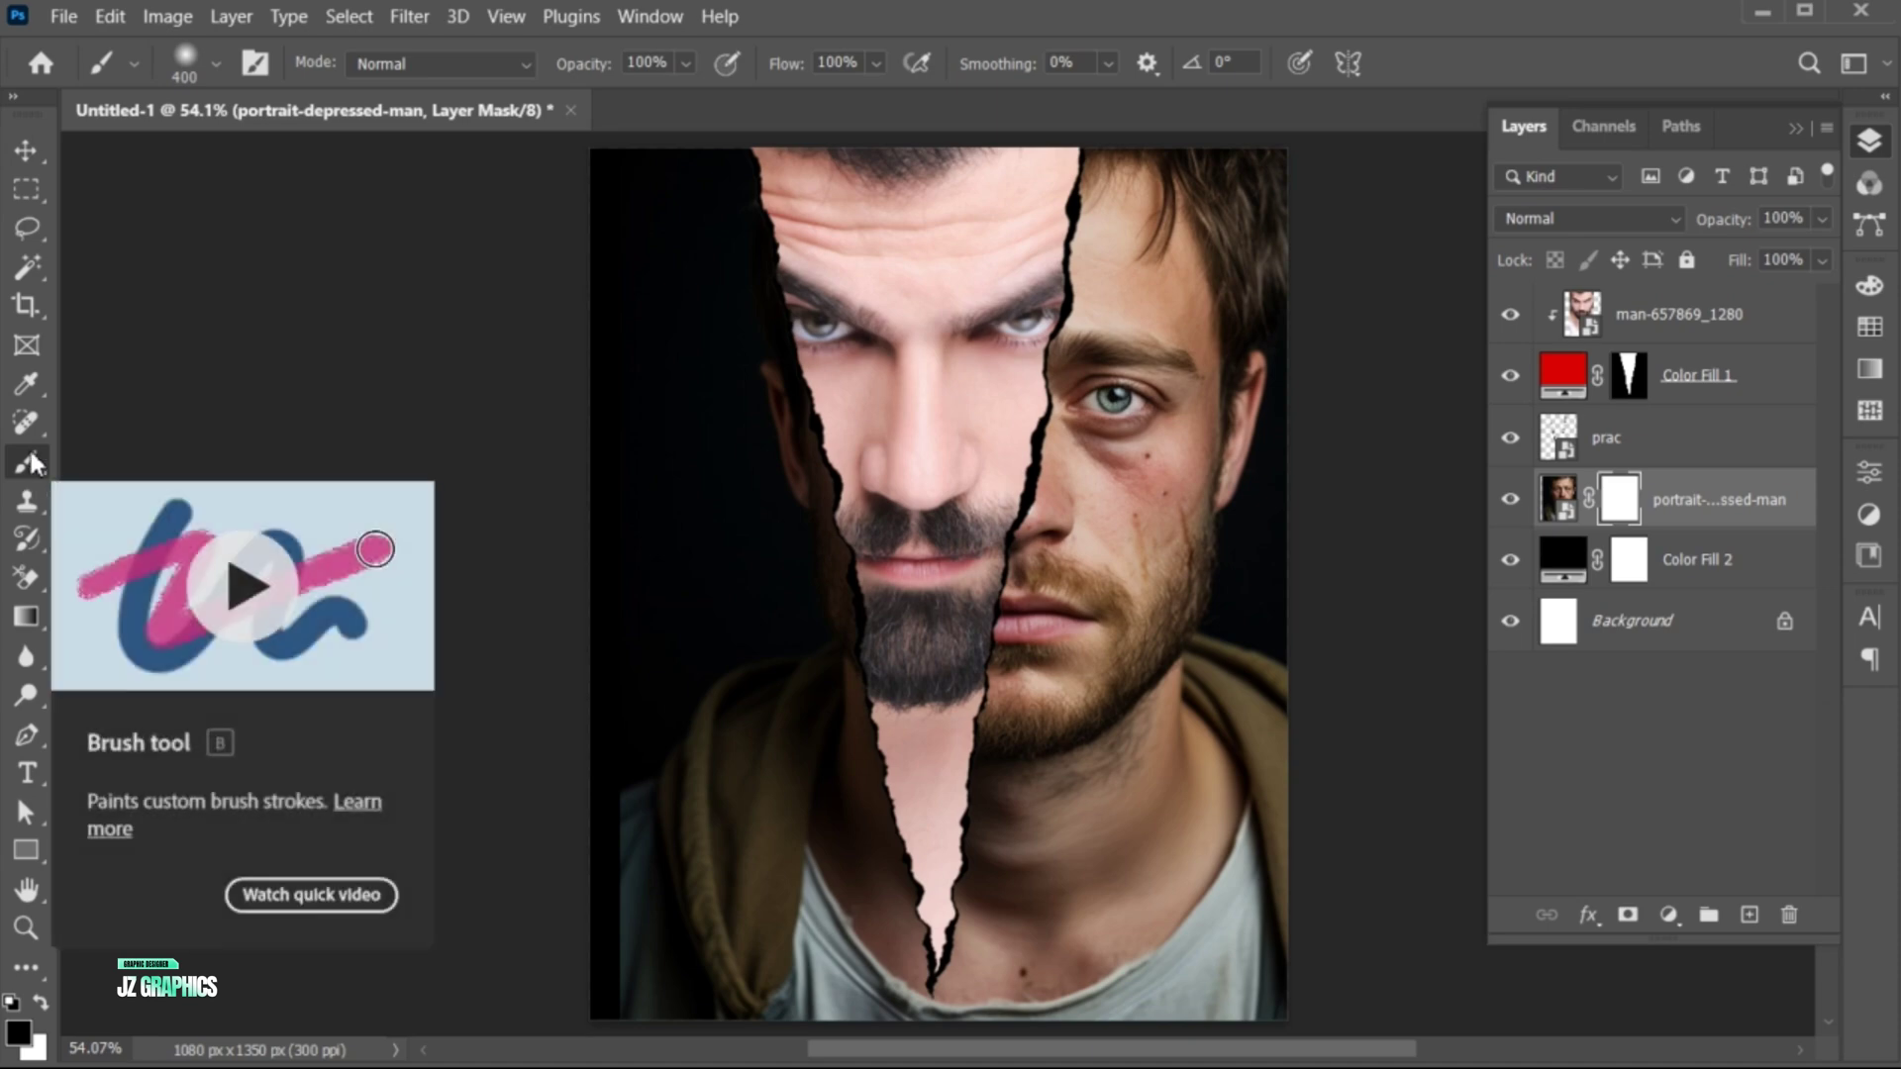
click(212, 67)
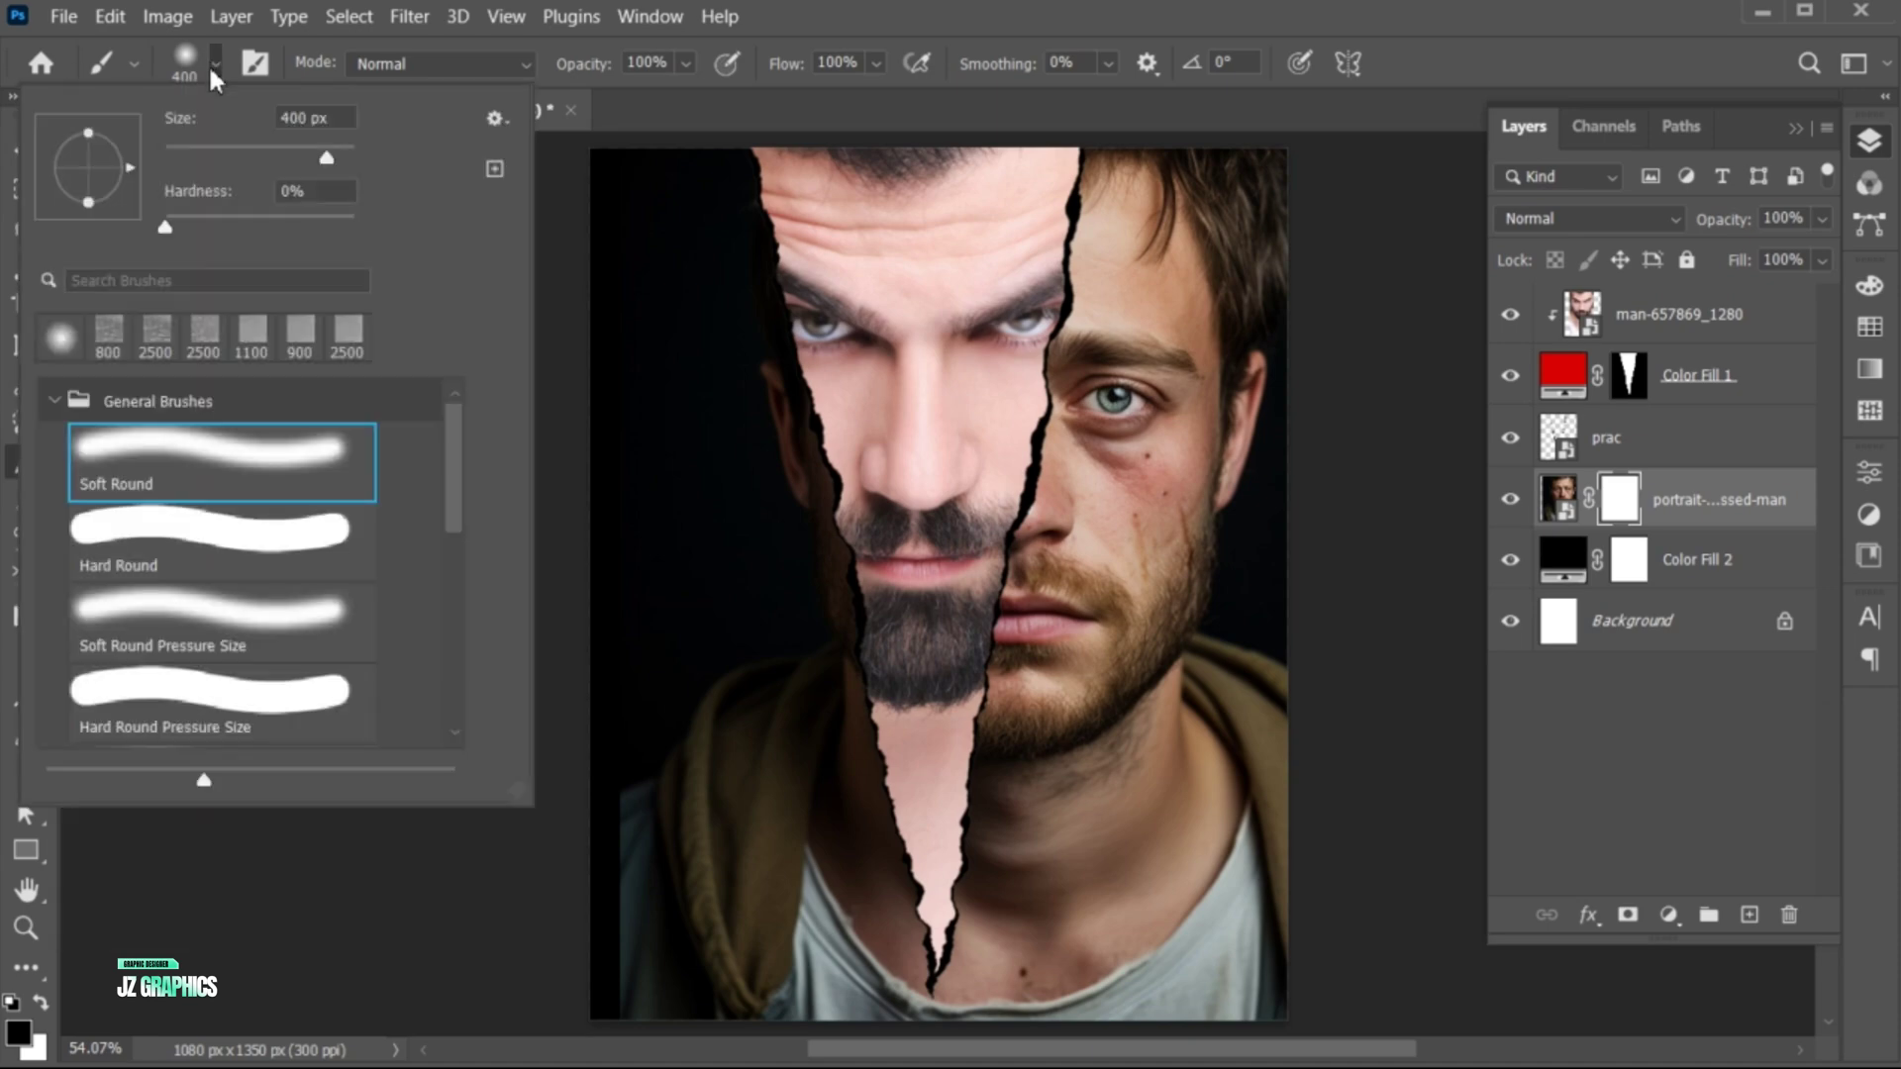
click(218, 64)
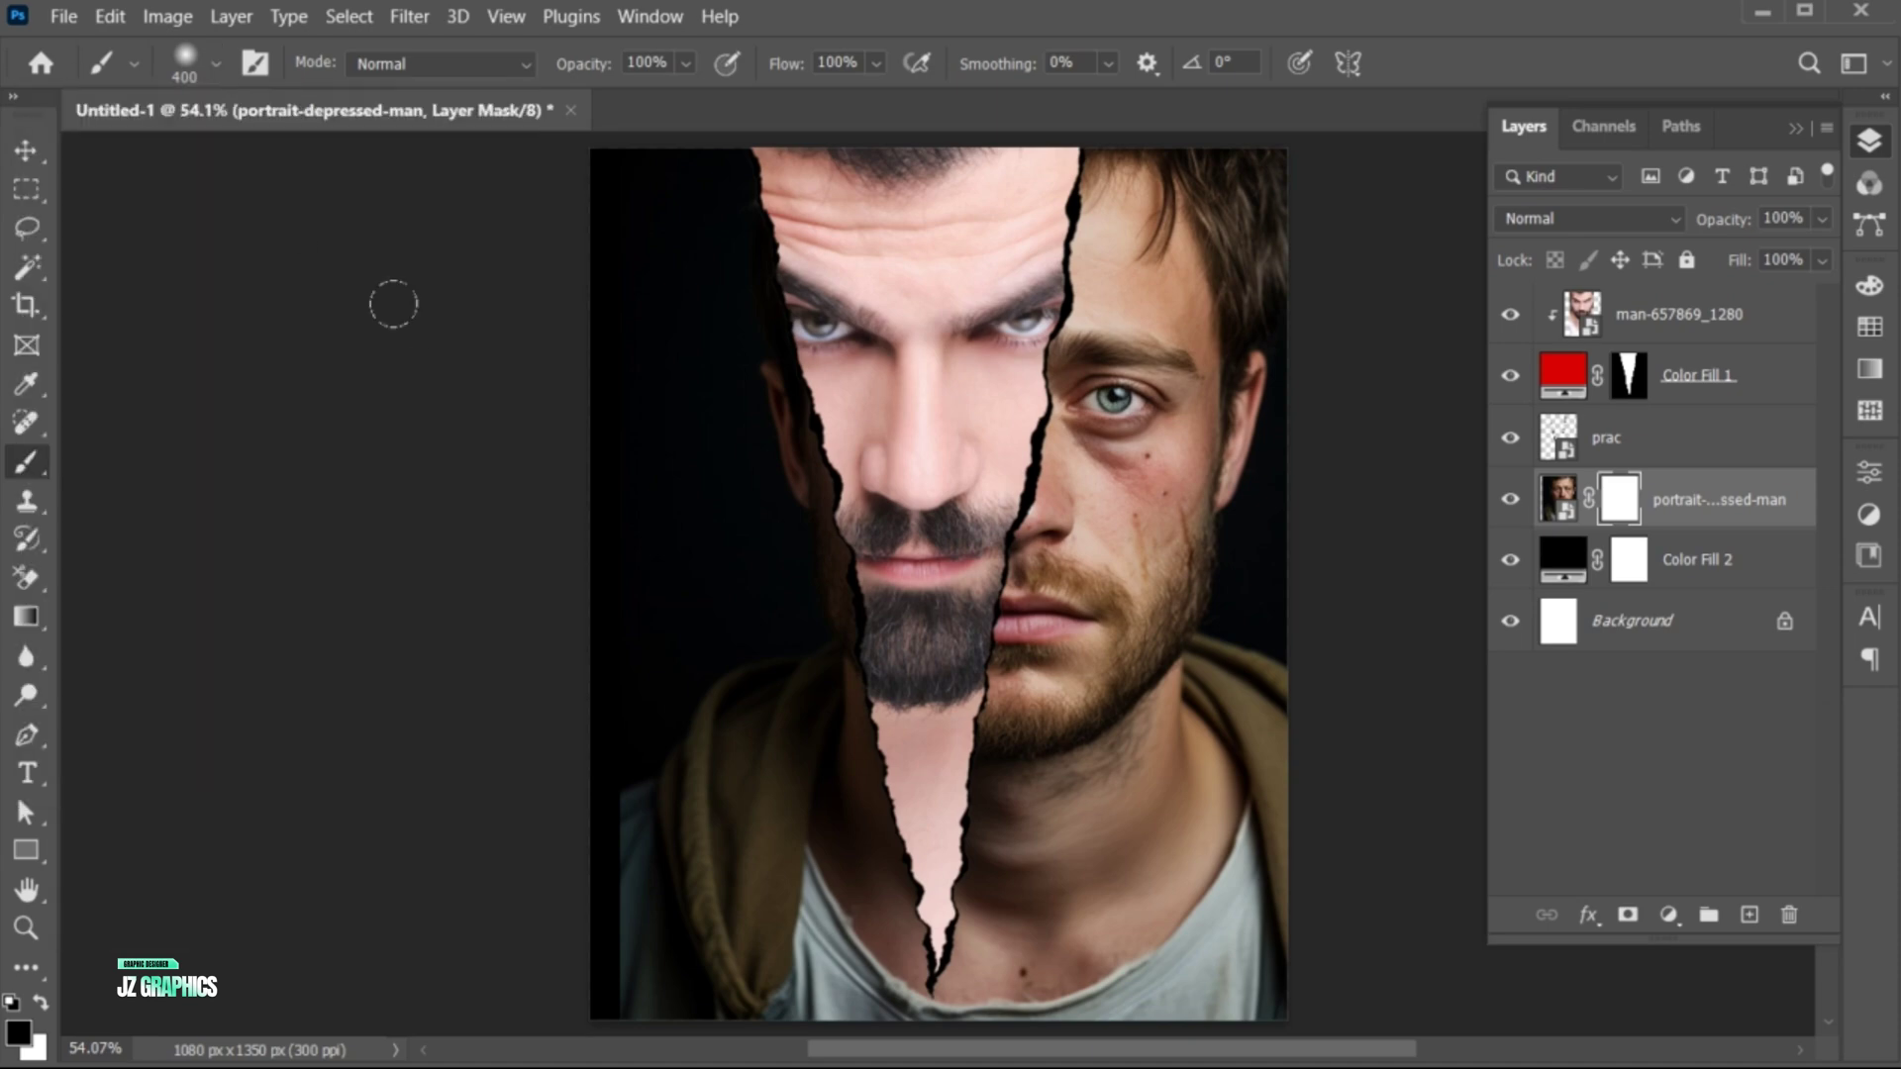
mouse_move(633, 238)
mouse_down()
mouse_move(656, 333)
mouse_move(588, 562)
mouse_move(724, 521)
mouse_move(675, 930)
mouse_move(713, 942)
mouse_move(703, 825)
mouse_up()
mouse_move(1233, 880)
mouse_down()
mouse_move(1058, 889)
mouse_move(1353, 861)
mouse_move(484, 878)
mouse_move(1212, 857)
mouse_up()
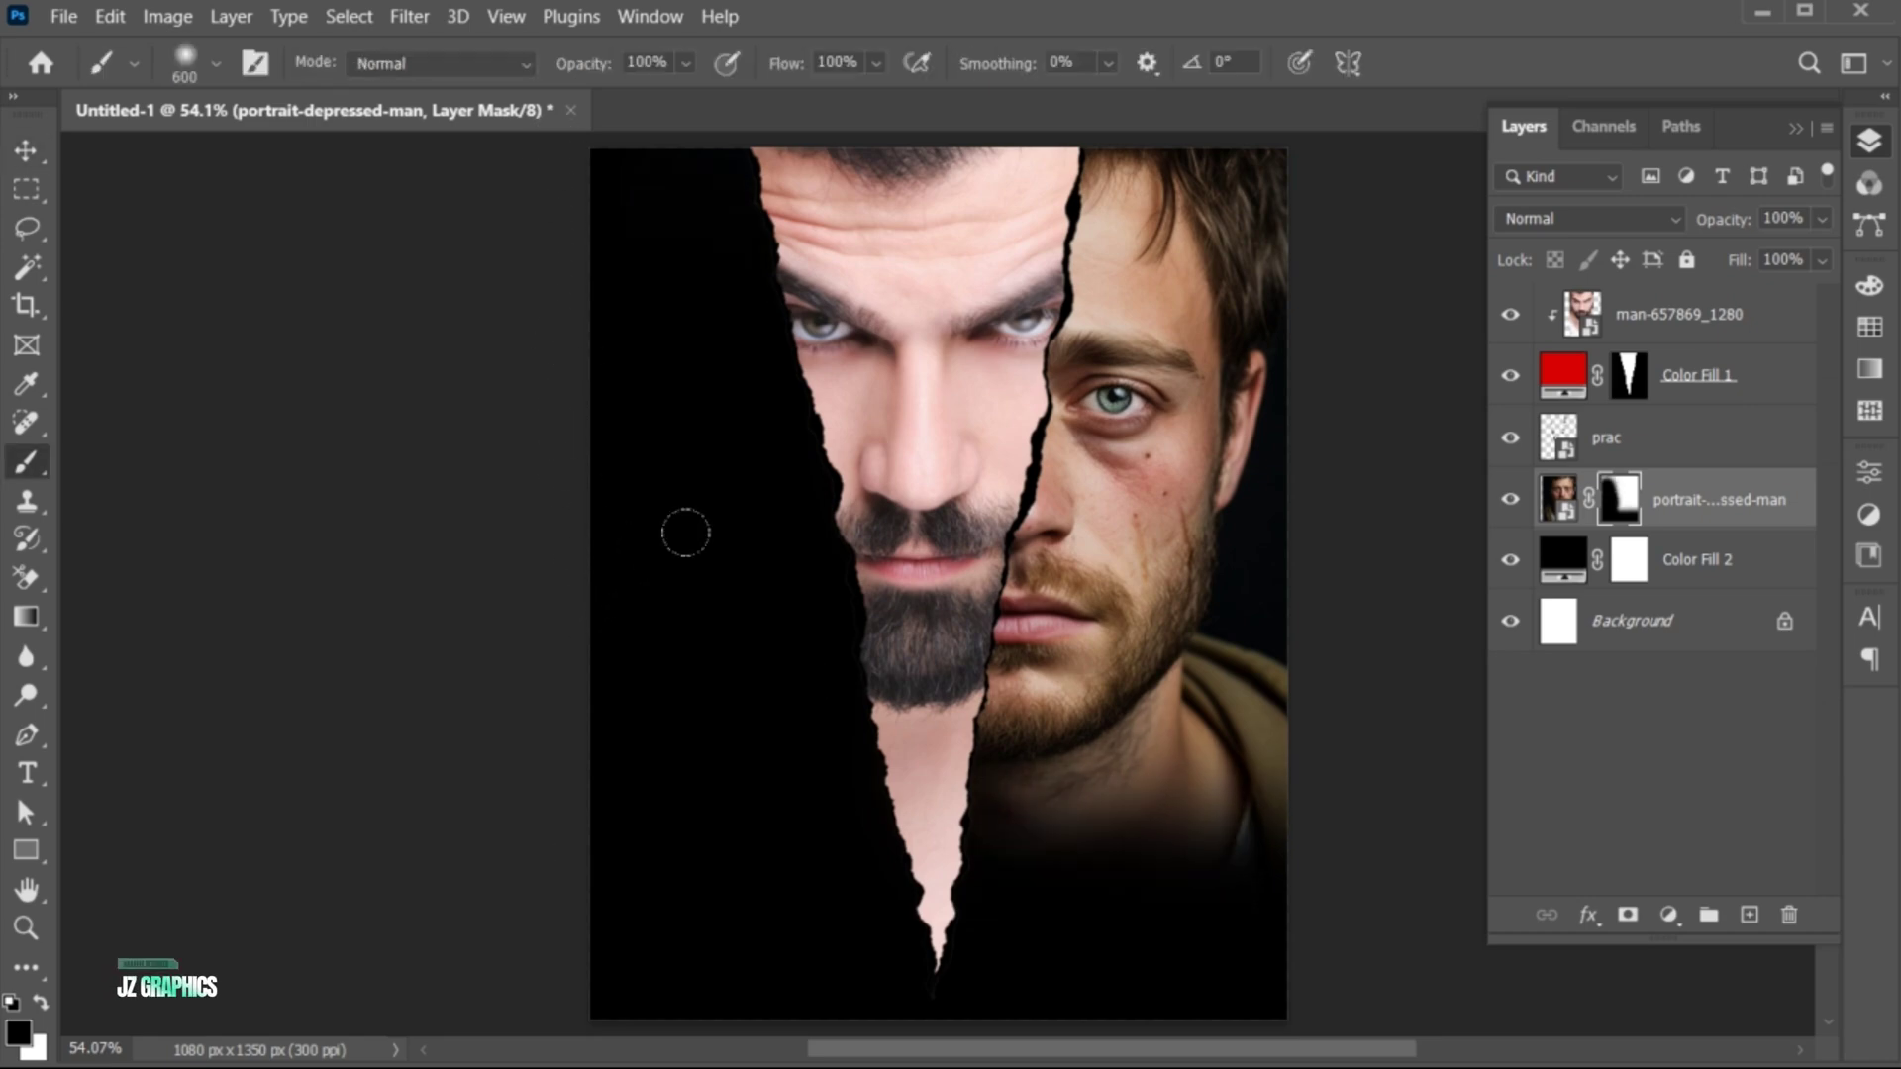
Place the embedded image fashion-woman-portrait.jpg directly above the black fill layer
click(1675, 565)
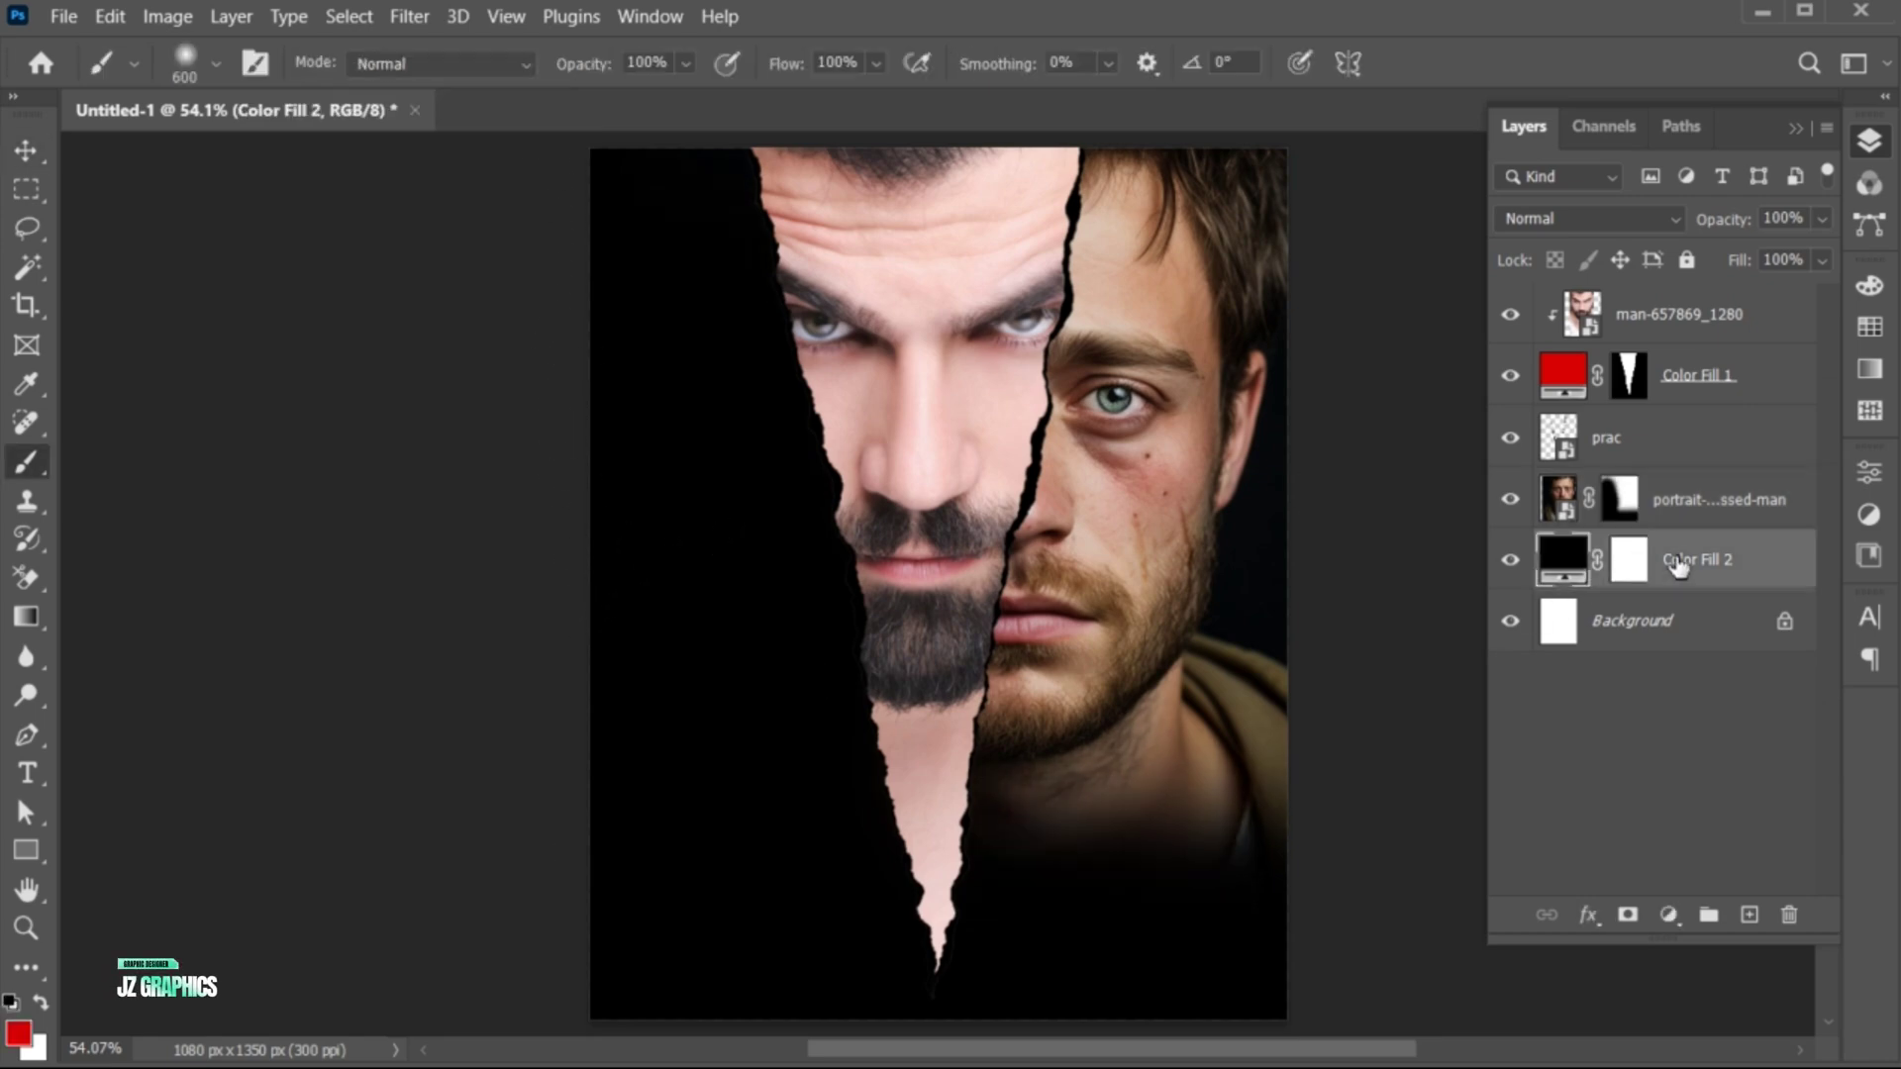
key(v)
click(62, 16)
click(211, 579)
click(845, 315)
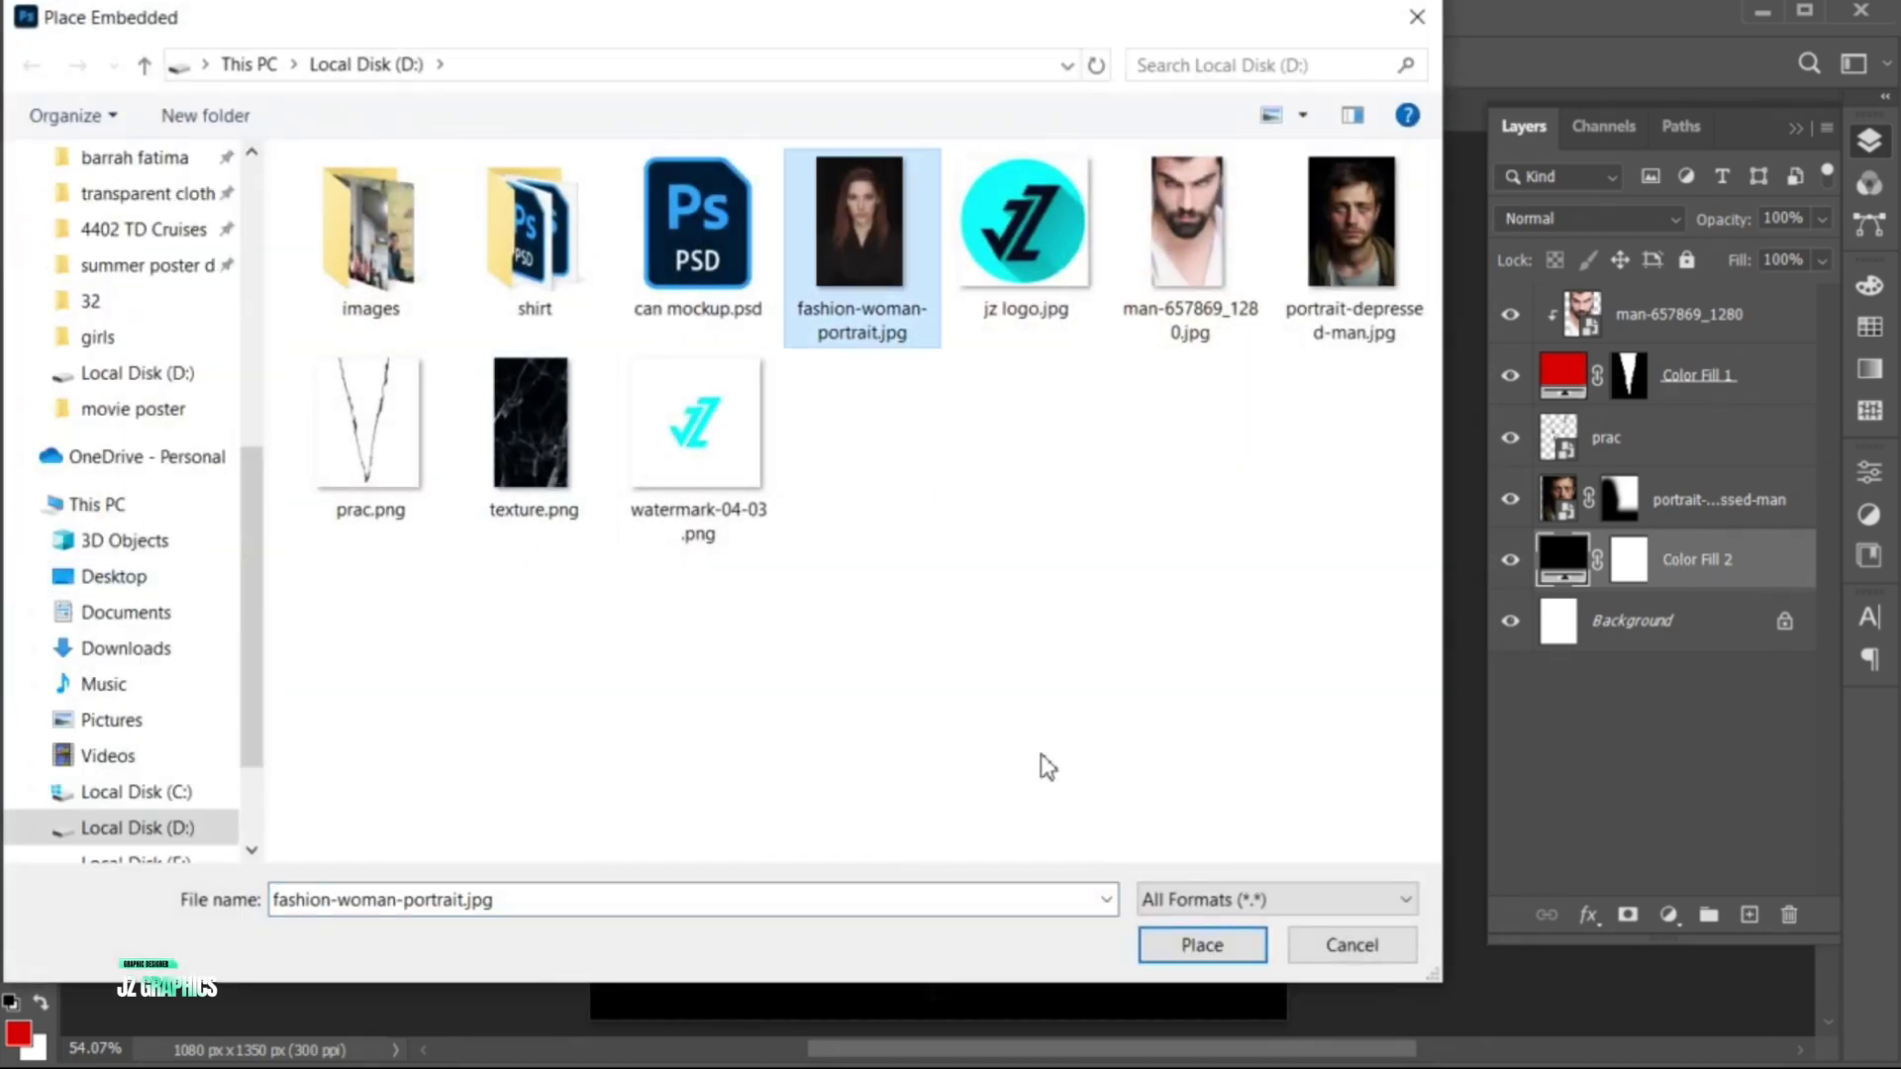
click(1201, 944)
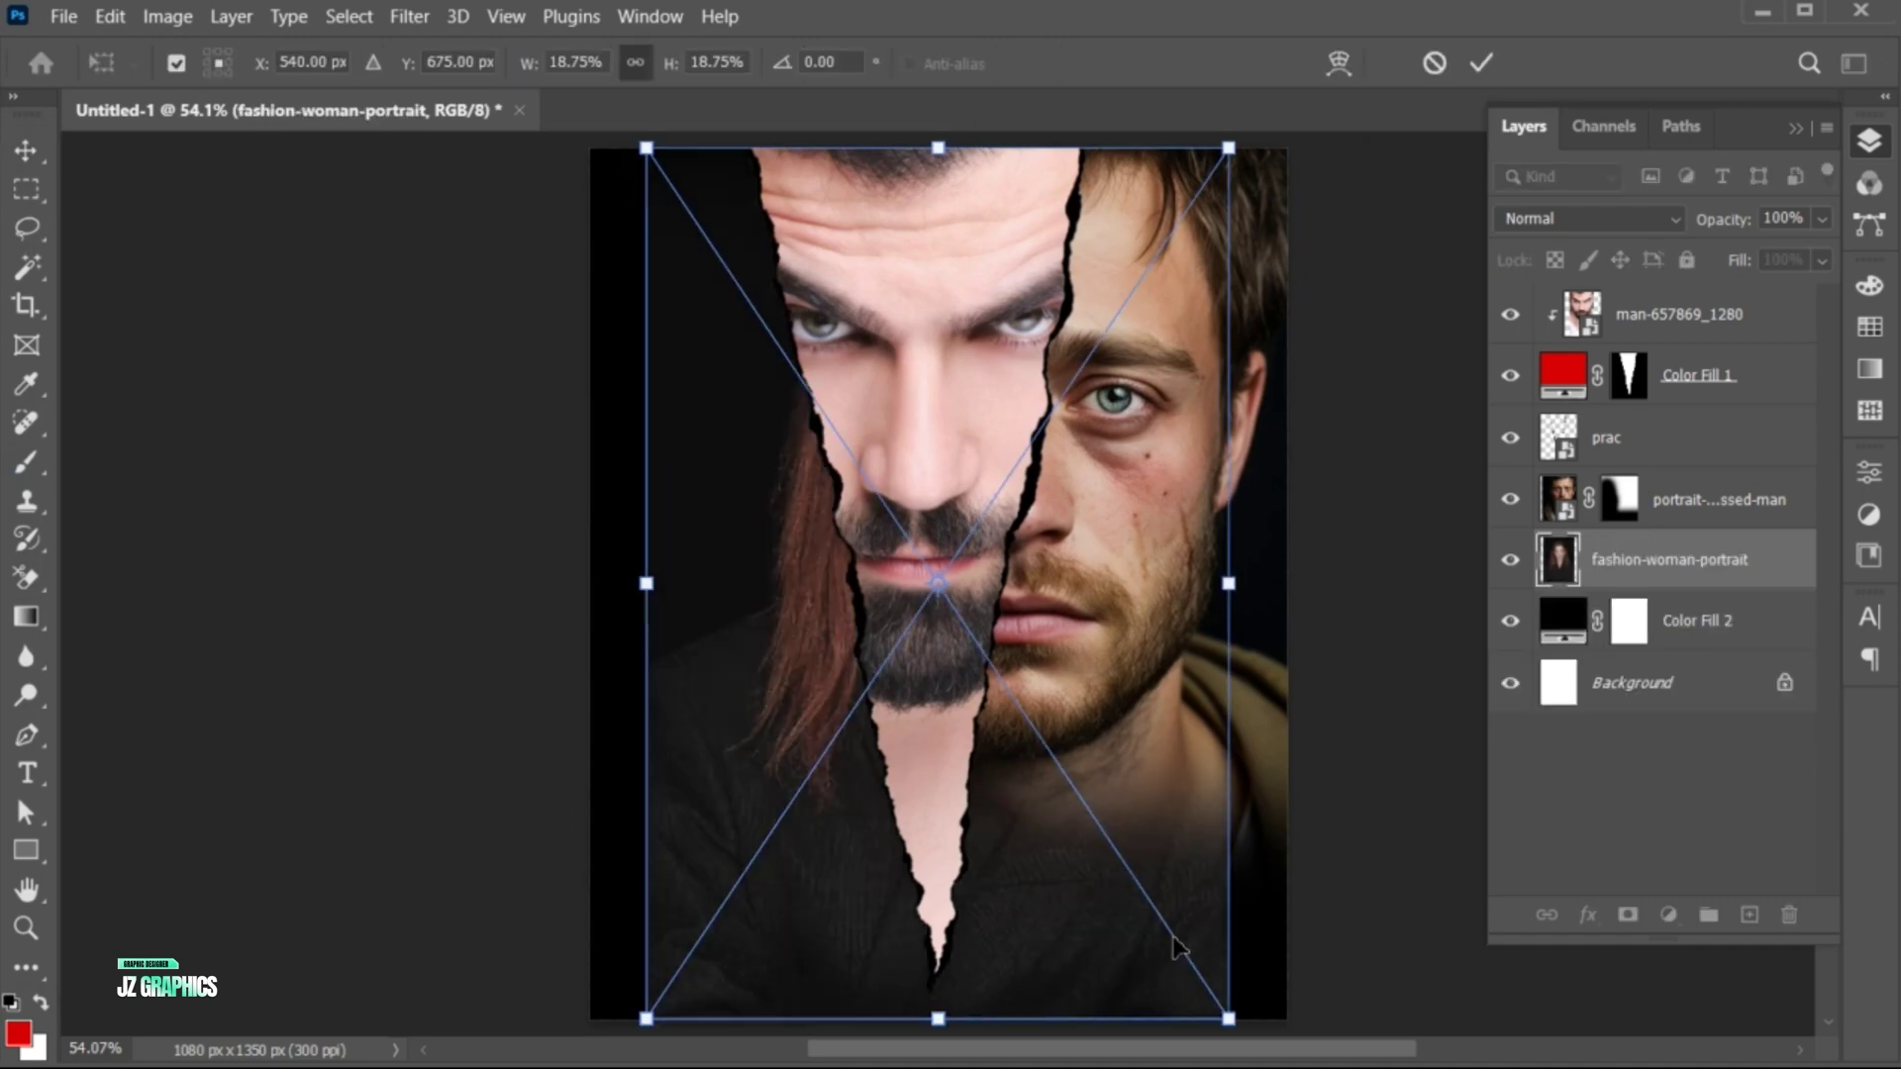
Scale the woman's portrait to about 37% and position it so half her face shows left of the tear
drag(914, 715, 669, 683)
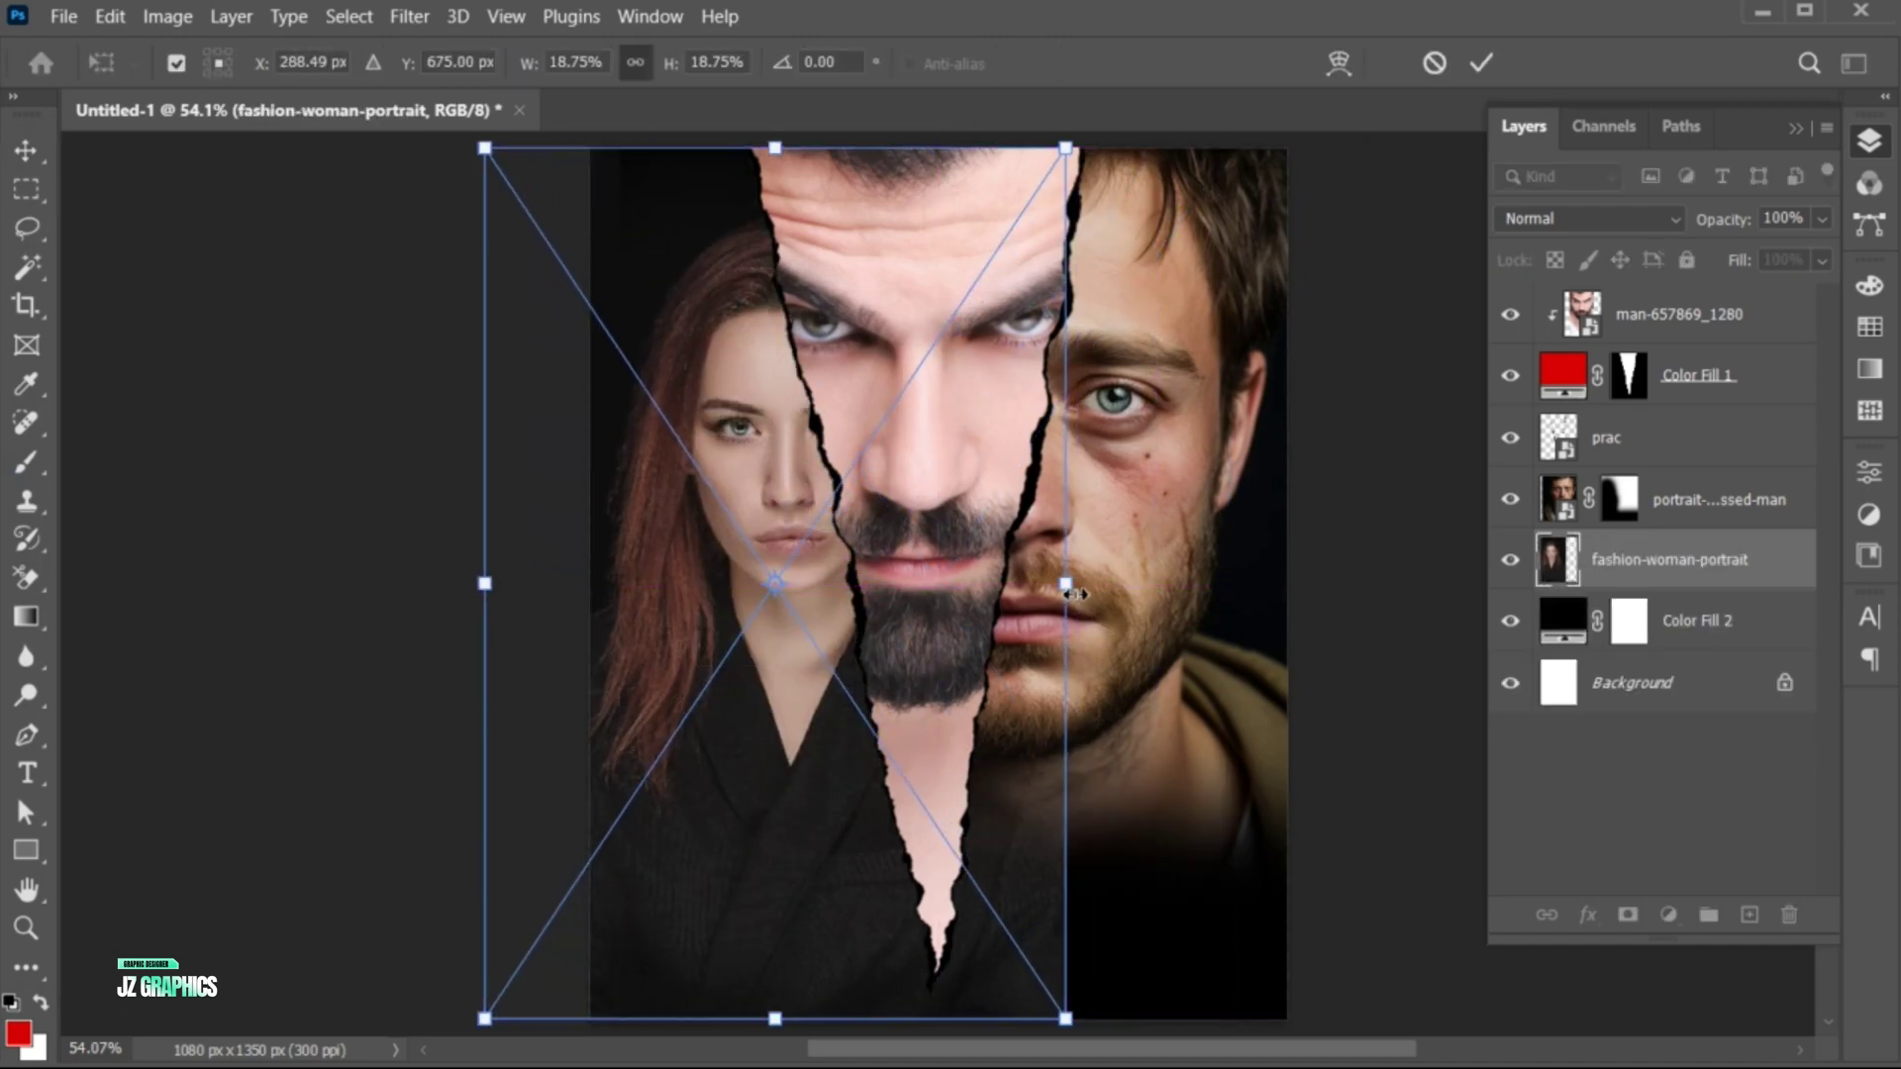
drag(1175, 583, 1201, 614)
drag(752, 426, 798, 545)
drag(1209, 687, 1338, 685)
drag(772, 568, 765, 627)
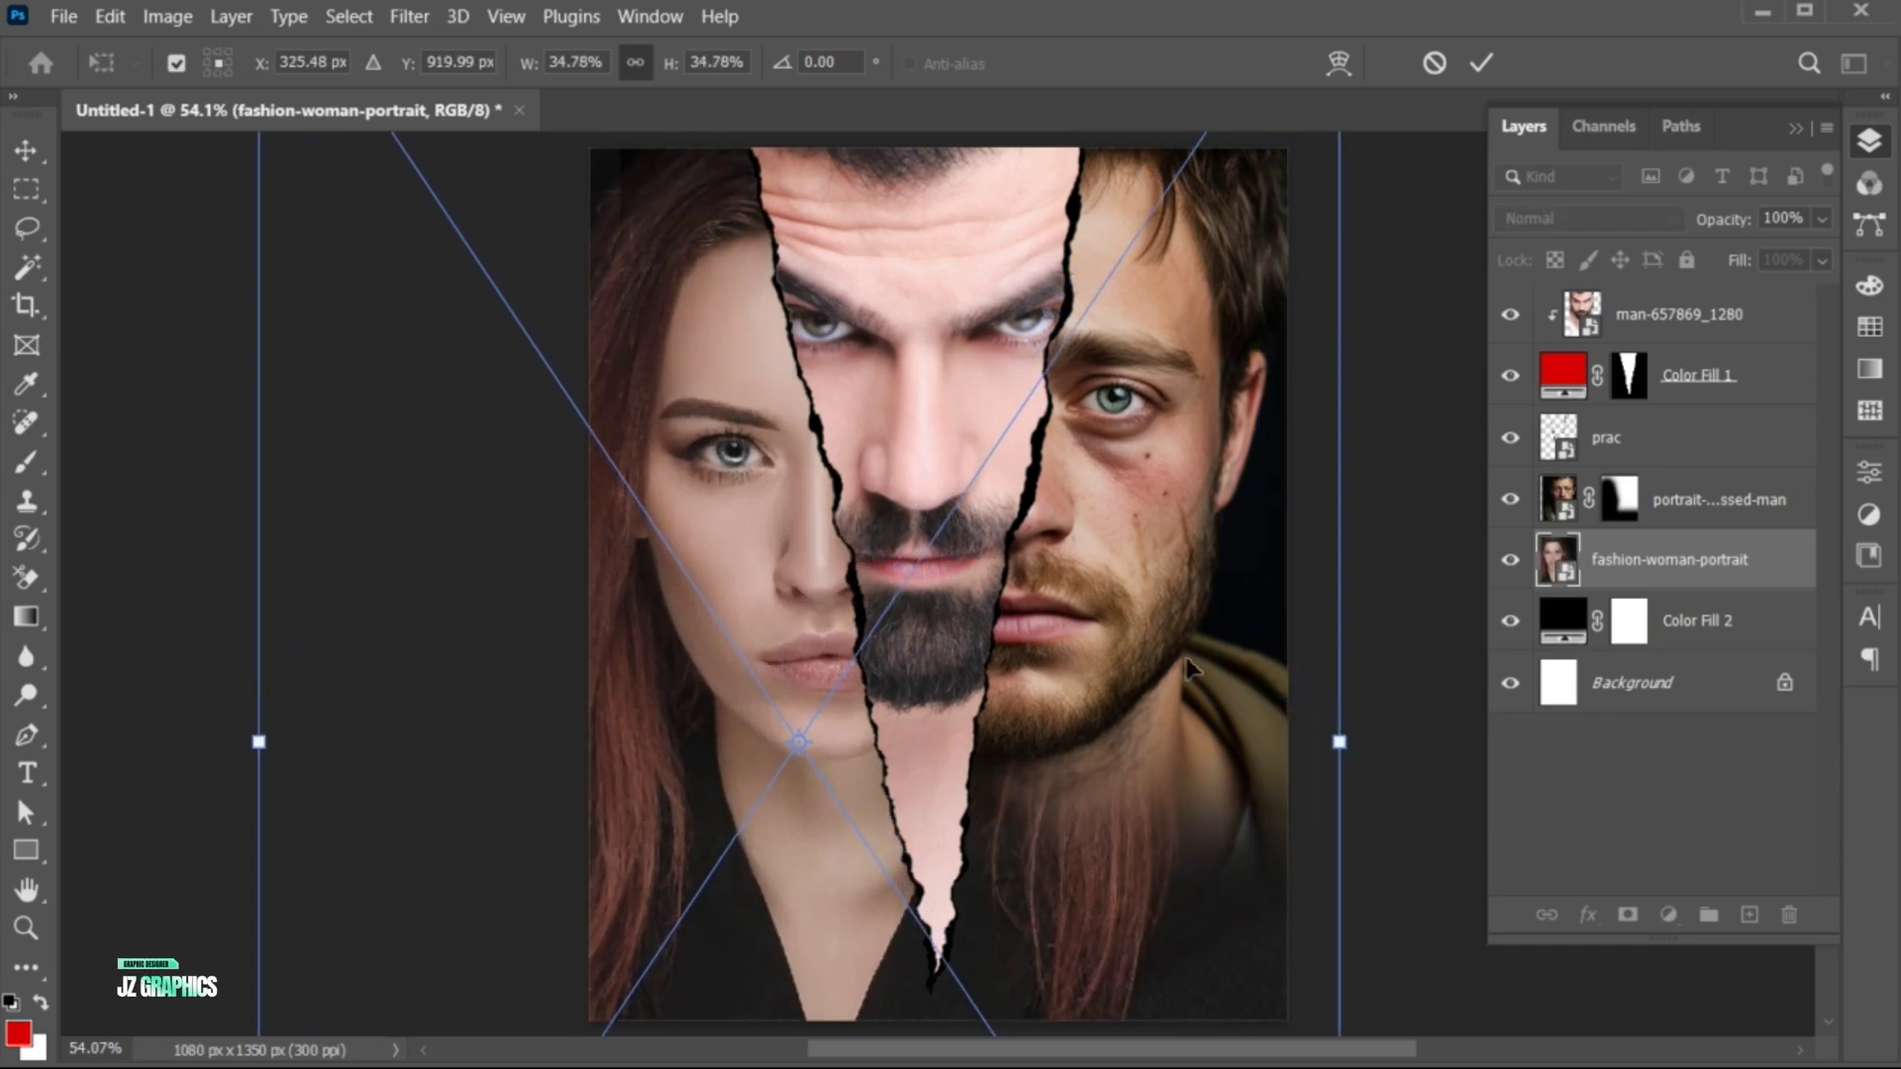
drag(1340, 746, 1387, 760)
drag(778, 634, 788, 632)
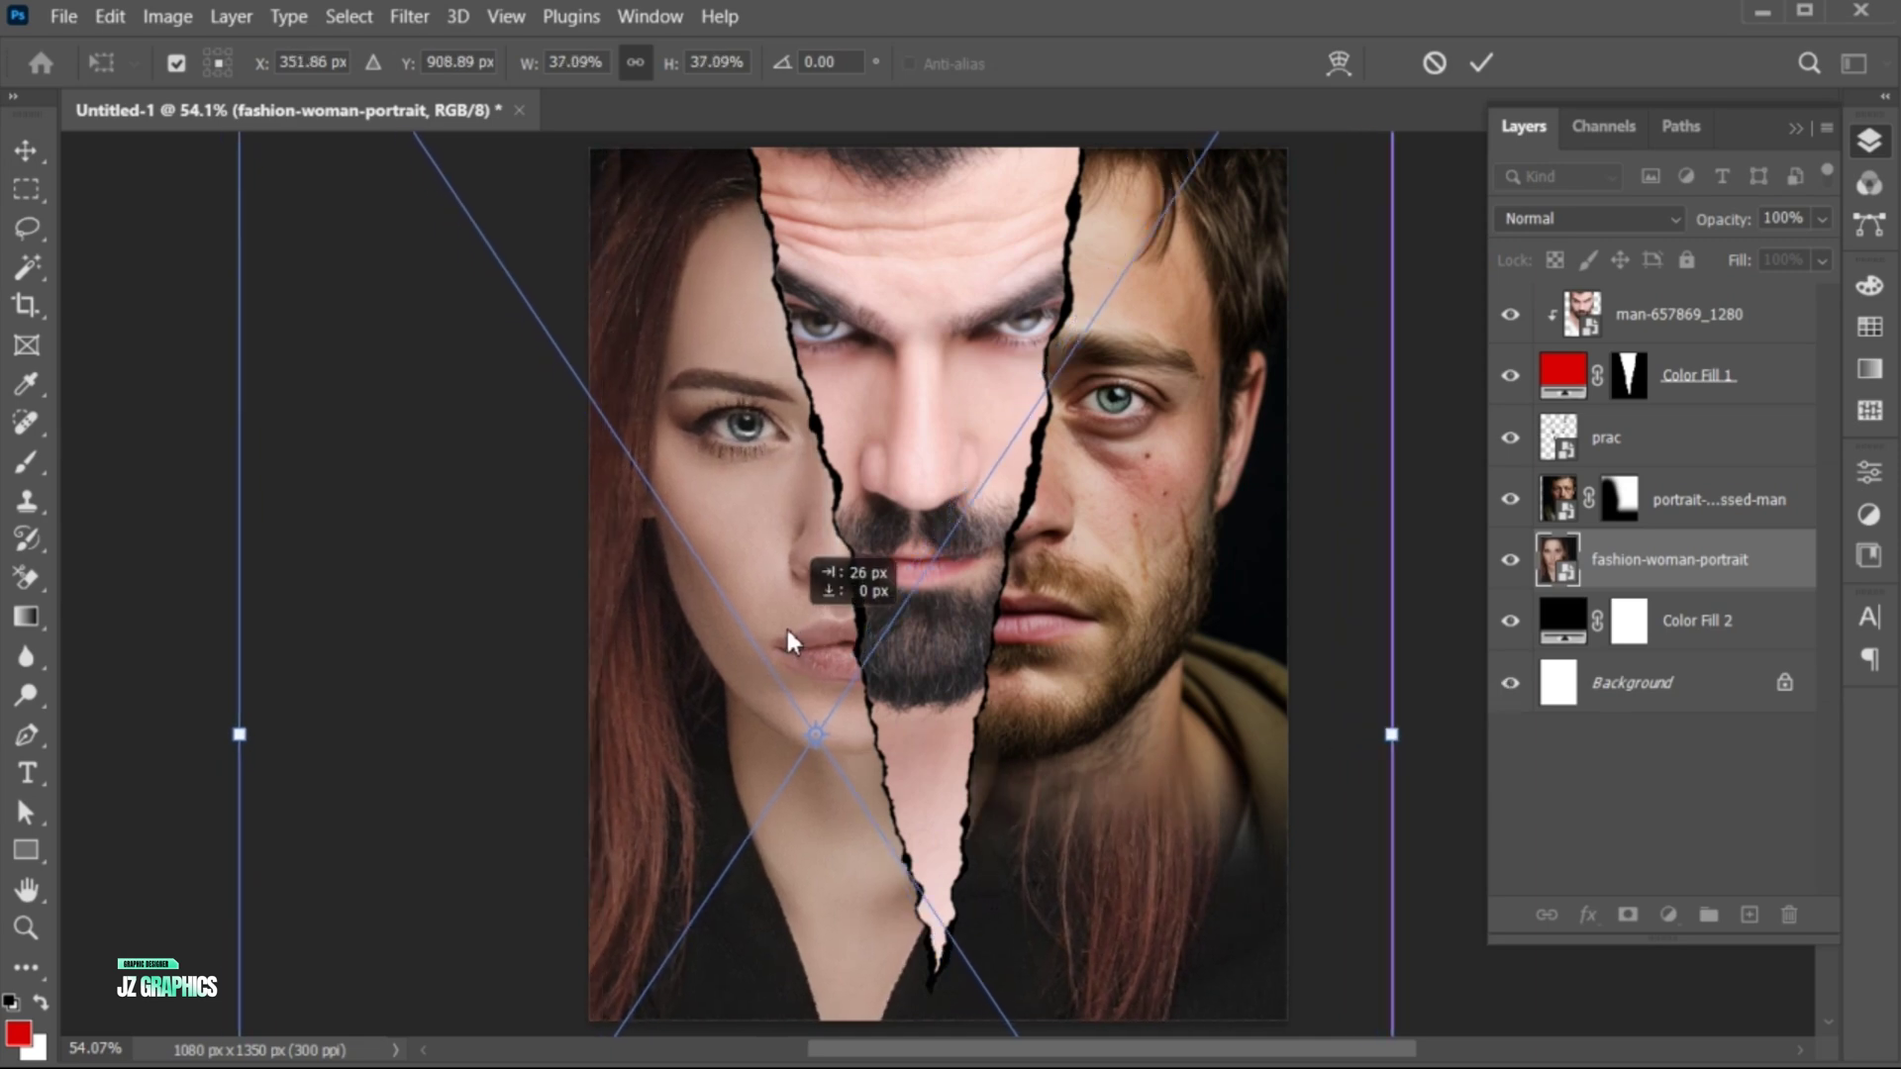
click(1482, 63)
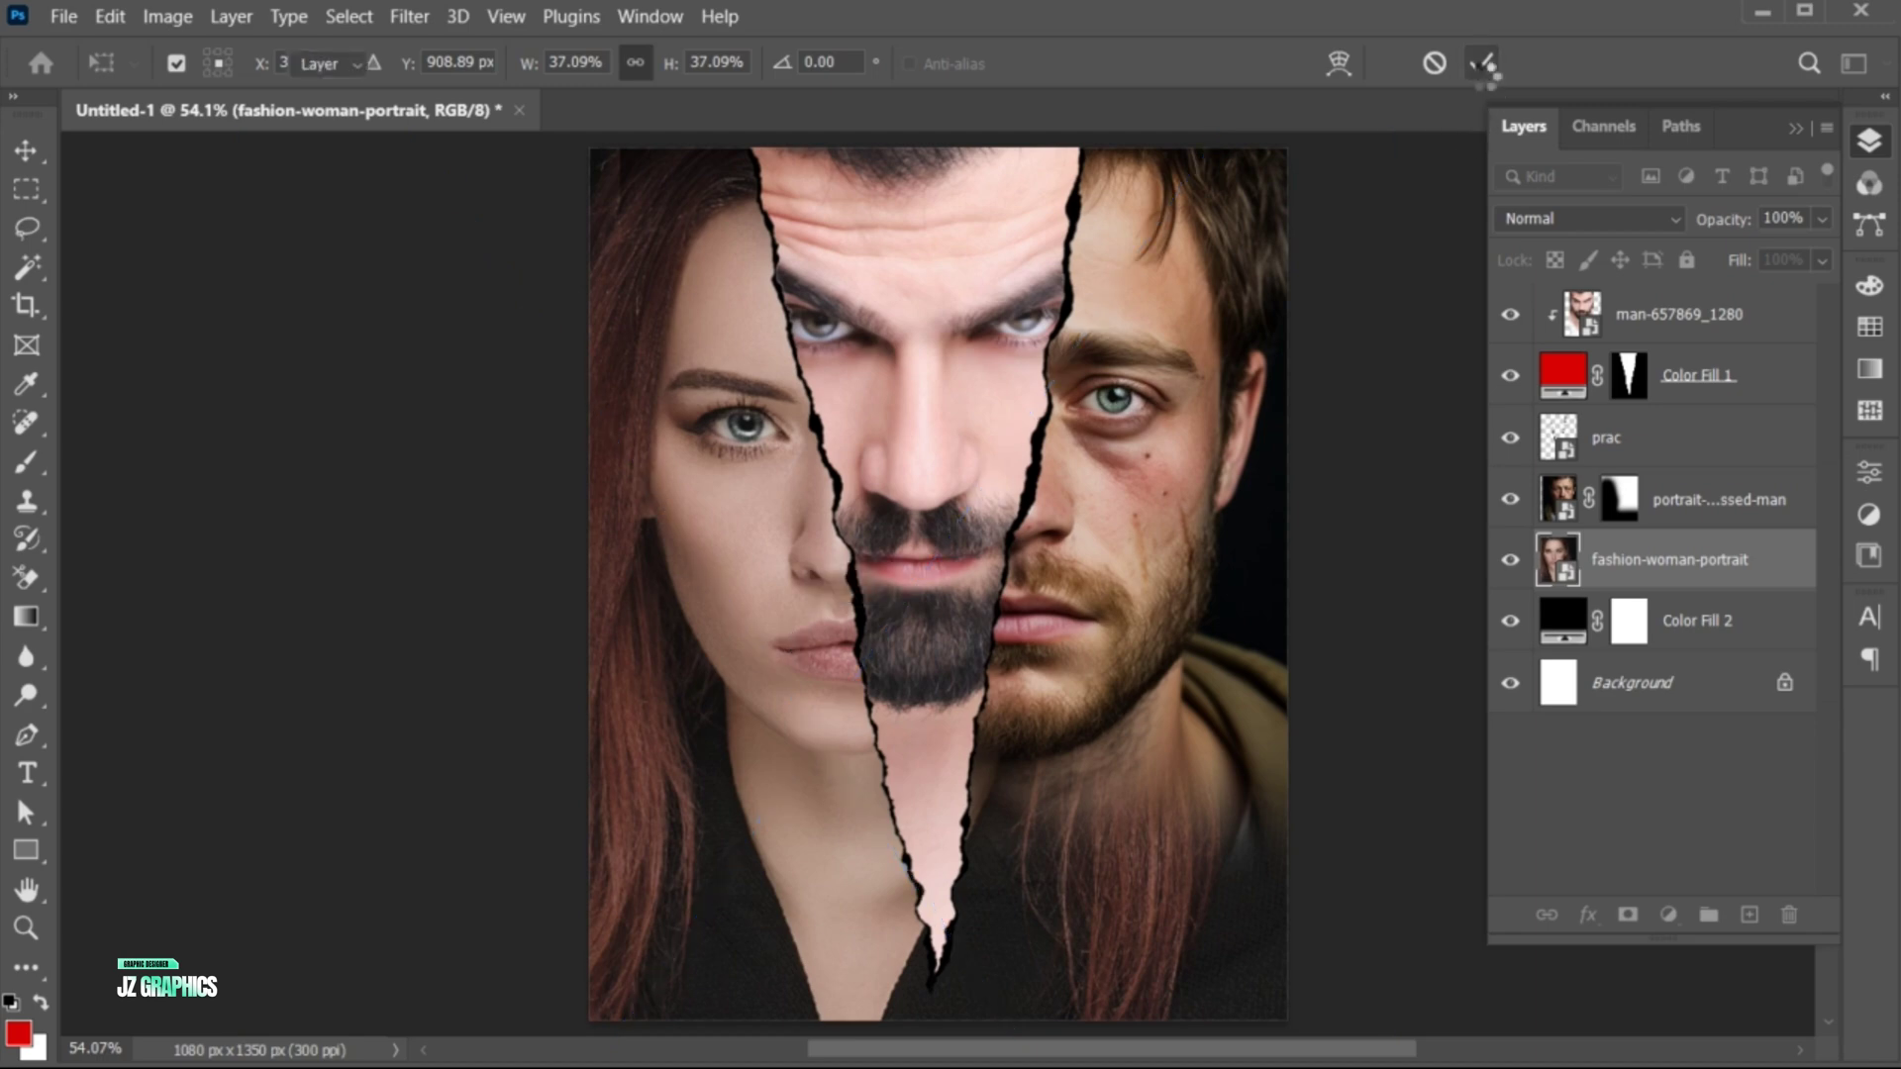
Add a layer mask to the woman's portrait and hide its right side and lower part with a soft black brush
click(1632, 919)
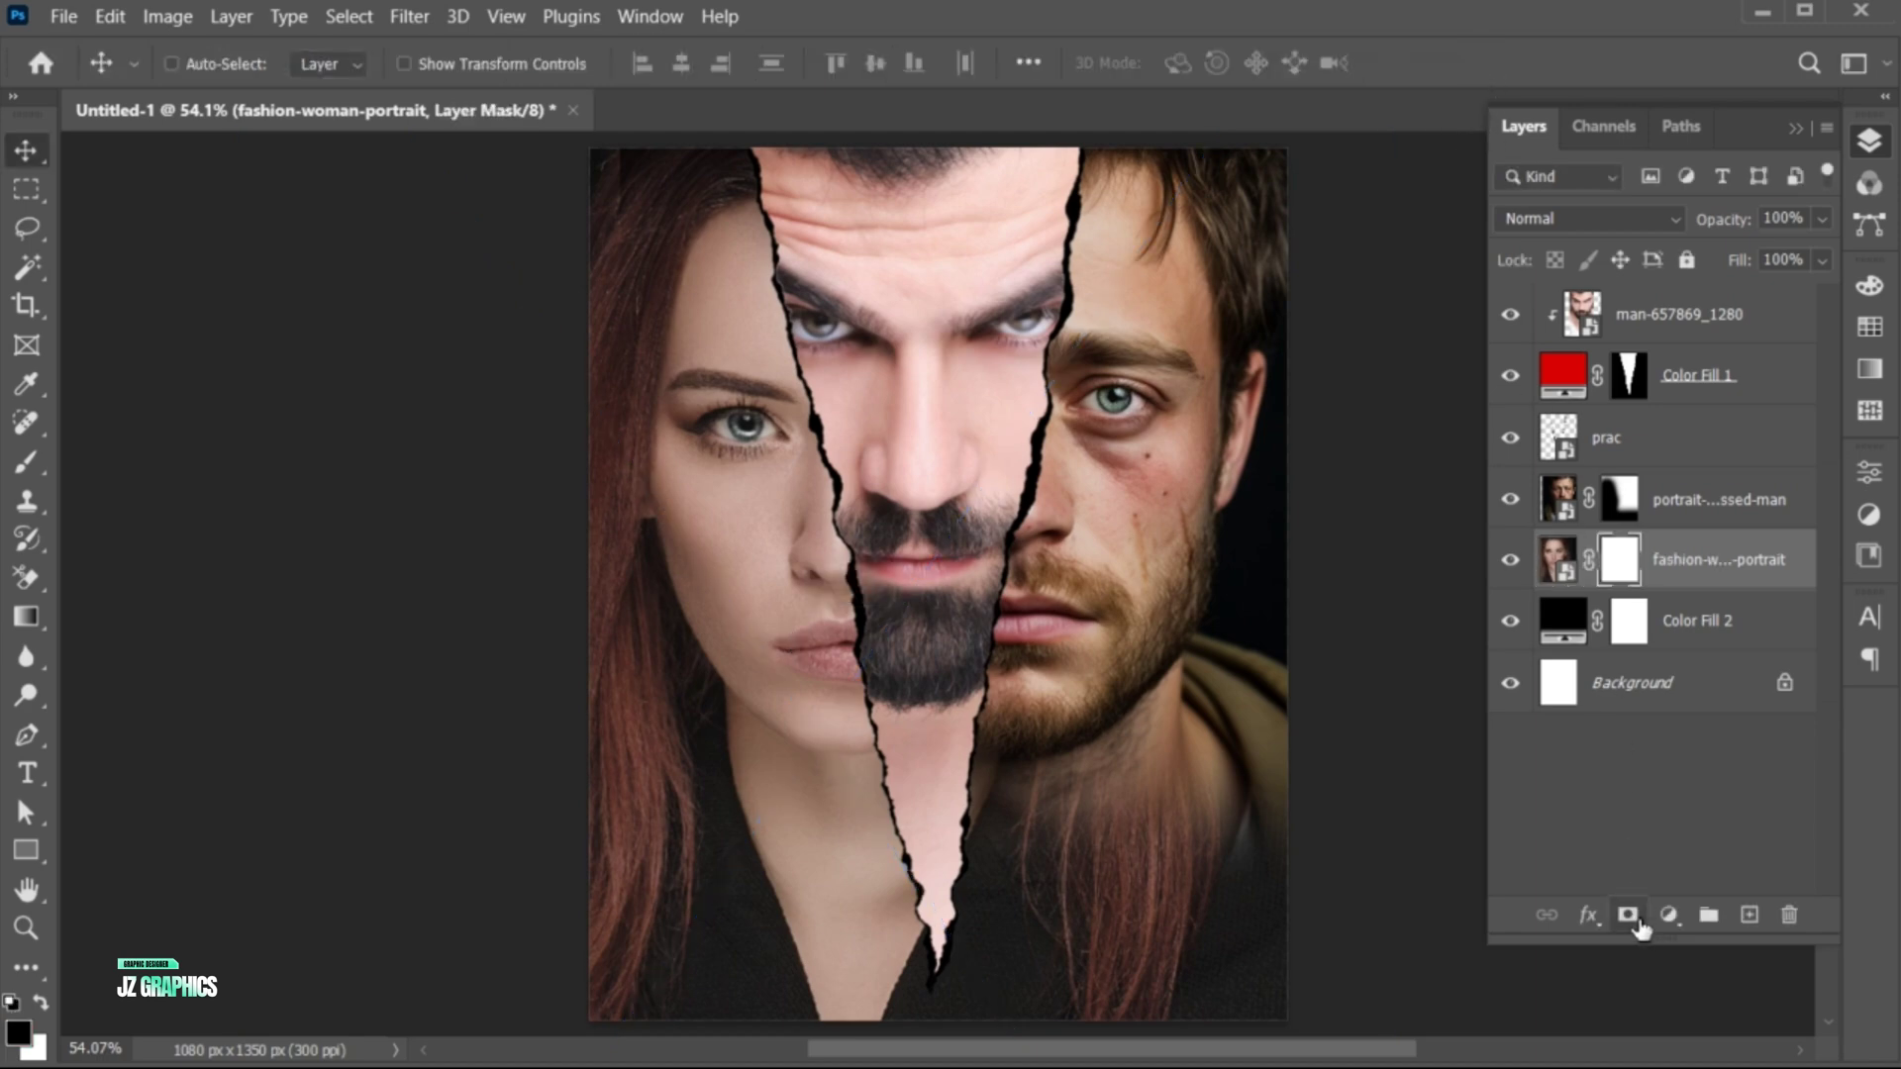
click(26, 461)
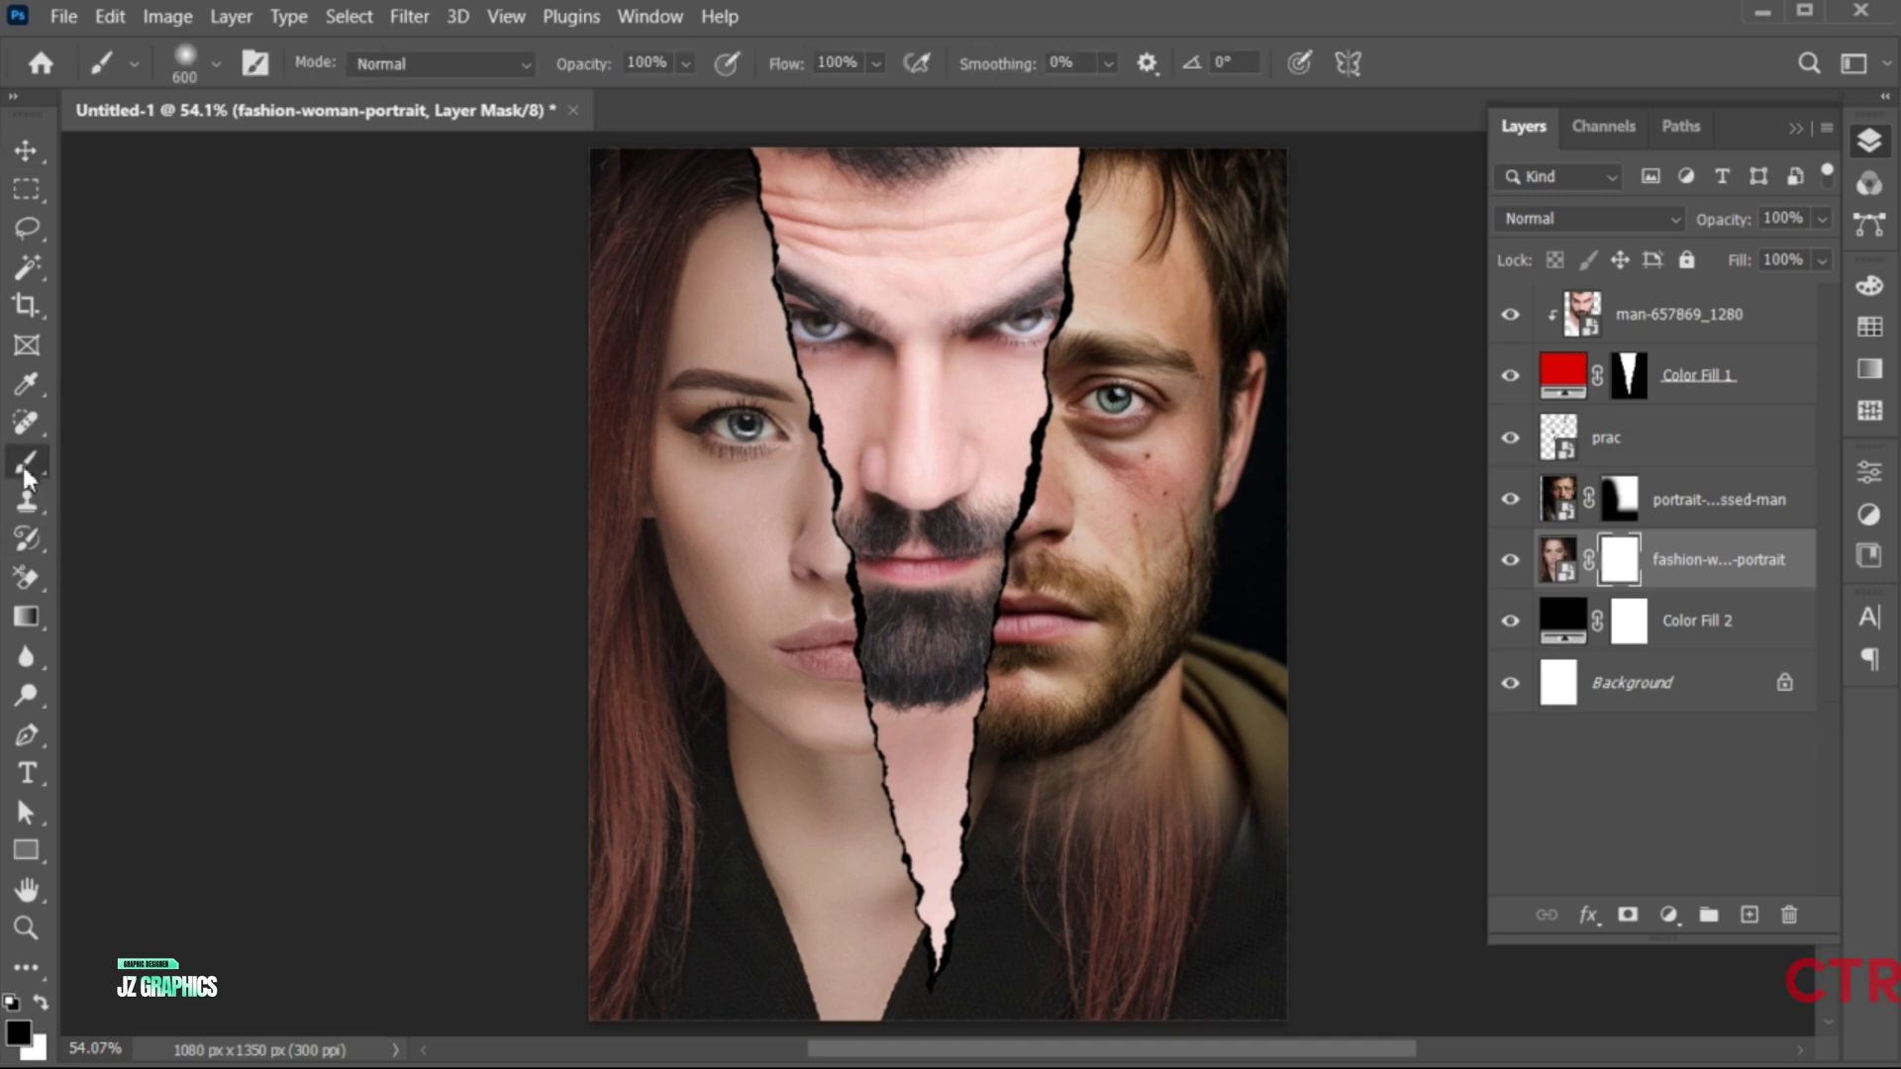
key(bracketleft)
key(bracketleft)
drag(1188, 841, 1088, 871)
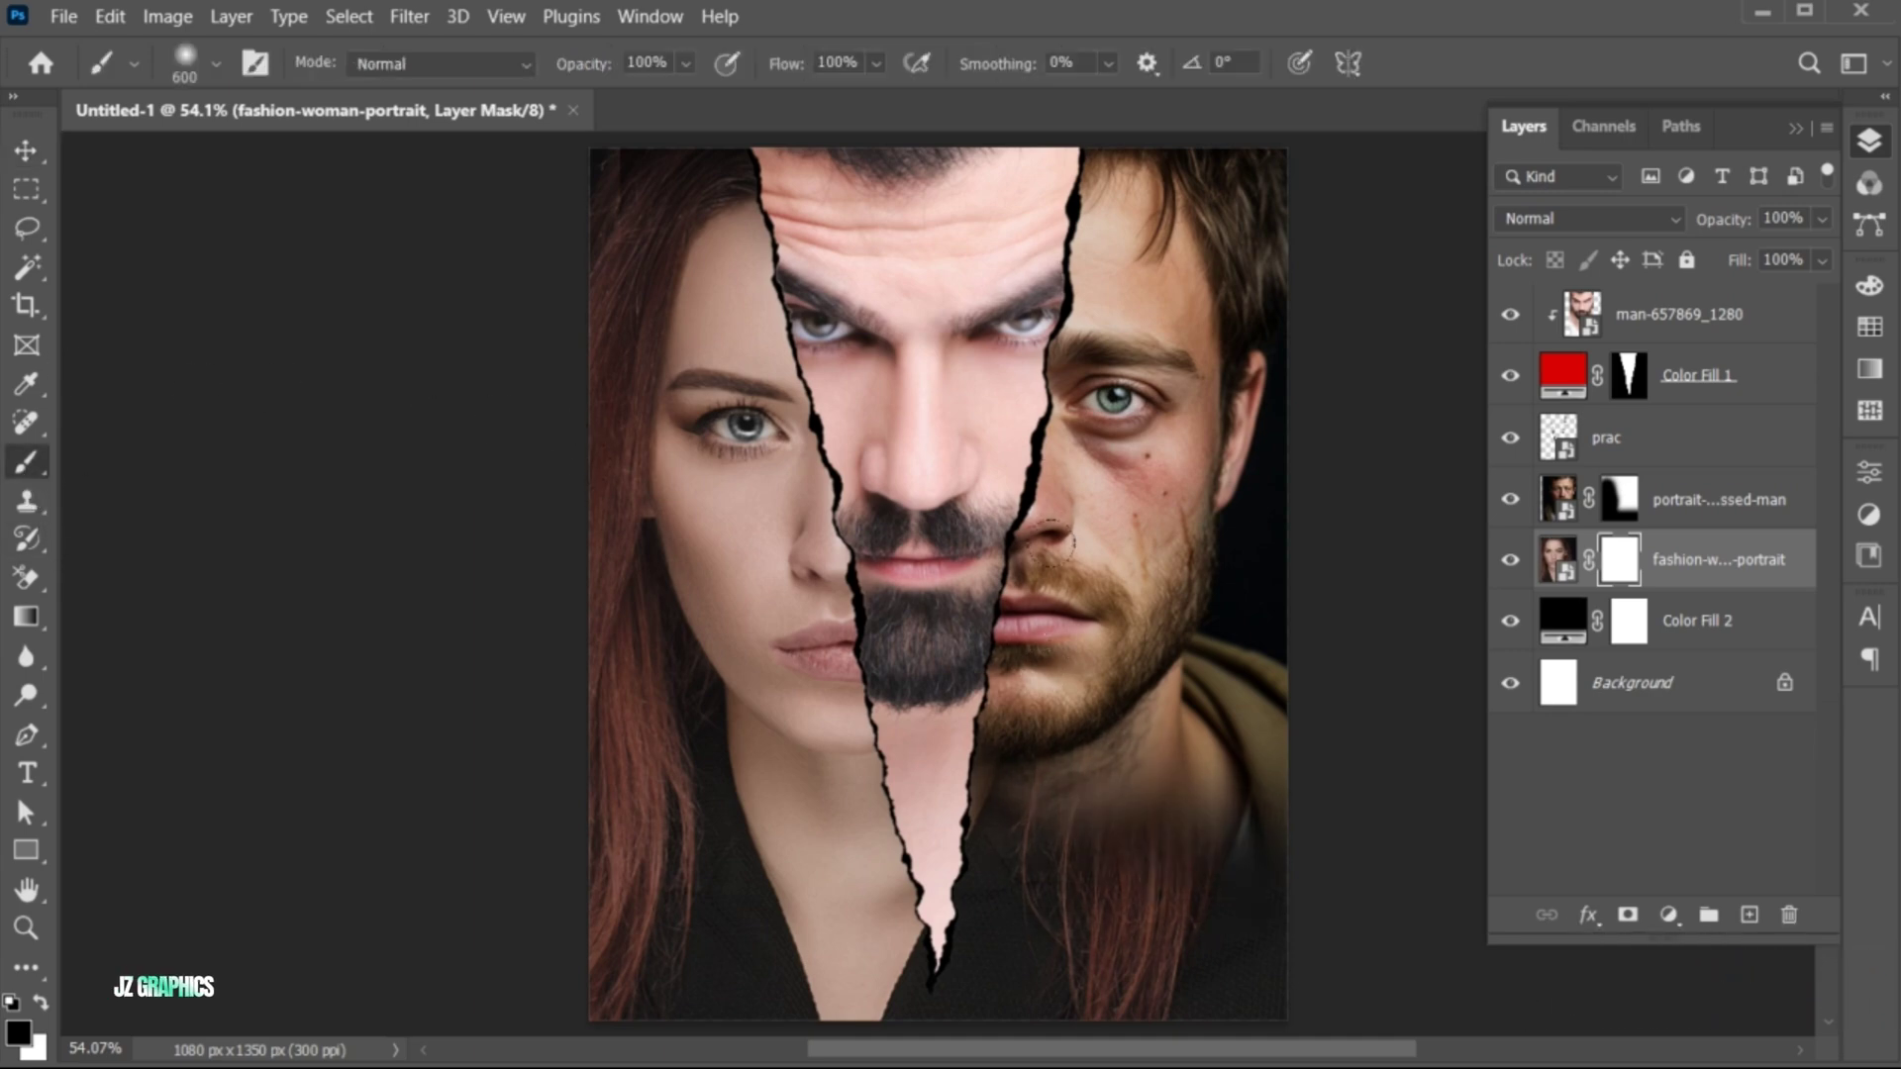
mouse_move(1188, 911)
mouse_down()
mouse_move(982, 870)
mouse_move(1162, 908)
mouse_move(1237, 980)
mouse_up()
drag(1046, 663, 982, 683)
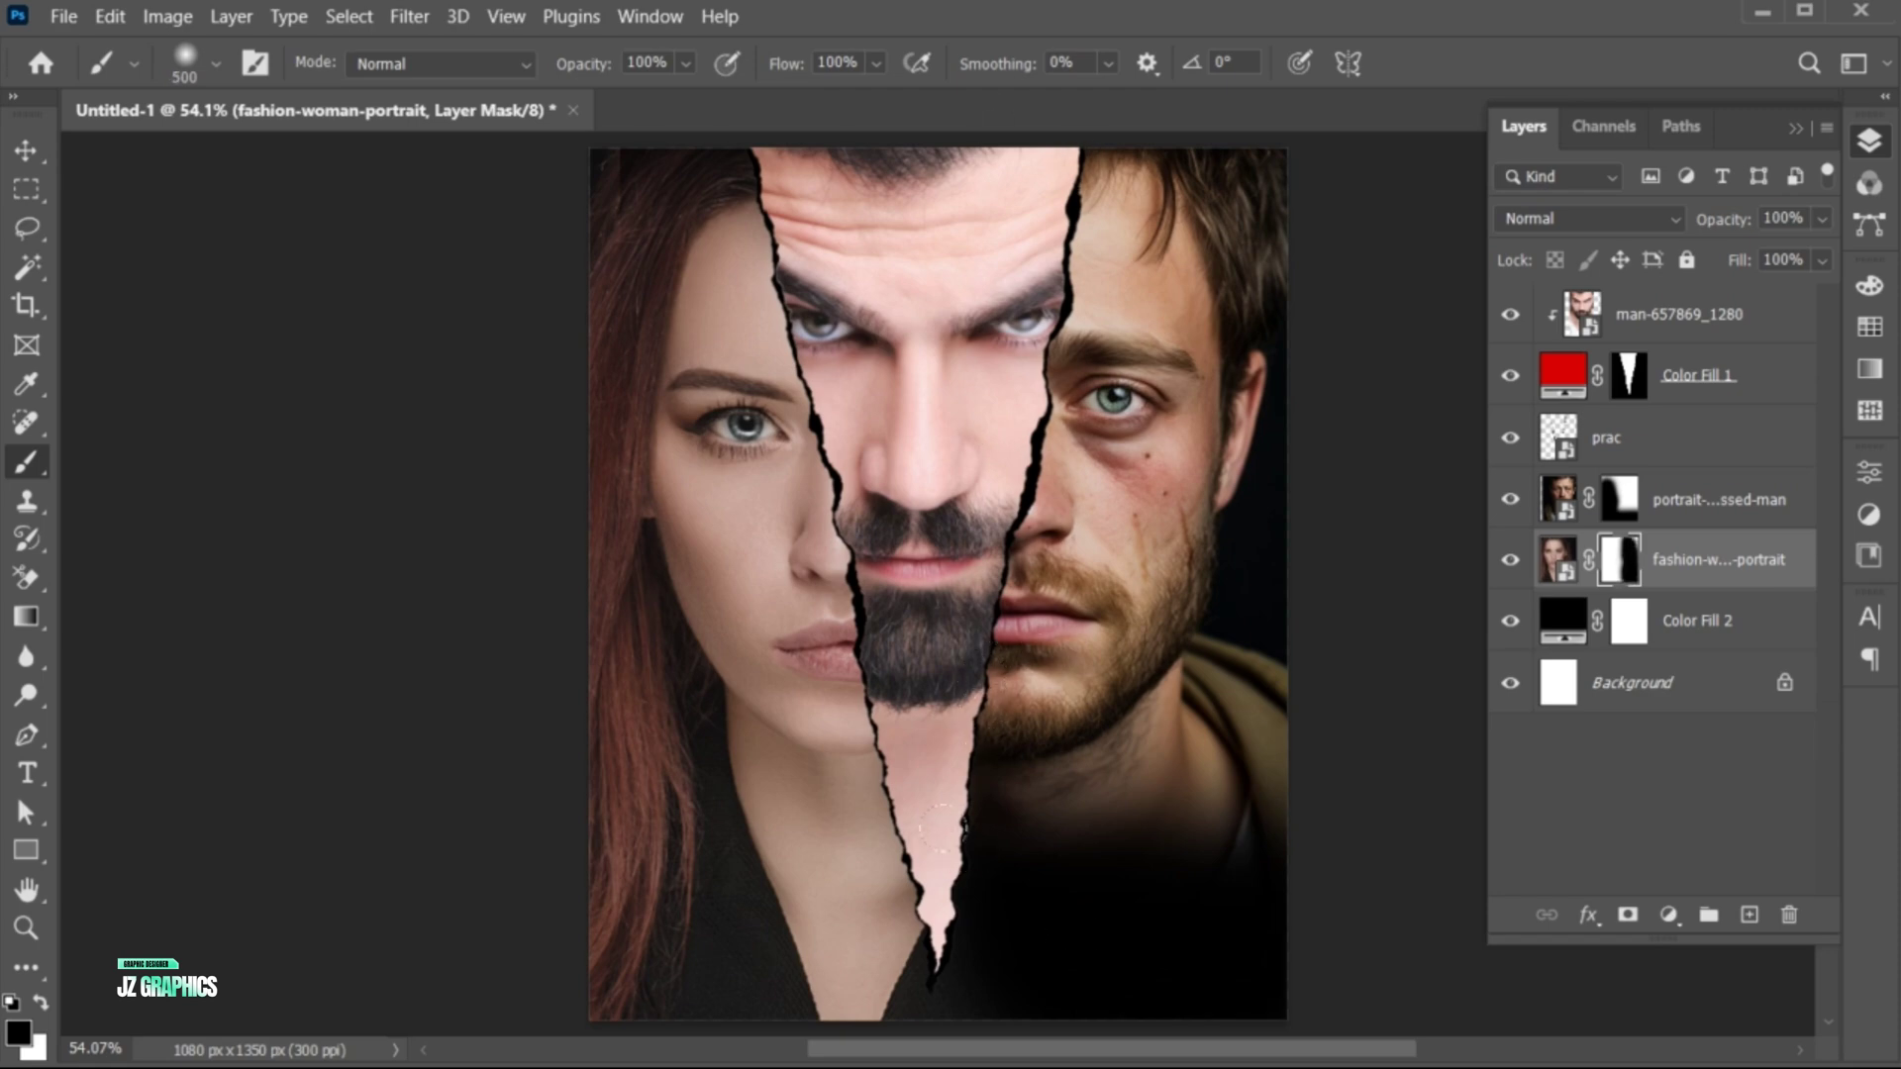
drag(799, 883, 373, 878)
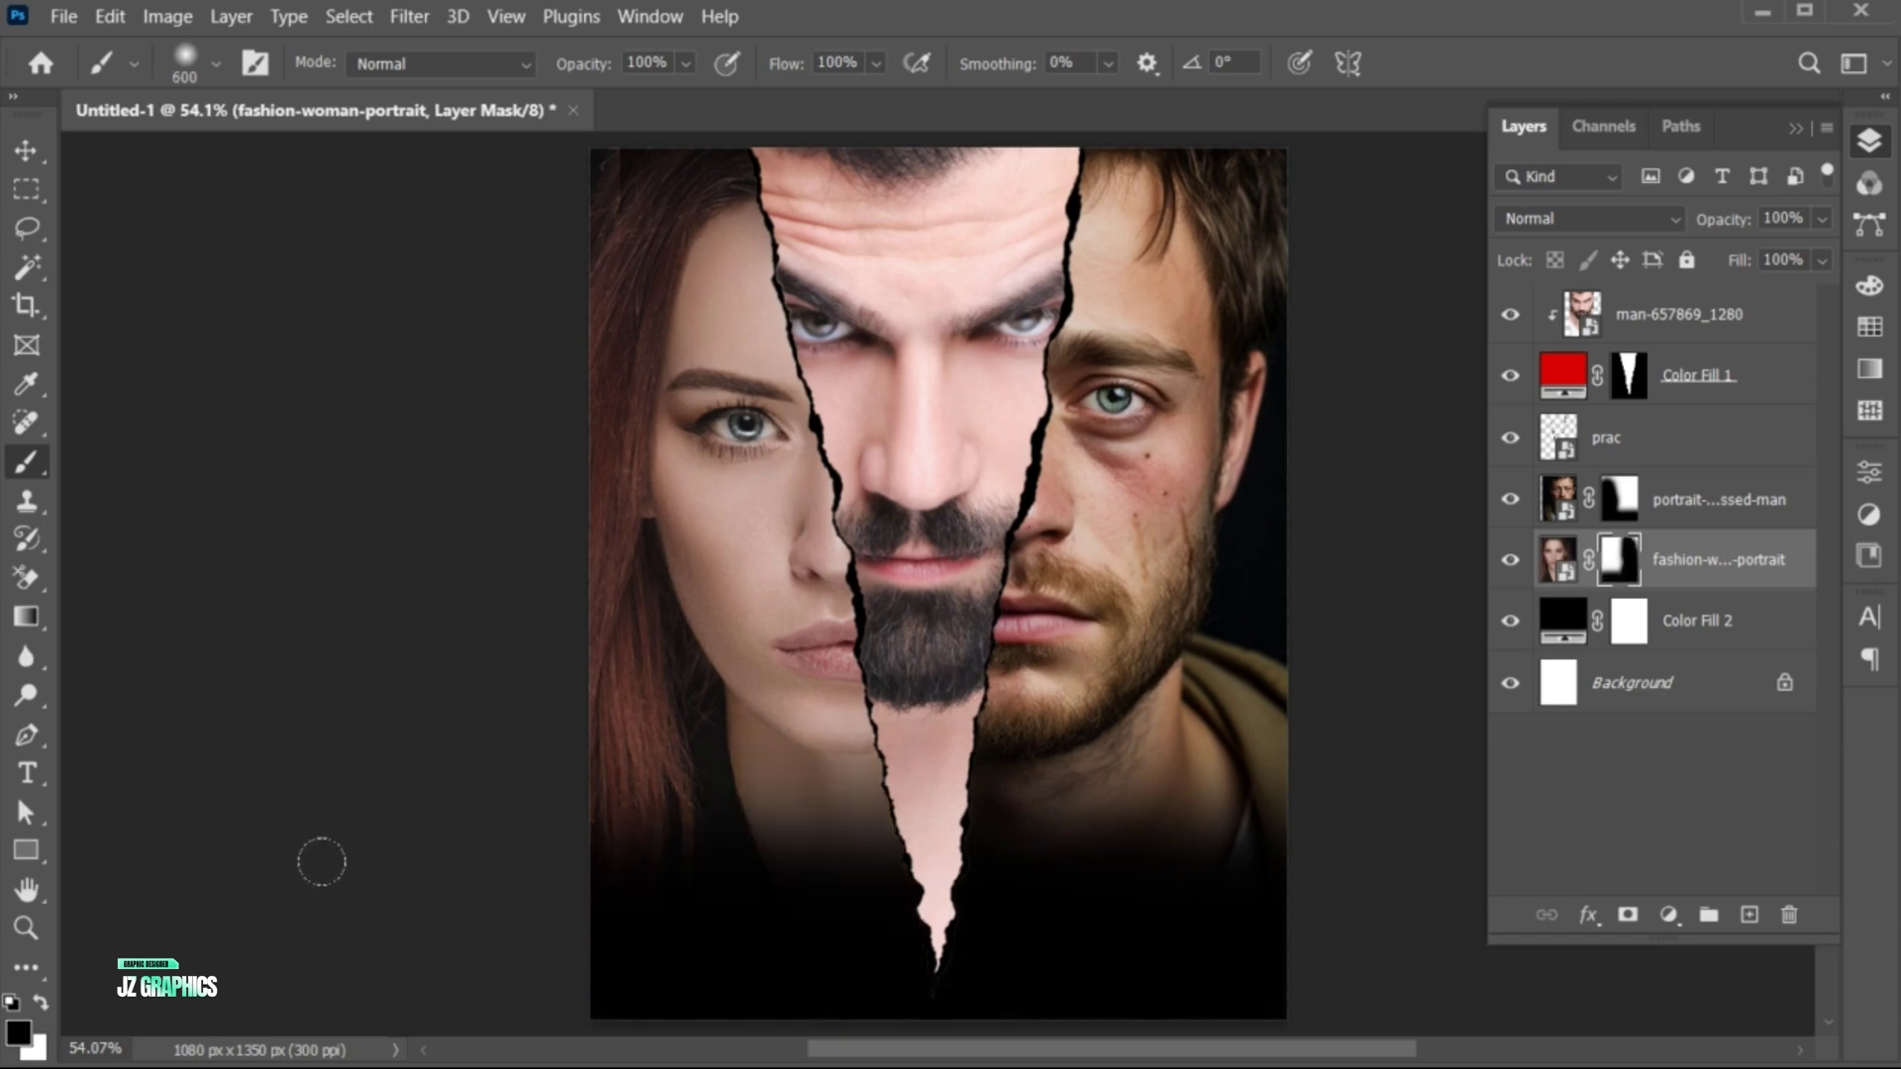
key(v)
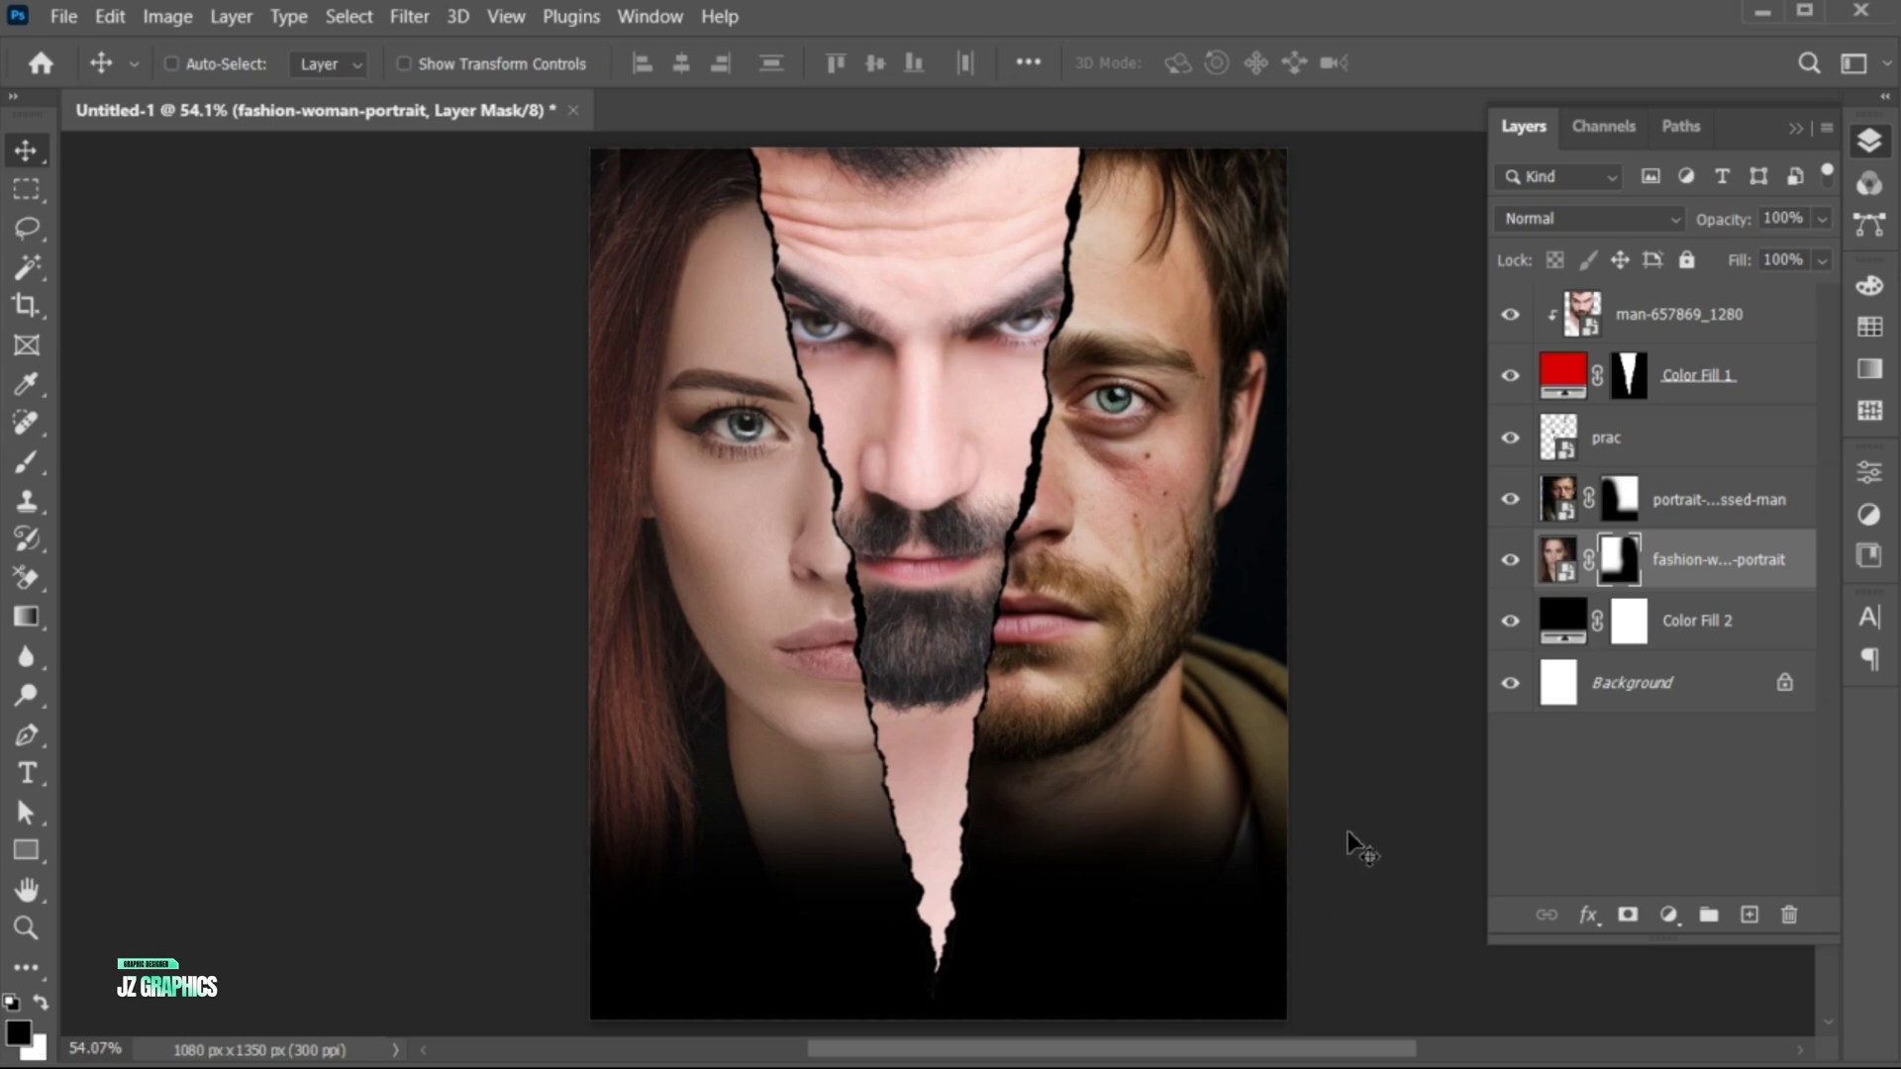
Add a solid color fill layer in red #dd0201 above the man-657869_1280 layer
click(1702, 318)
click(1669, 912)
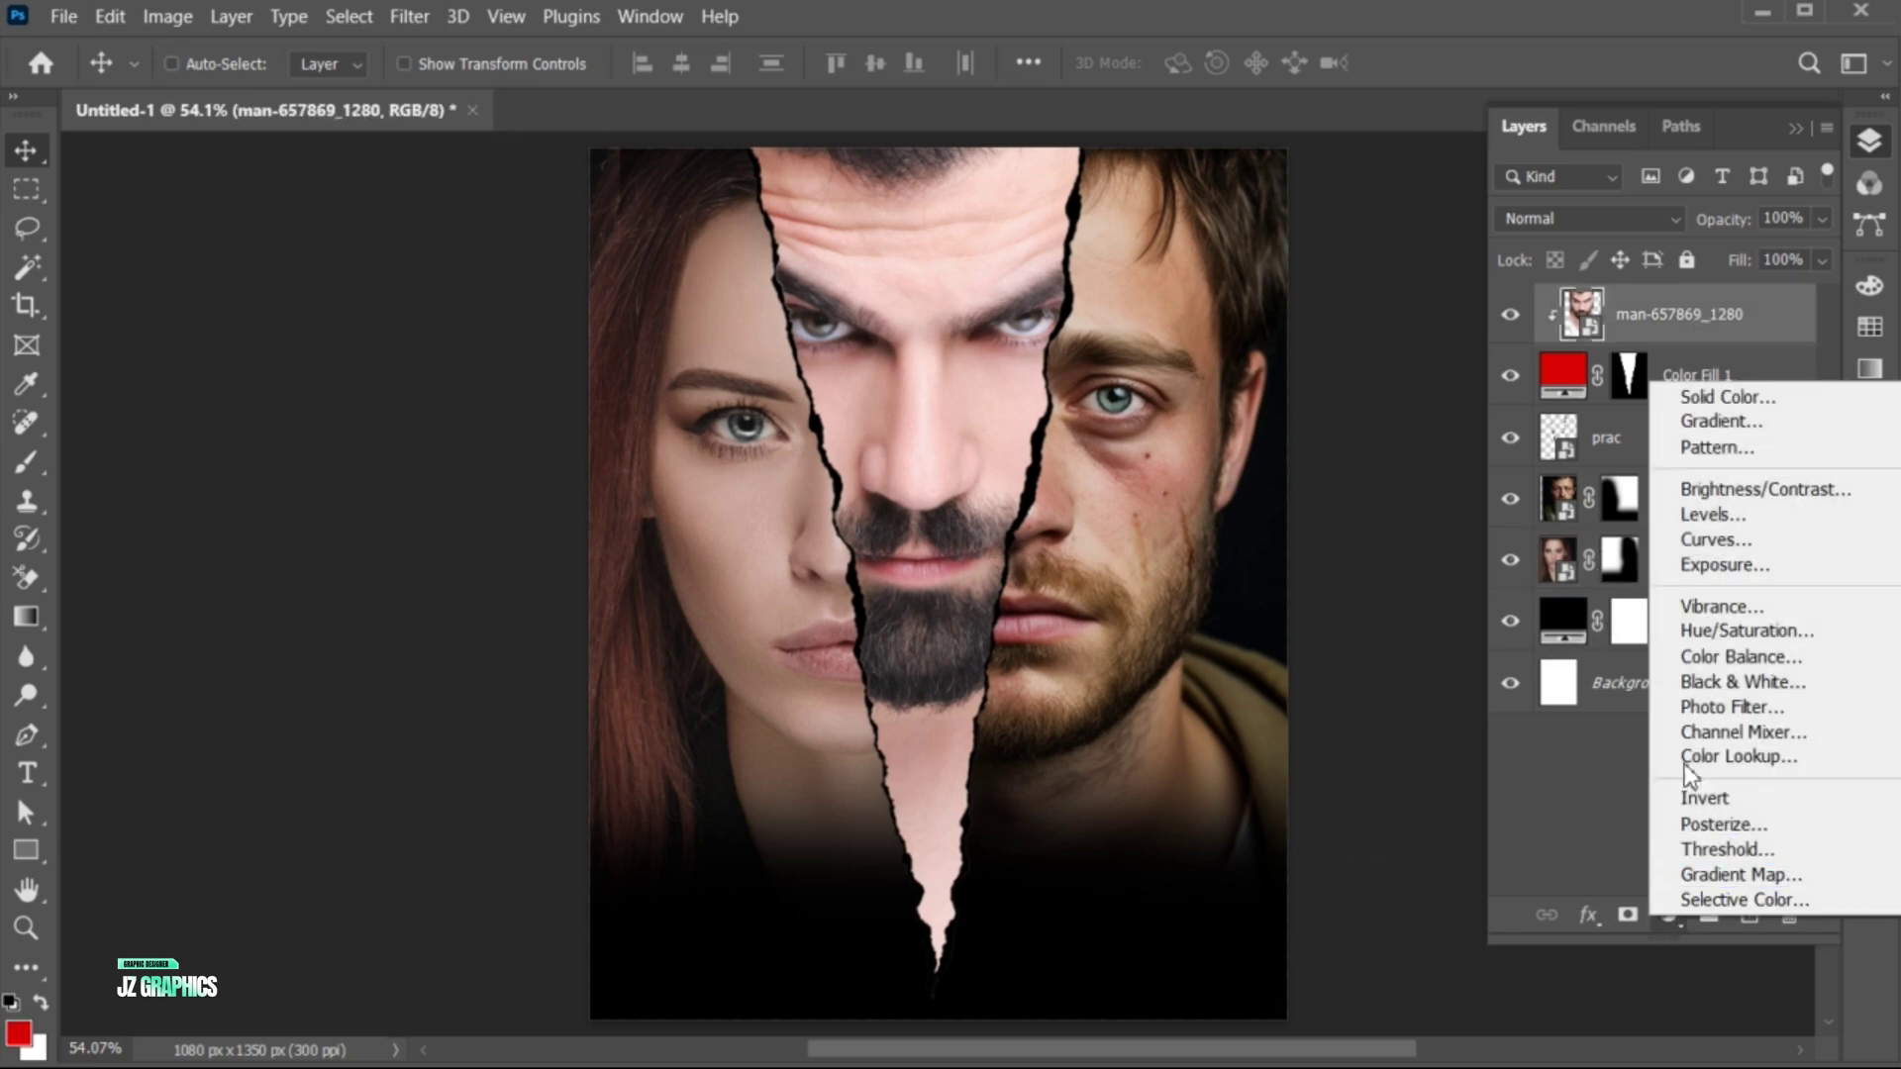
click(1688, 389)
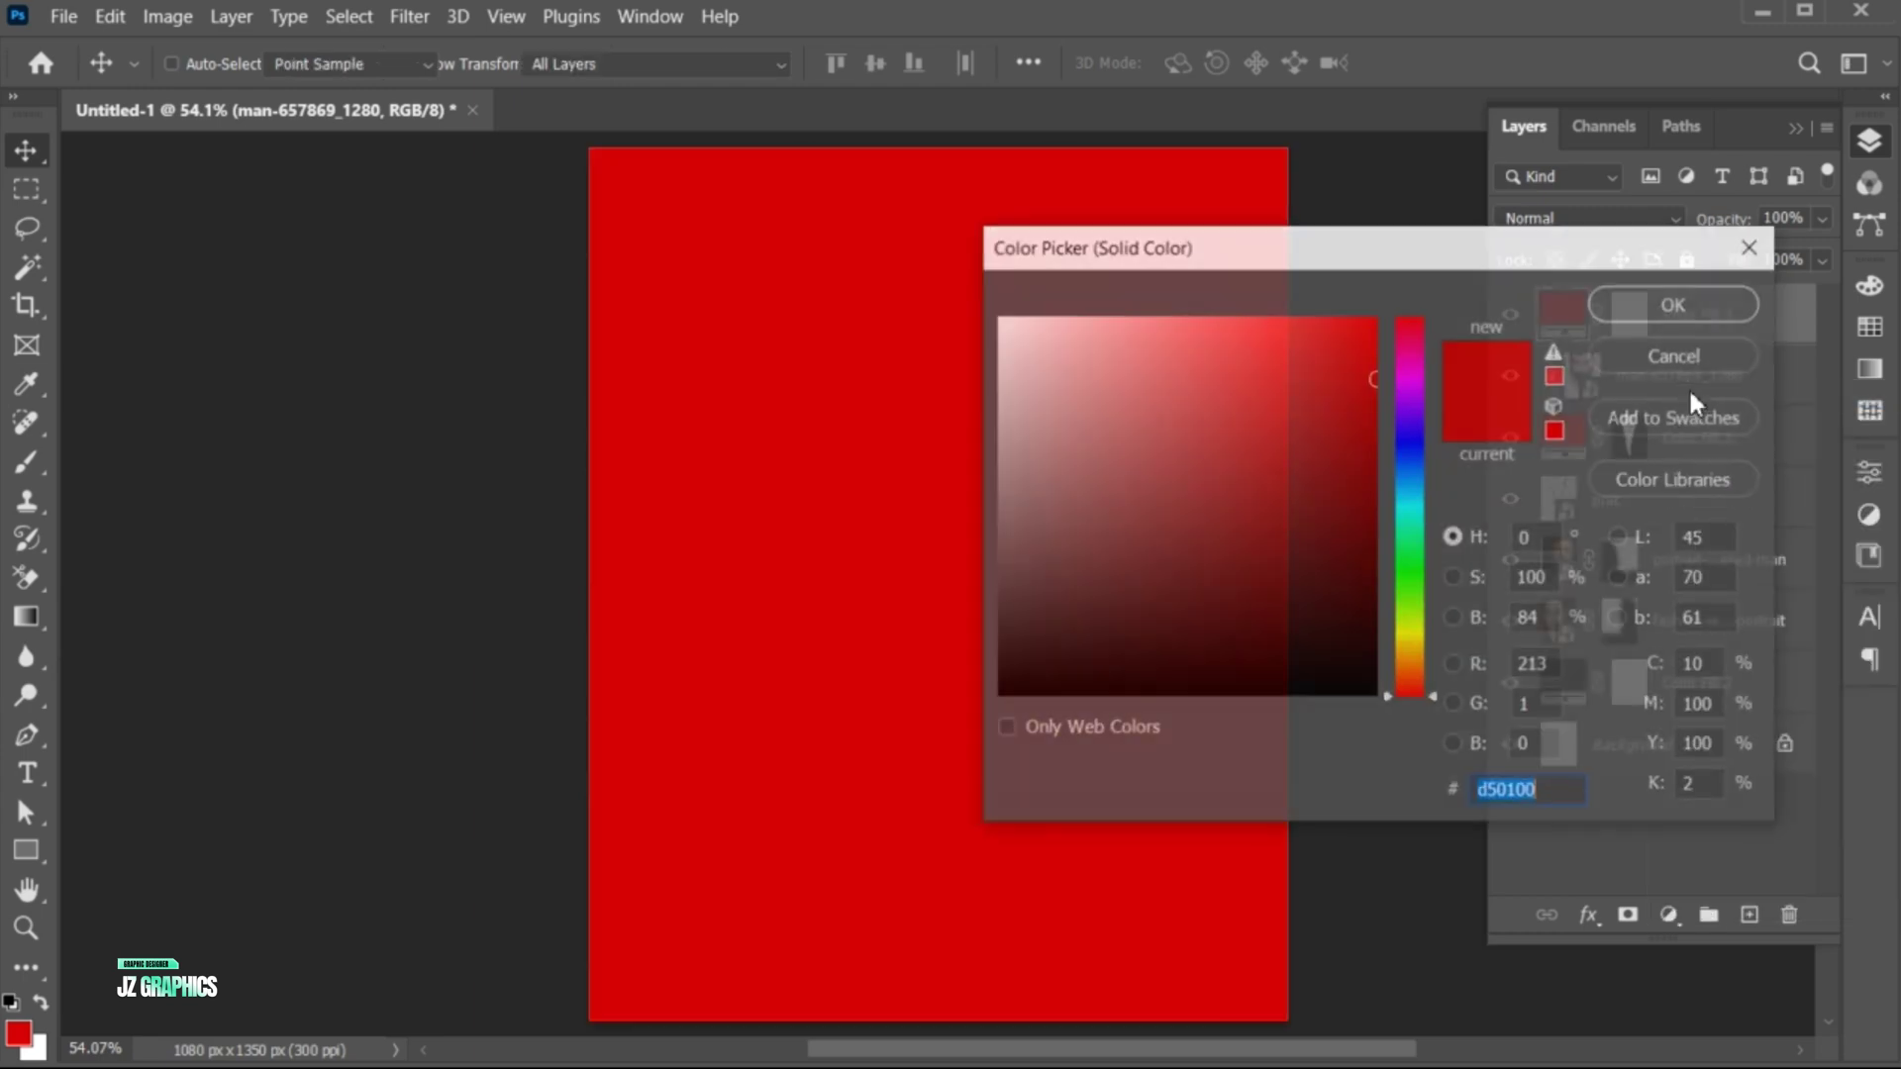
click(1383, 367)
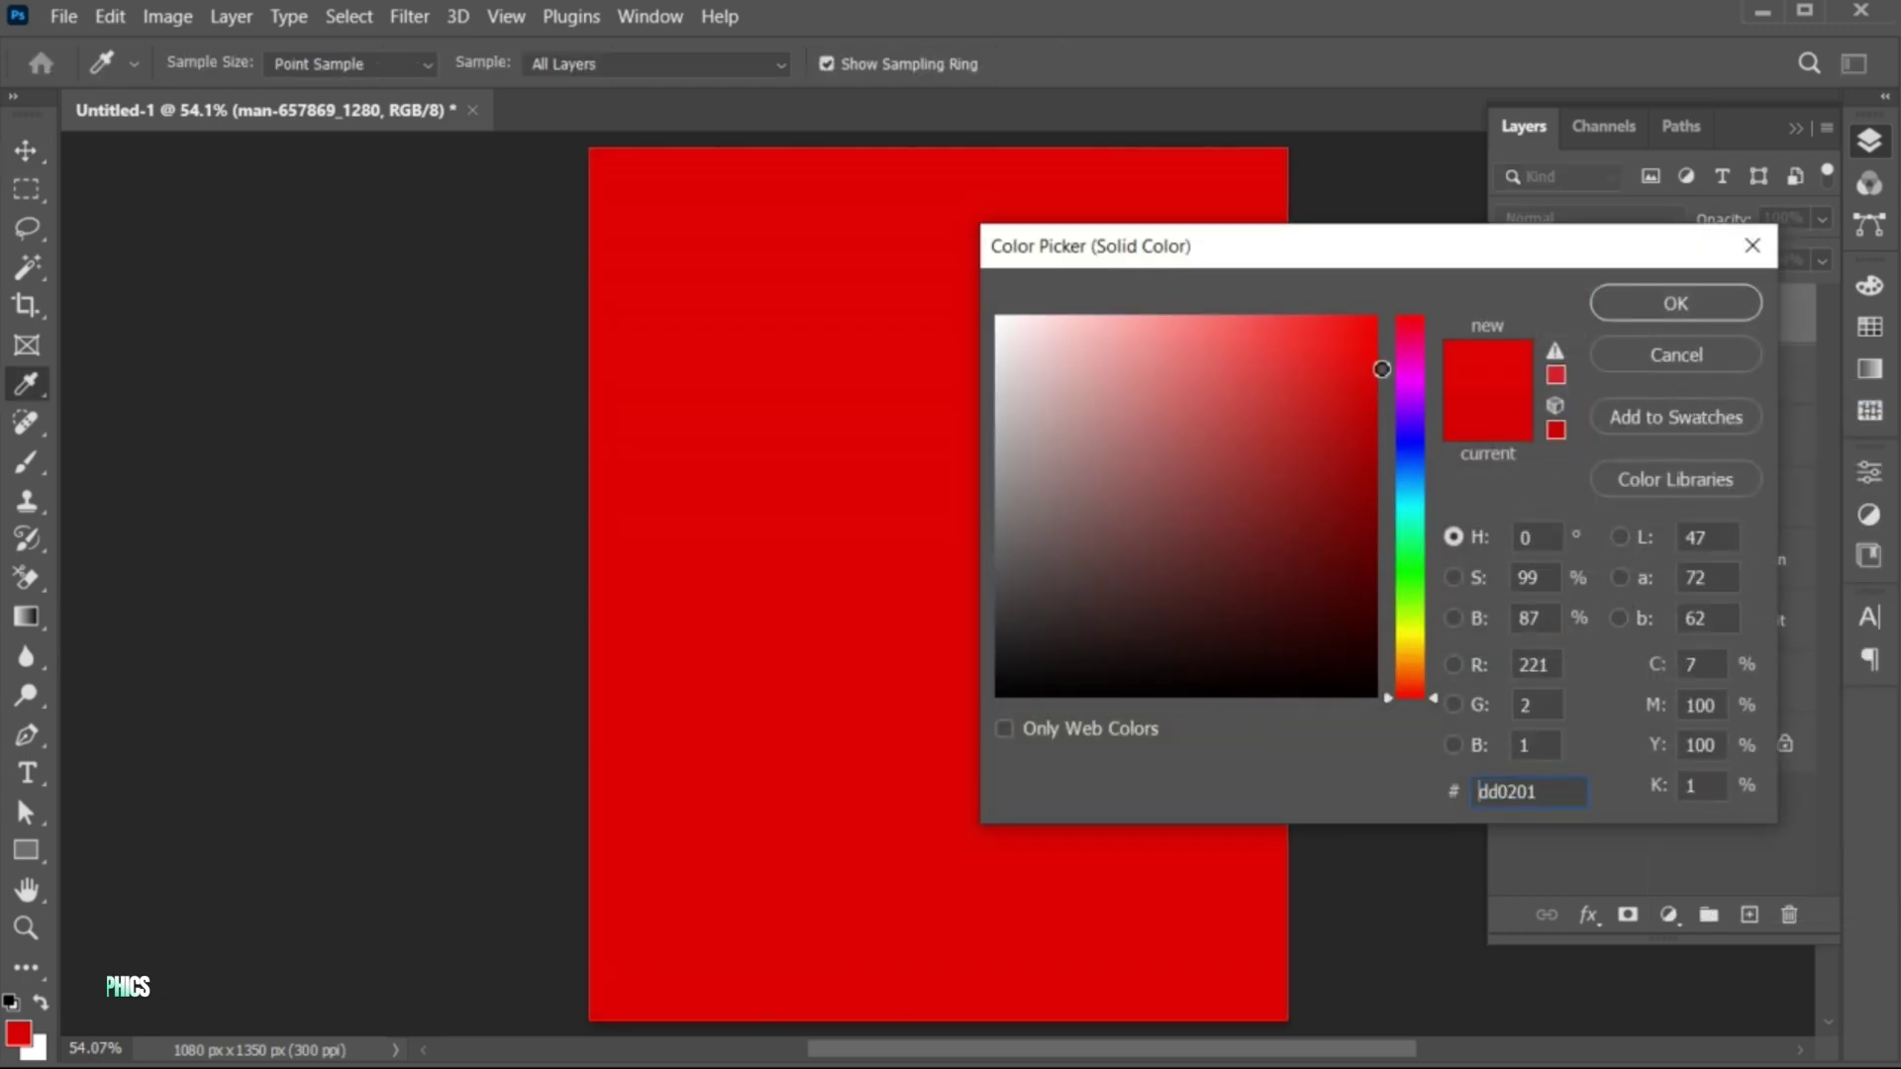
click(1661, 307)
Clip the new red fill layer to the V-shaped layer group and set its blend mode to Linear Burn
right_click(1671, 315)
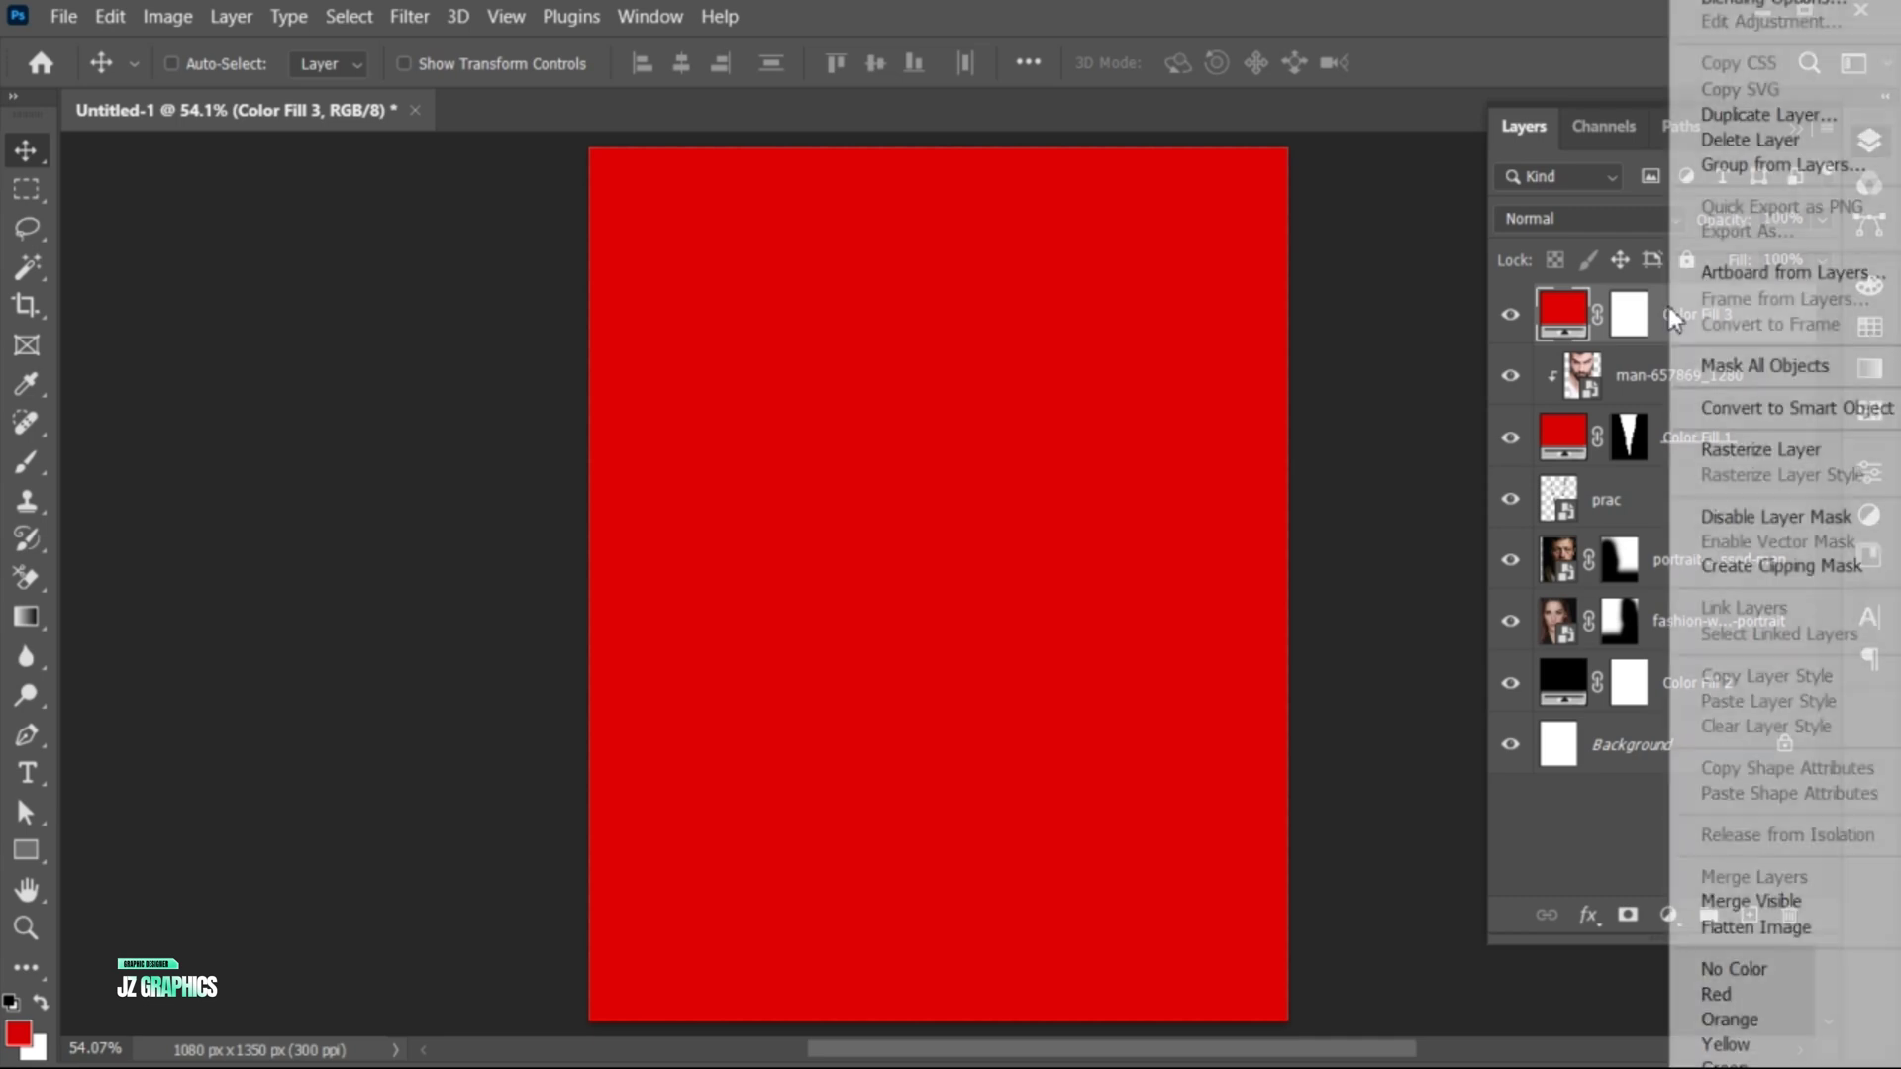
click(1709, 562)
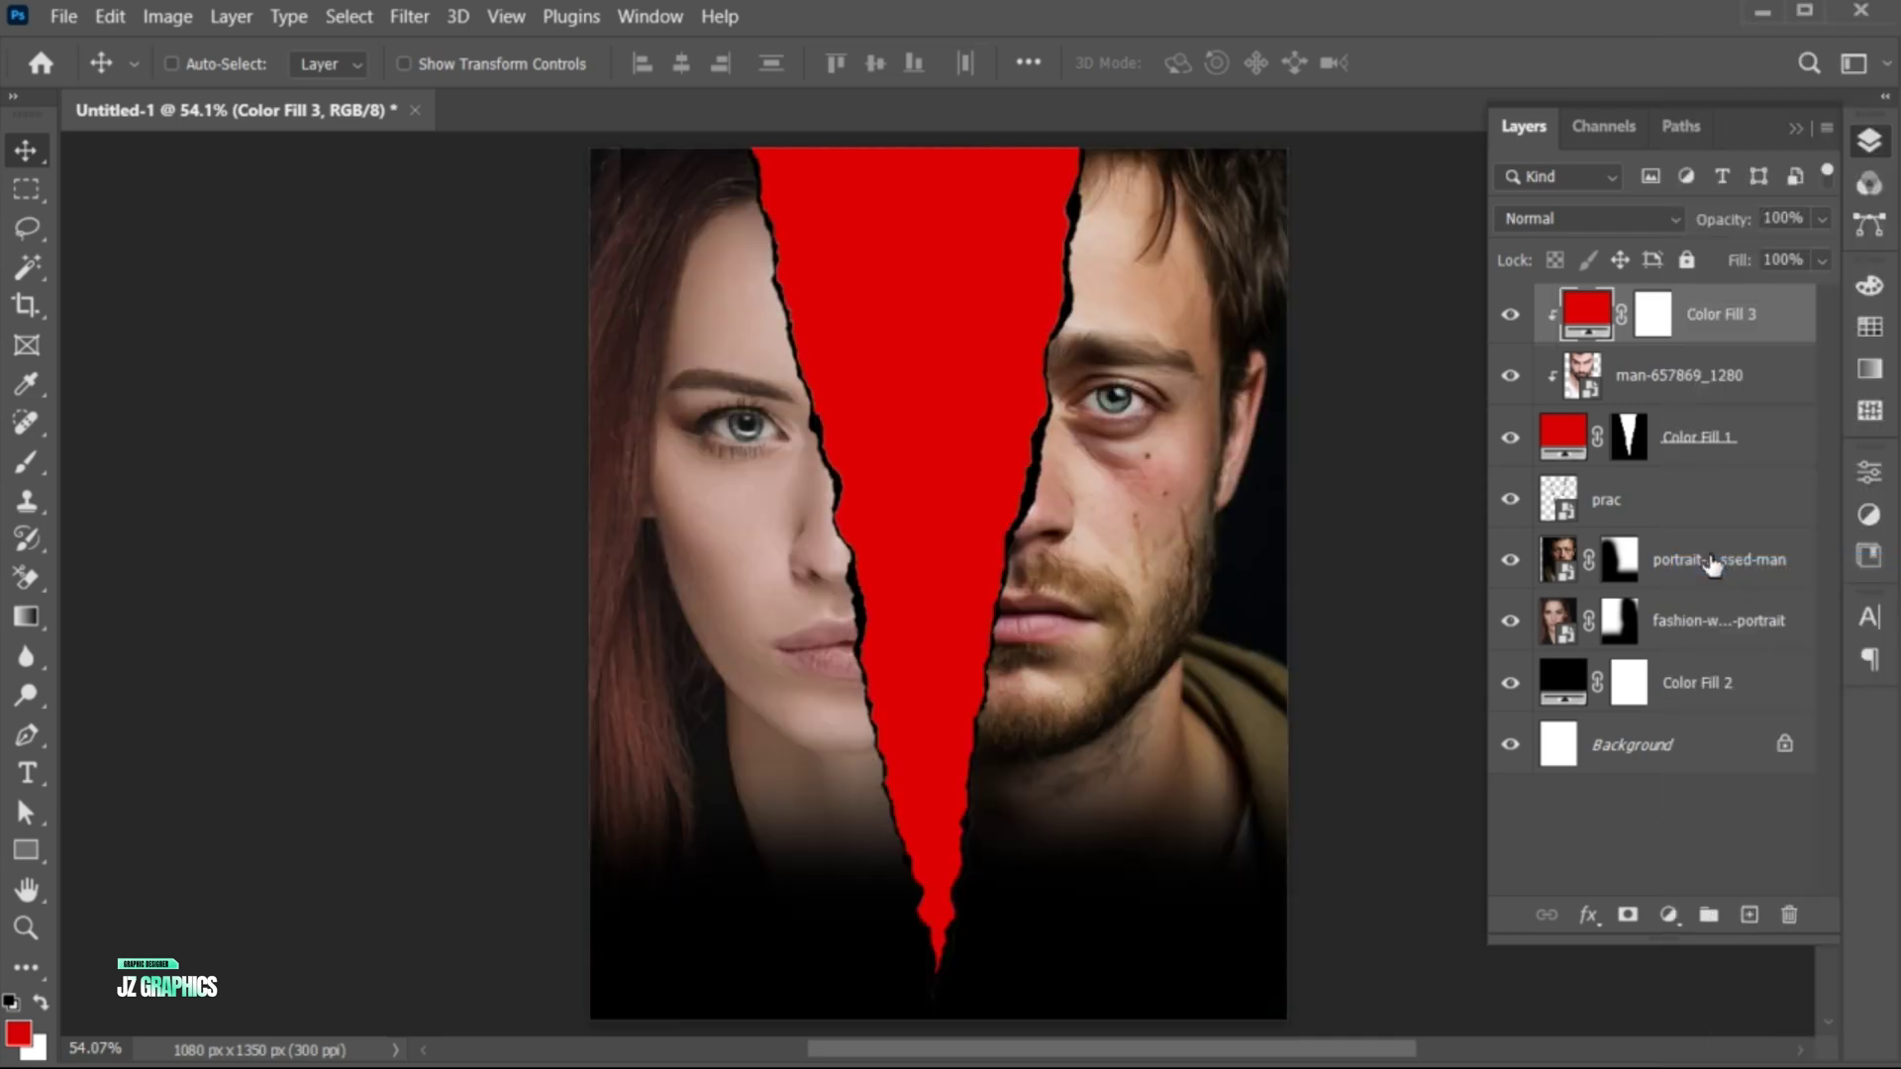
click(1574, 218)
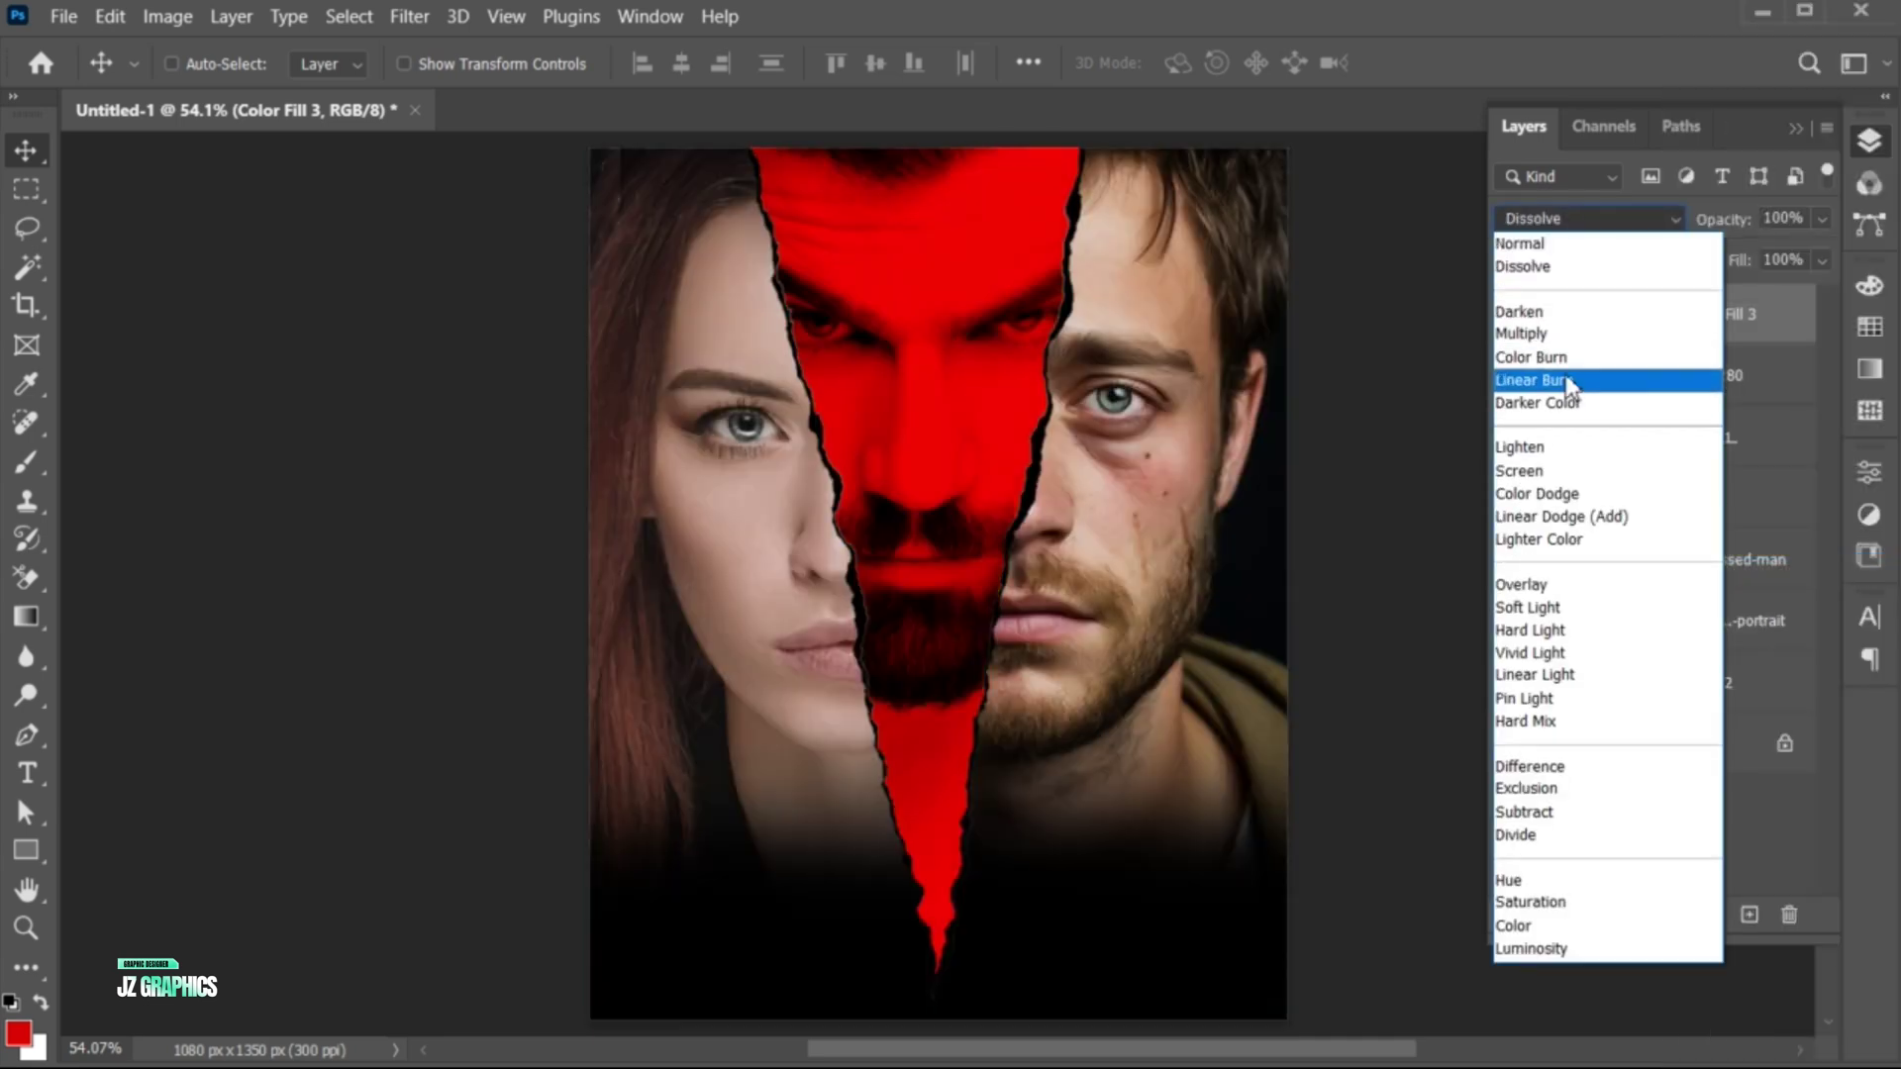
click(1571, 375)
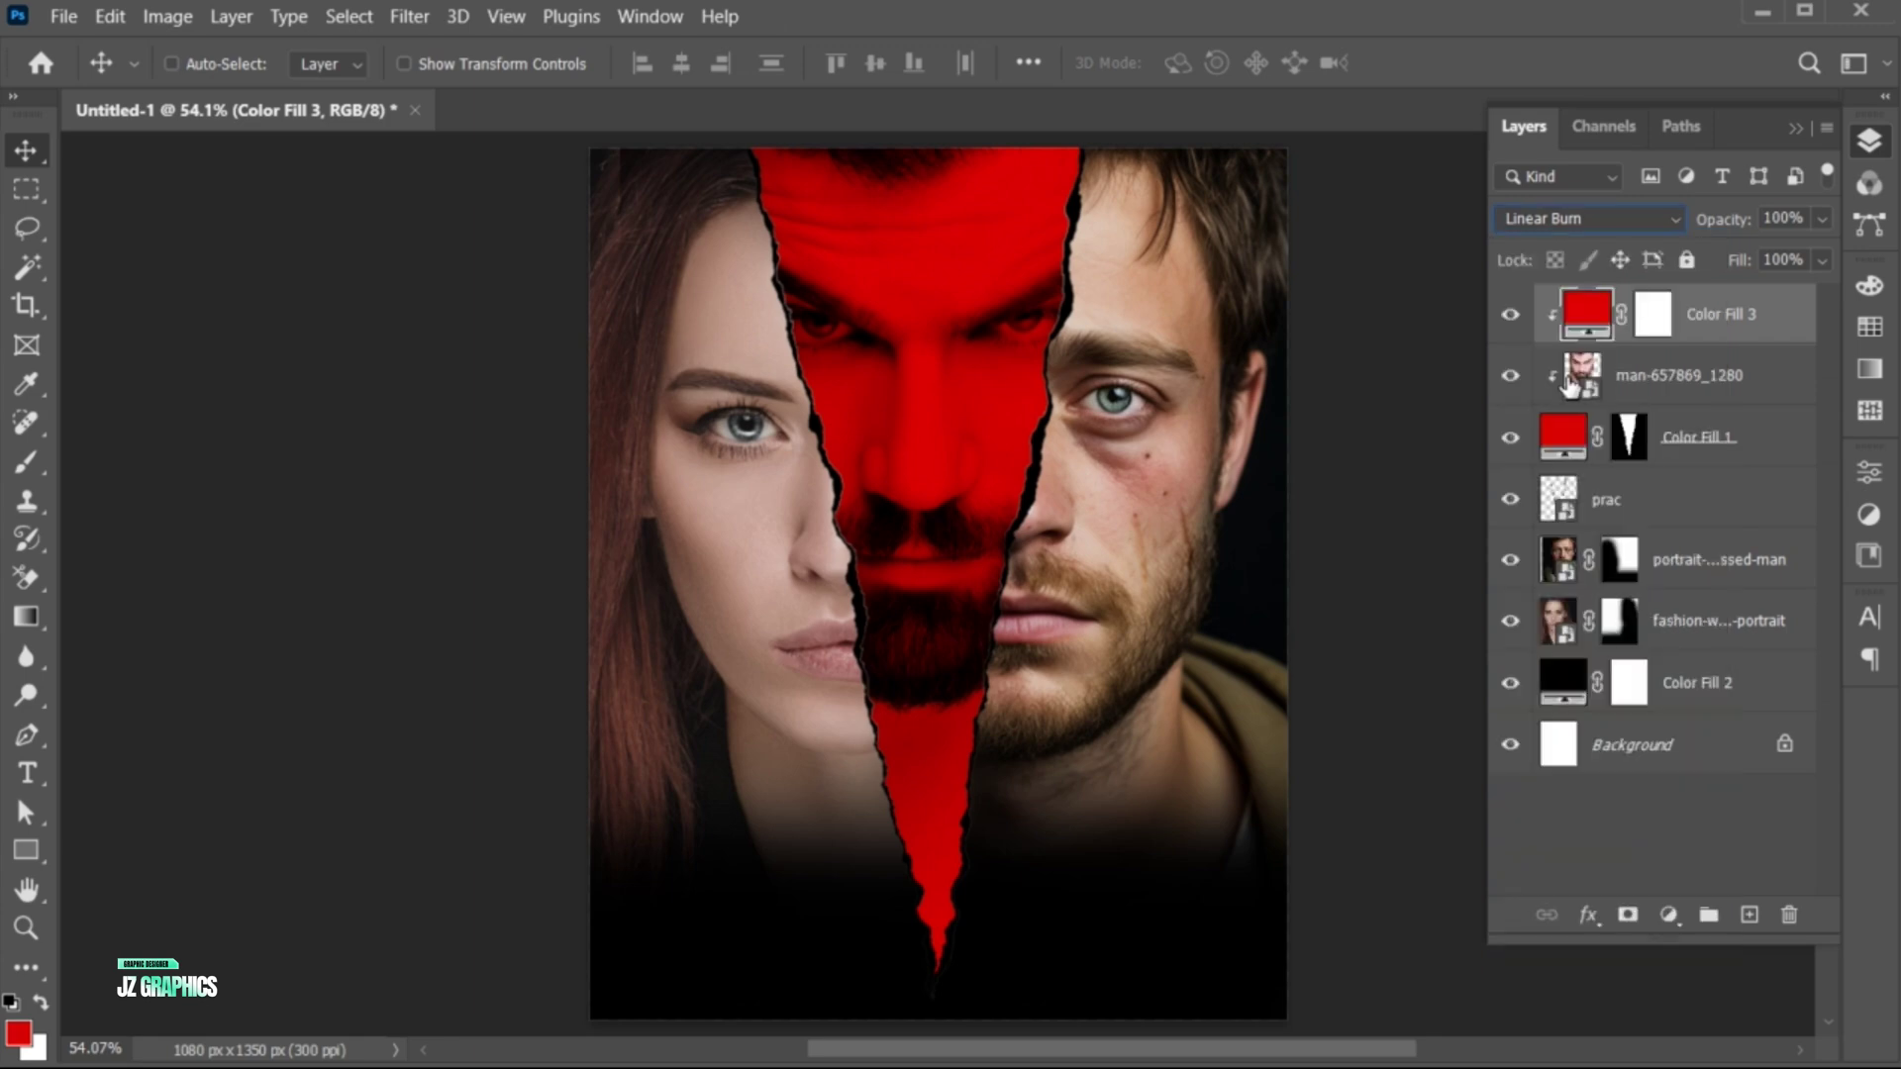
Apply a Black & White adjustment to the depressed-man portrait with Reds 19, Yellows -26, Greens -28, Cyans 17, Blues -36 and Magentas -92
click(1701, 578)
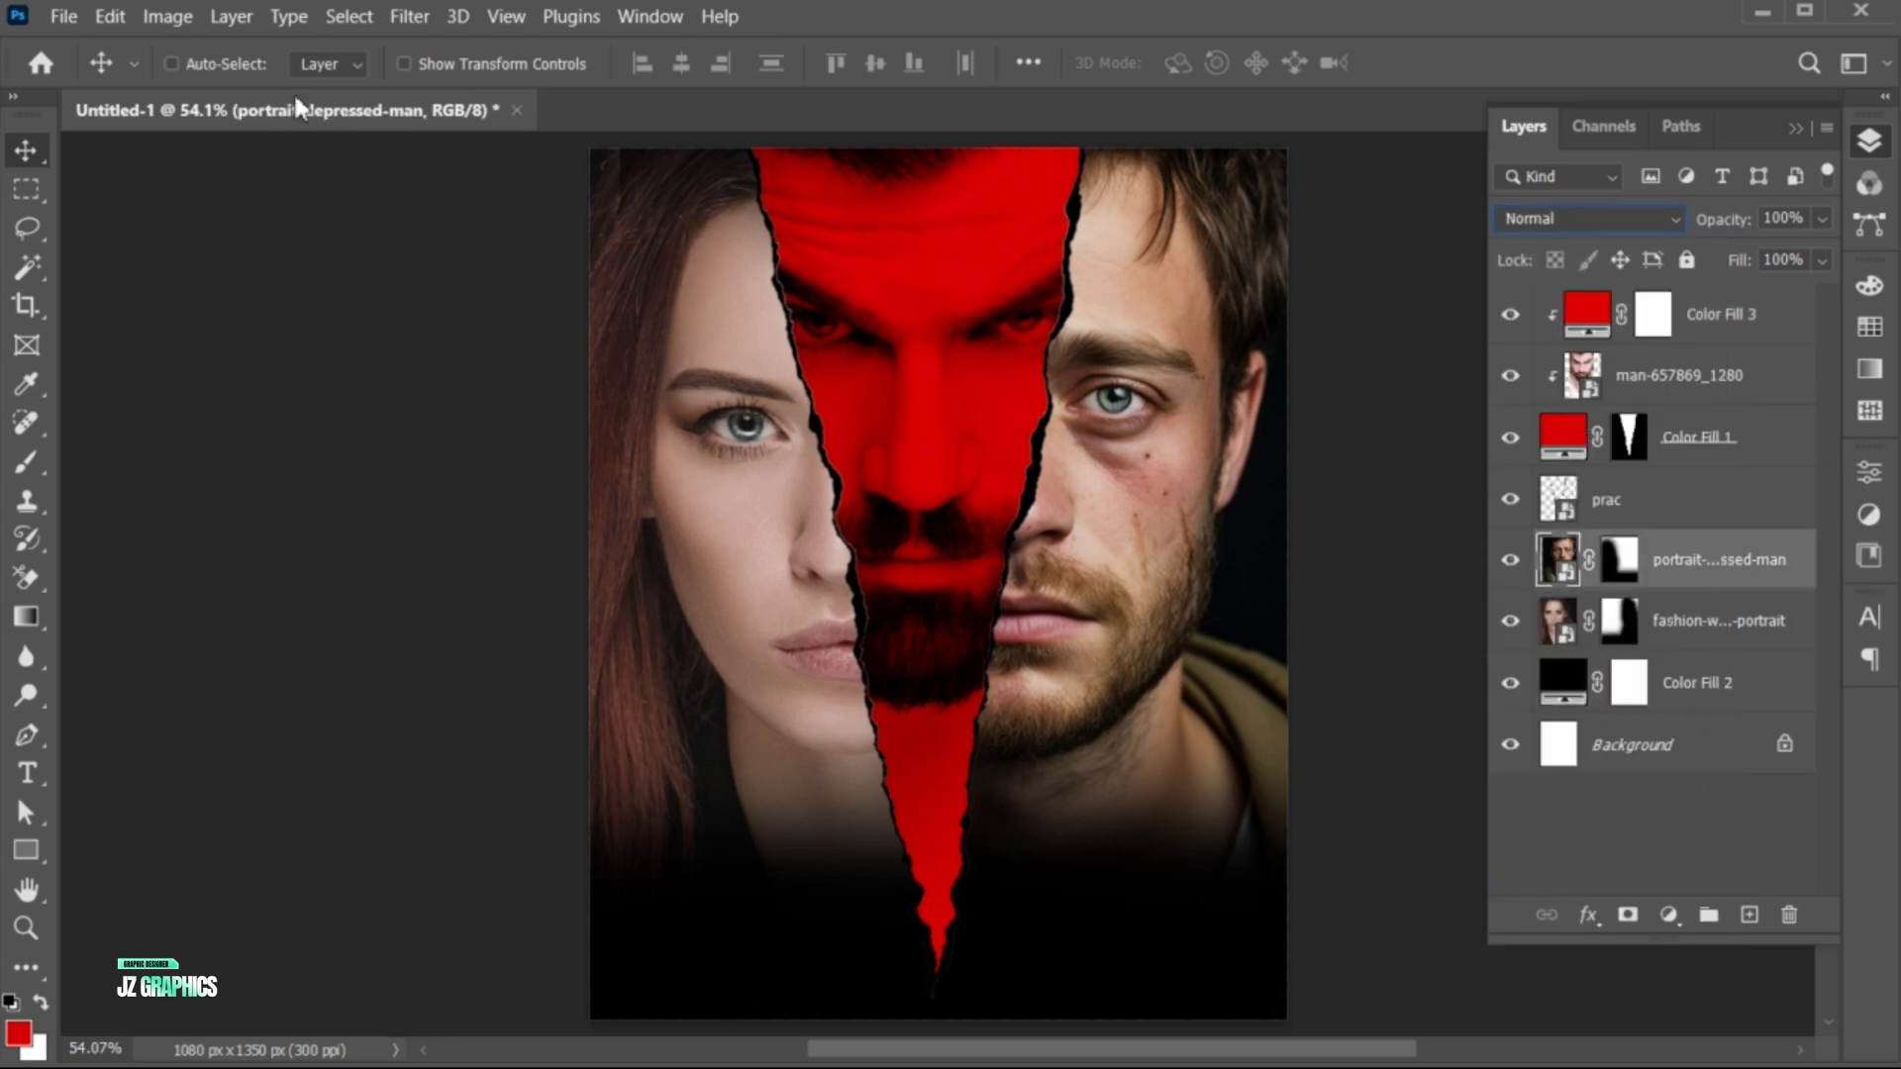
click(169, 17)
mouse_move(276, 96)
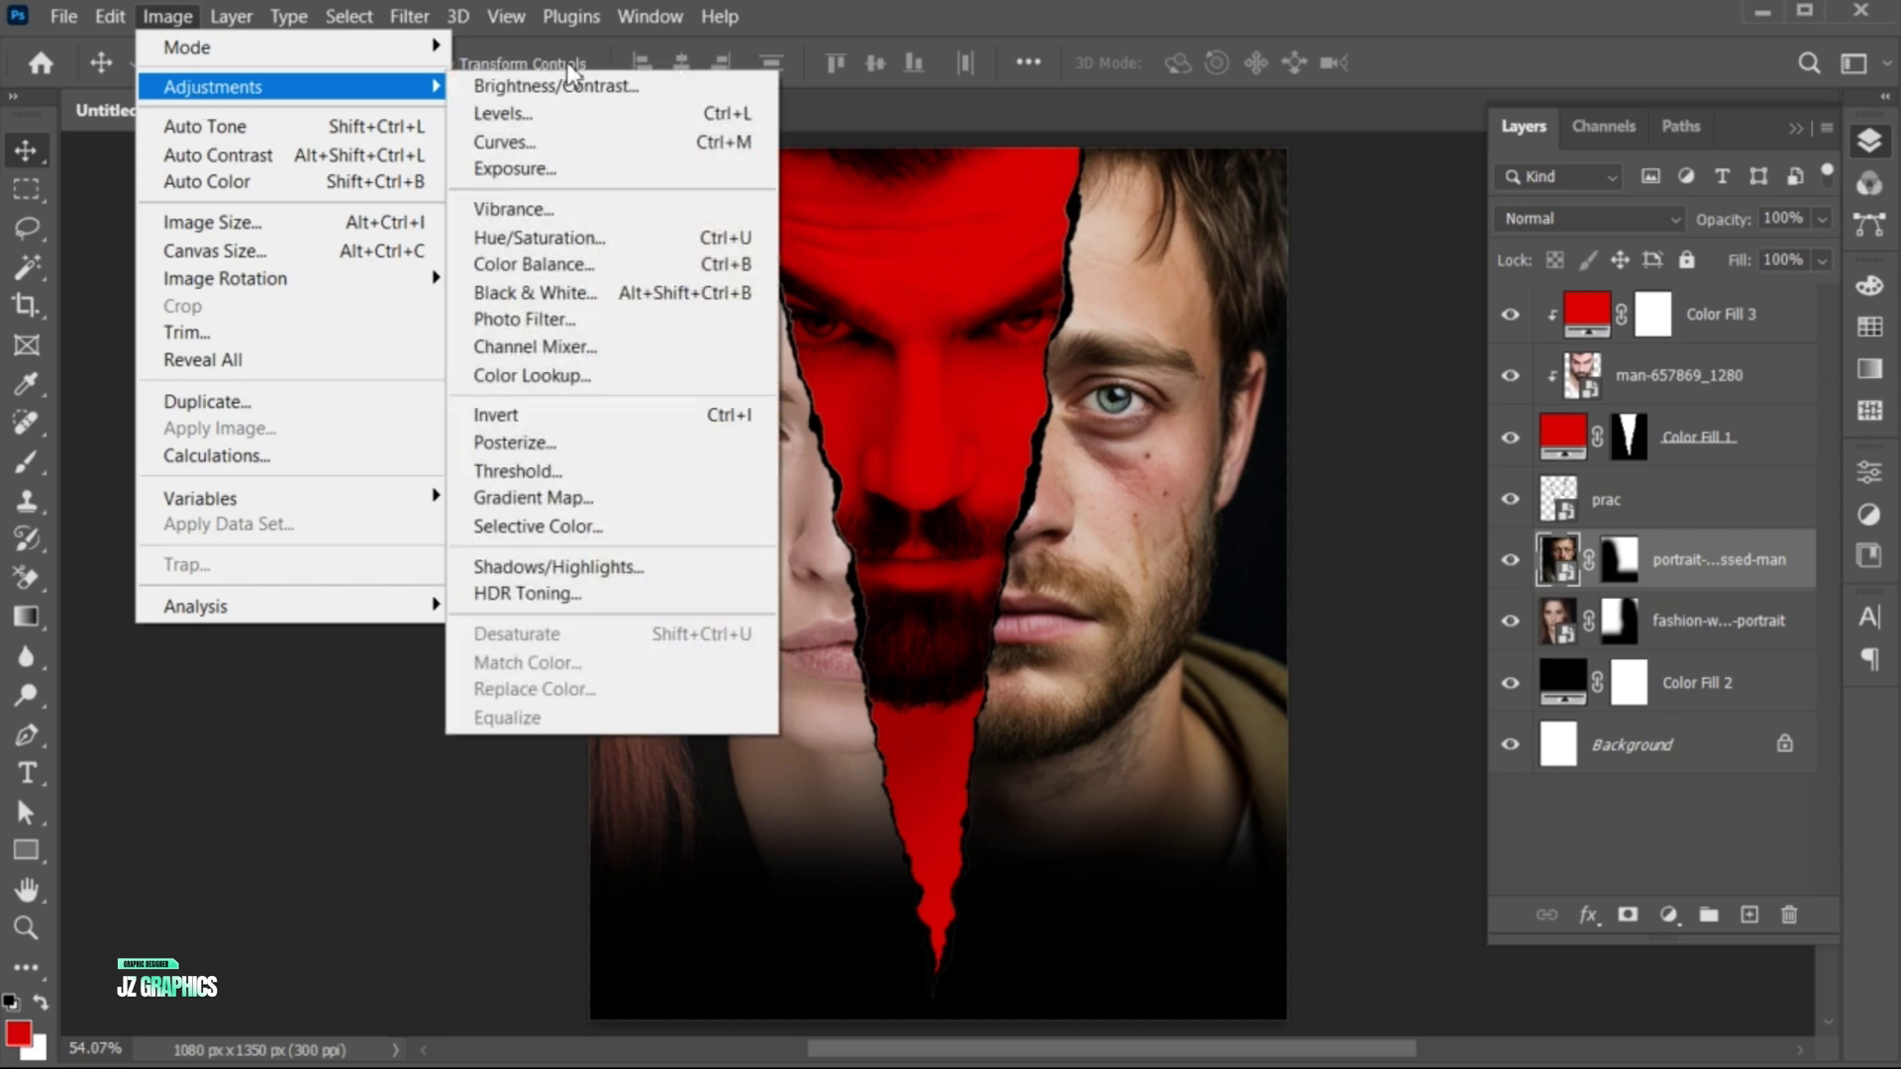
click(573, 292)
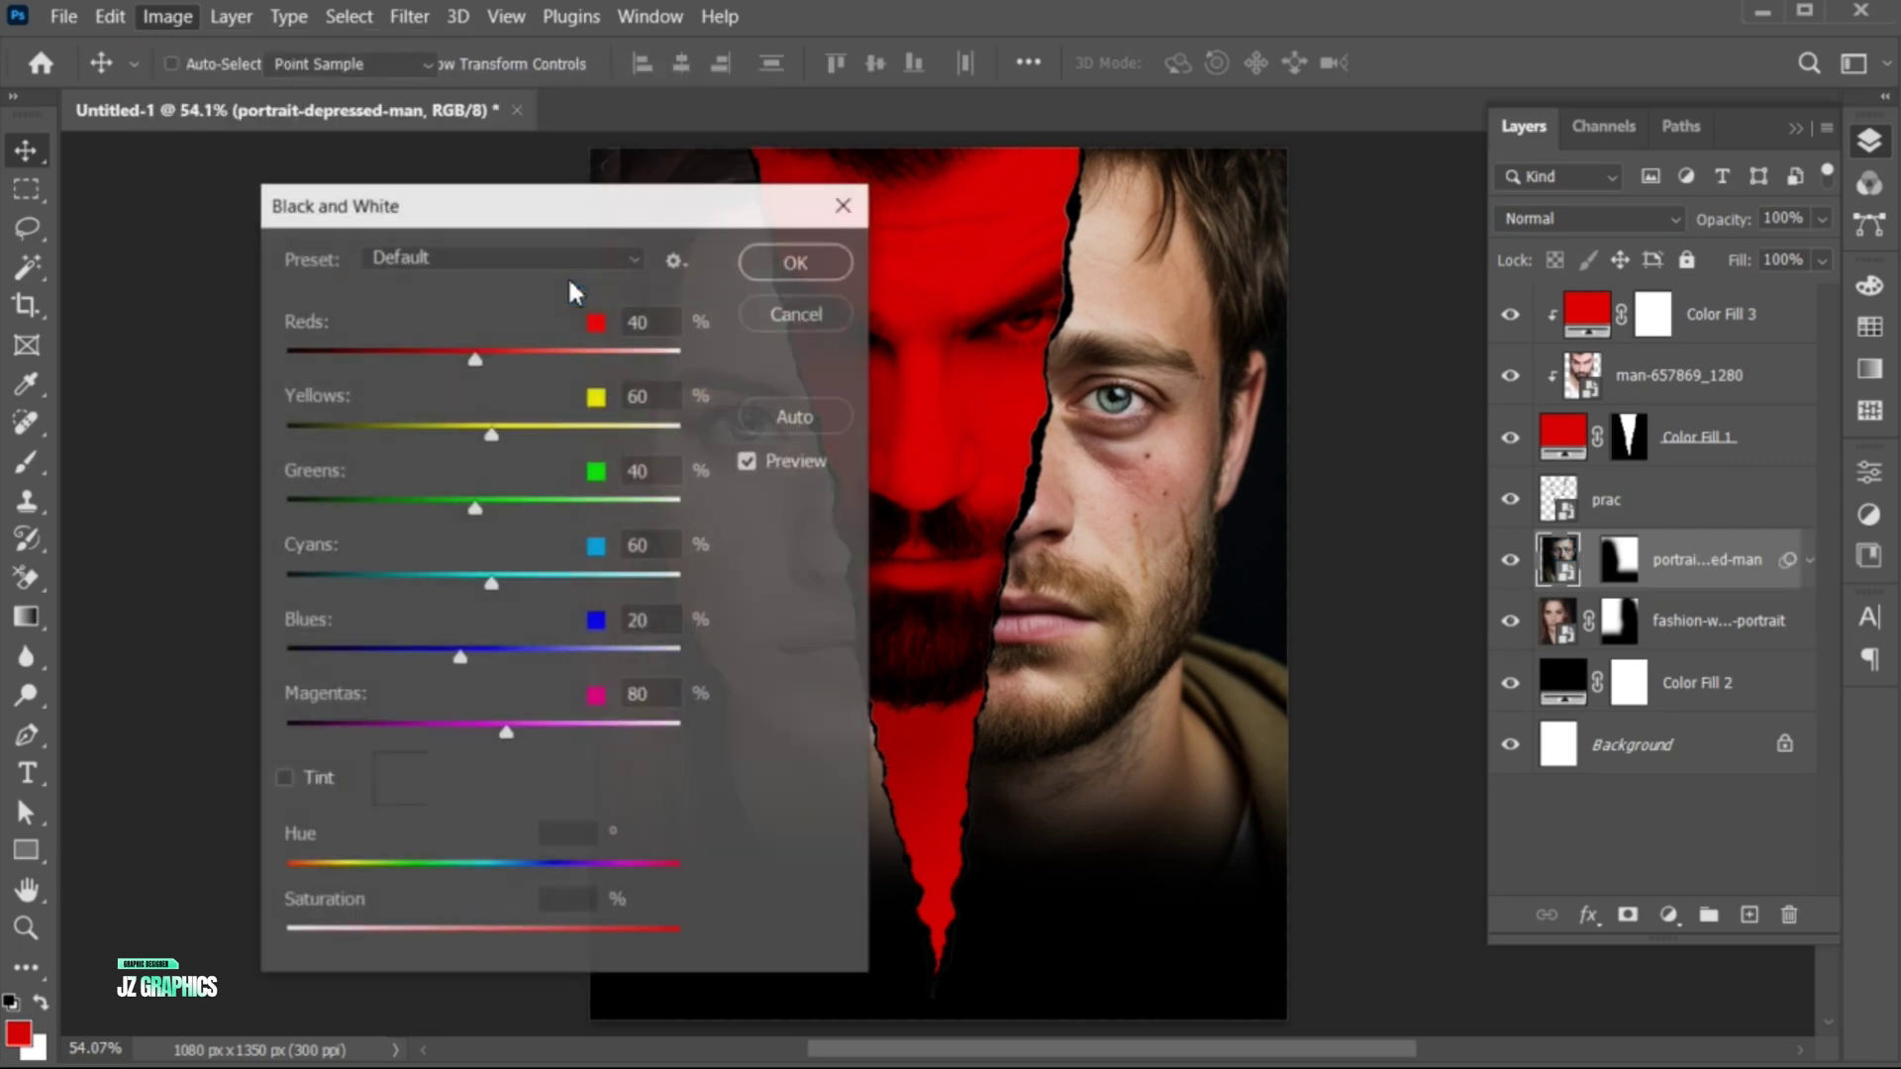
drag(590, 212, 584, 183)
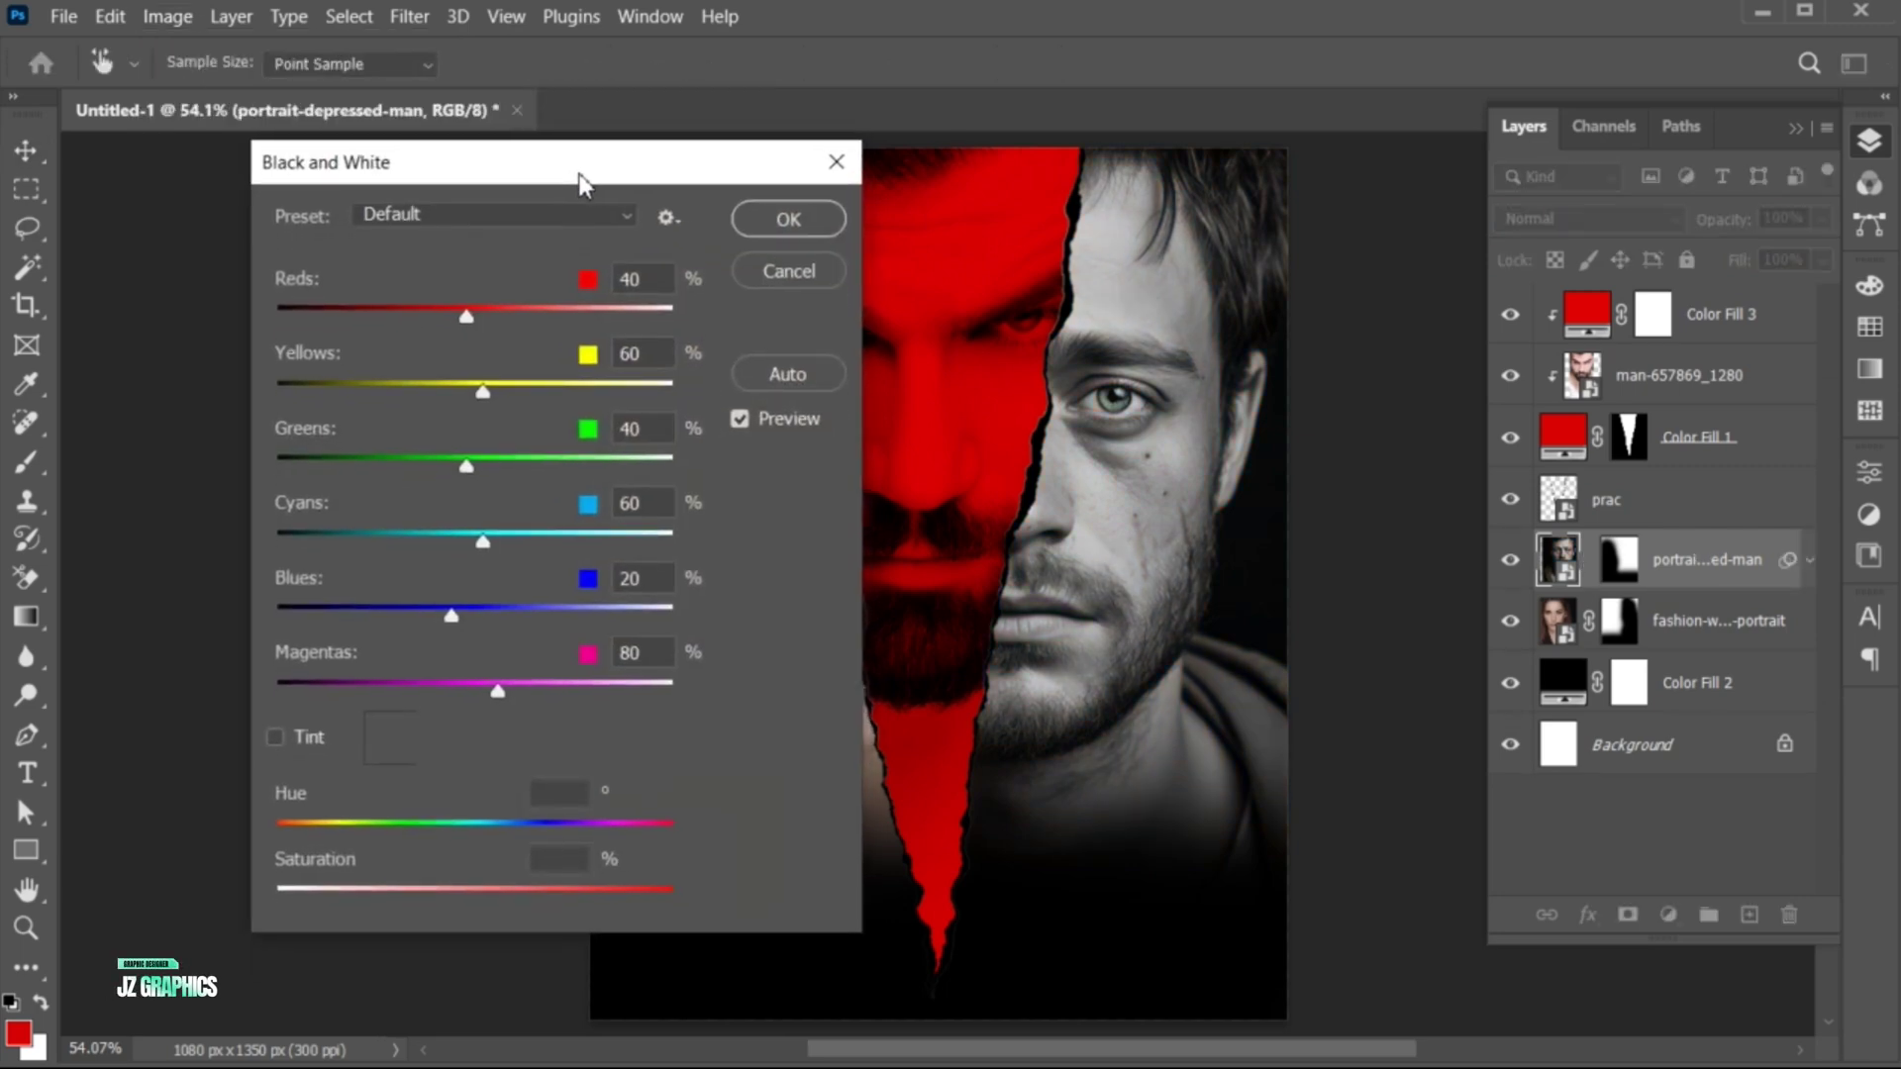
drag(467, 315, 449, 316)
drag(482, 392, 395, 394)
drag(466, 464, 414, 459)
click(414, 394)
drag(444, 317, 450, 315)
drag(482, 541, 449, 543)
drag(451, 616, 426, 621)
click(362, 691)
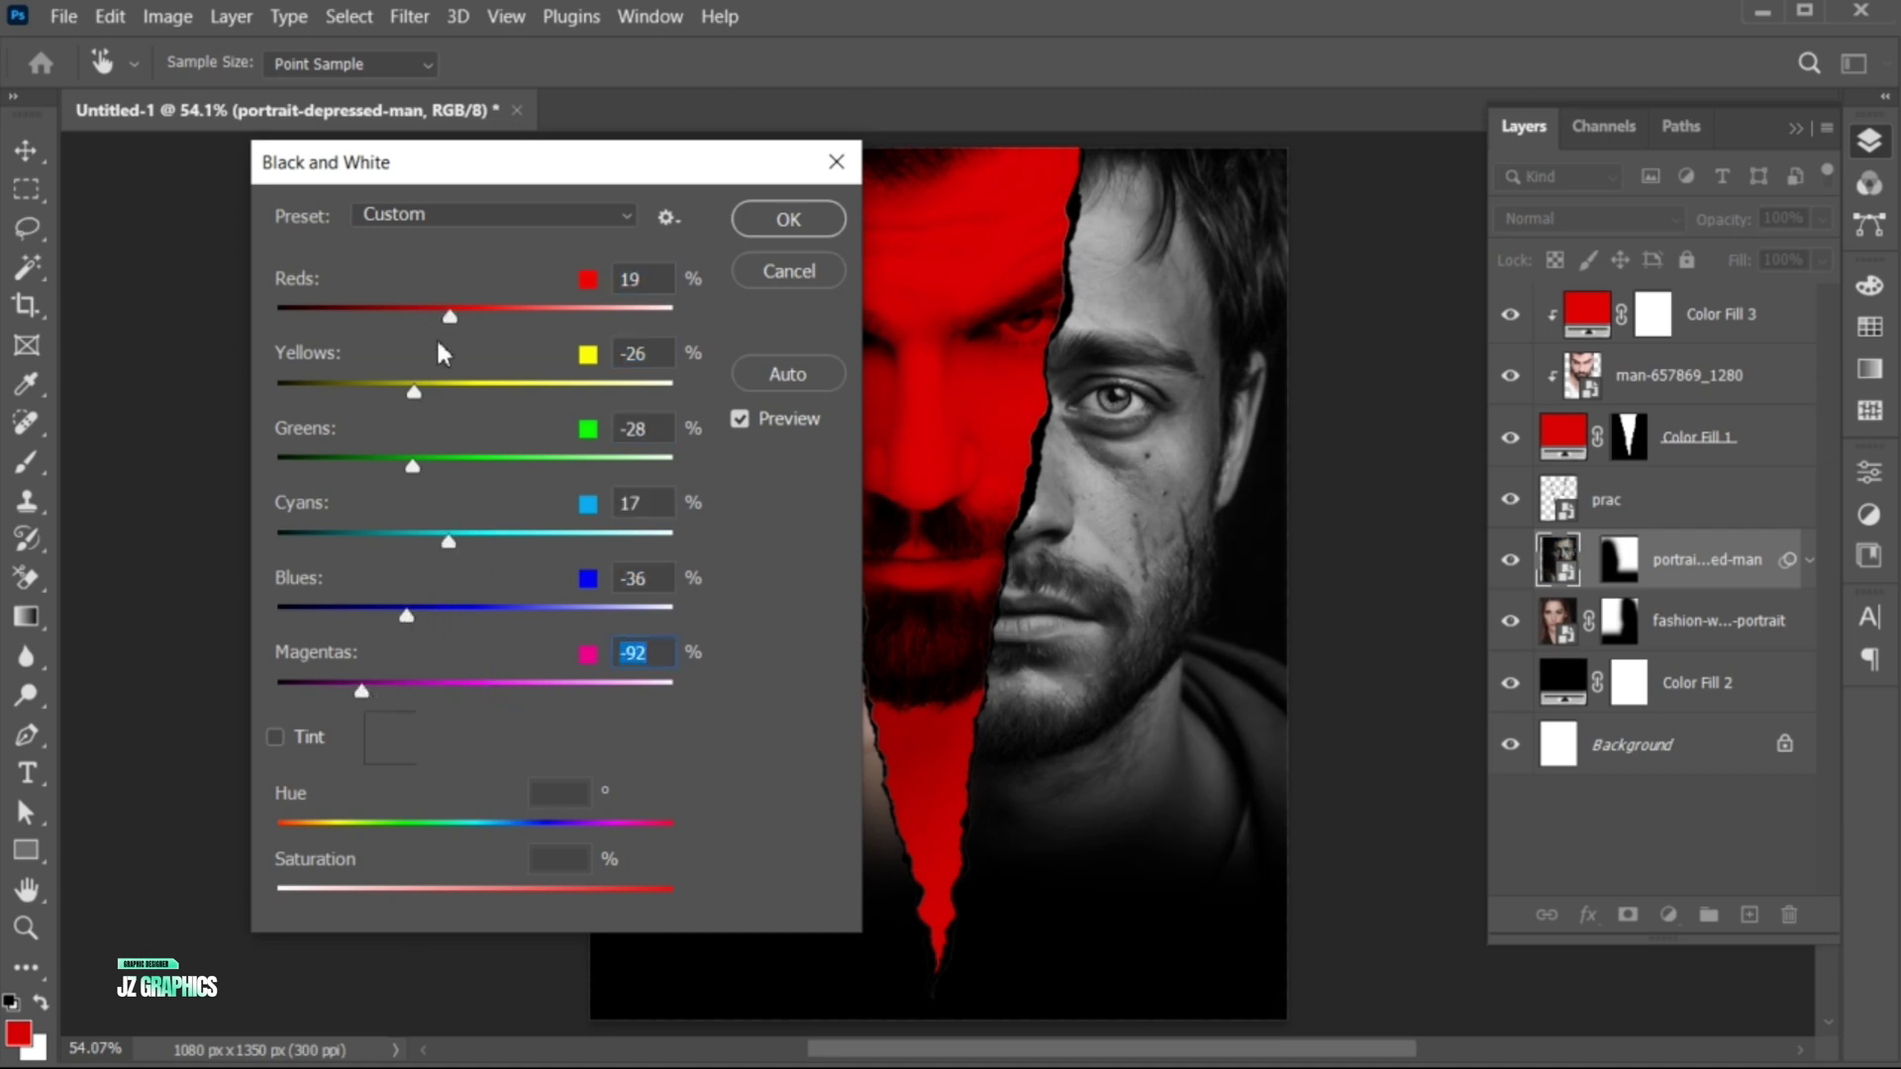
drag(444, 317, 450, 318)
drag(413, 394, 414, 398)
click(778, 215)
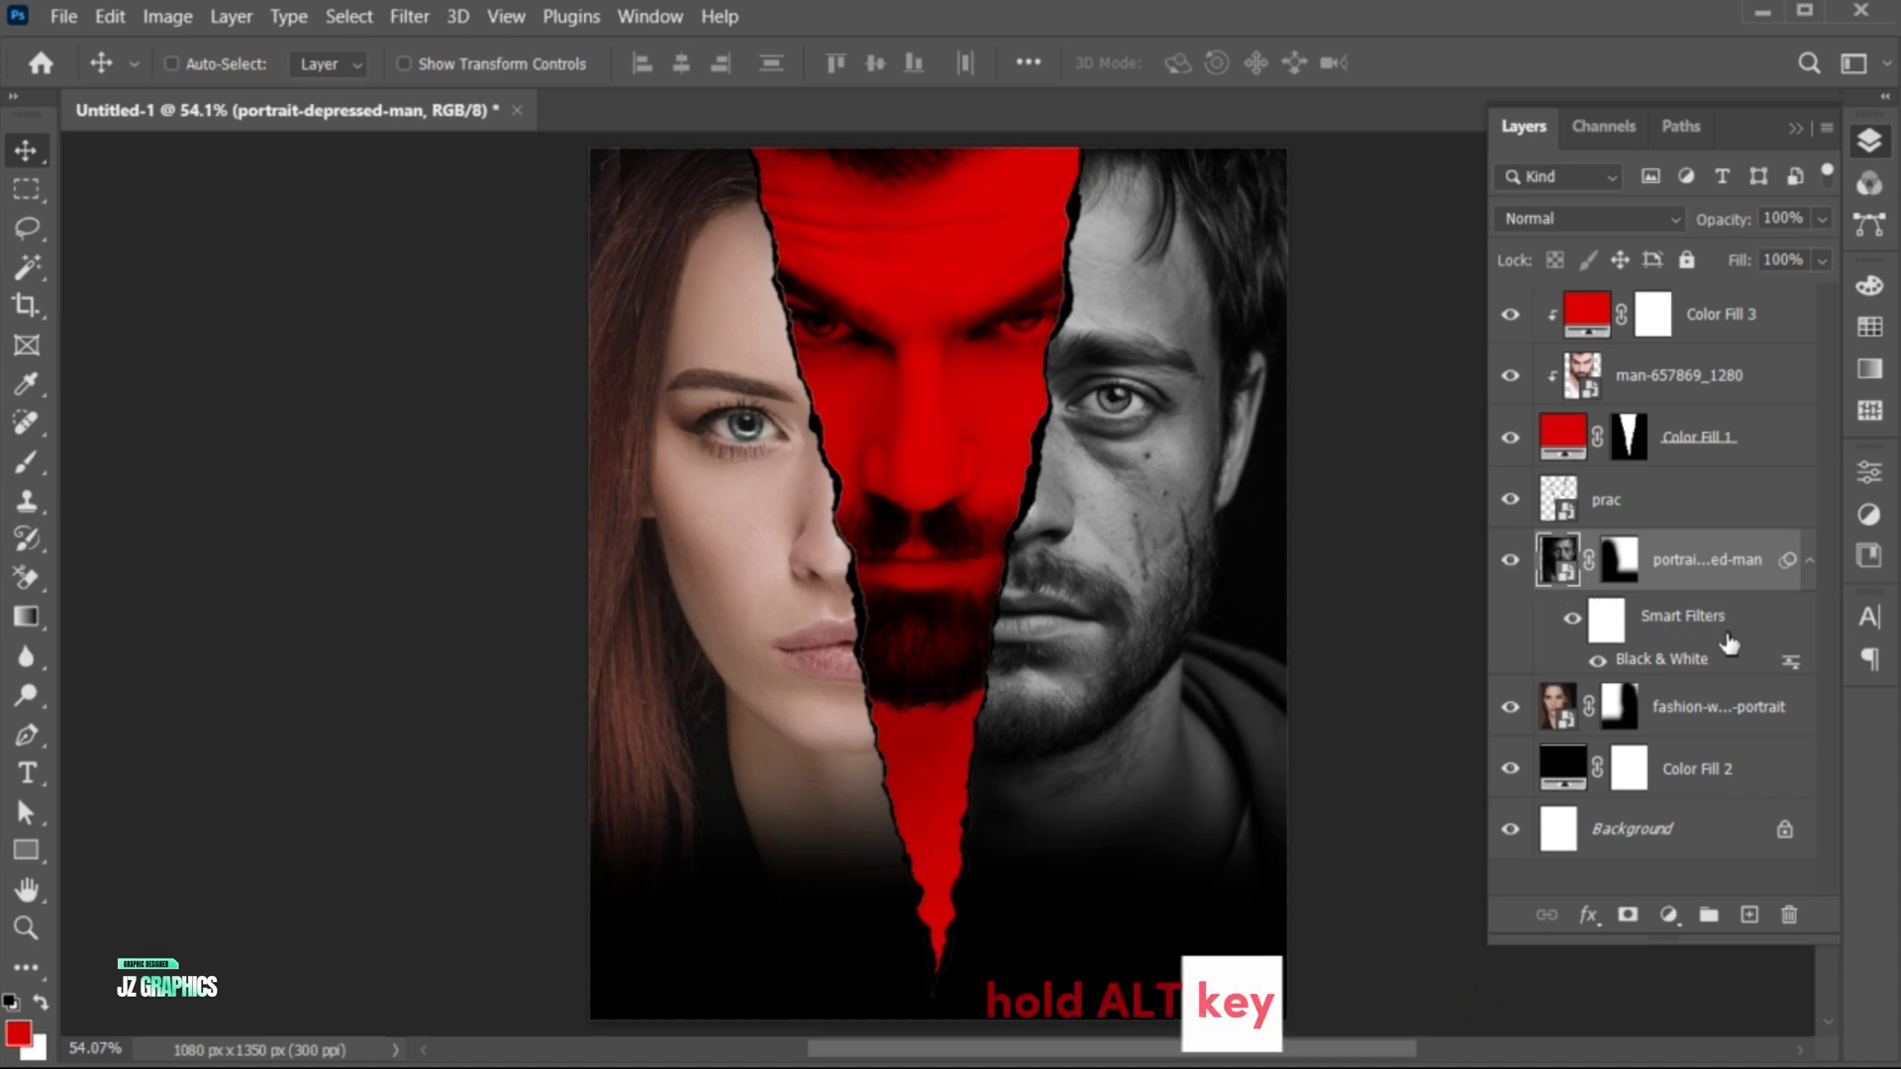
Copy the Black & White smart filter from the depressed-man portrait to the fashion-woman portrait layer
drag(1701, 659, 1704, 728)
click(1809, 707)
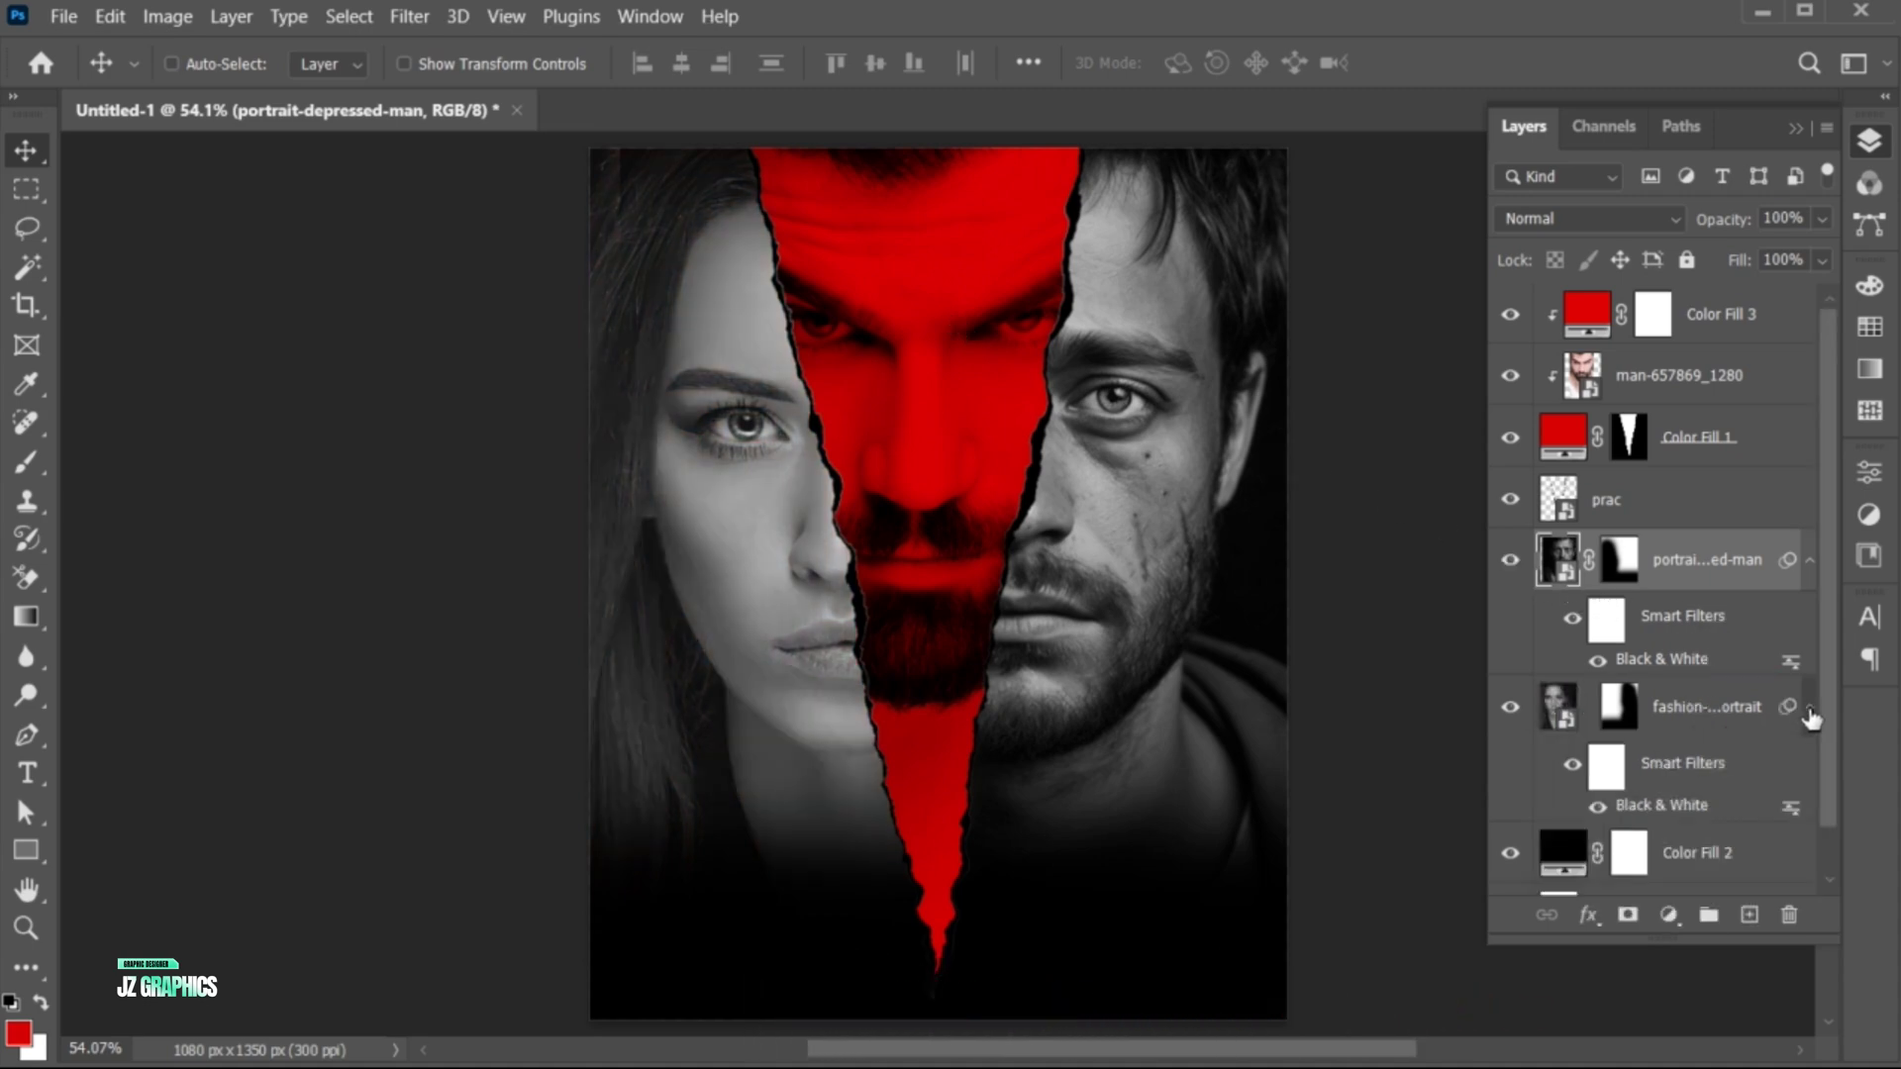
Add the title text "THE SILENT TRUTH" above the top red fill layer, across the lower part of the faces
click(1767, 334)
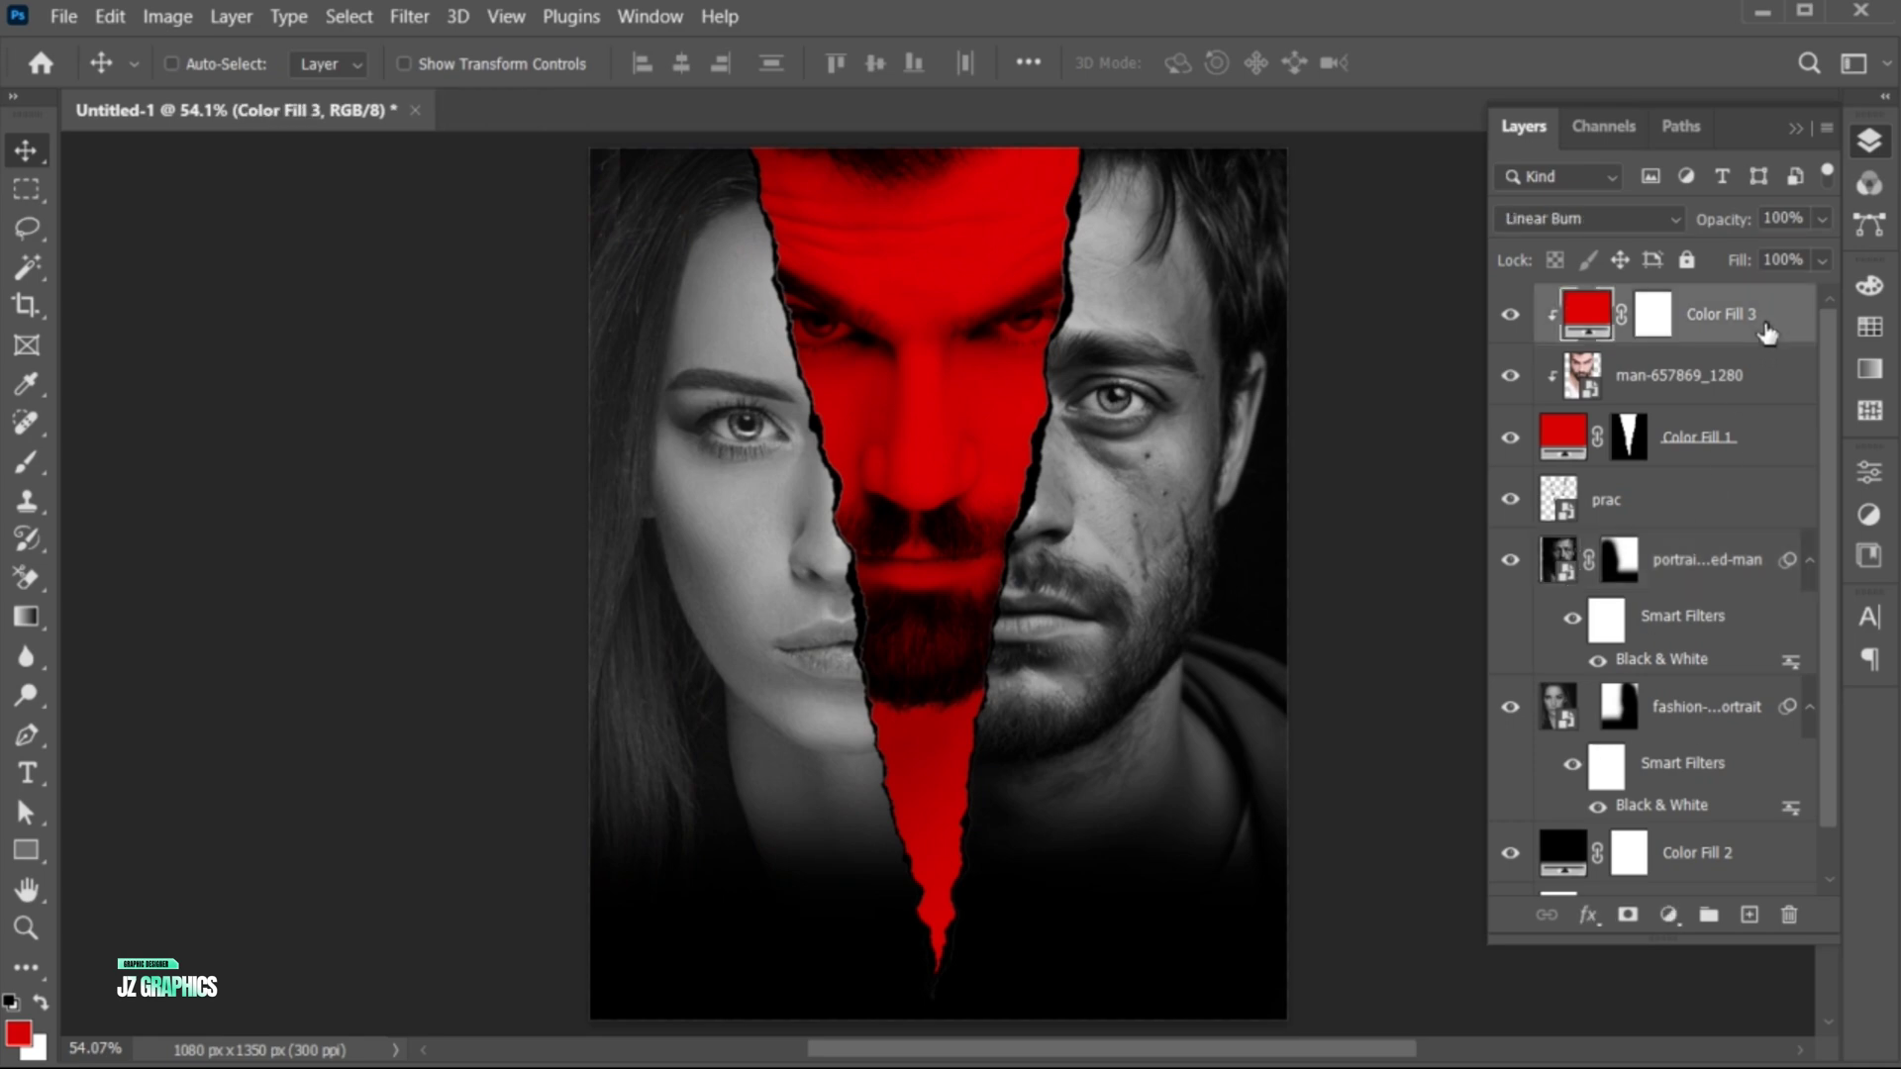
click(1802, 133)
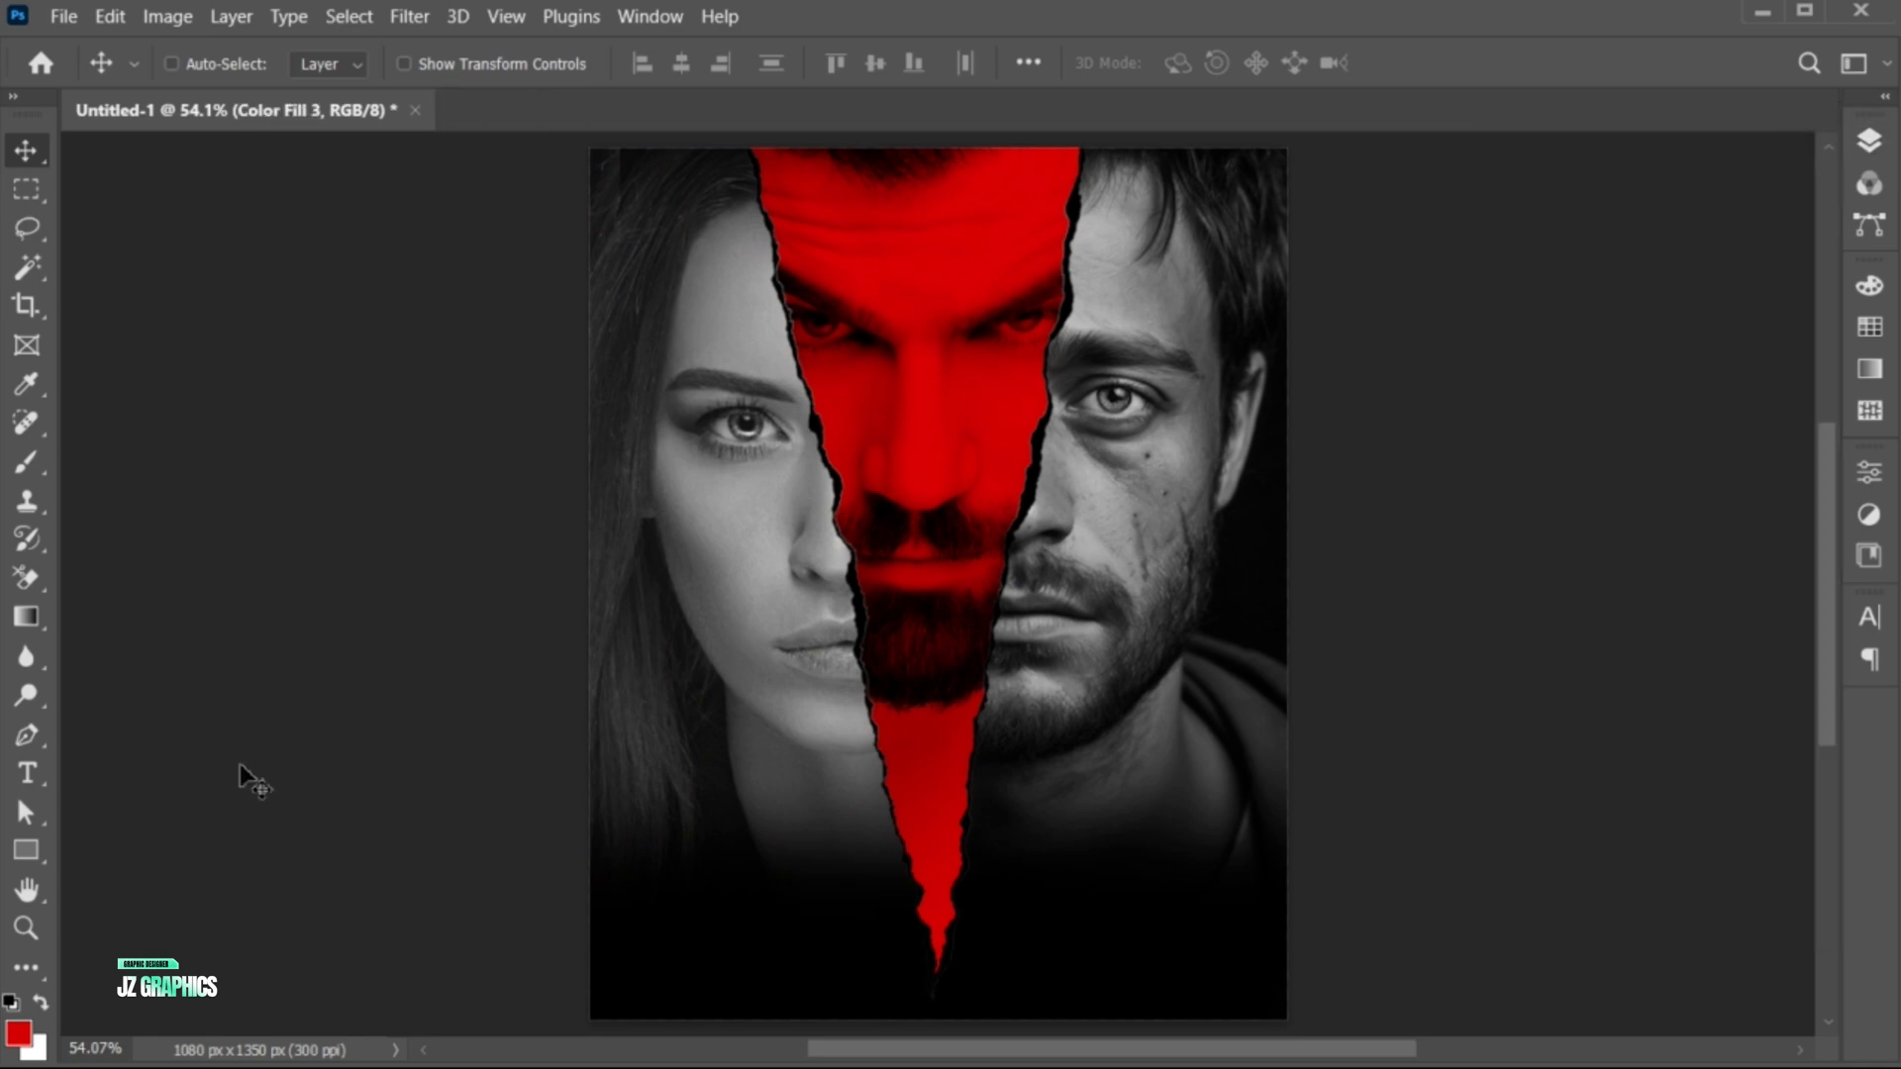
click(30, 782)
click(802, 762)
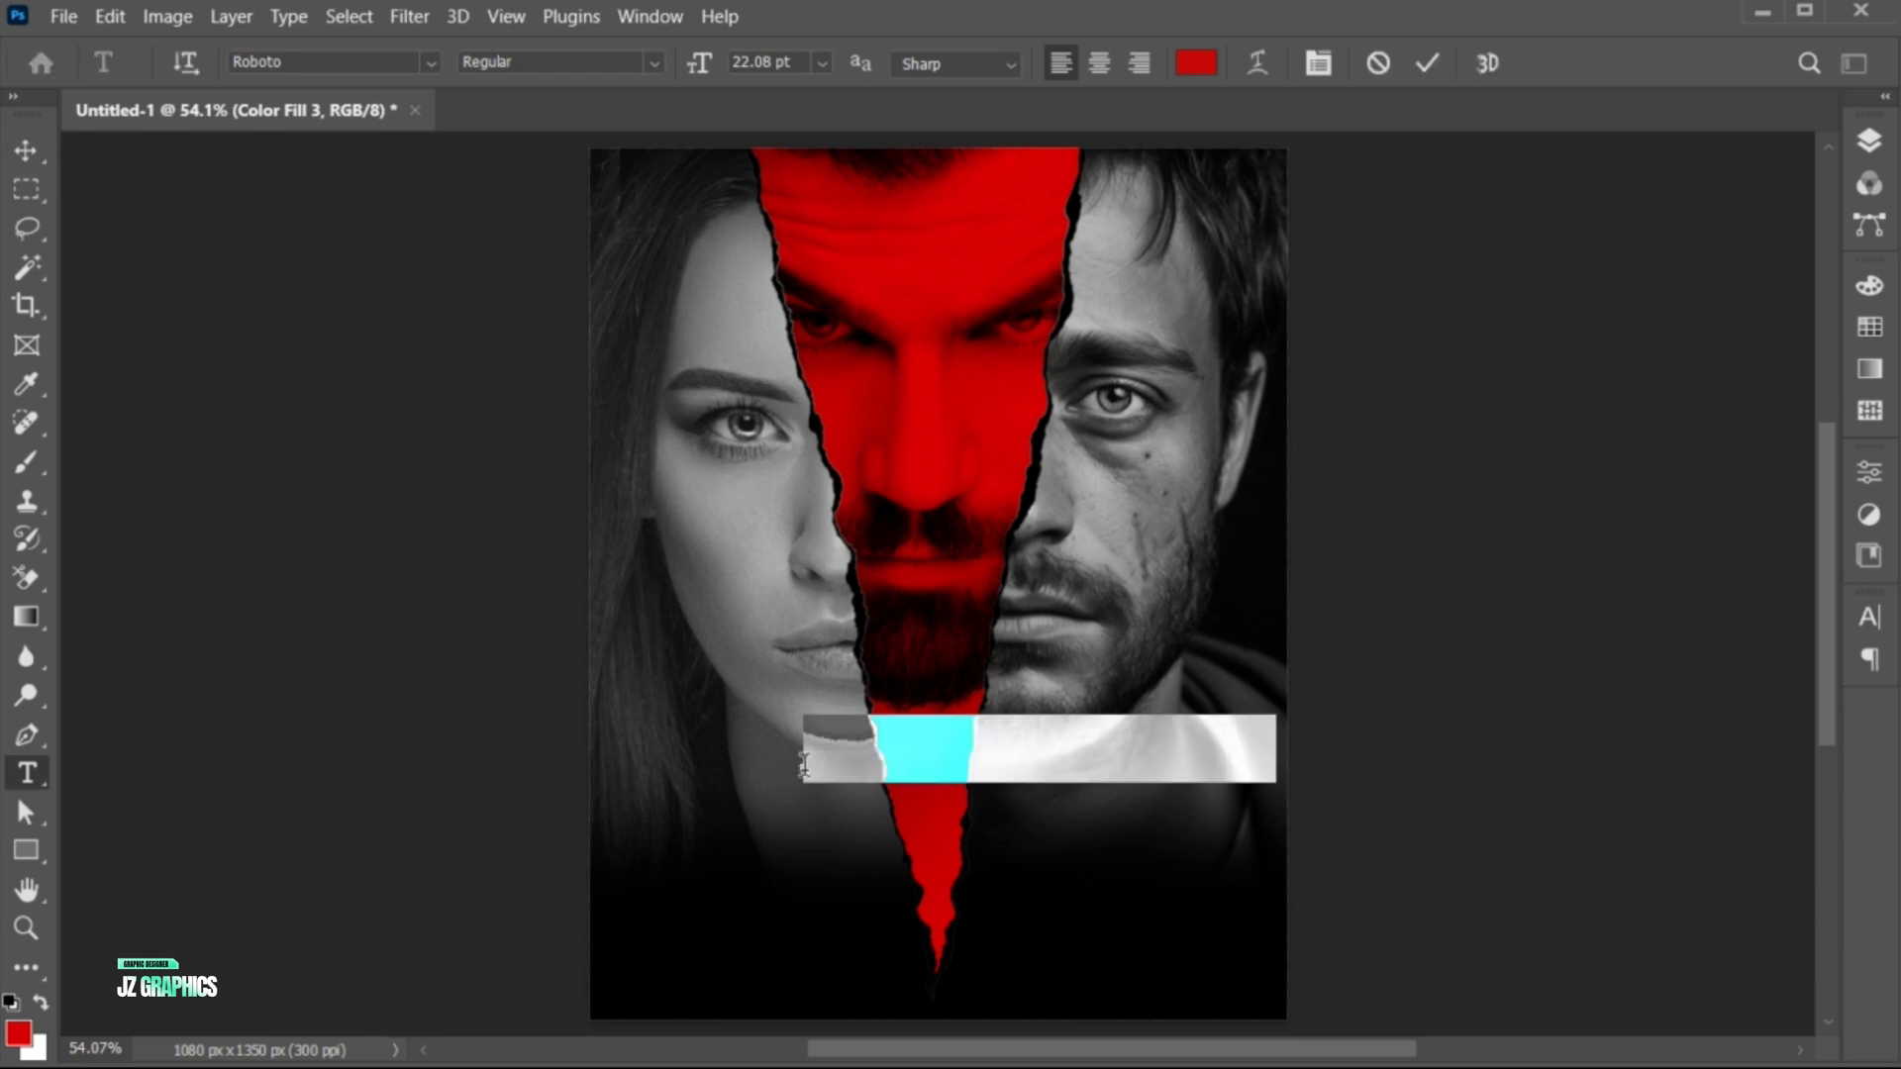
text(THE SILENT TR)
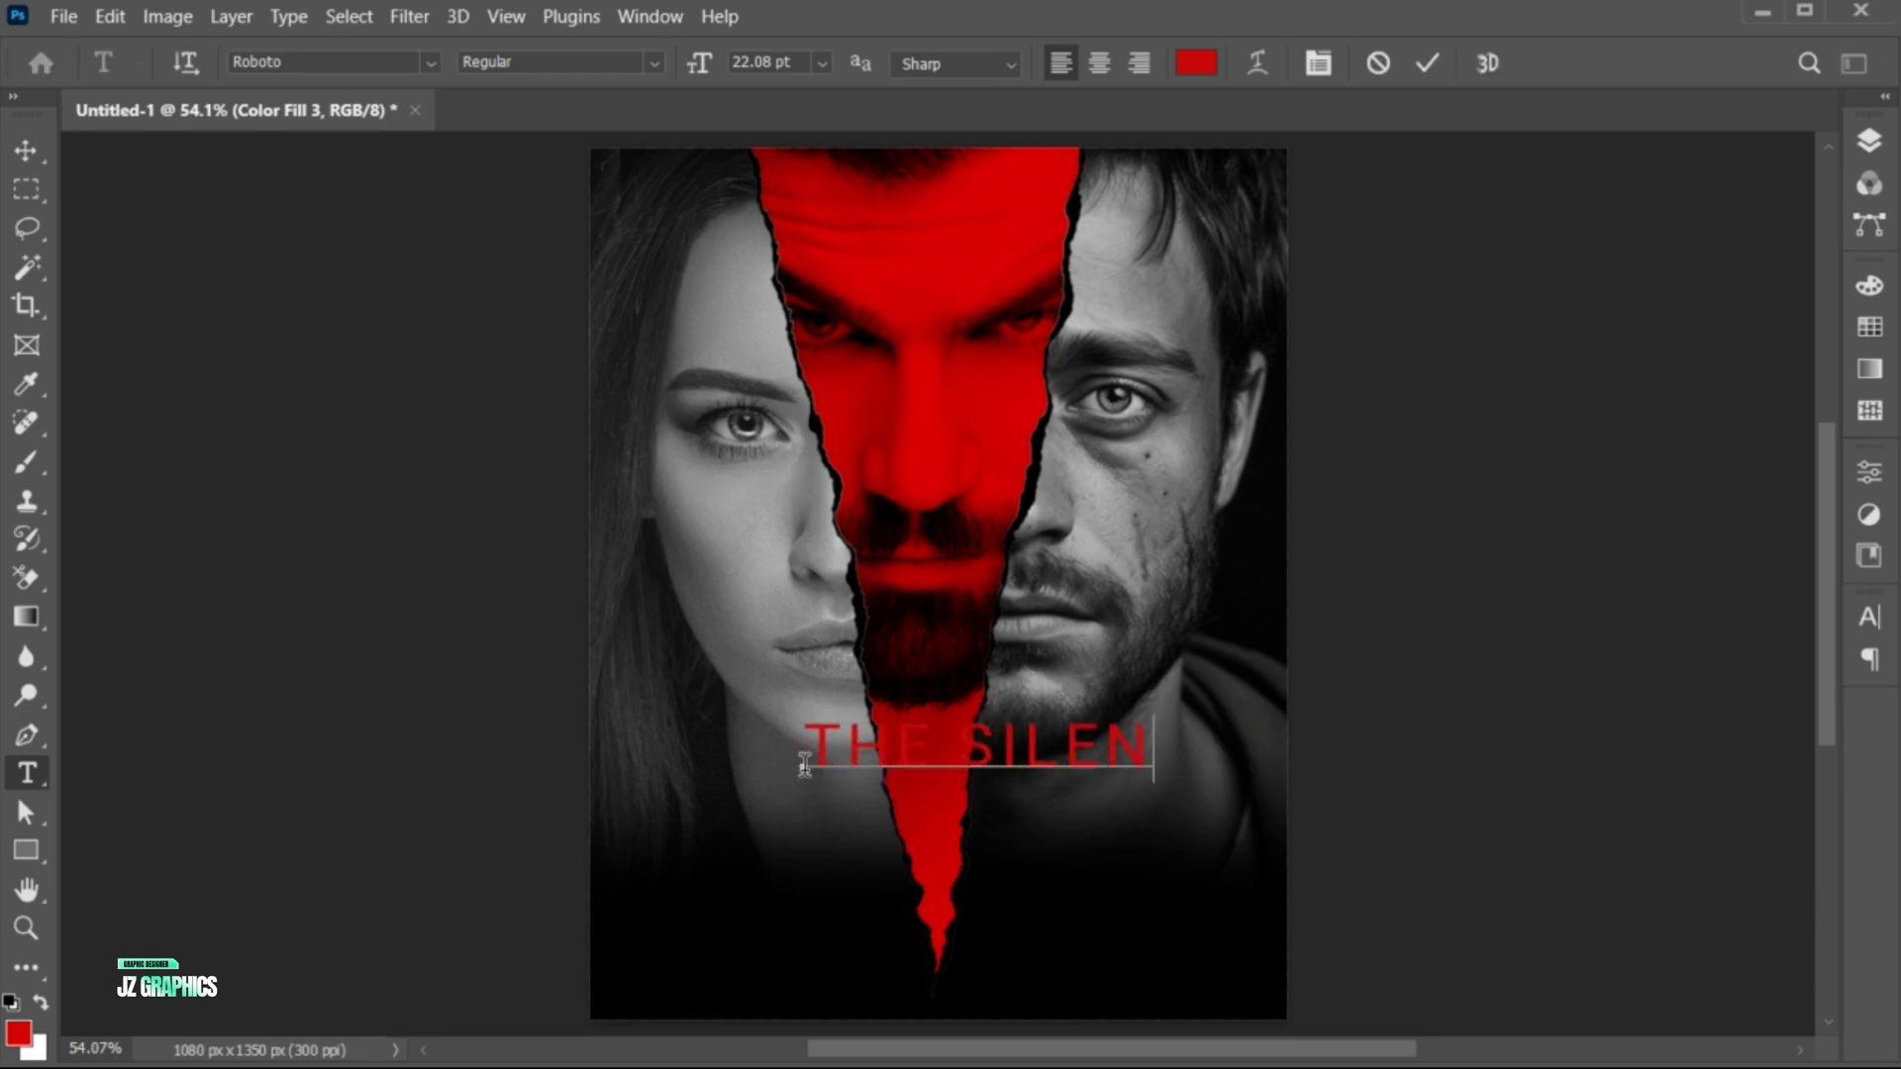
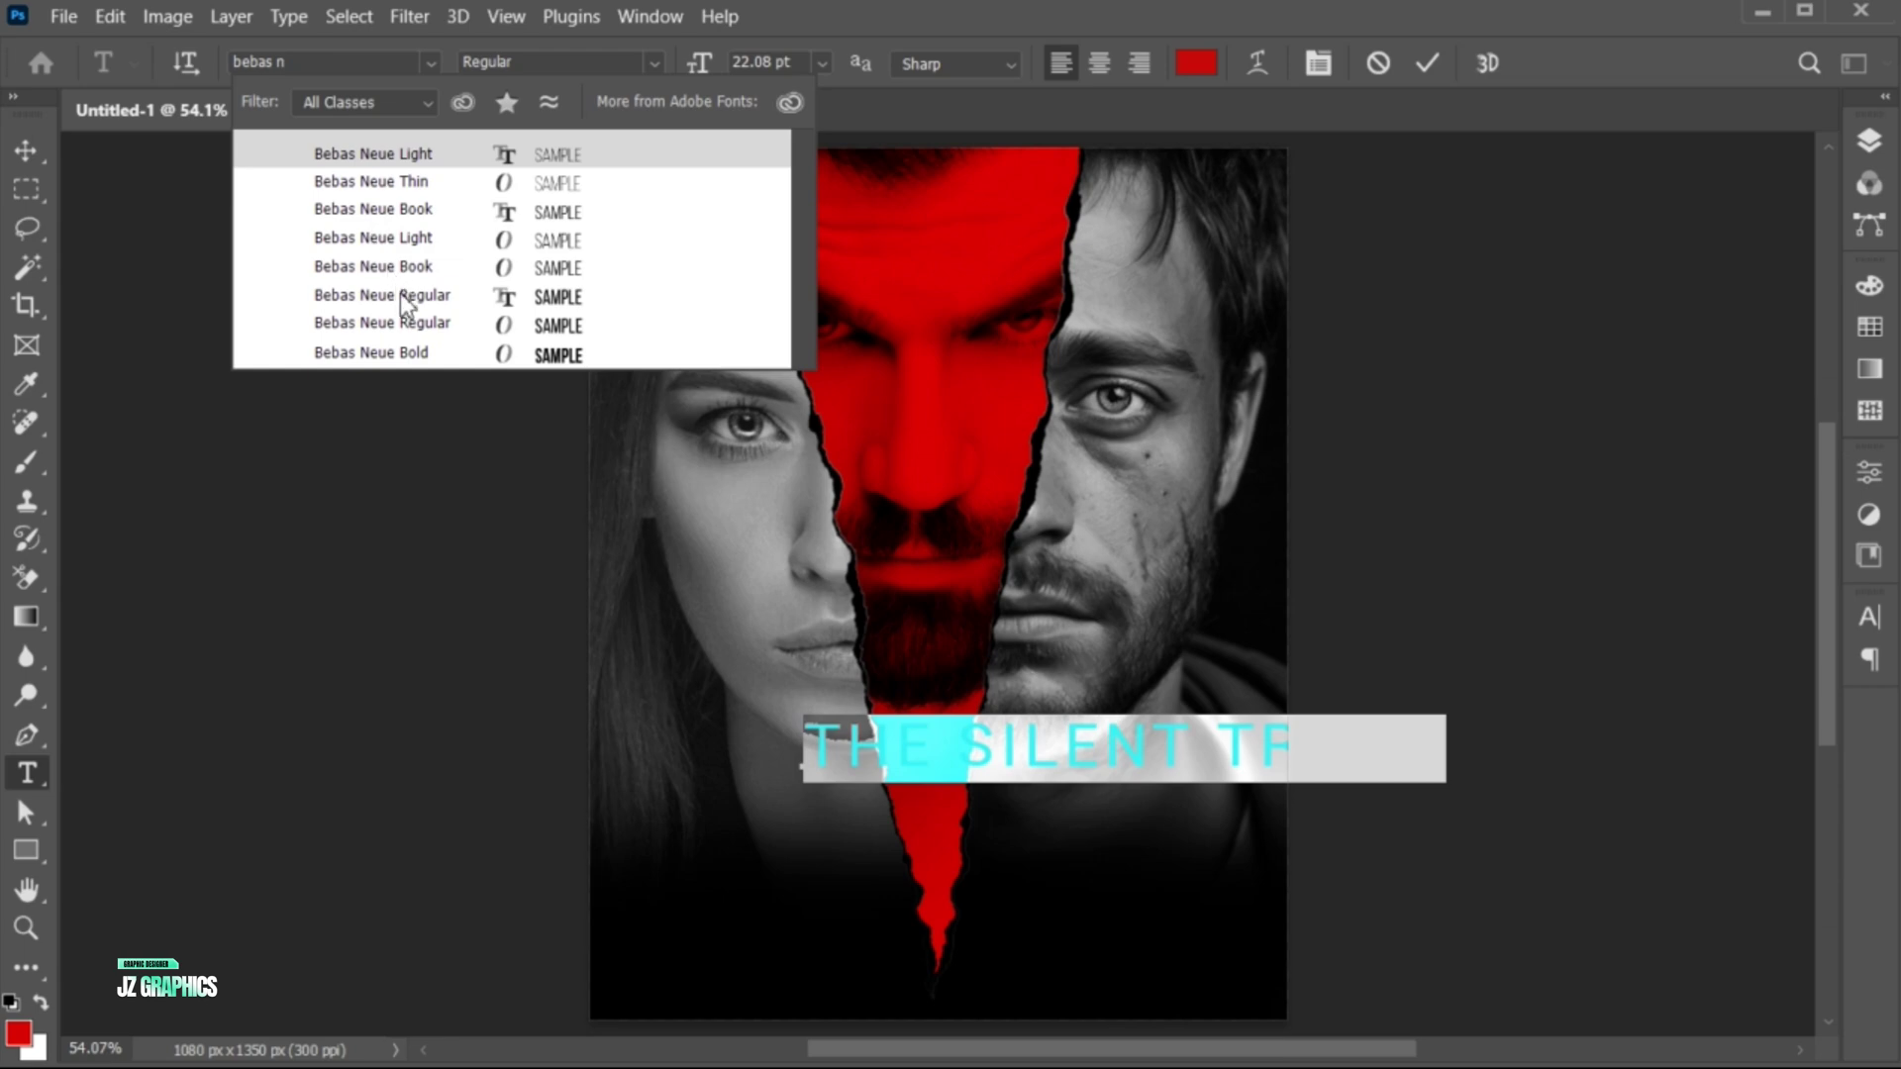
Set the title "THE SILENT TRUTH" in Bebas Neue Regular and colour it white
click(400, 294)
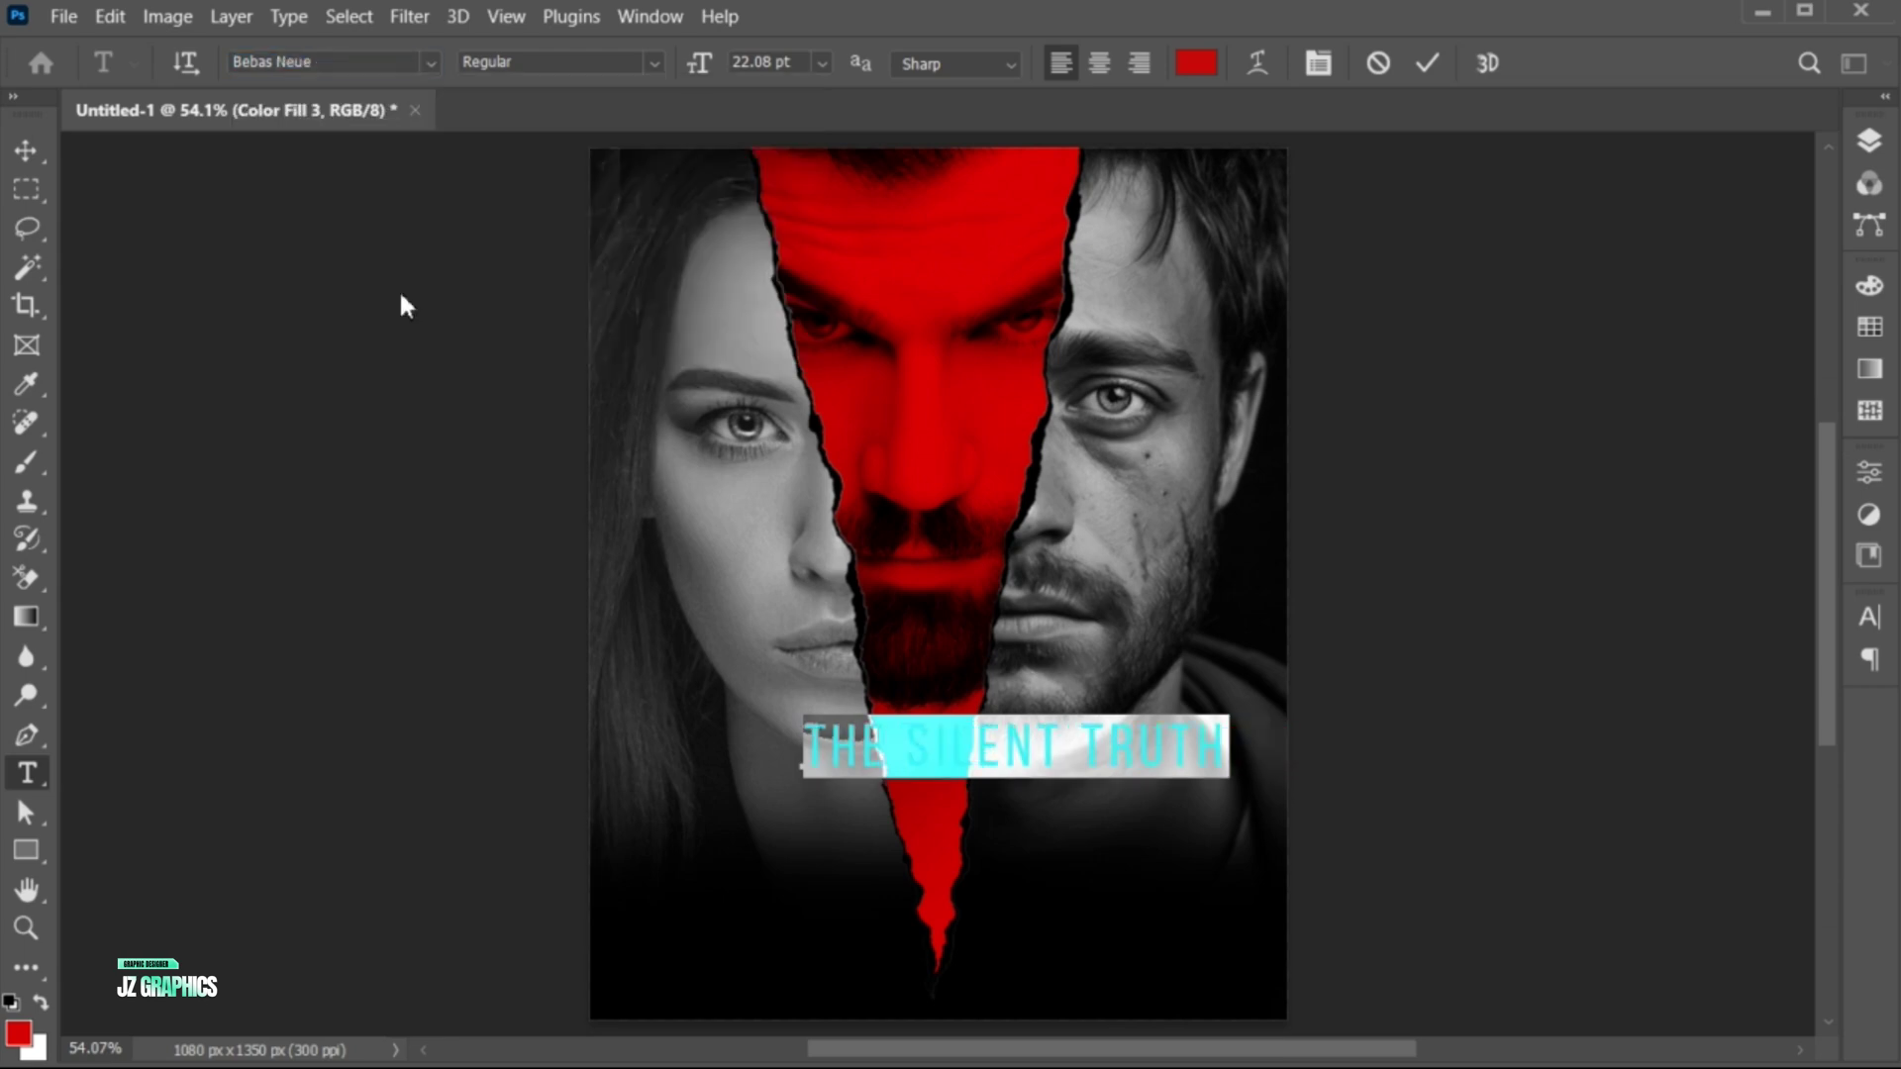
click(1194, 64)
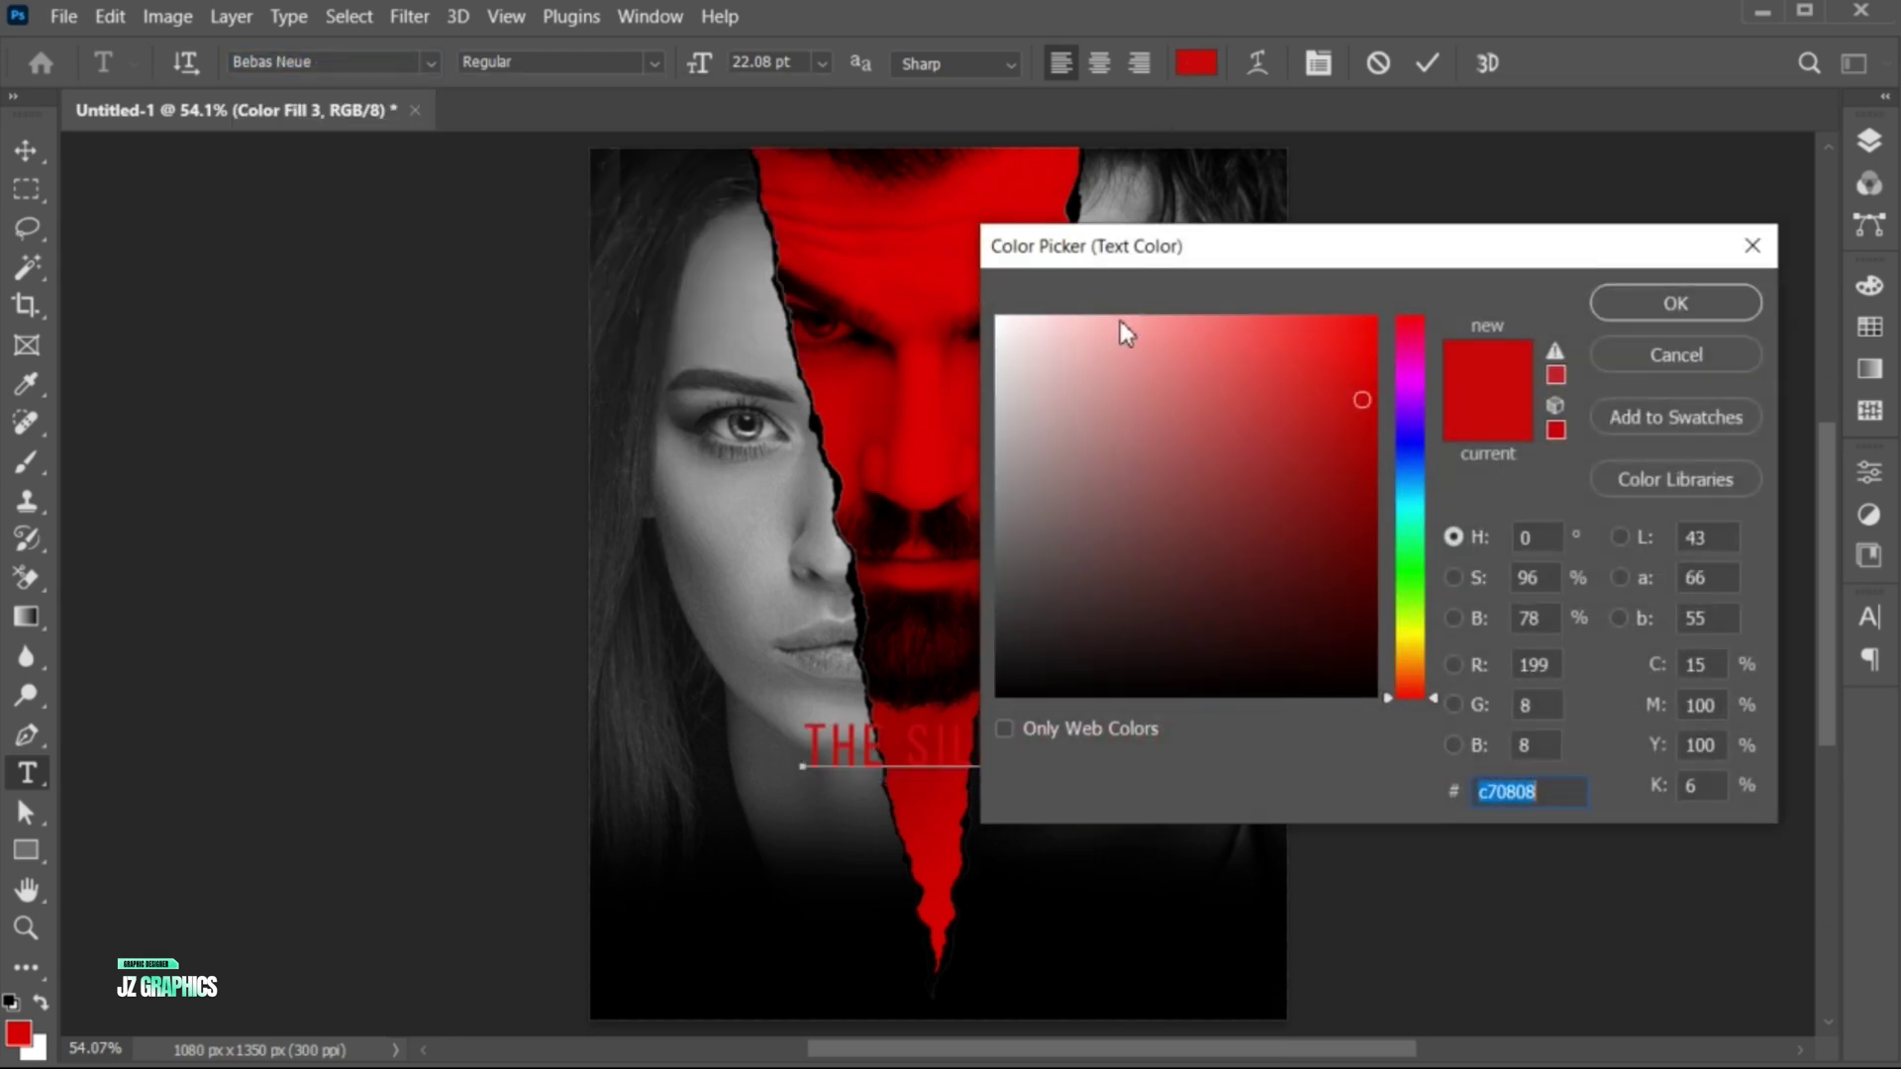
click(994, 313)
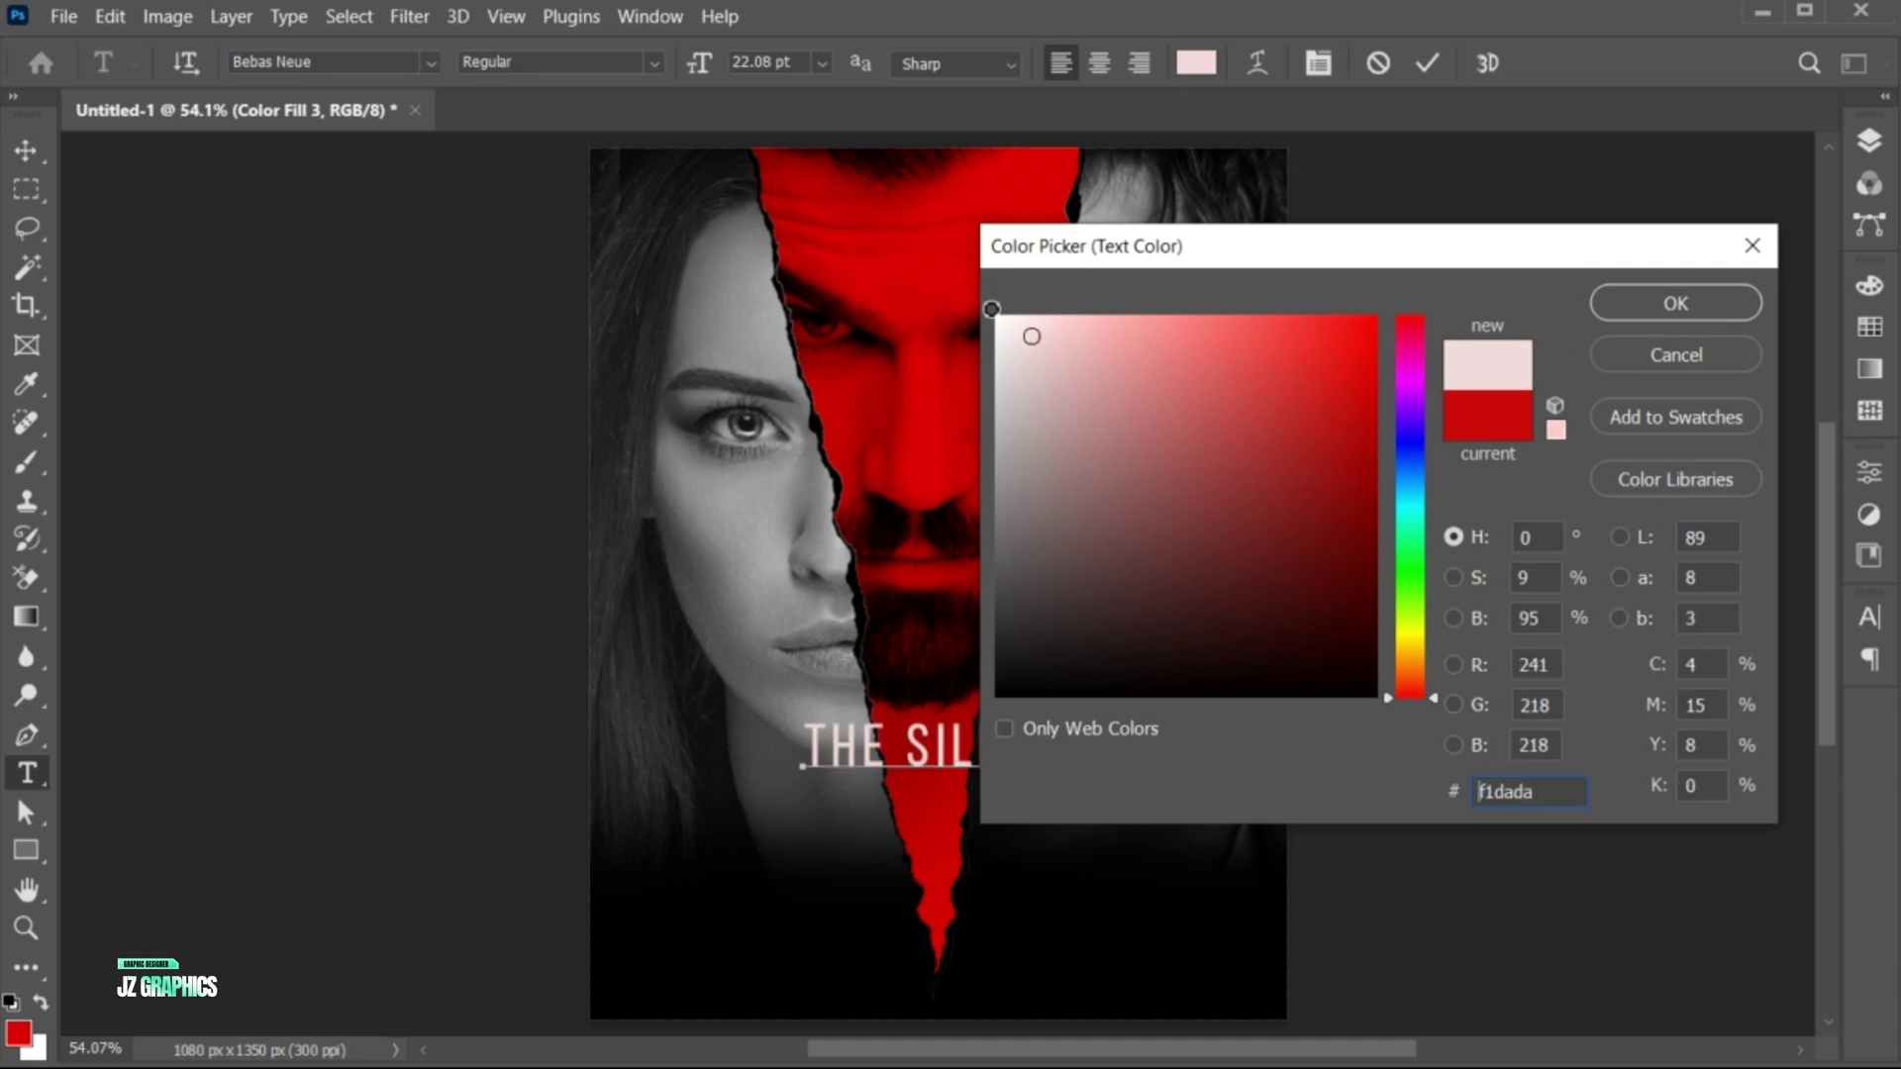
click(1660, 310)
click(1443, 59)
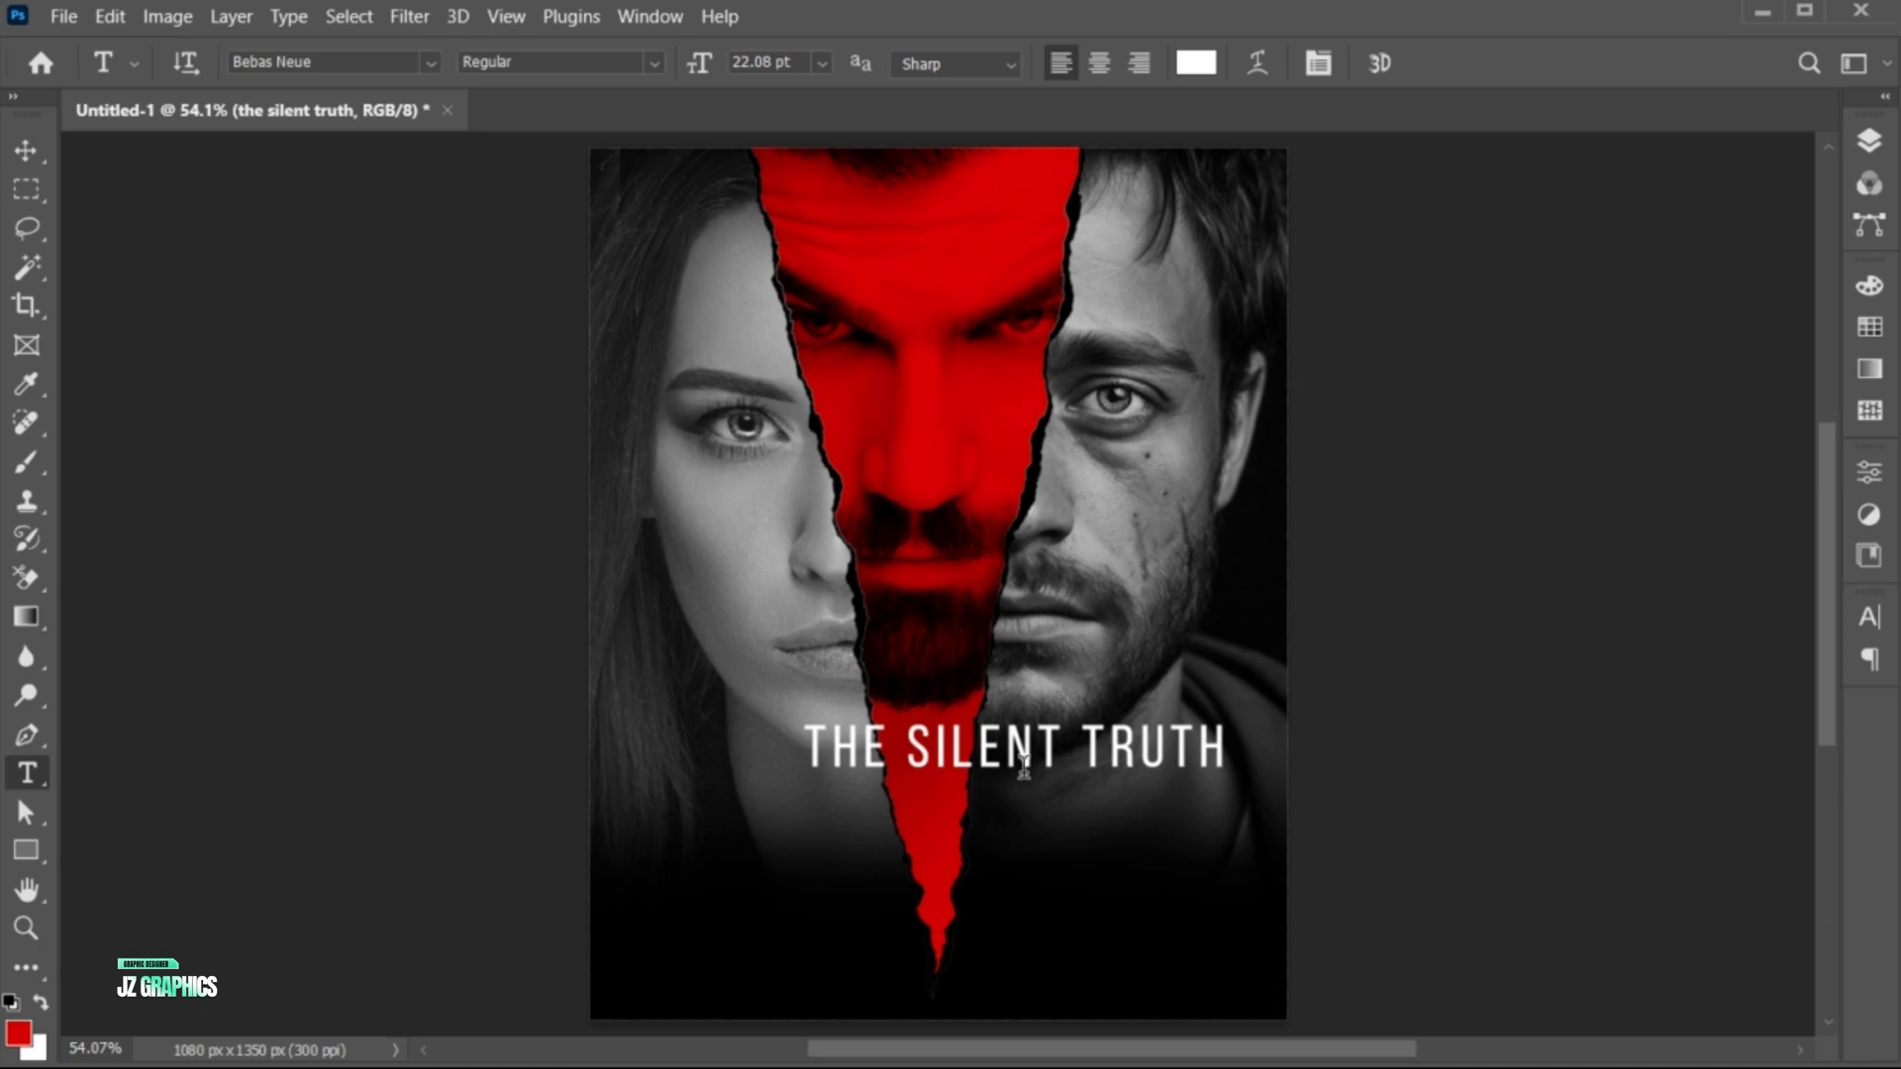
Move the title down over the lower part of the red rip and scale it up to about 104%
key(v)
drag(1023, 765, 955, 841)
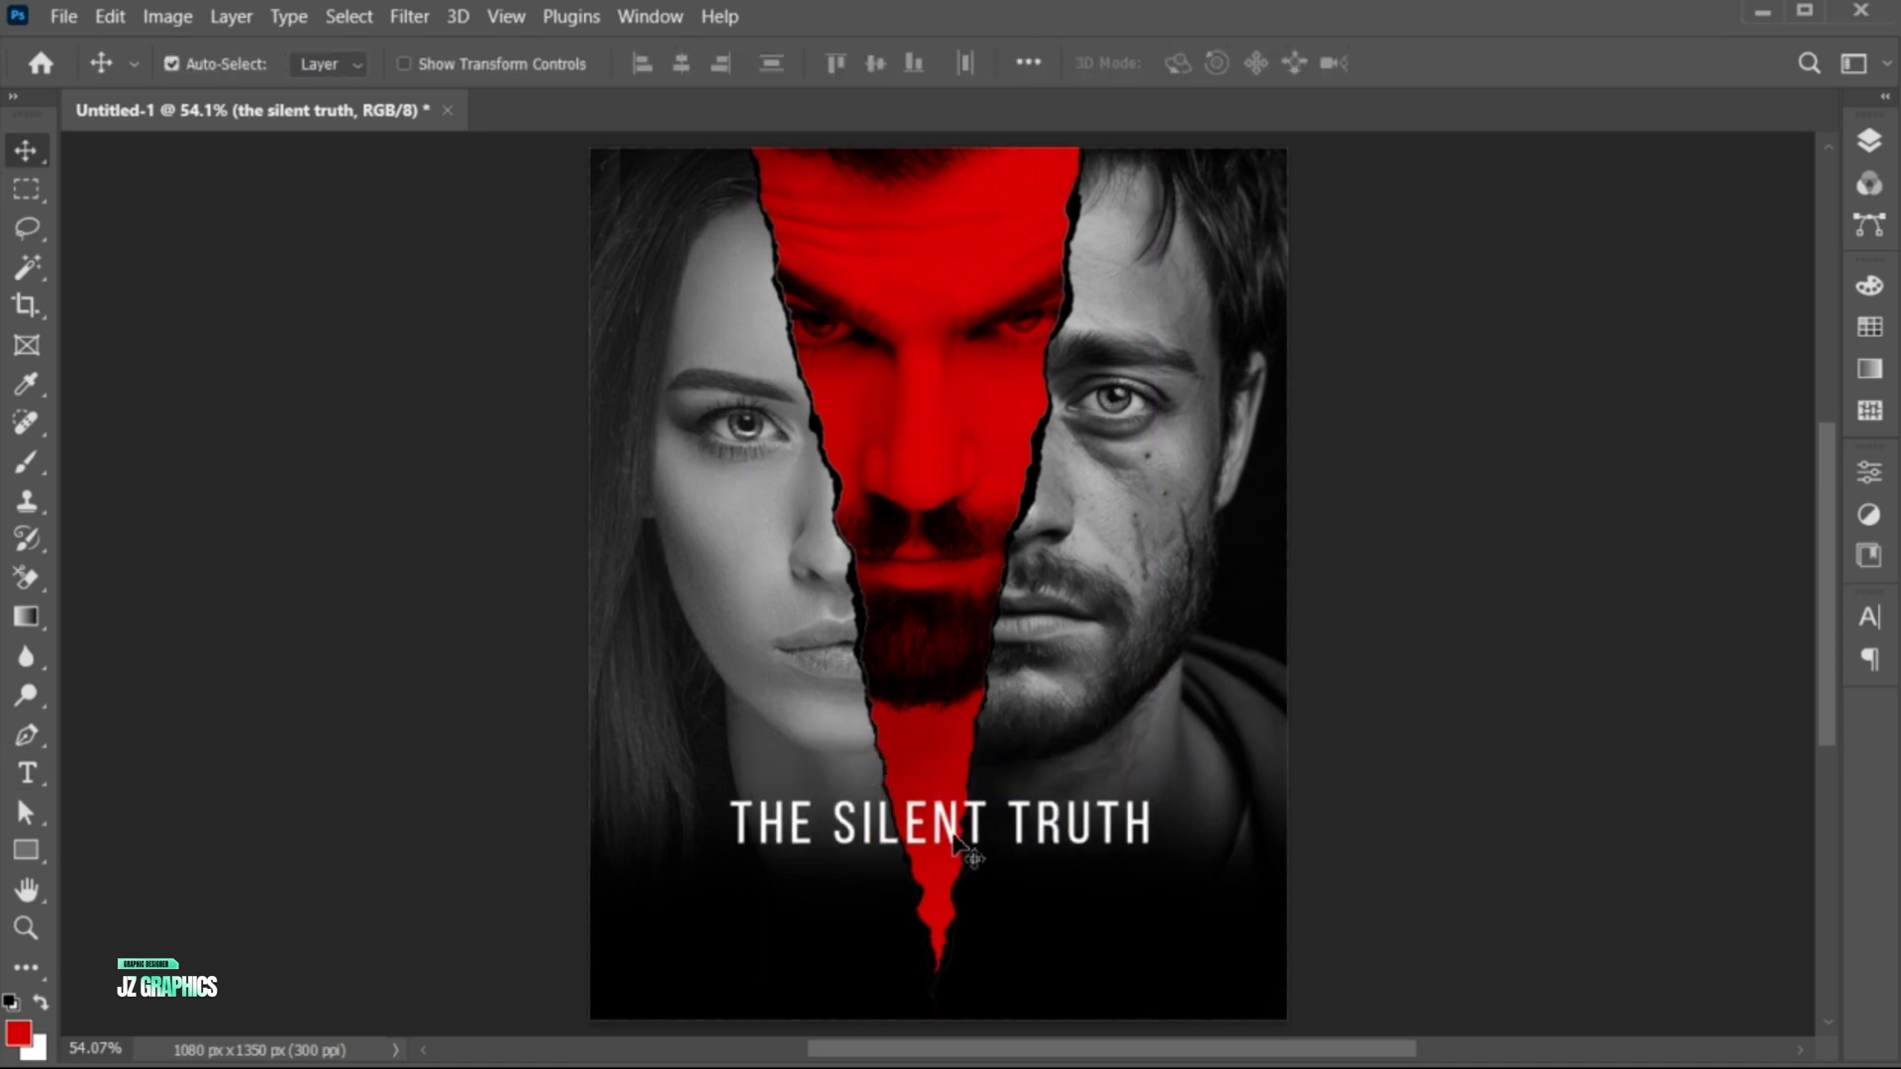
key(ctrl+t)
drag(1158, 857, 1167, 859)
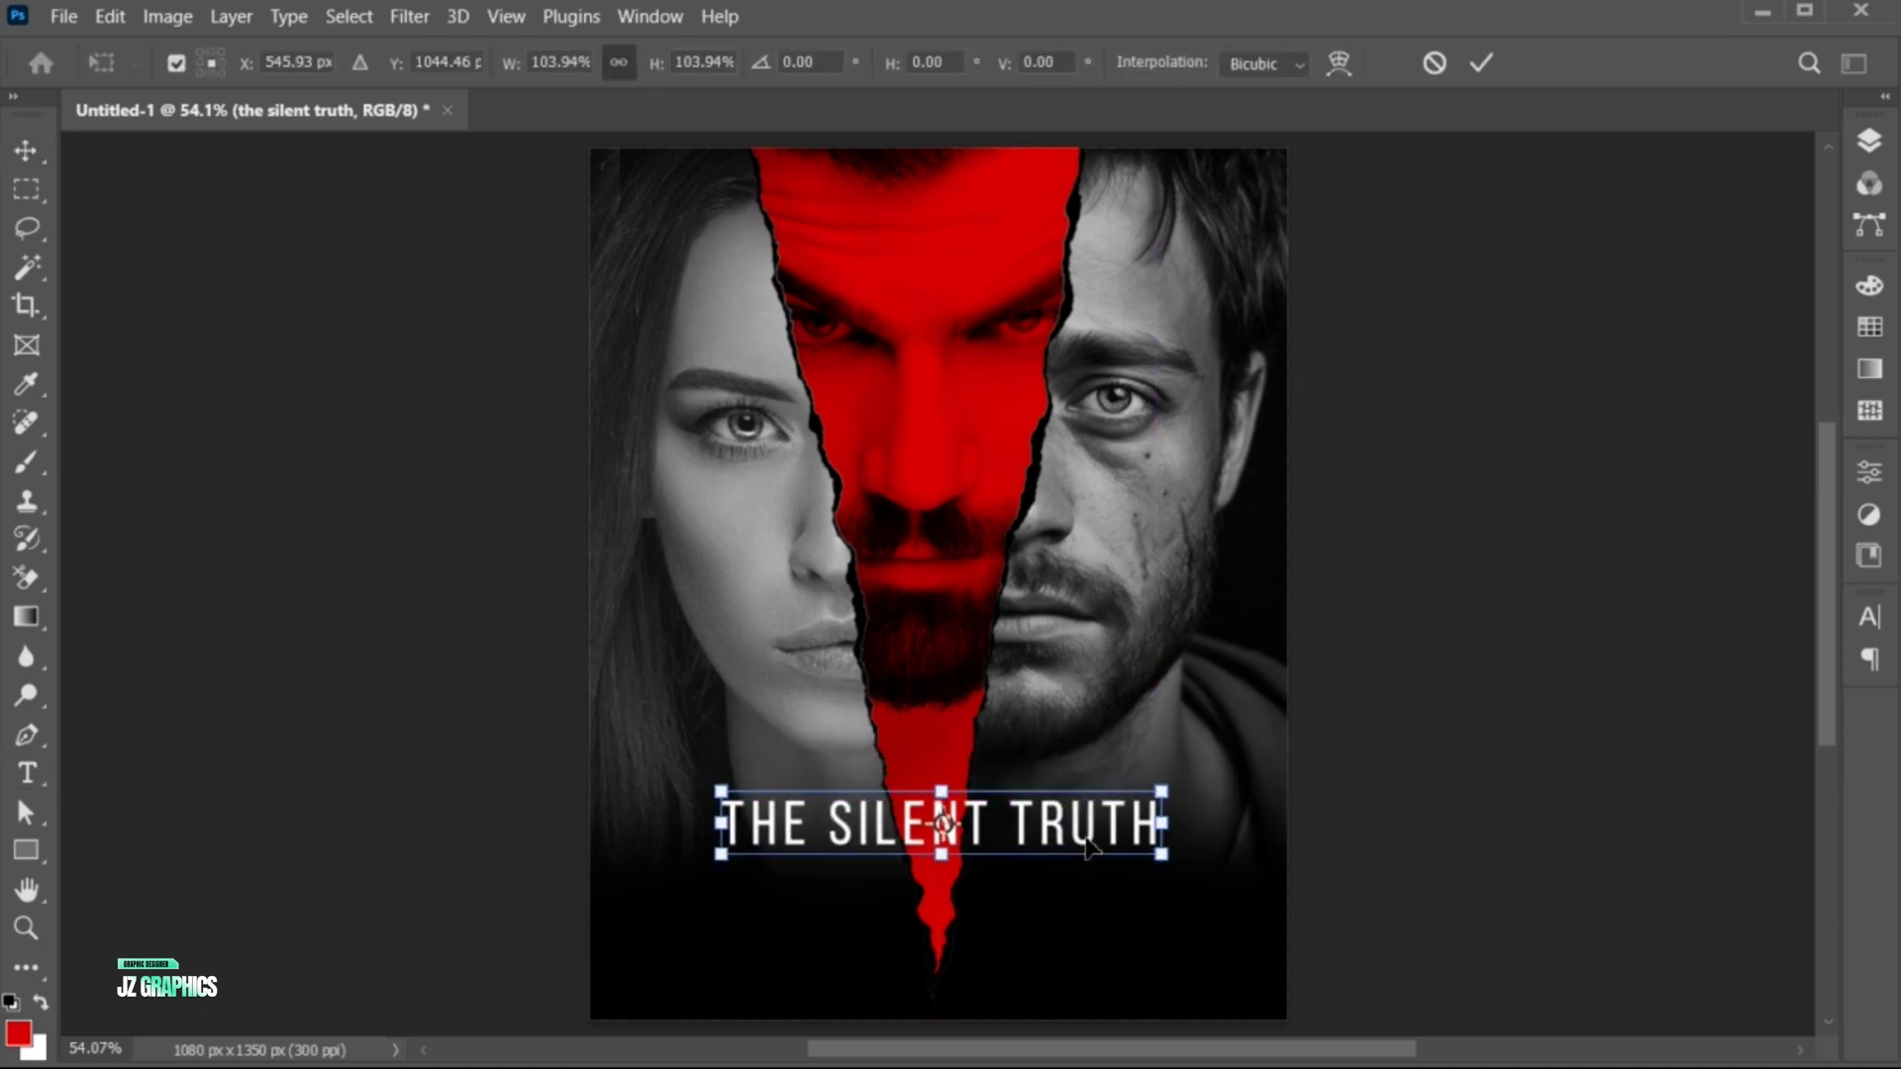
key(Return)
Set the title's tracking to 150 and recentre the title horizontally on the poster
double_click(1084, 840)
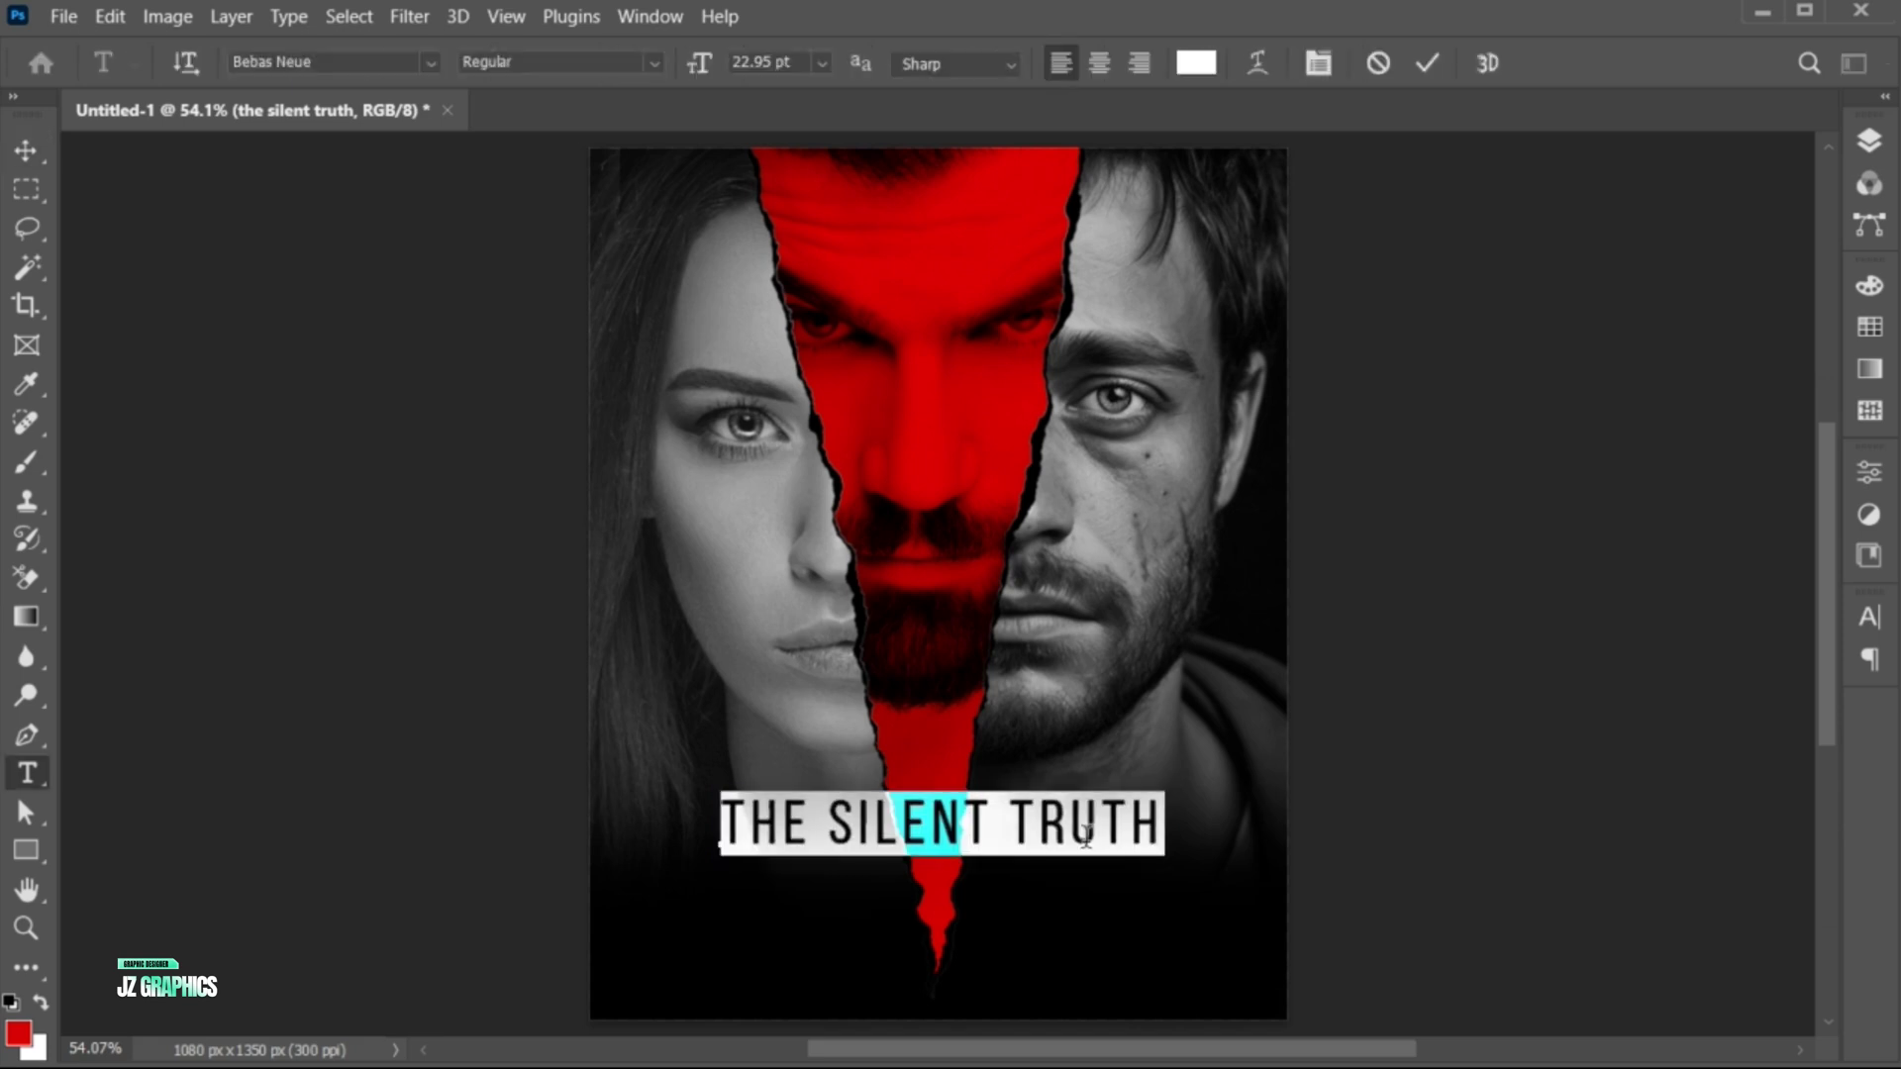
click(1867, 614)
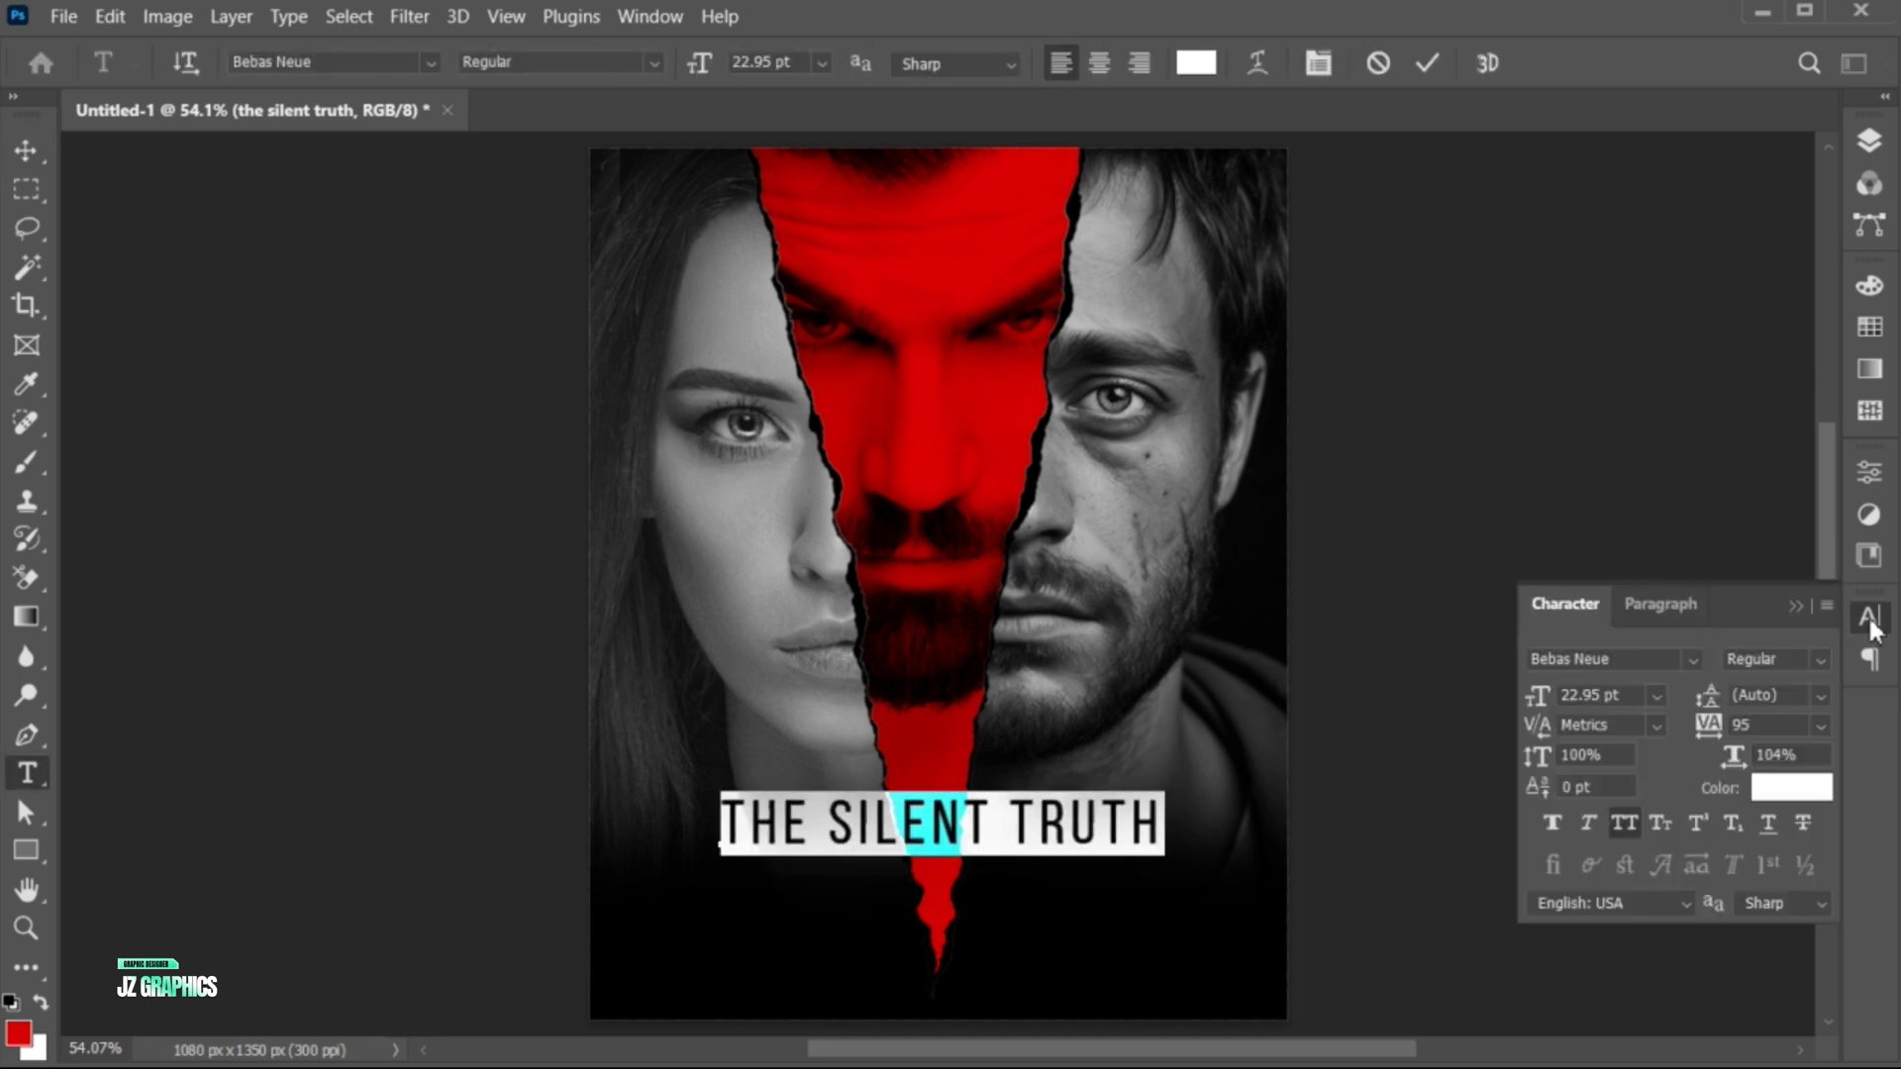
click(1769, 726)
text(135)
key(Return)
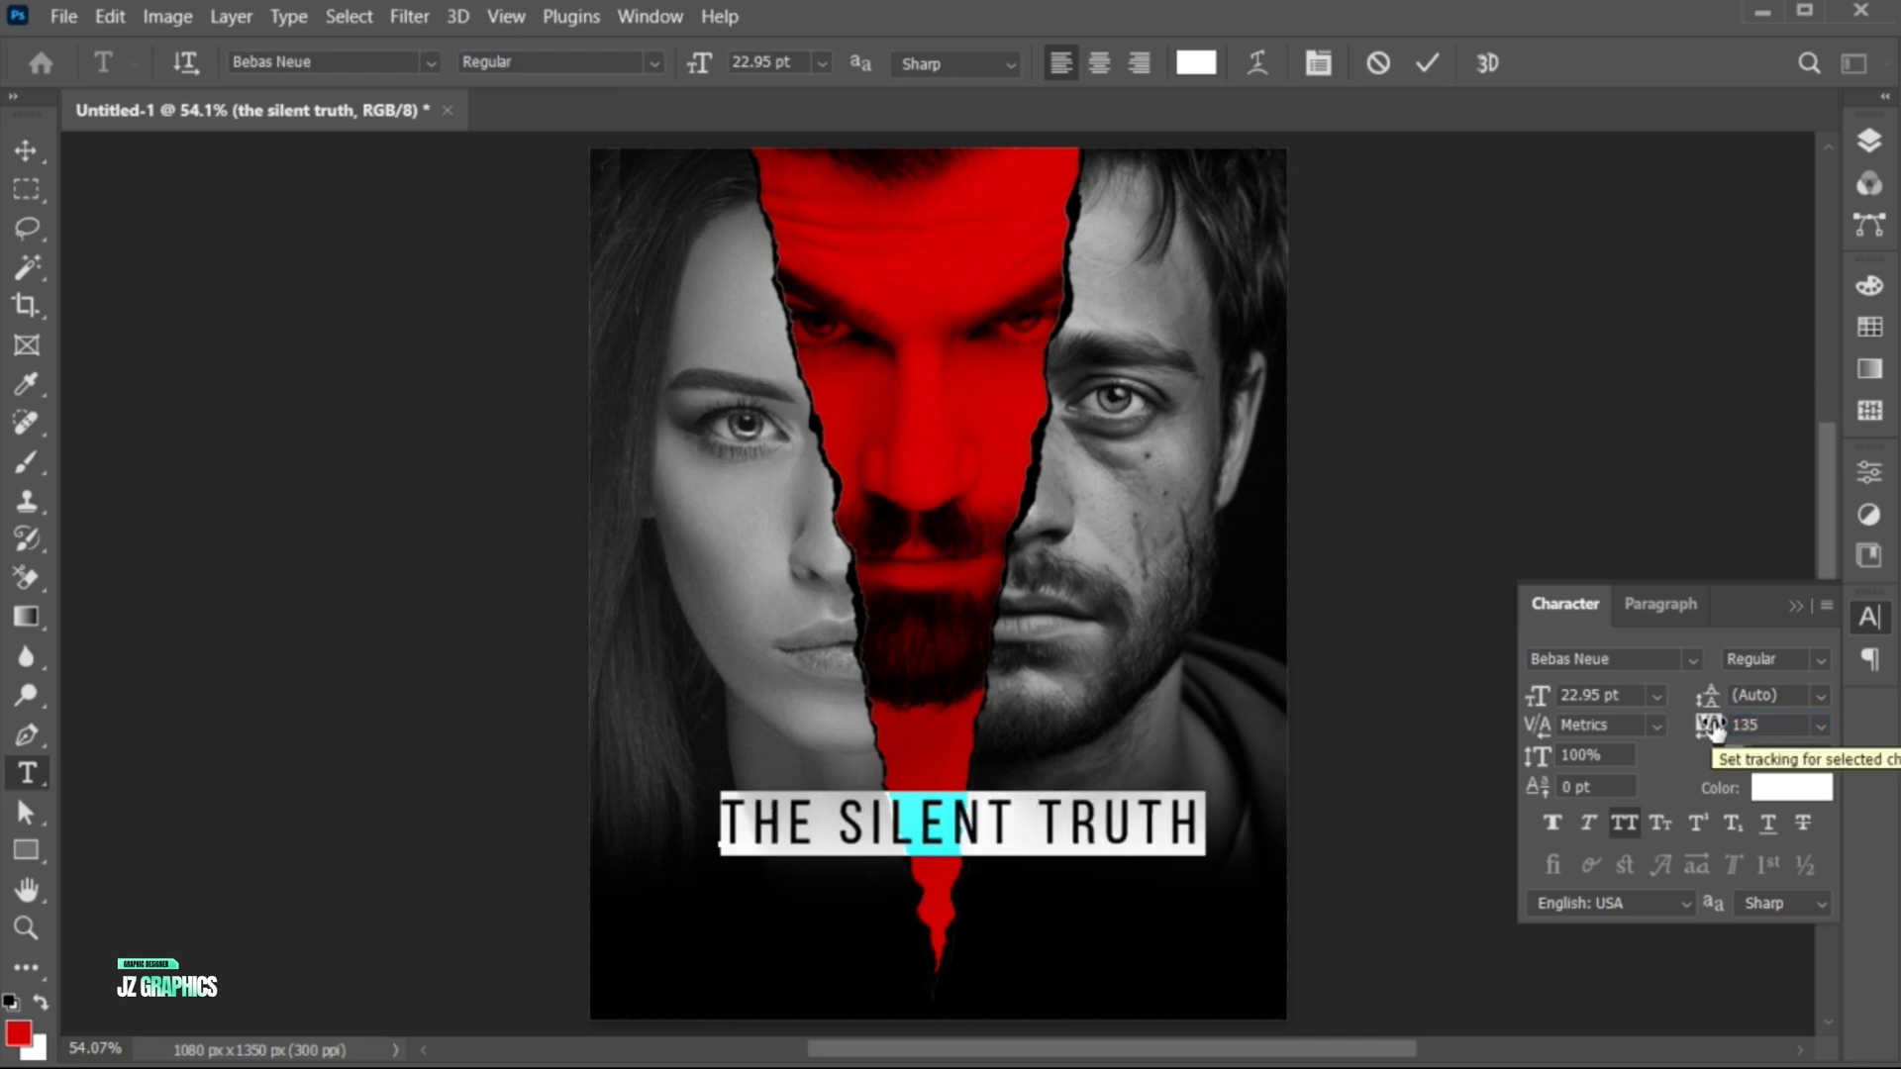
text(150)
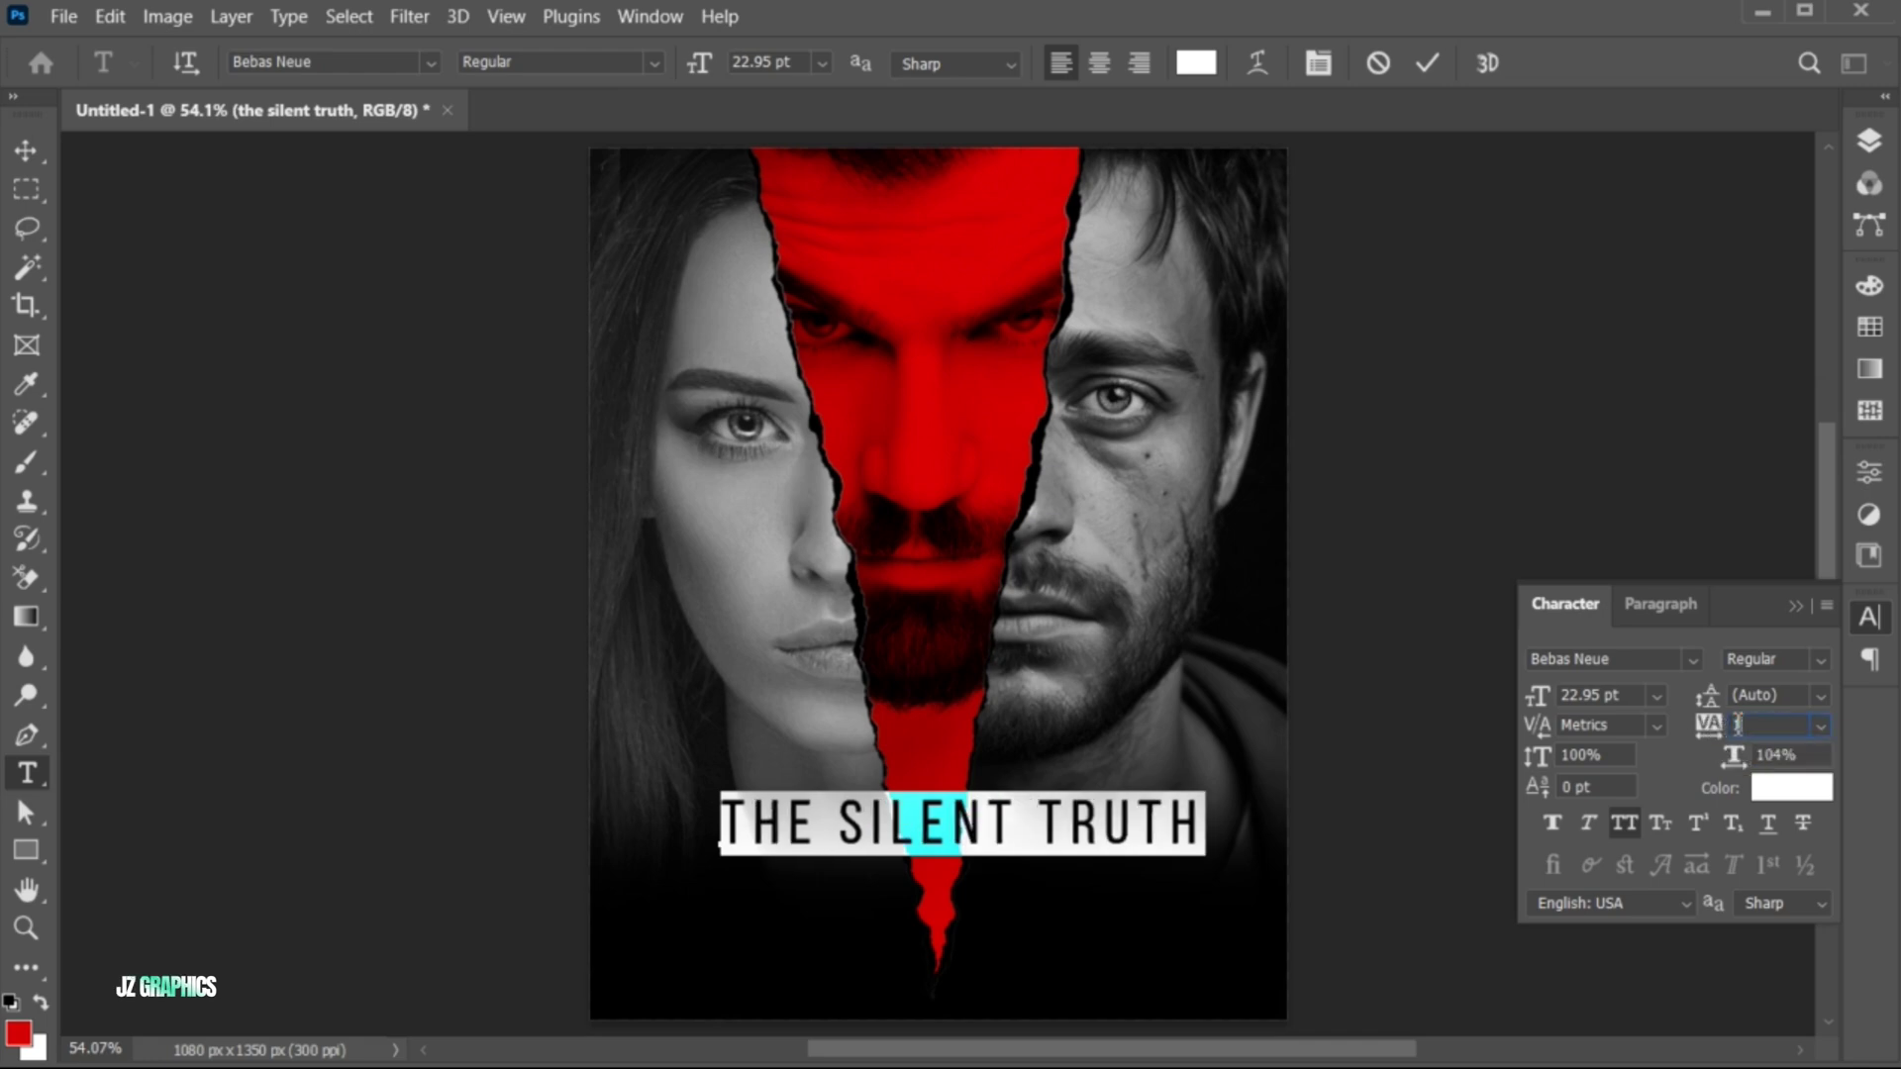
key(Return)
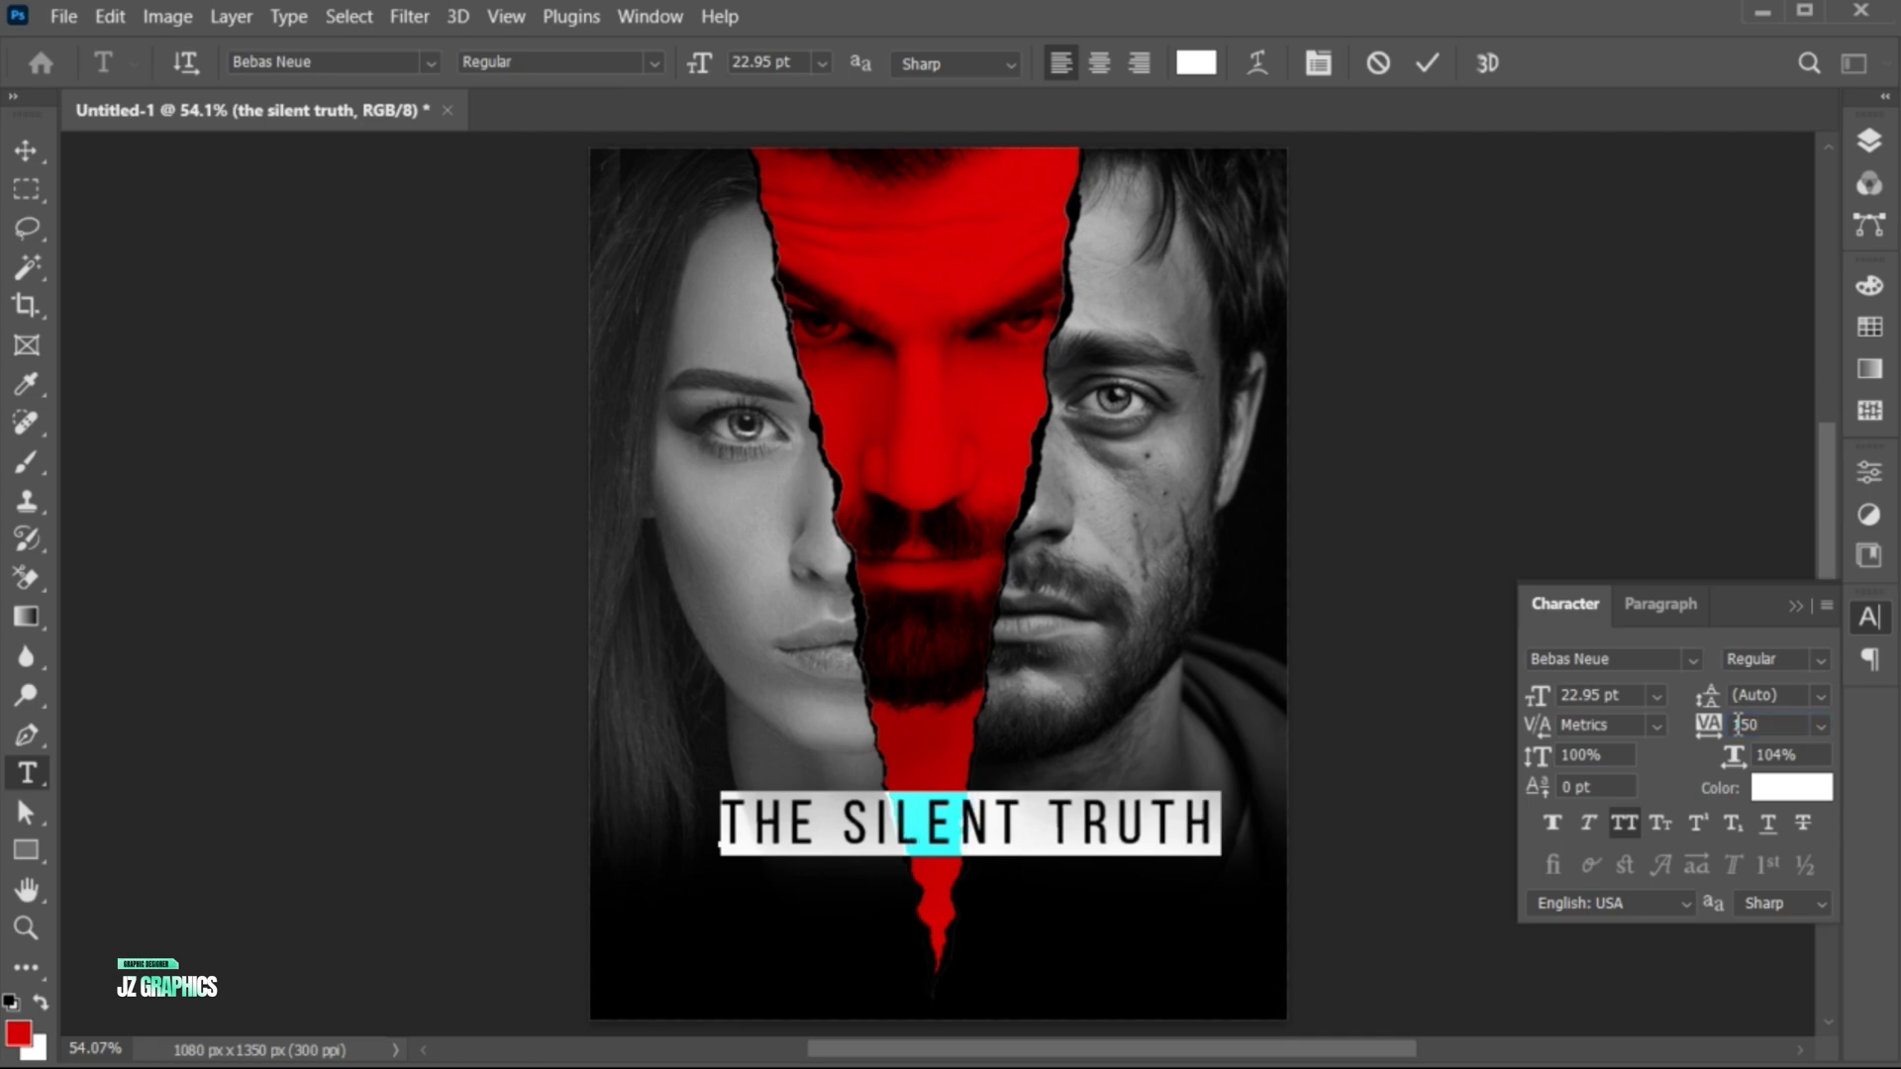
click(1798, 606)
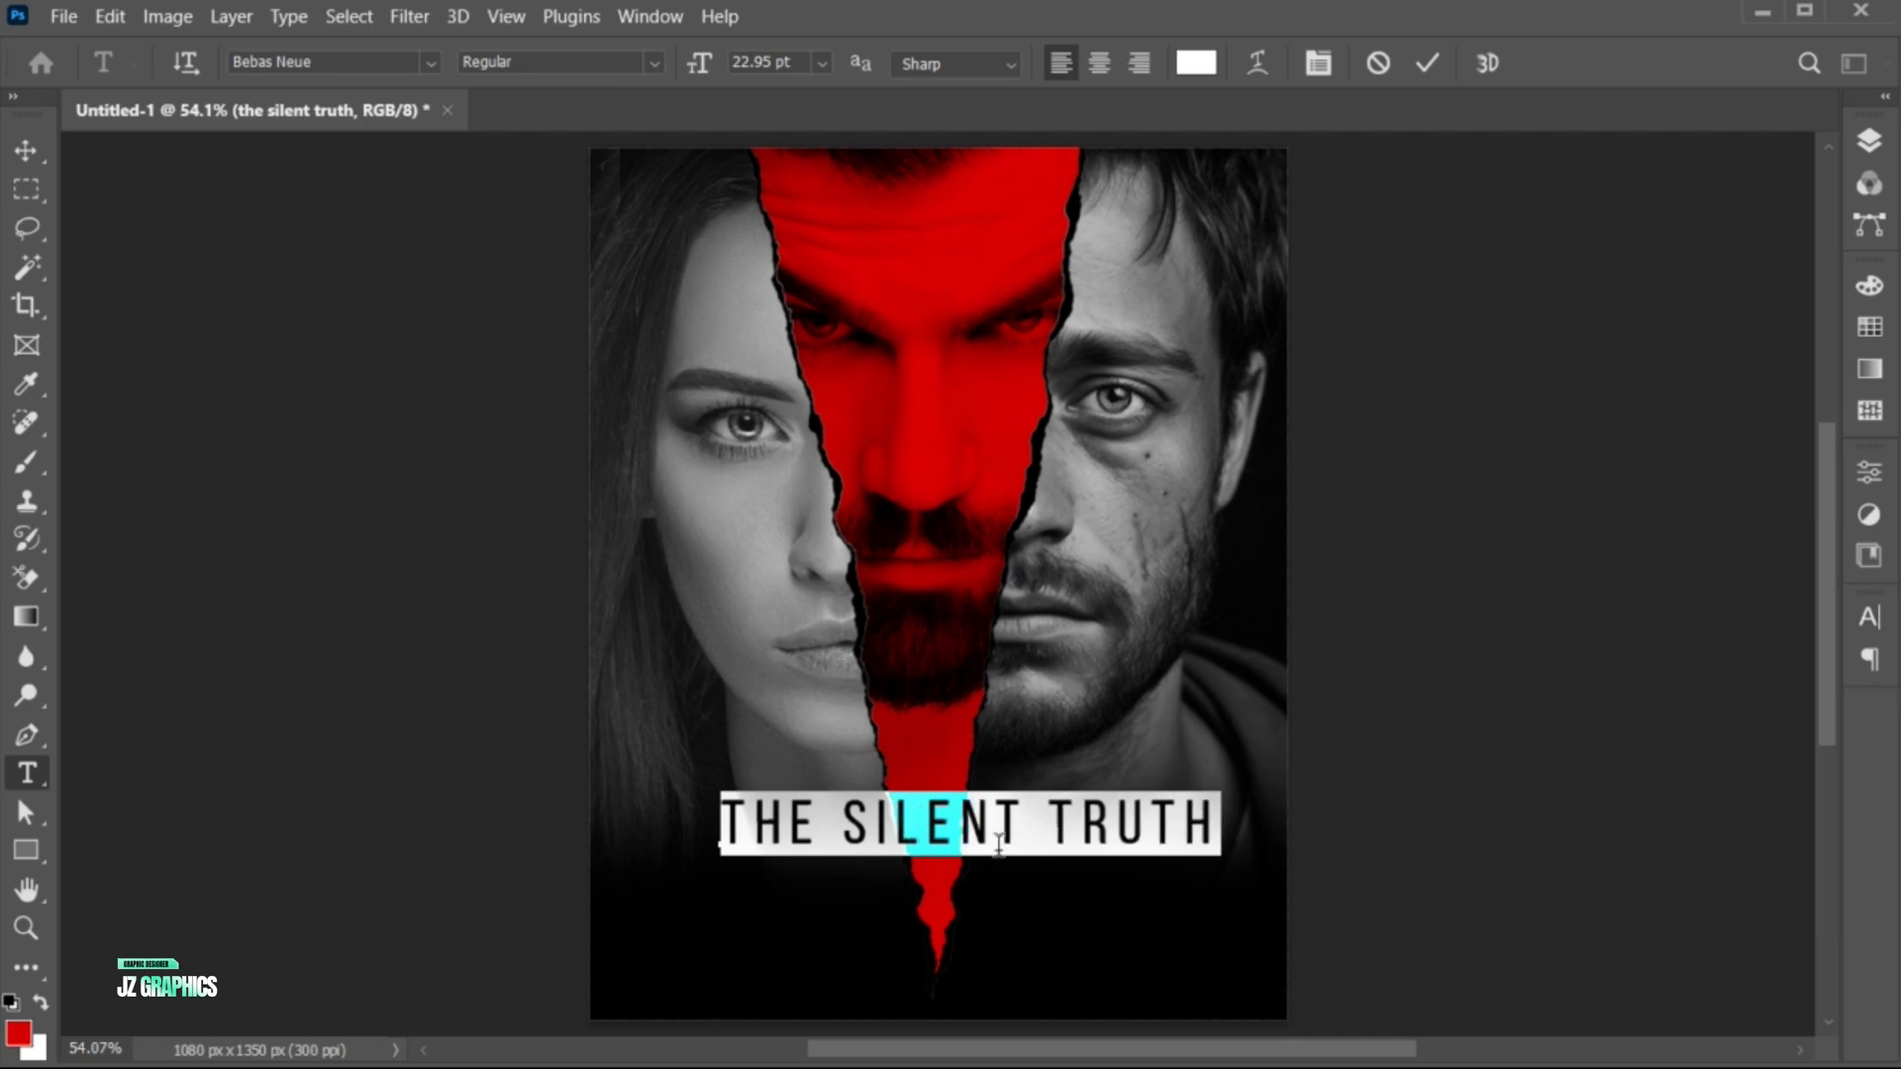
key(ctrl+Return)
key(v)
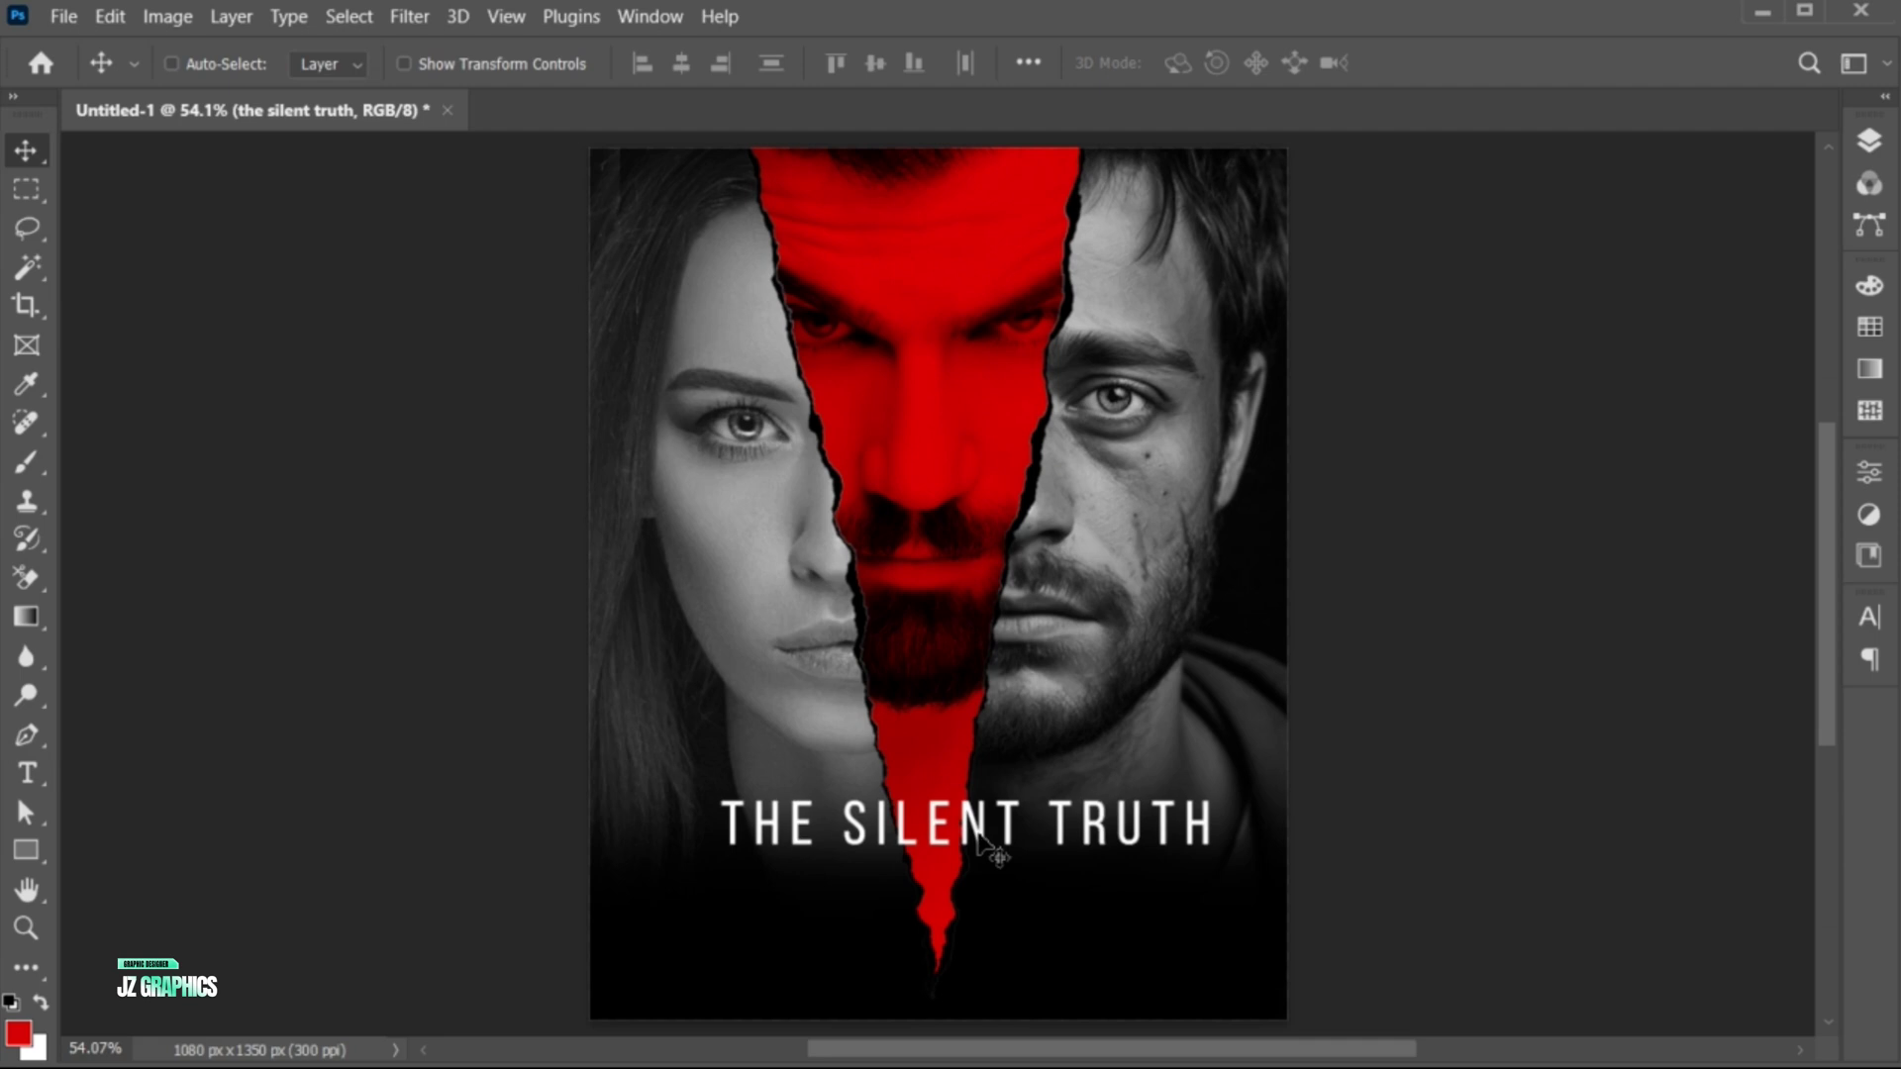
drag(980, 841, 957, 825)
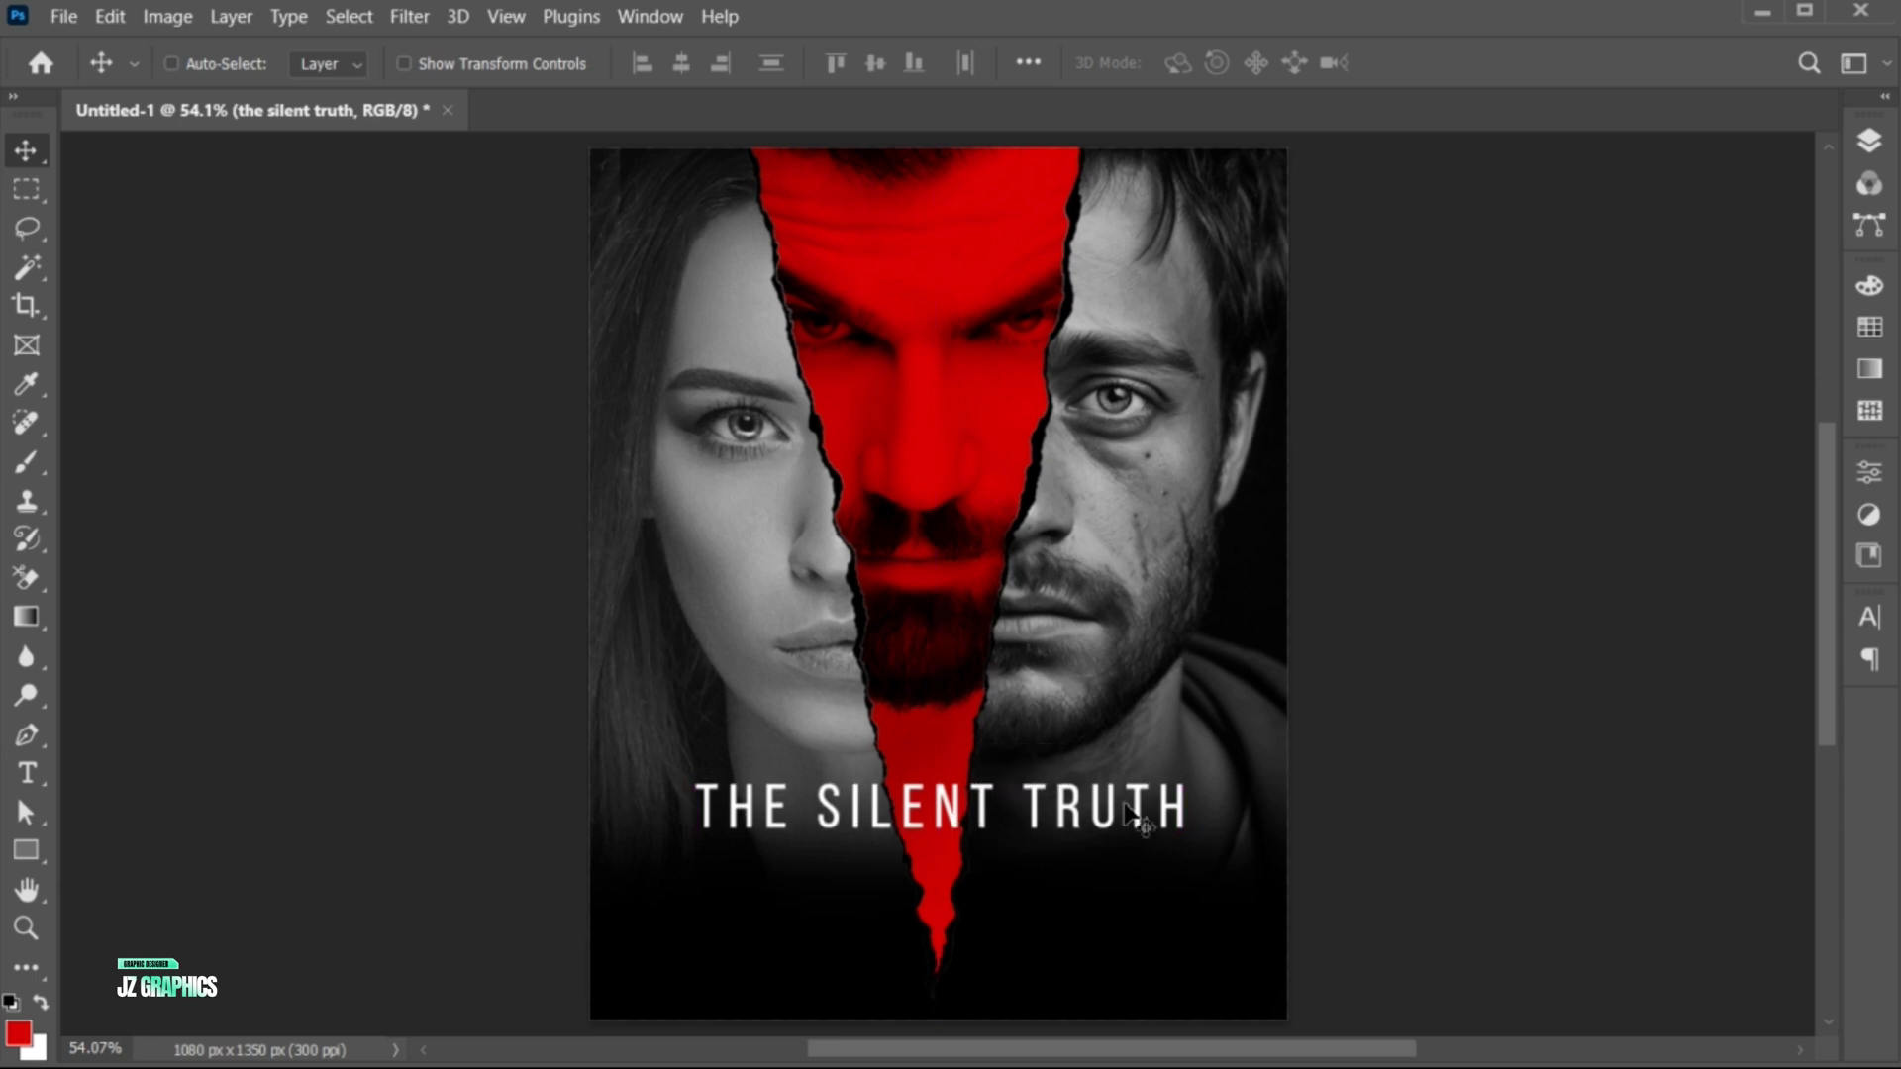
Add the tagline "EVERY SILENCE HAS A SOUND" as a new text layer below the title
click(27, 772)
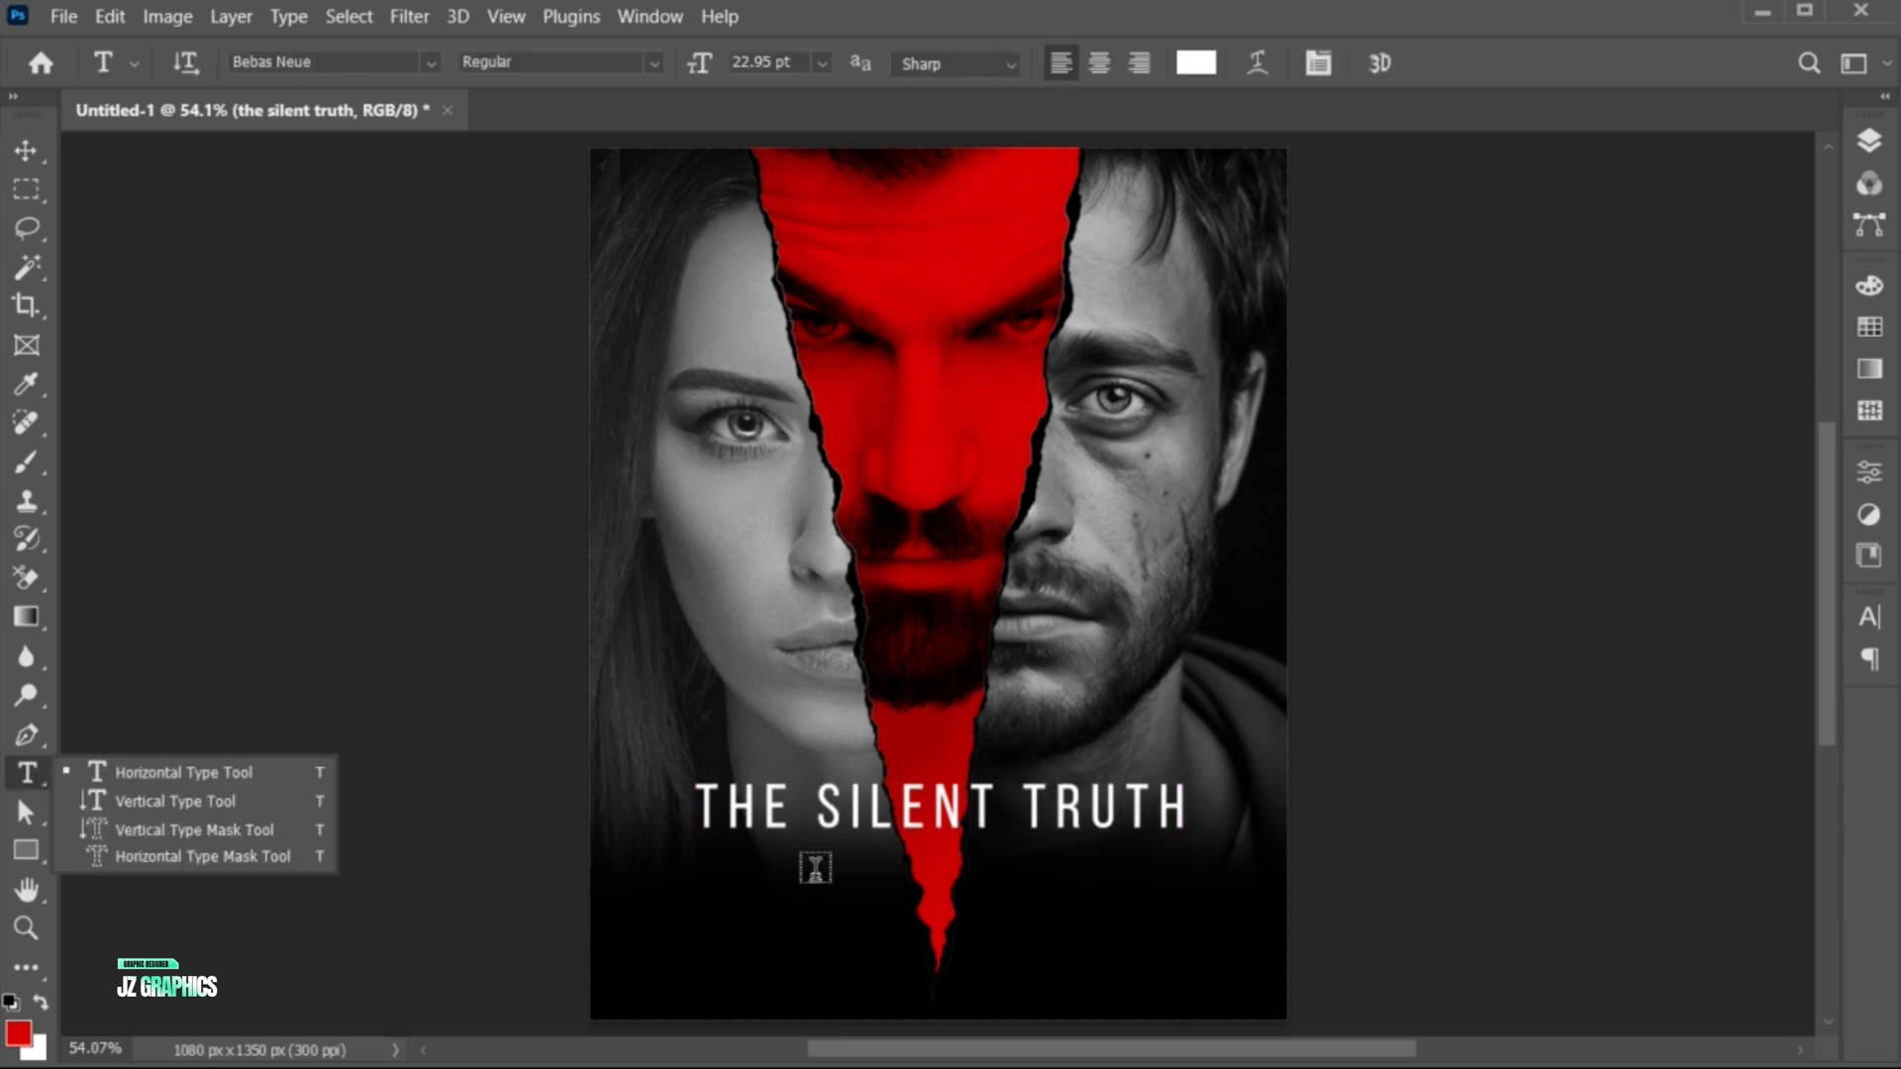
click(807, 871)
click(809, 871)
text(every silence)
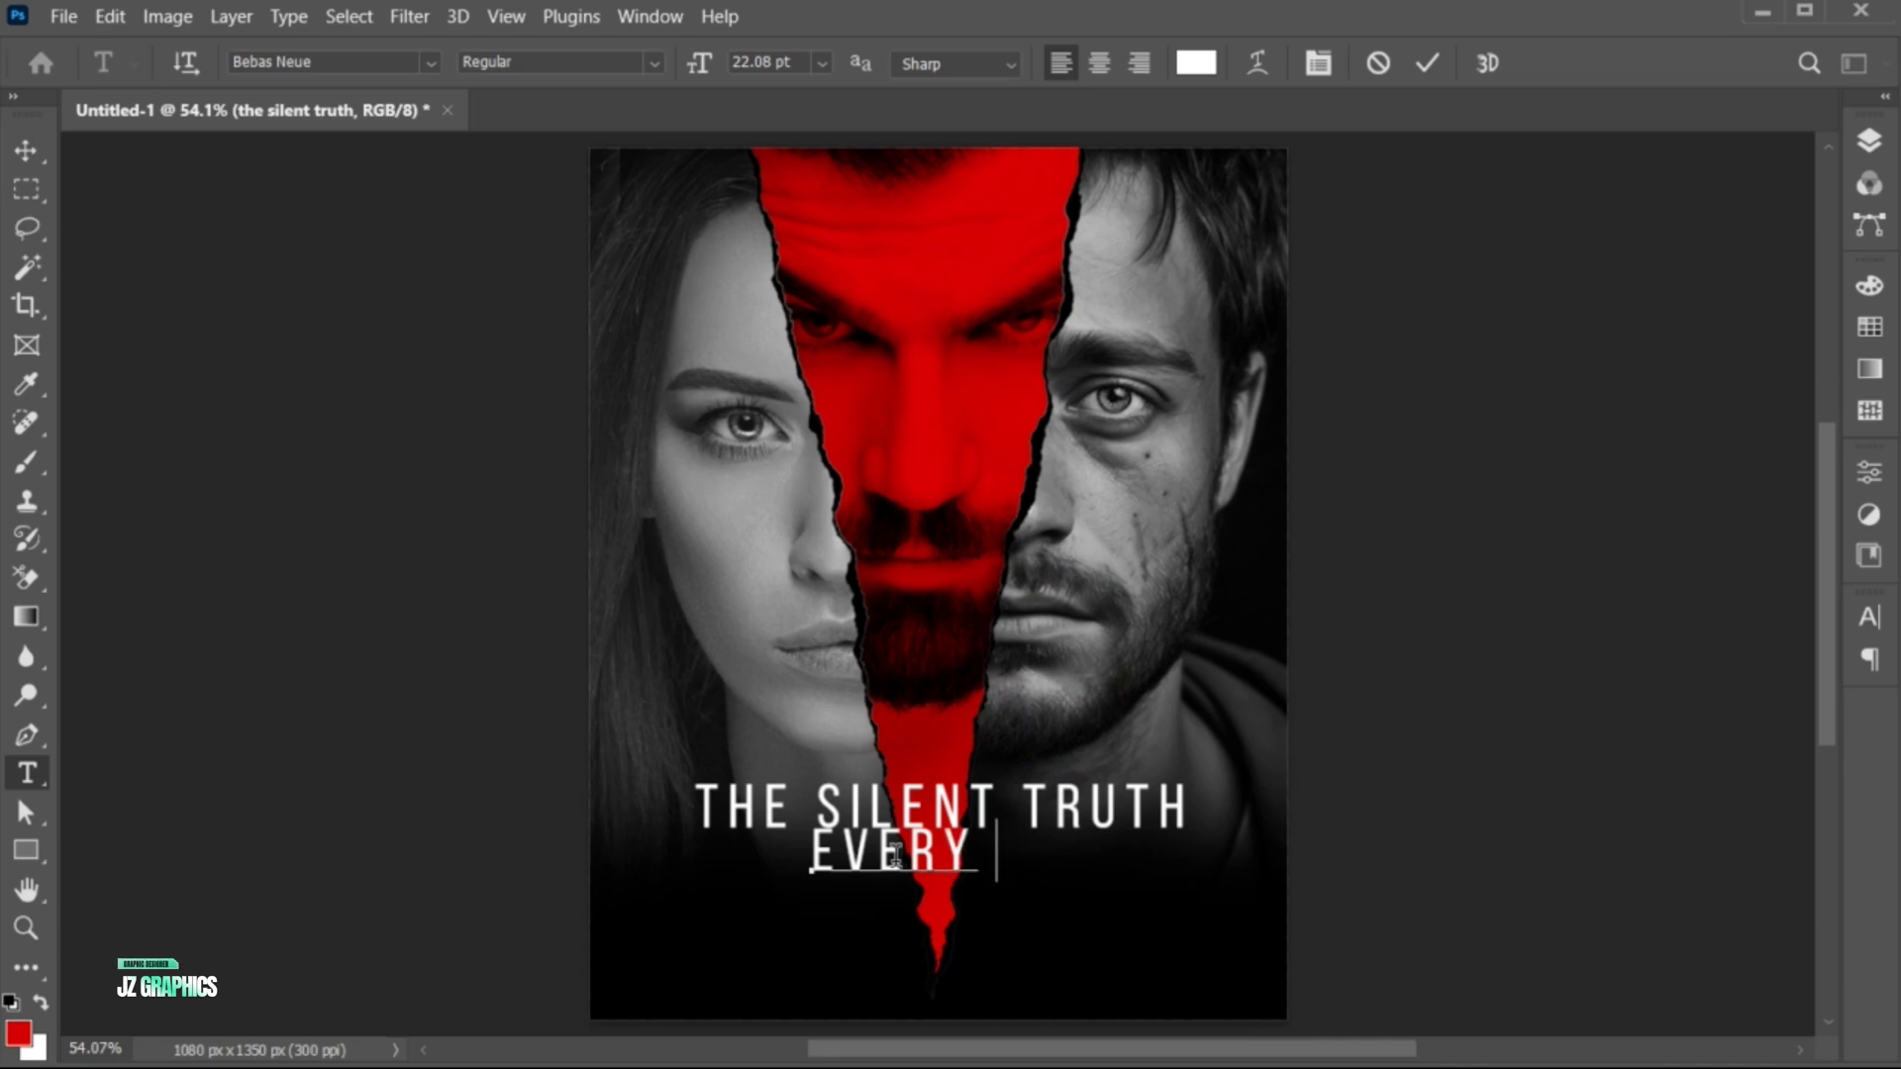
text( ha)
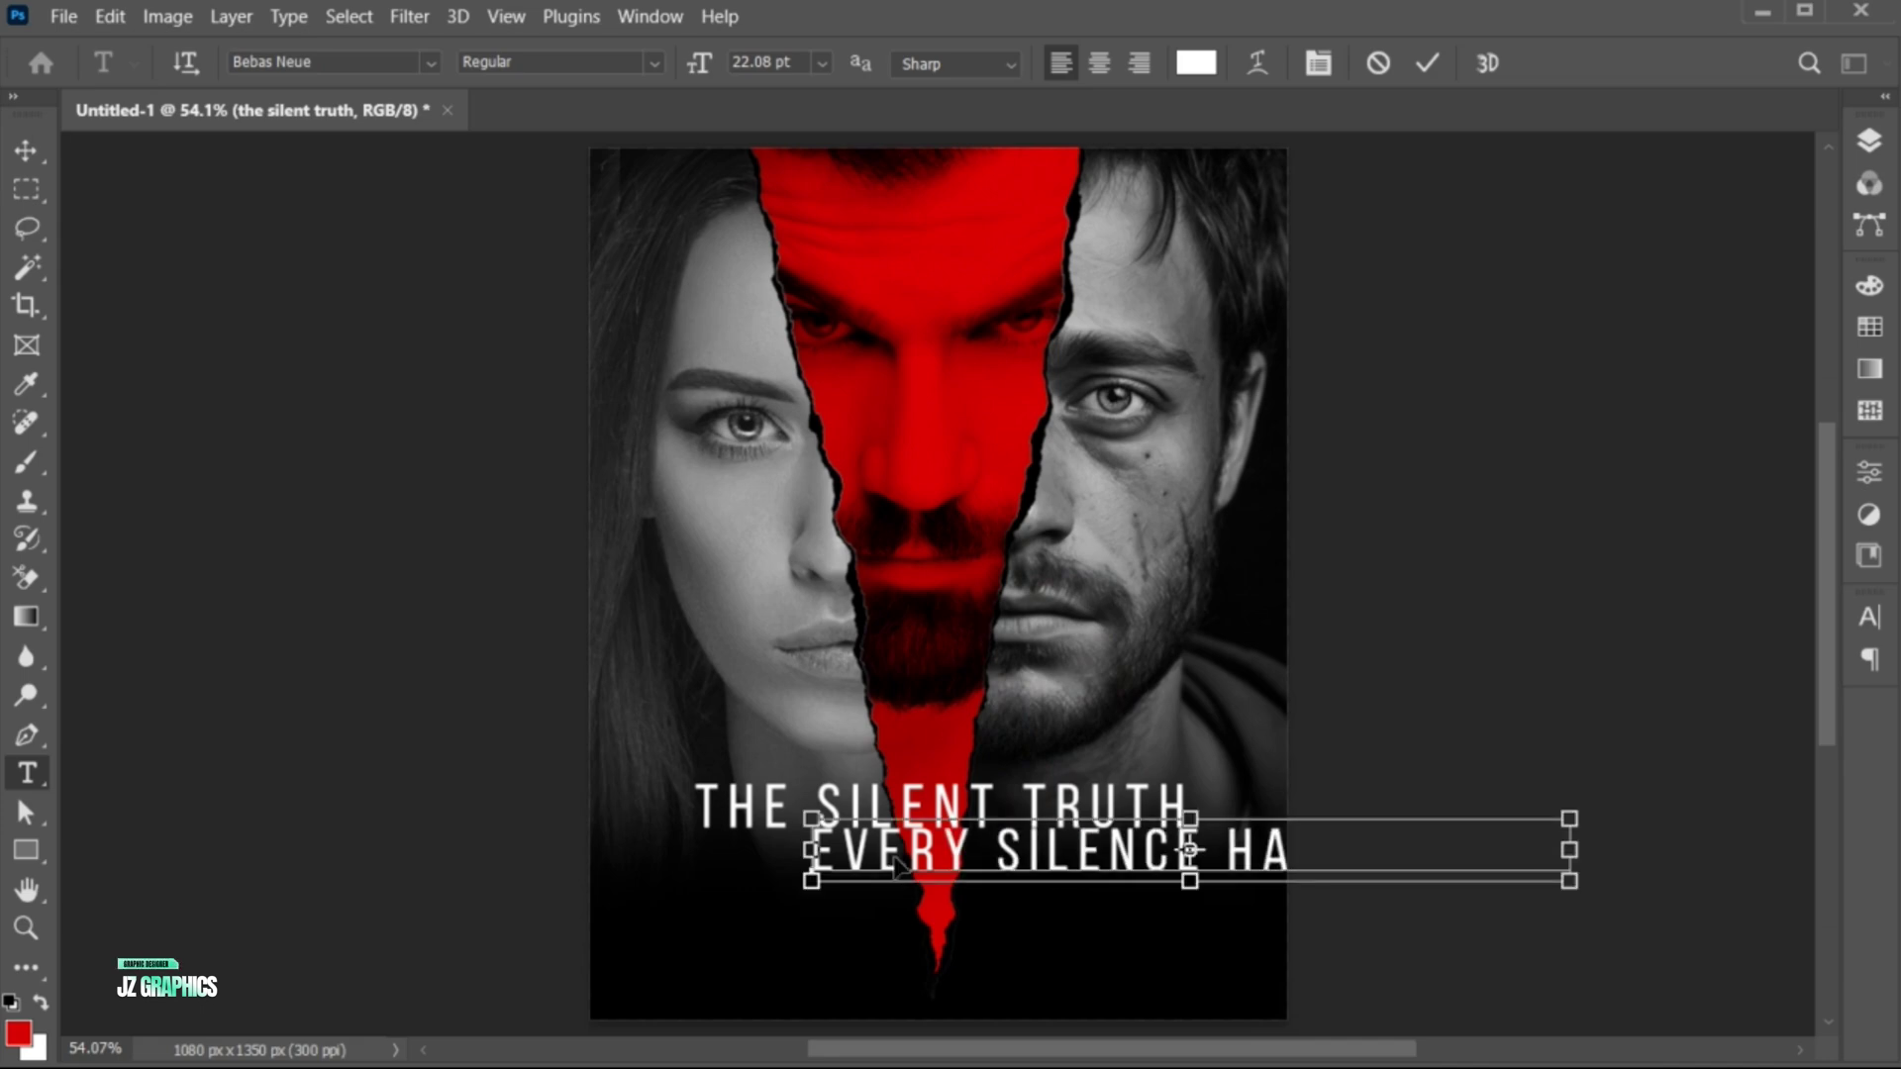
Change the whole tagline's font to Roboto Light
key(ctrl+a)
click(1868, 621)
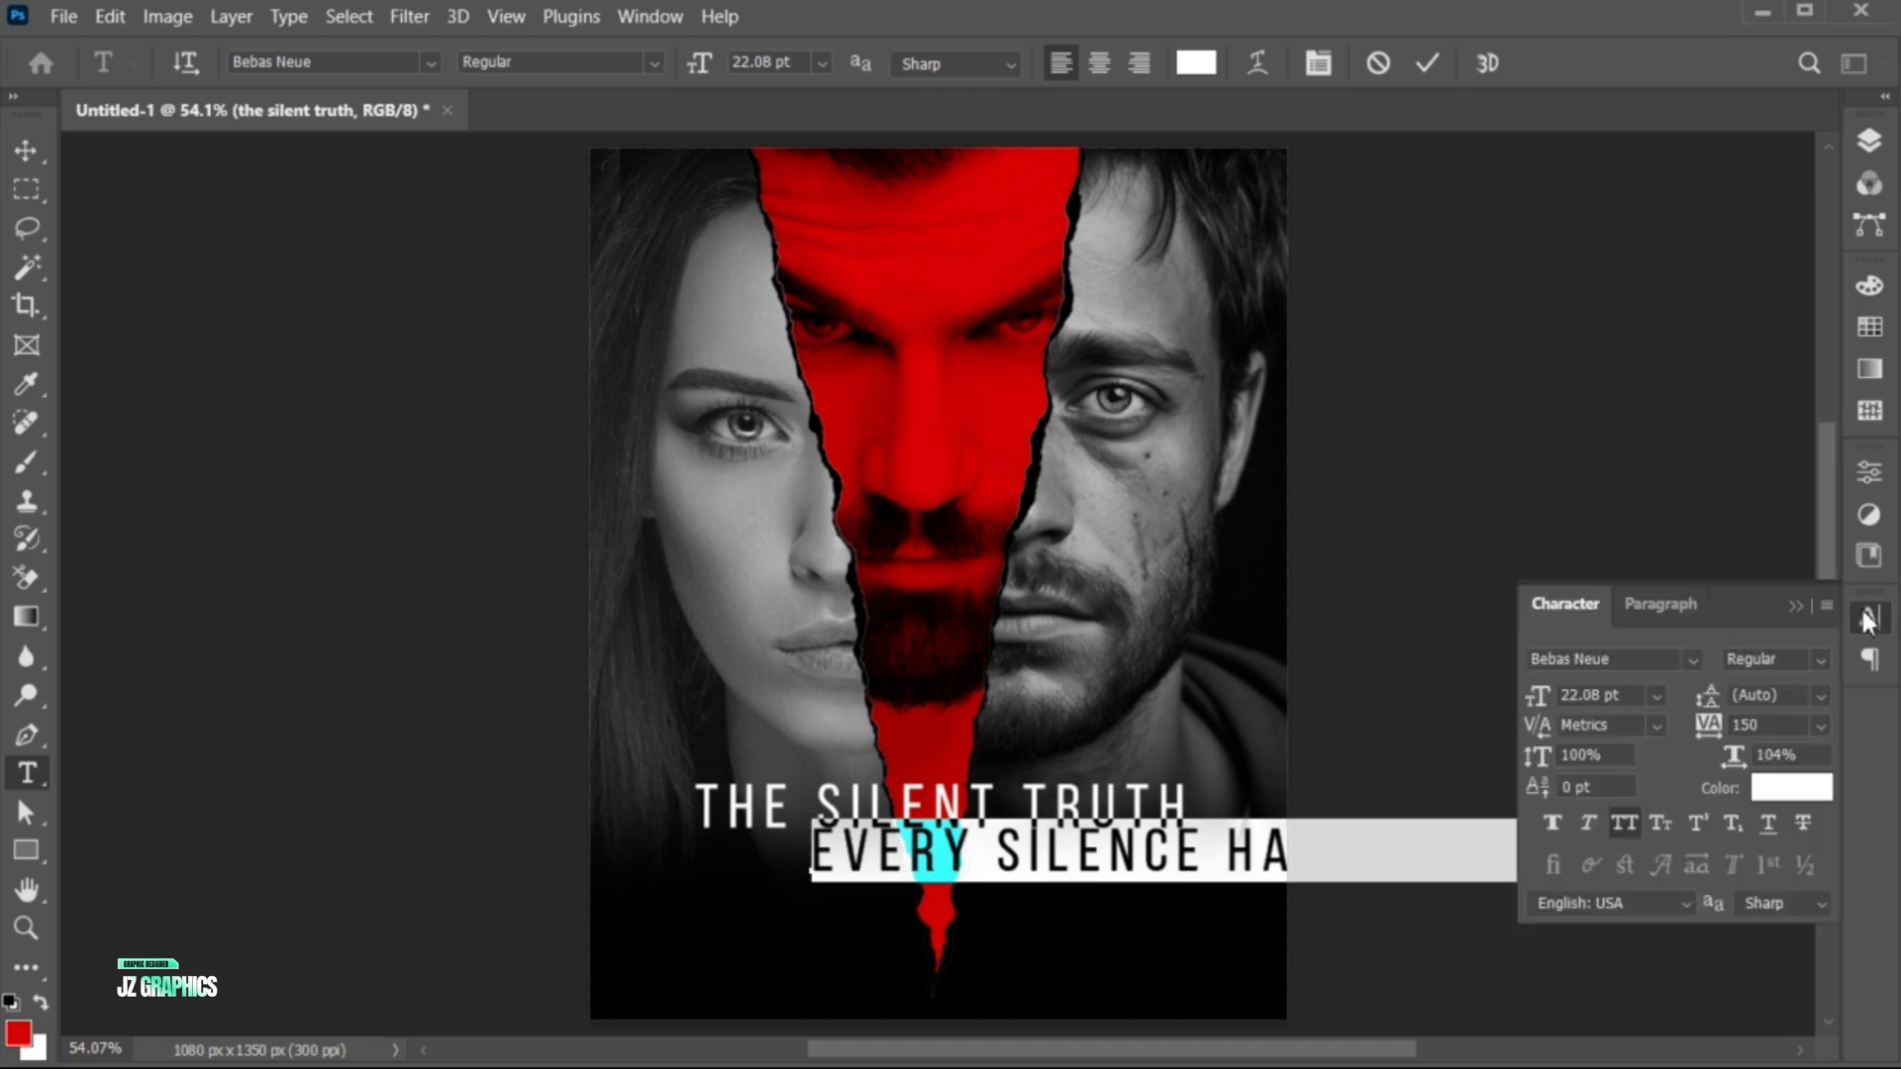
click(1622, 663)
text(roboto)
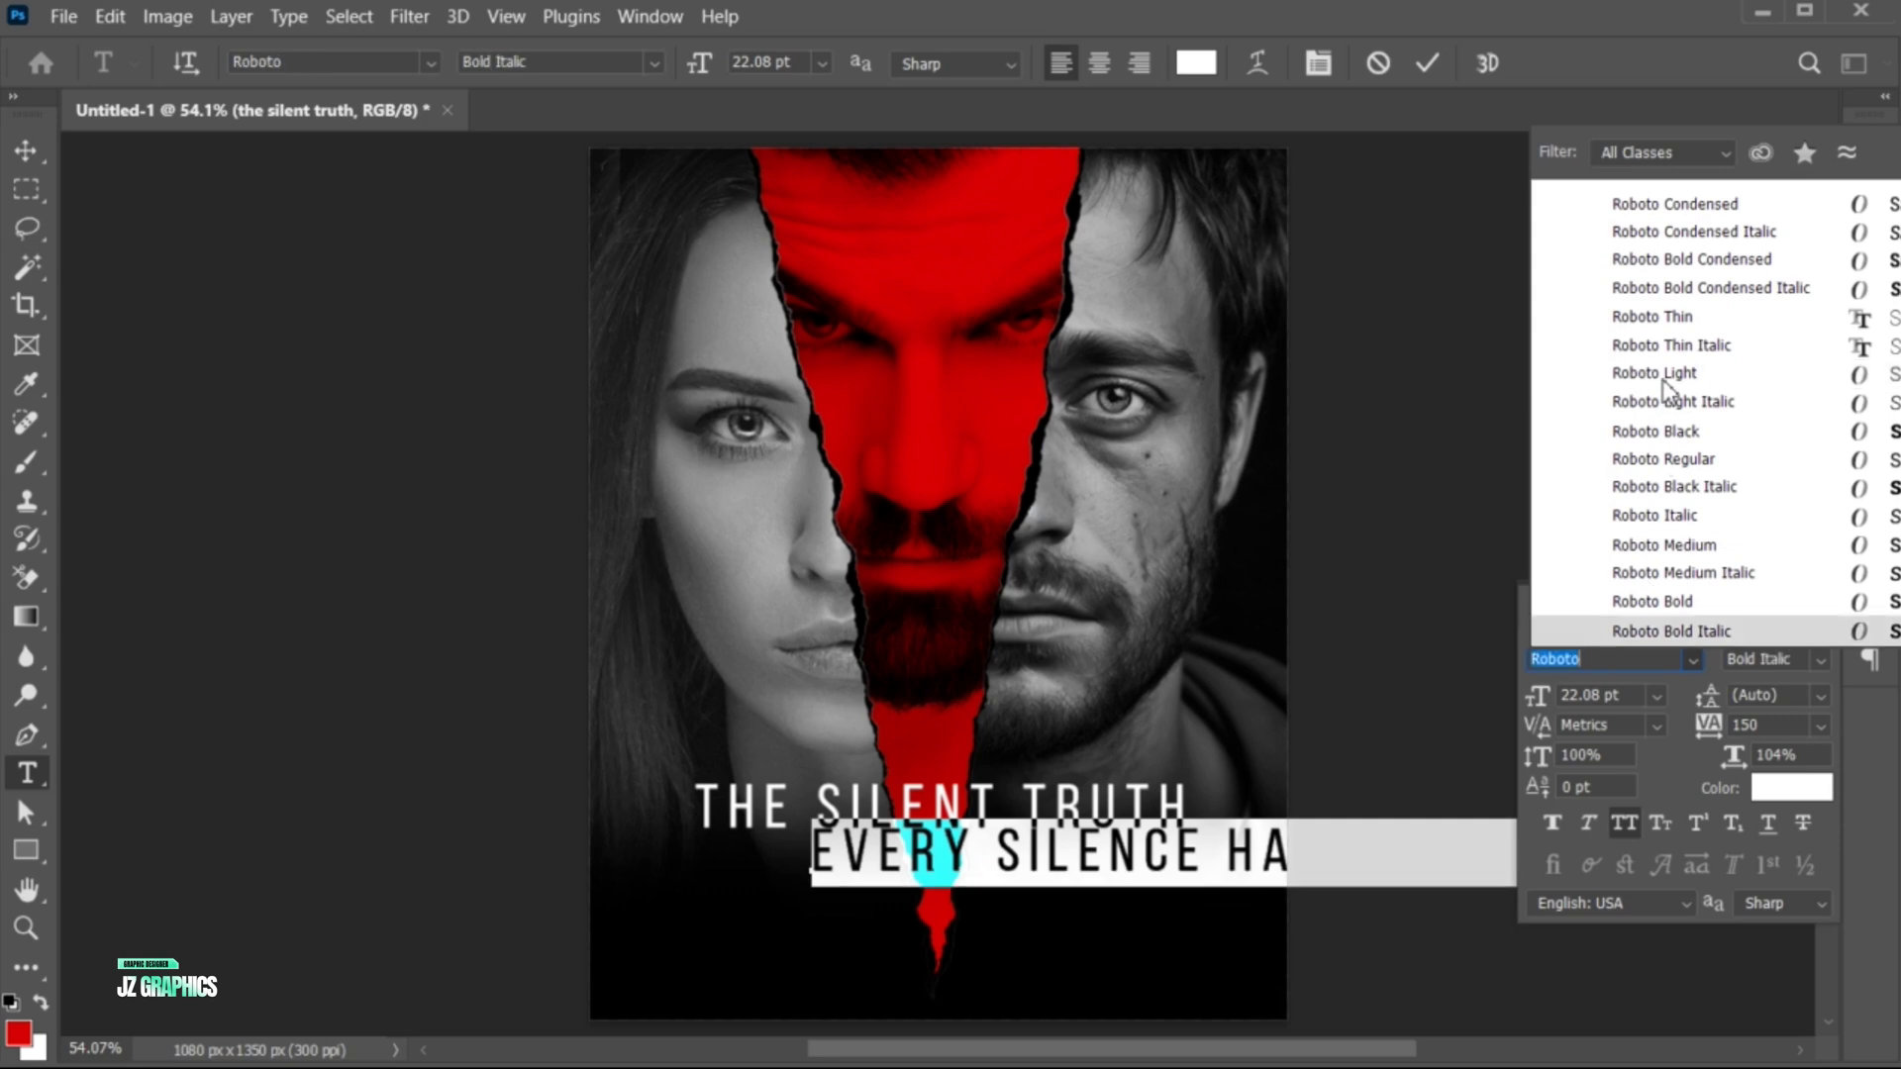
click(1651, 372)
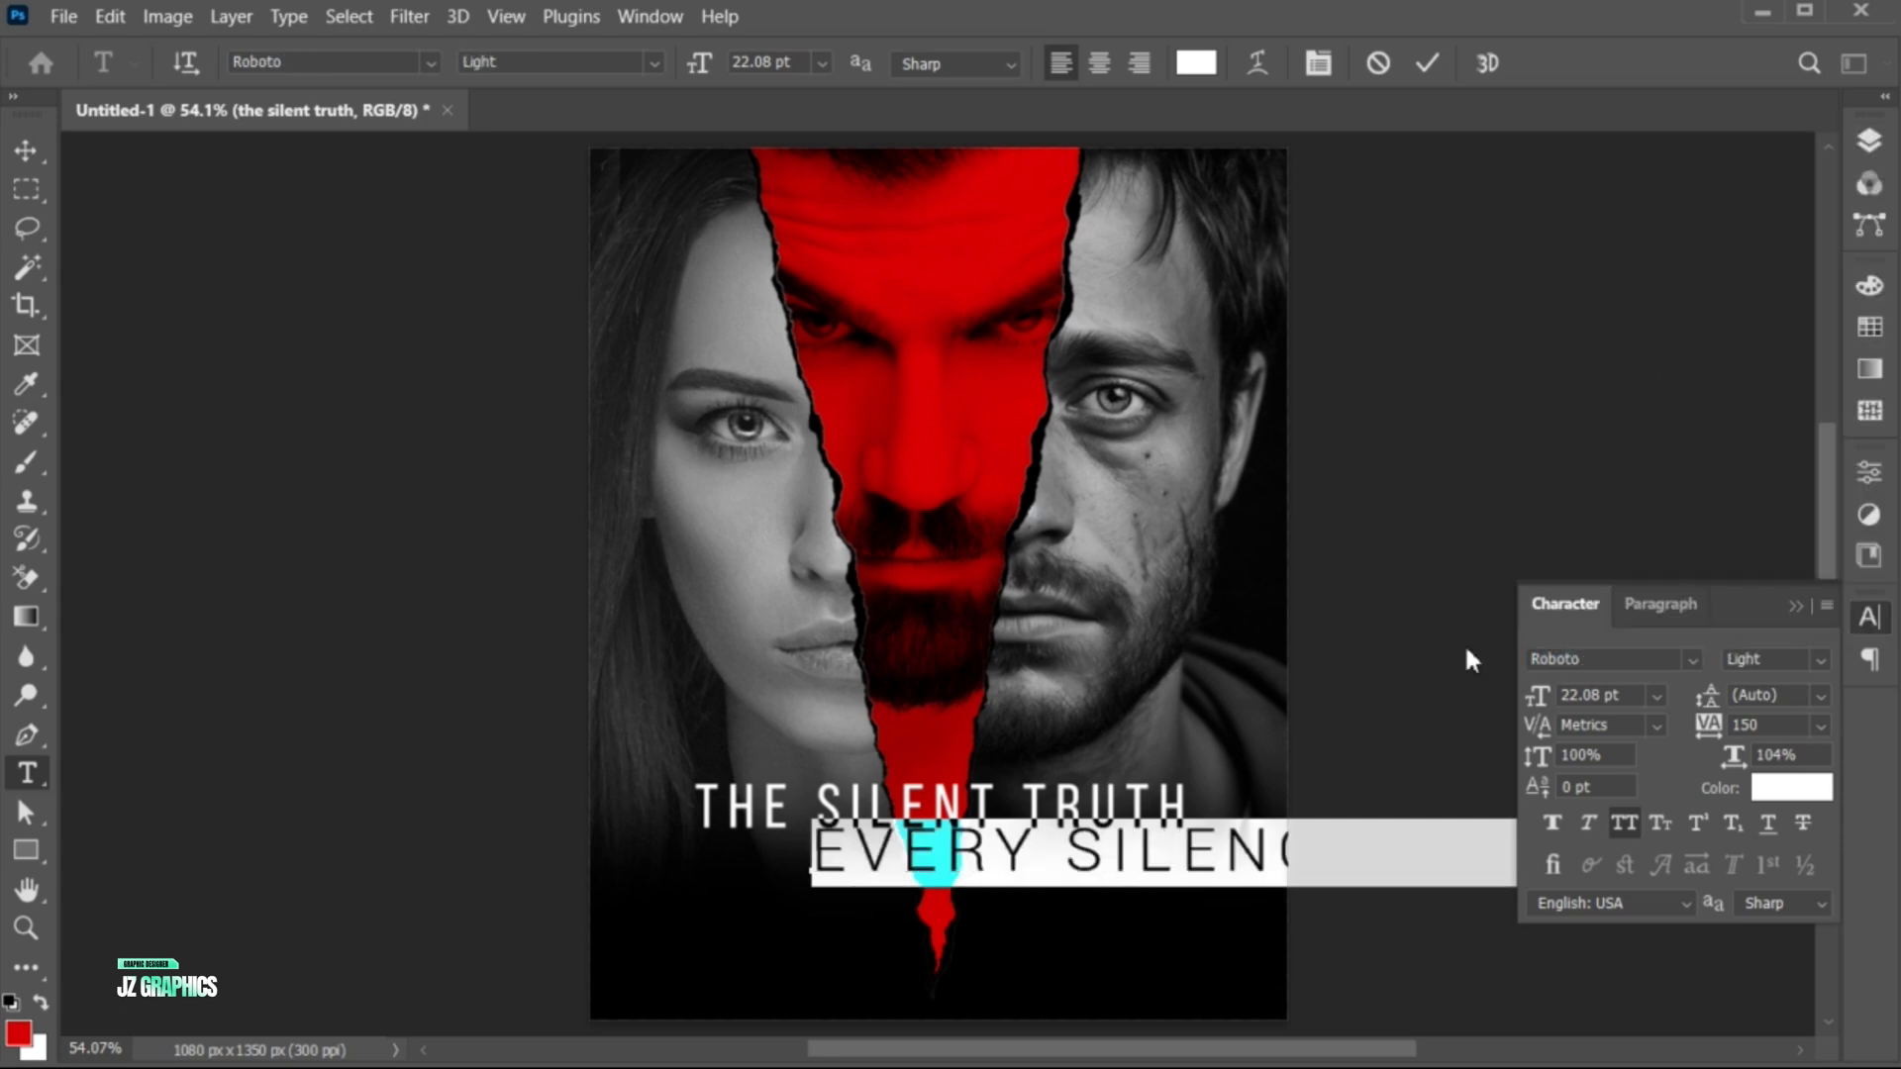
key(ctrl+Return)
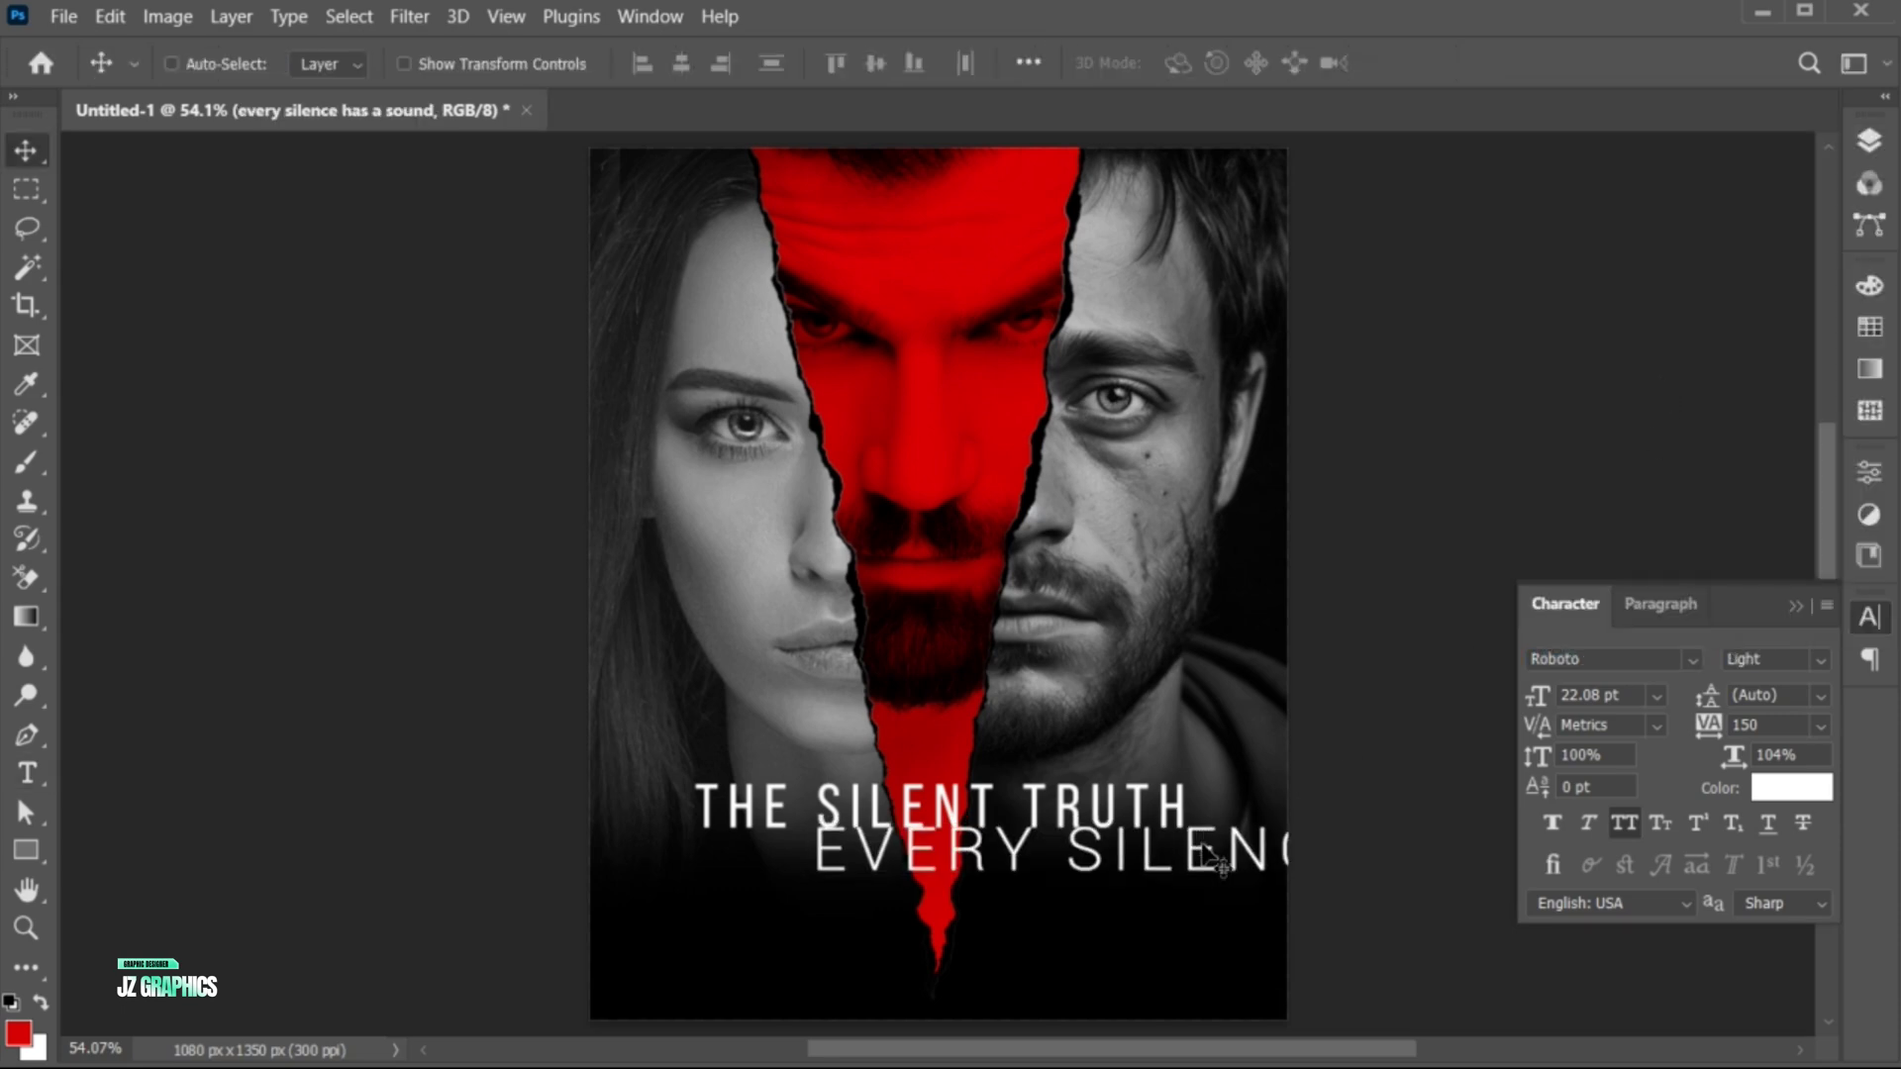
Scale the tagline down to about 7.9 pt and centre it just beneath the title
key(ctrl+t)
drag(1349, 888, 850, 865)
key(Return)
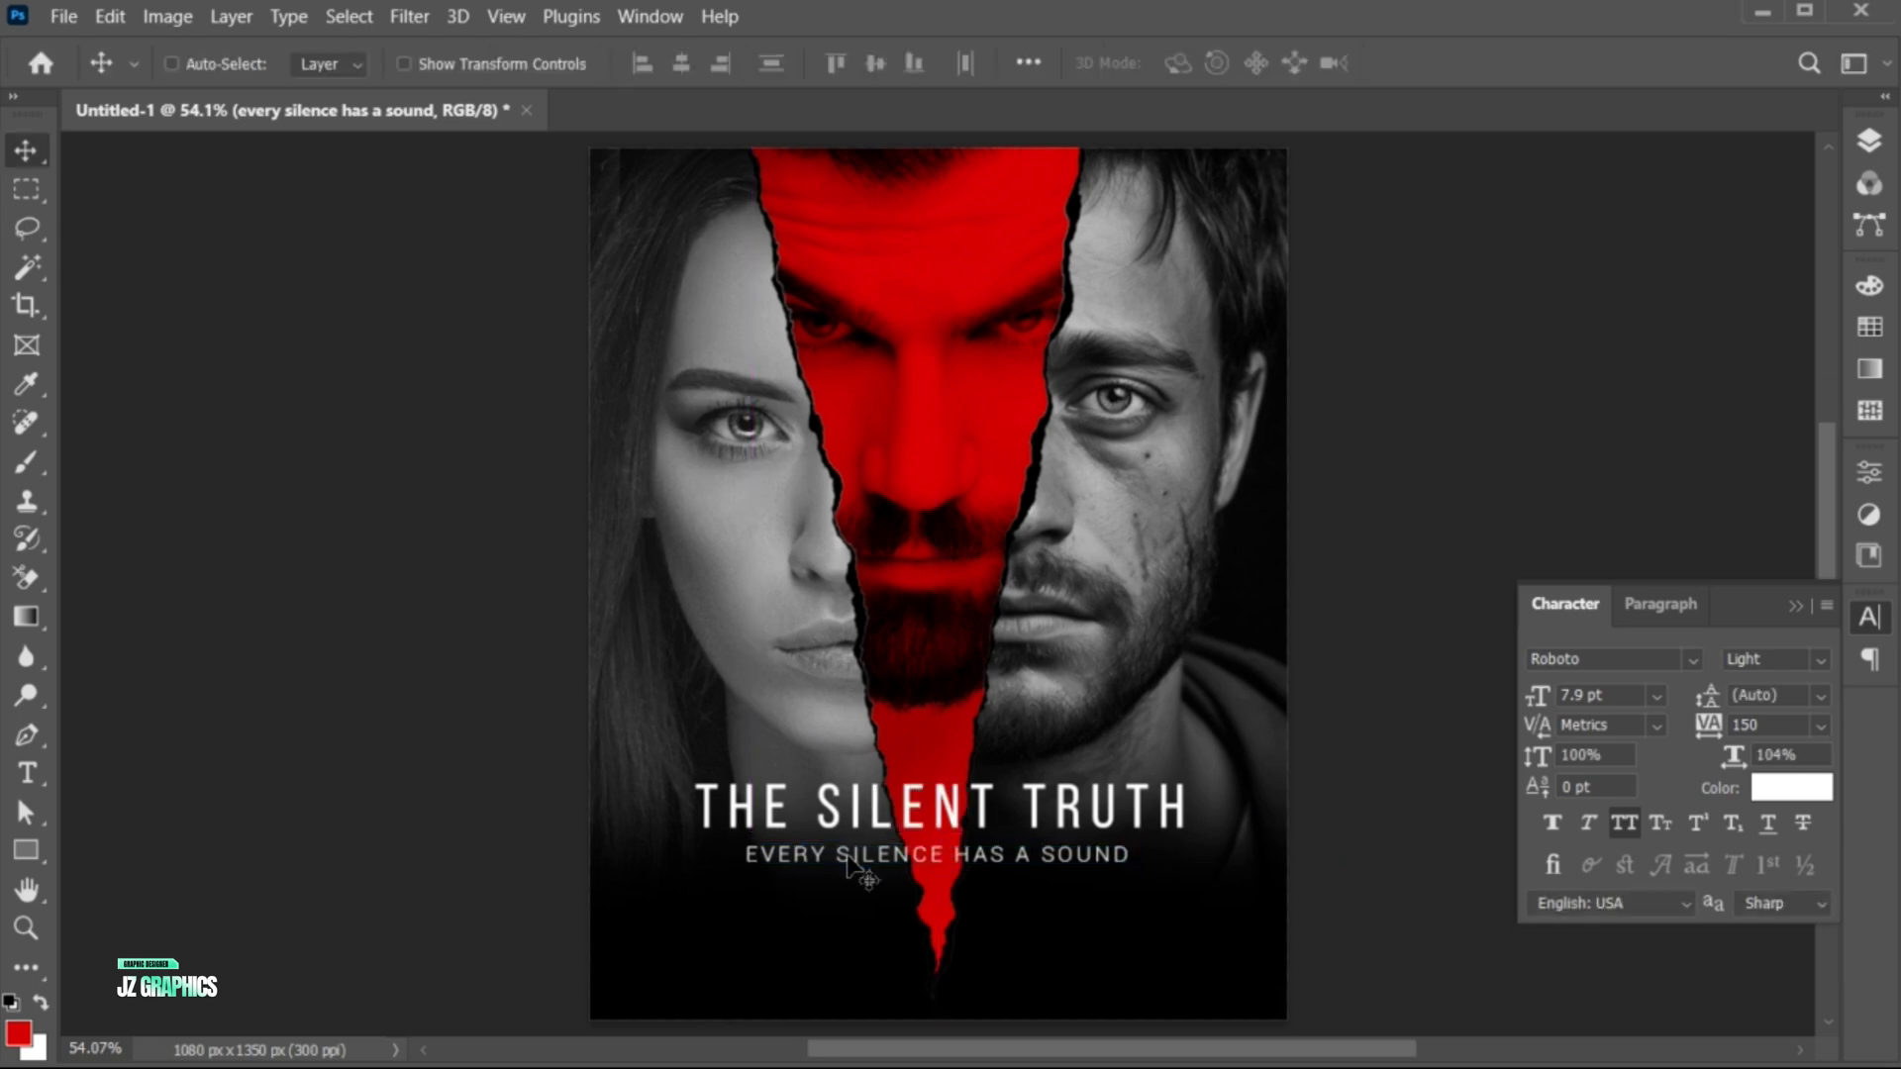
Colour the whole tagline red with the hex value d20303
double_click(846, 859)
click(1791, 787)
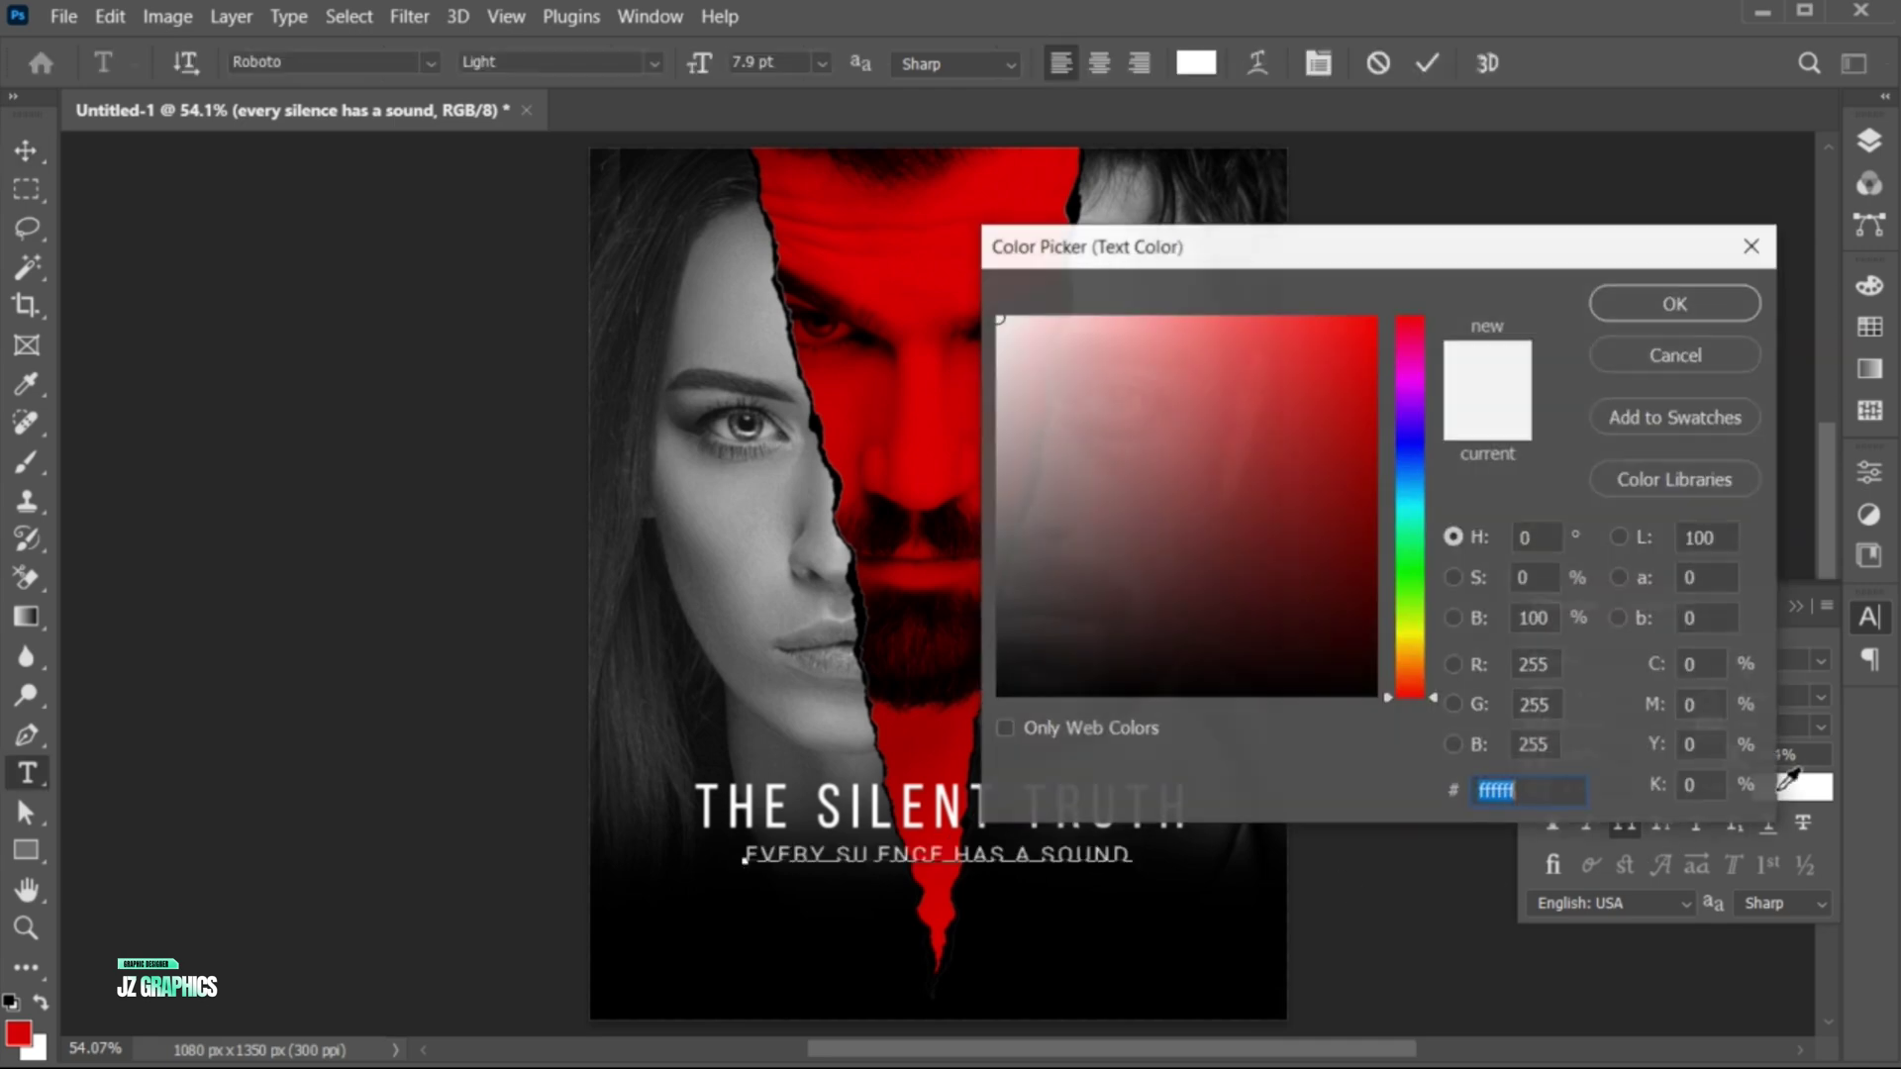
text(d20303)
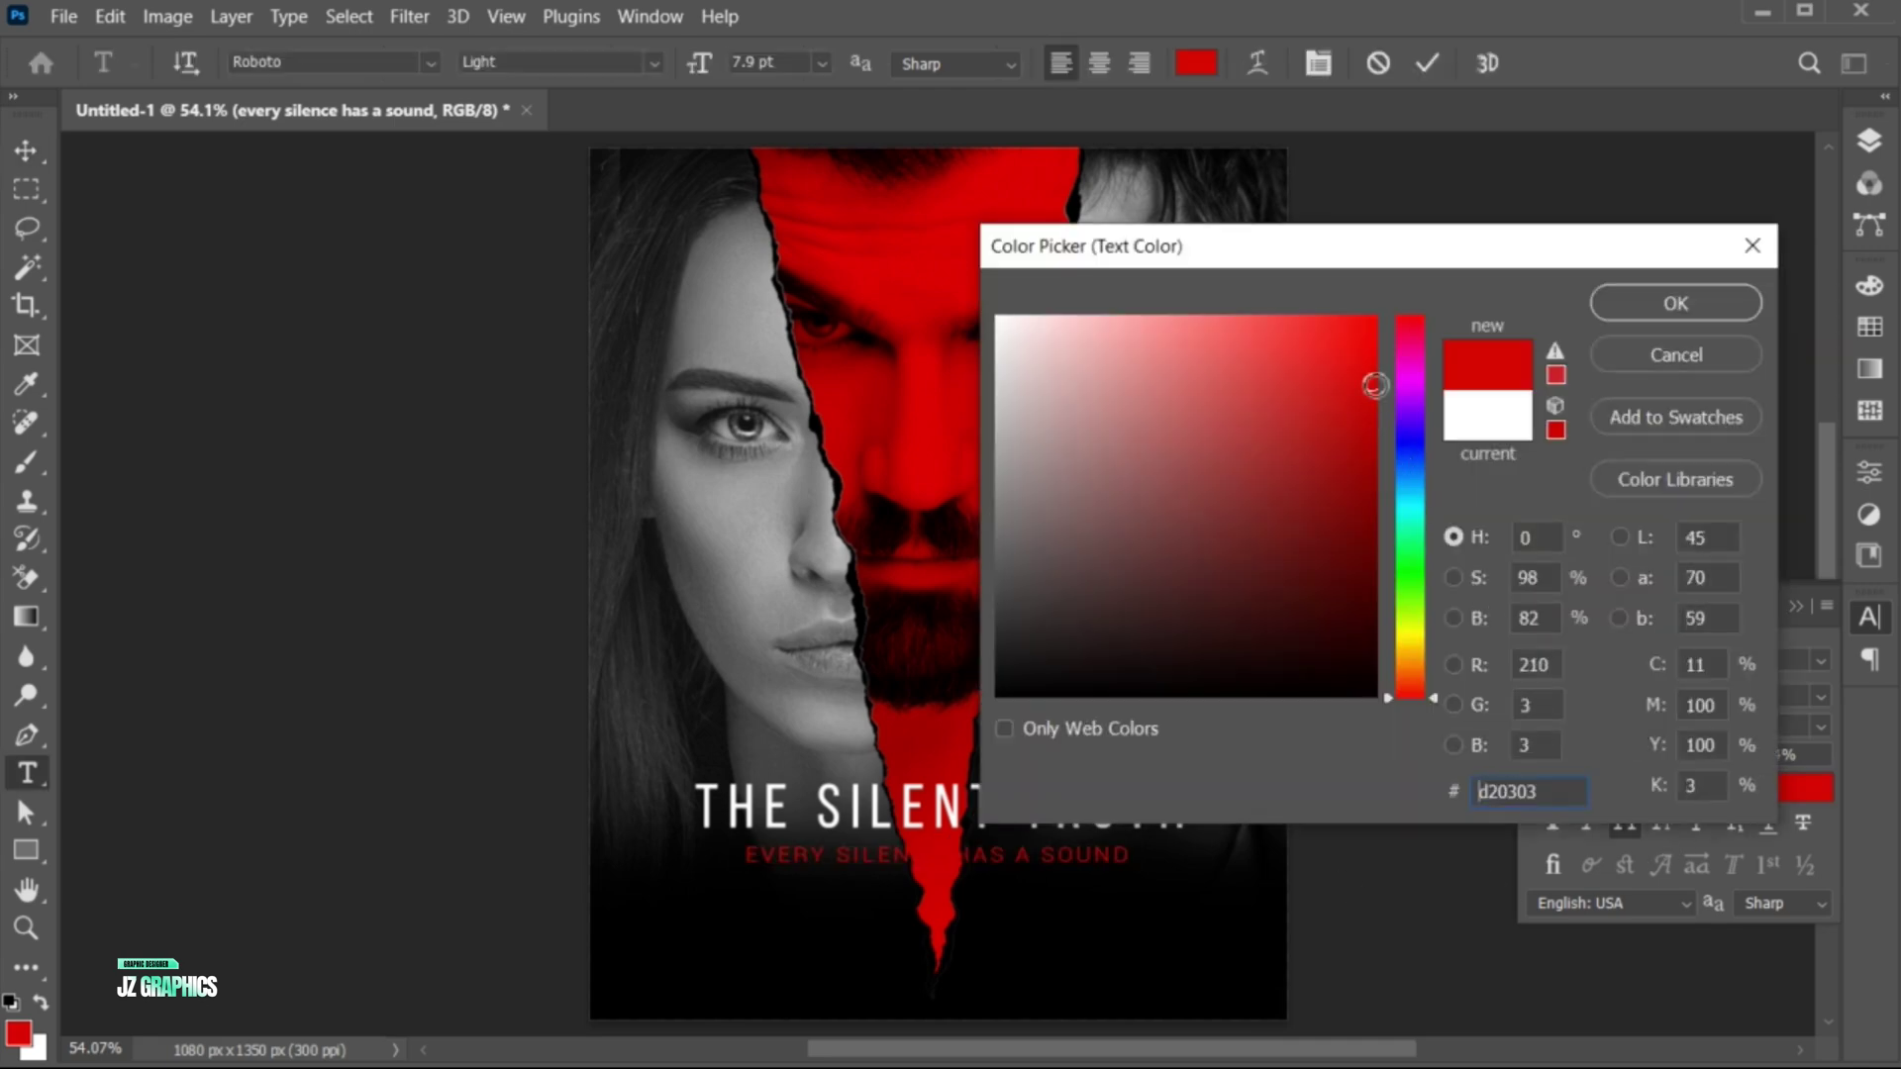
click(1684, 297)
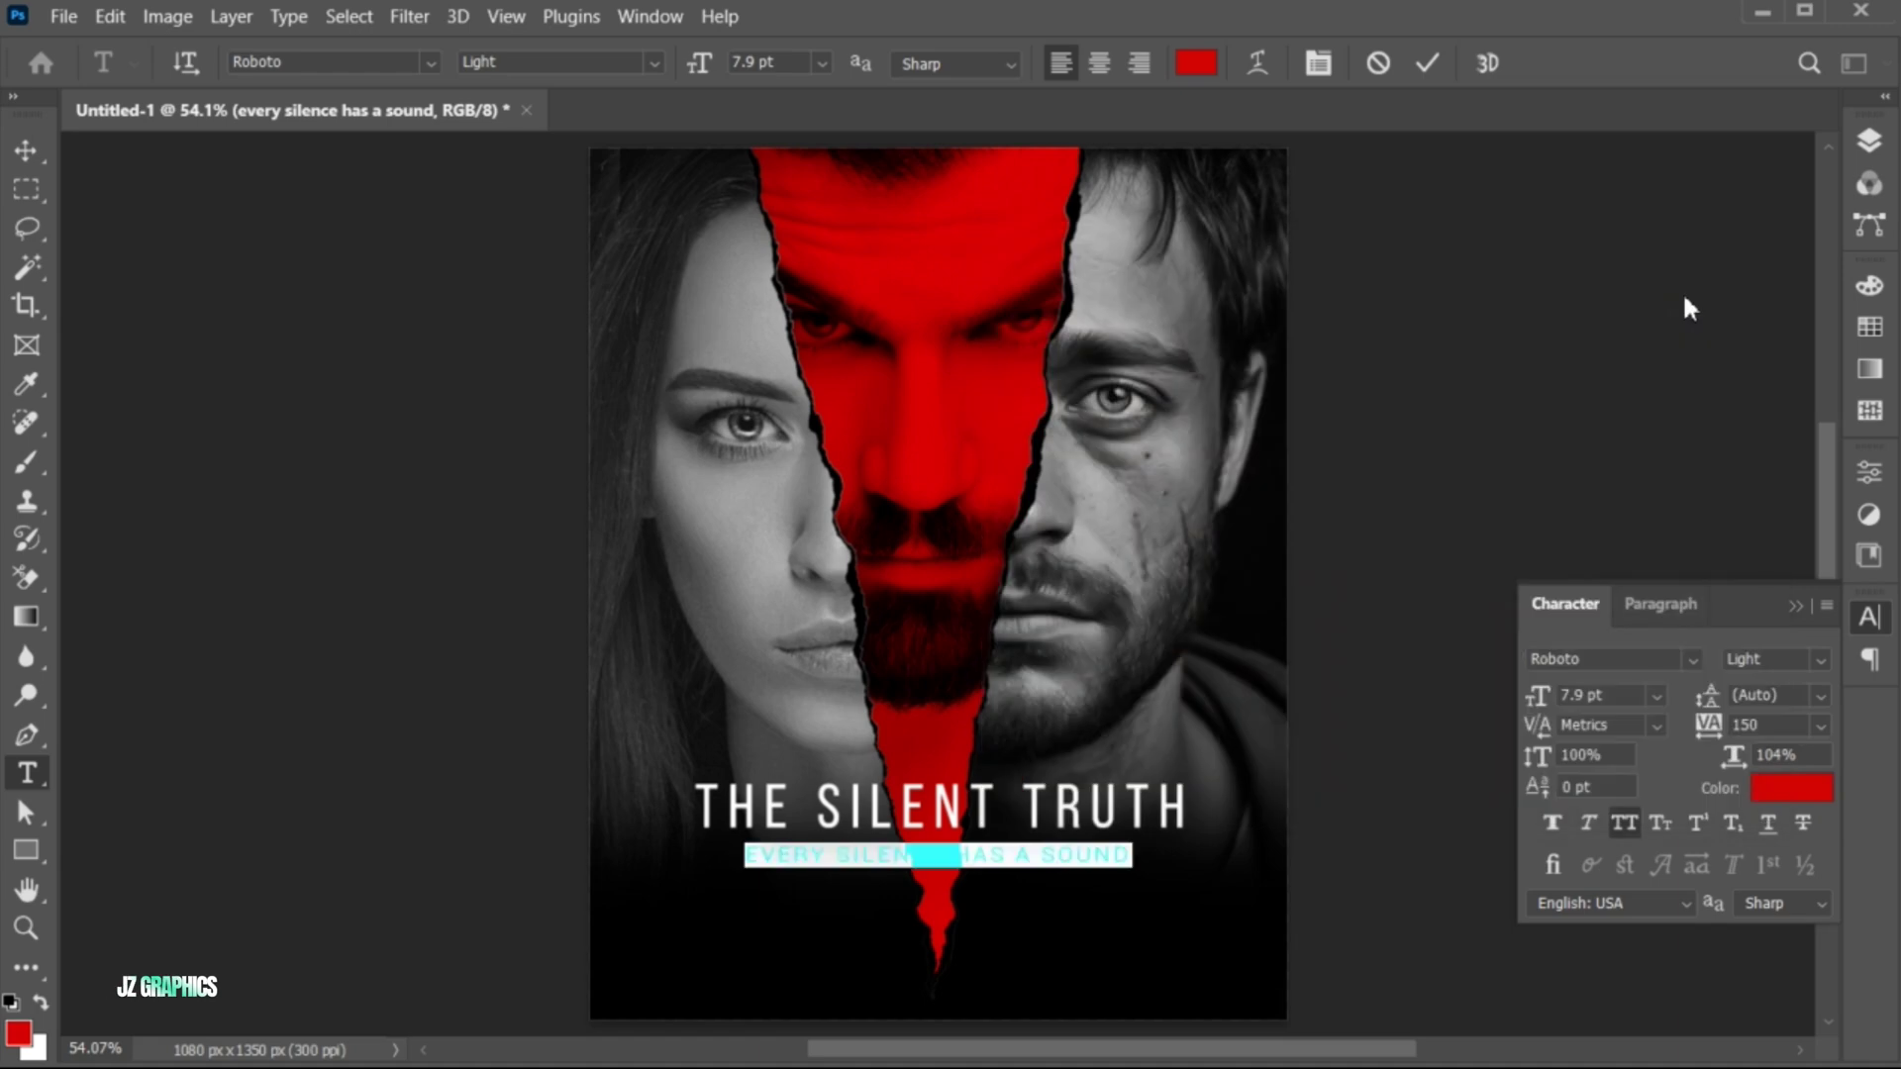
Recolour only the tagline letters that overlap the red rip to black, 000000
click(910, 857)
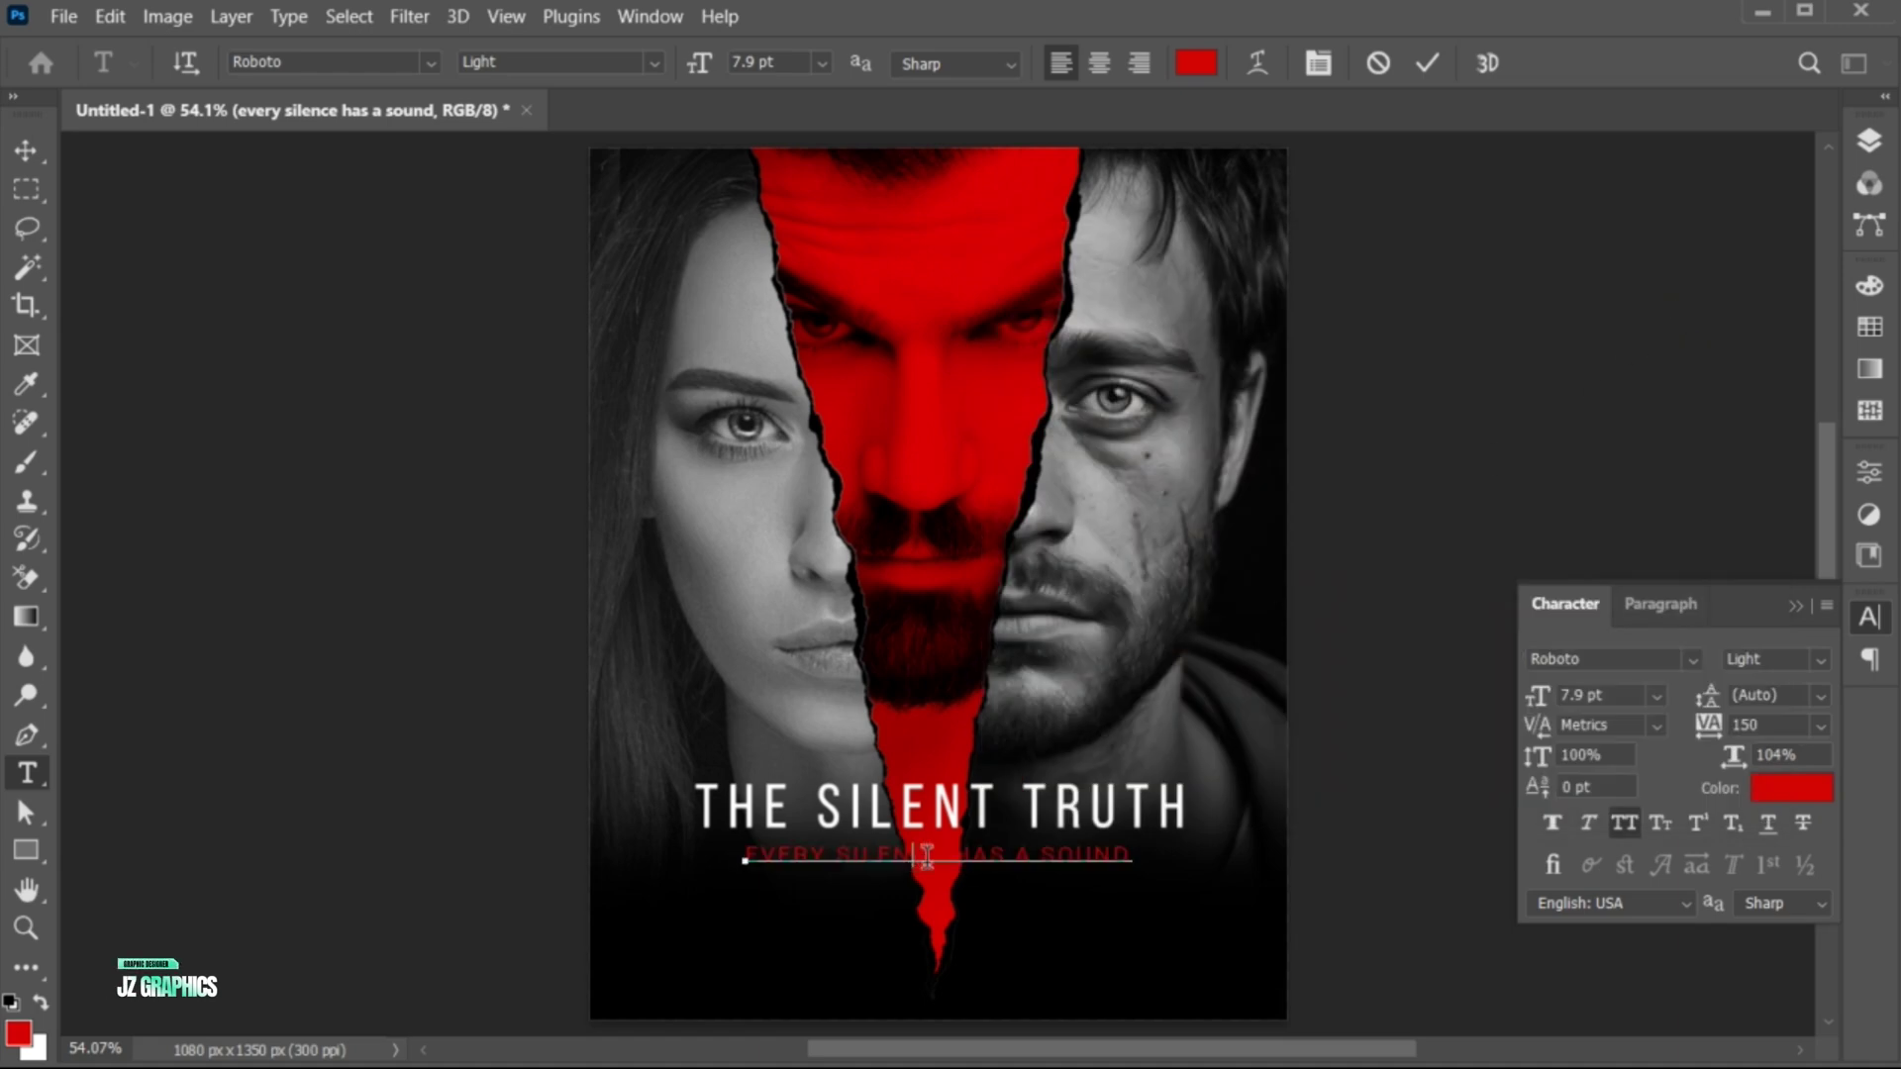
drag(925, 857, 959, 857)
click(1197, 63)
click(793, 952)
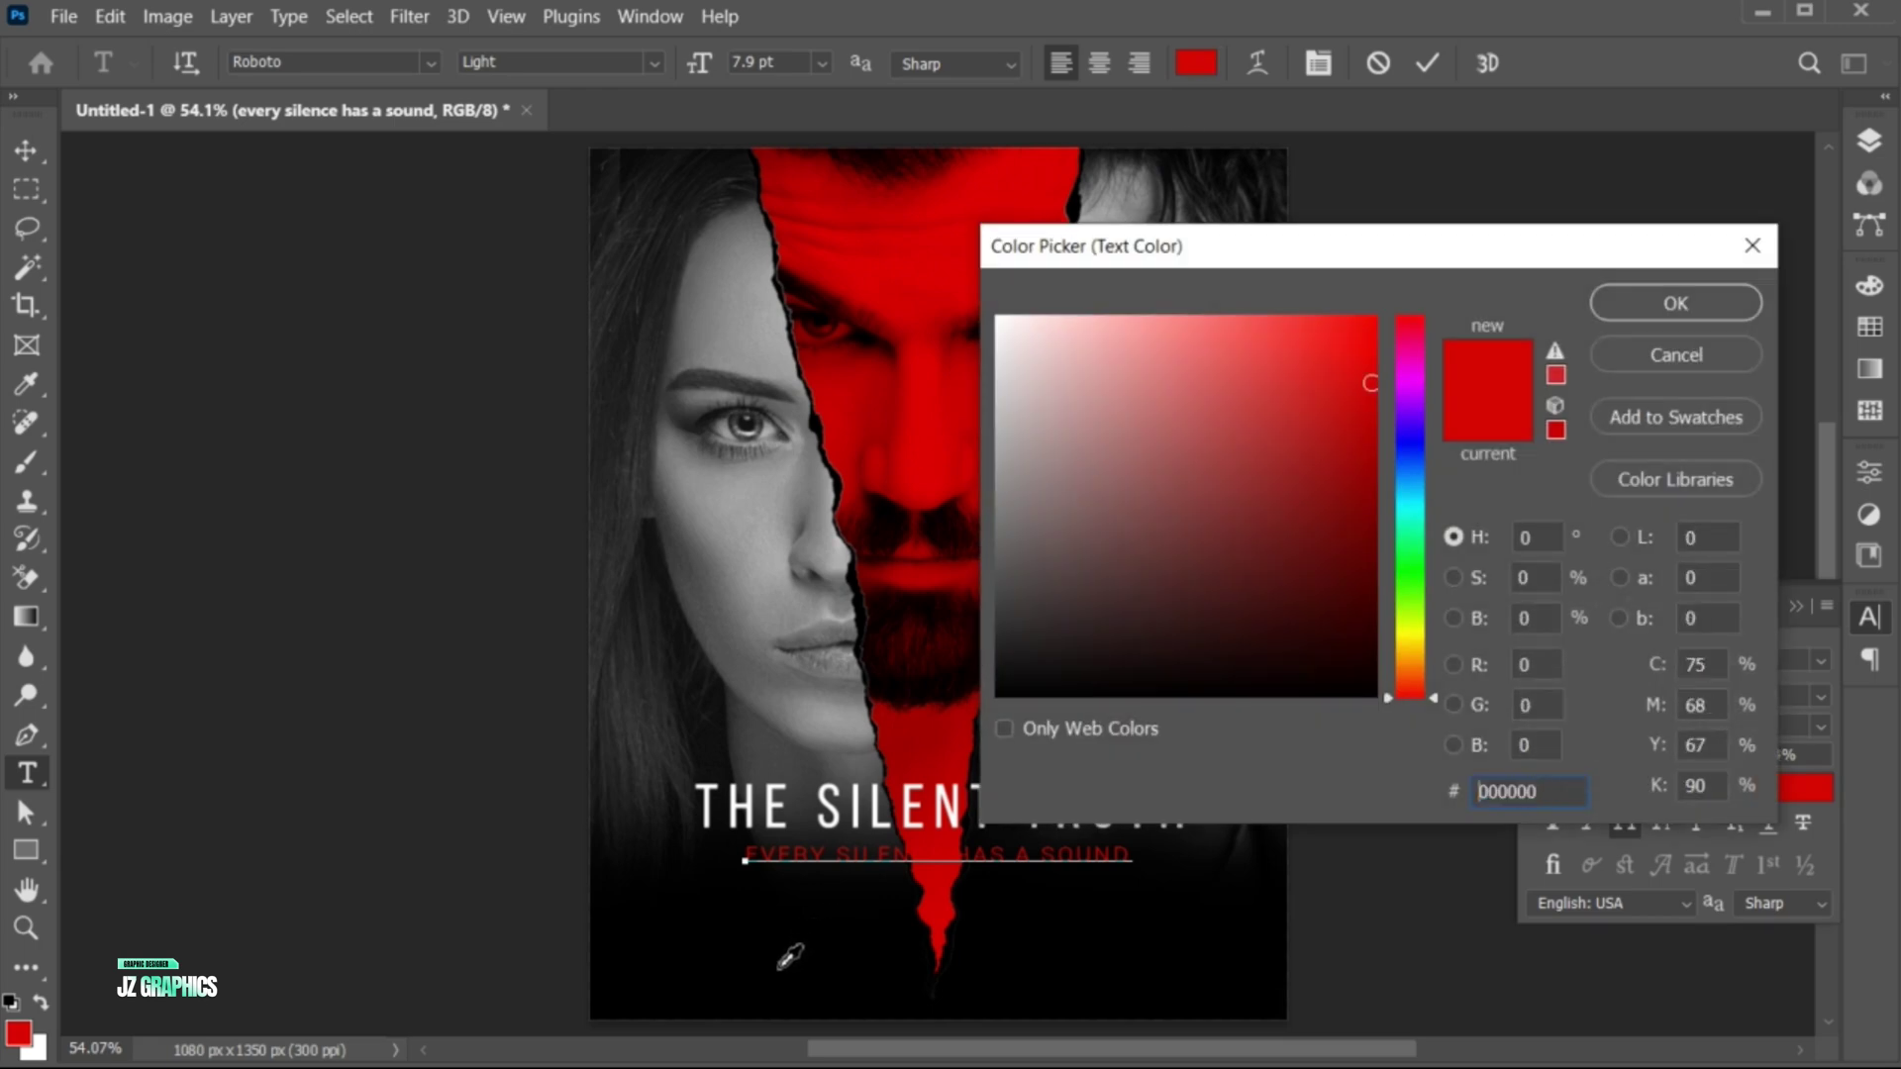
click(1673, 303)
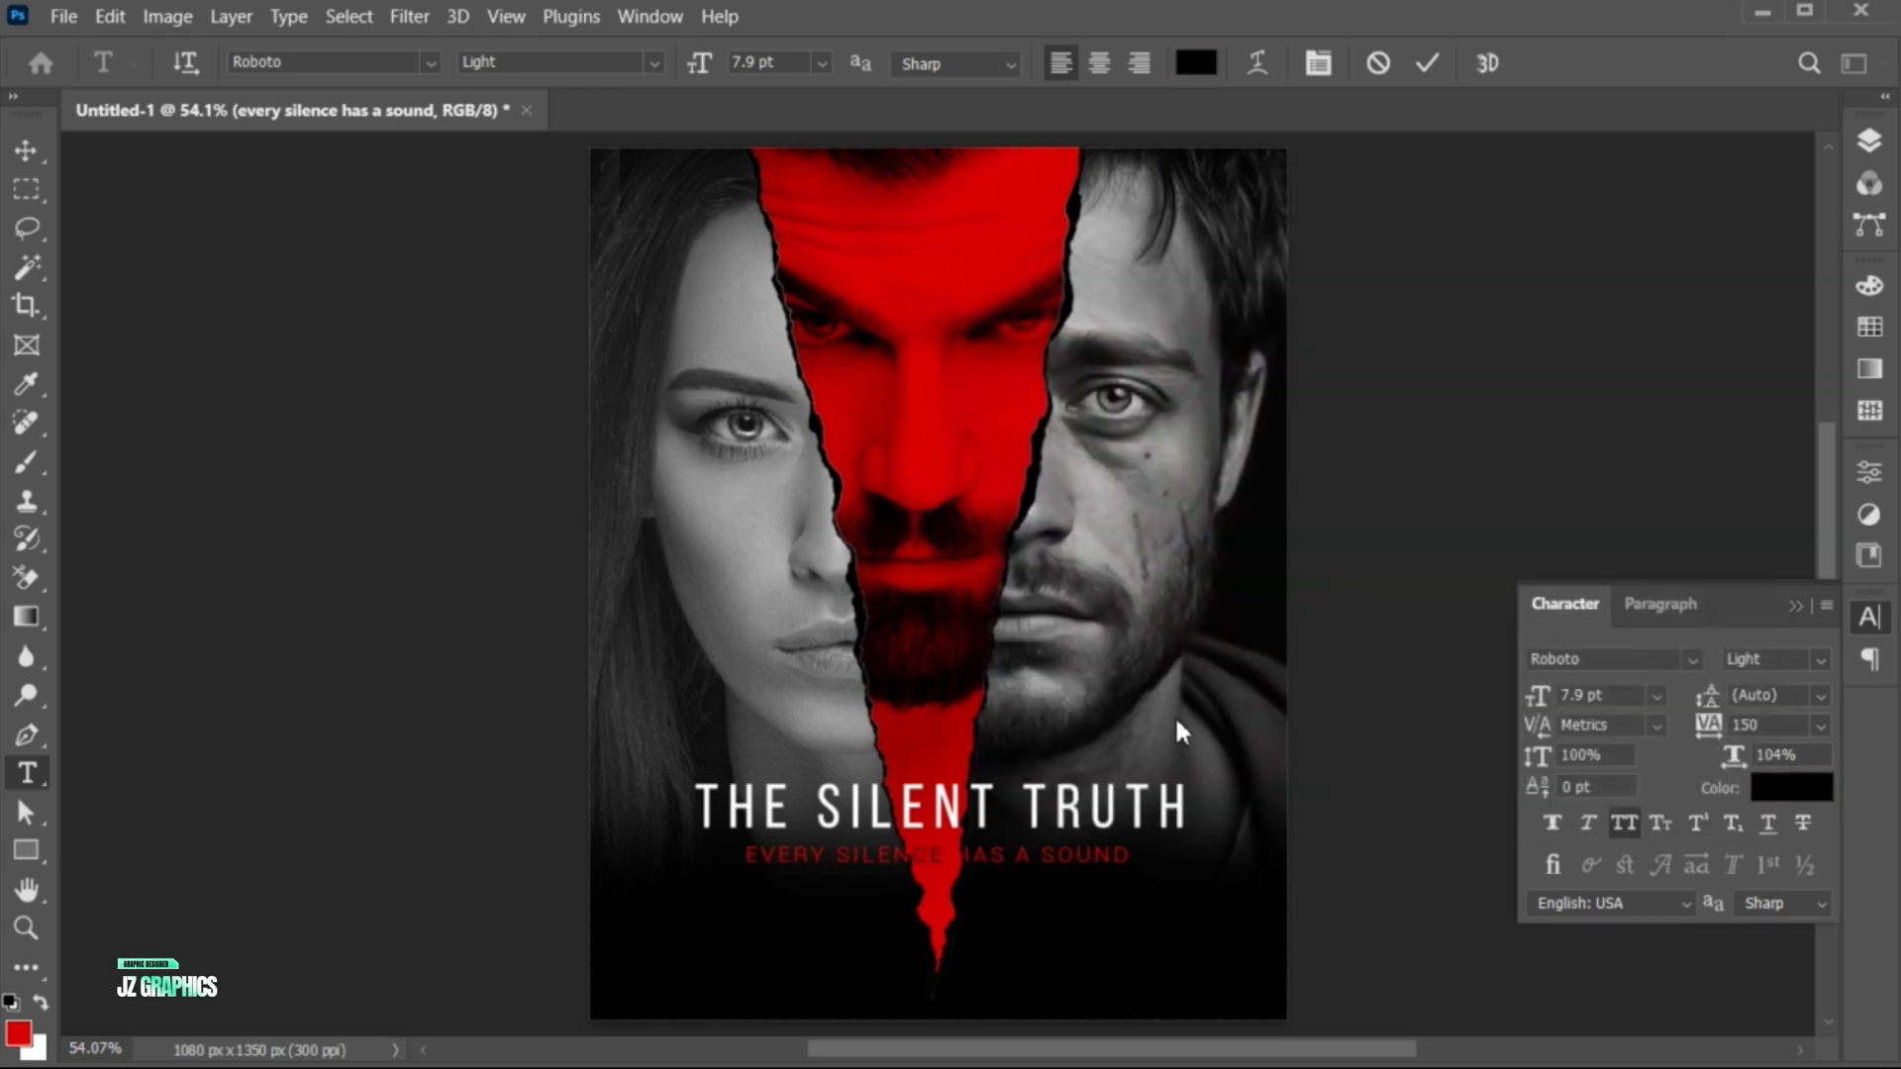
key(ctrl+Return)
Fine-tune the tagline's size beneath the title with Free Transform
key(v)
key(ctrl+t)
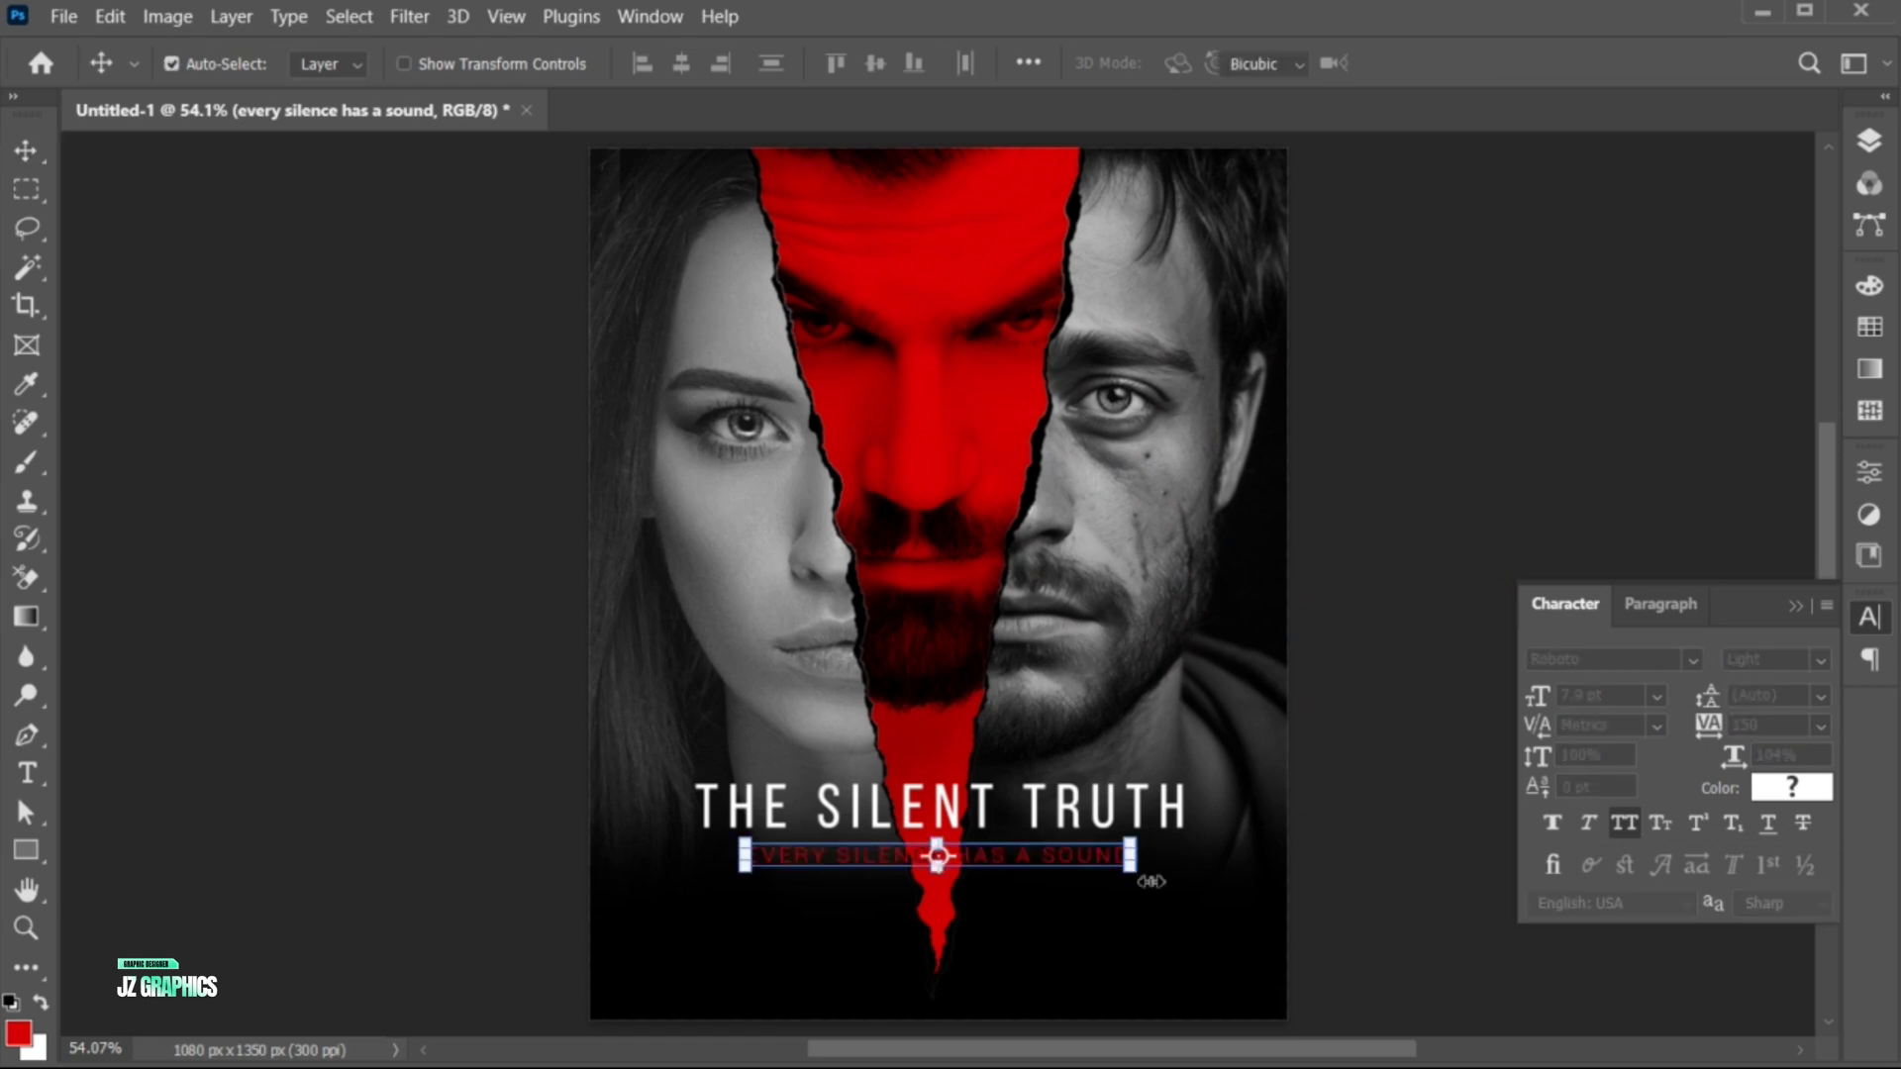
drag(1130, 871, 1137, 876)
key(Return)
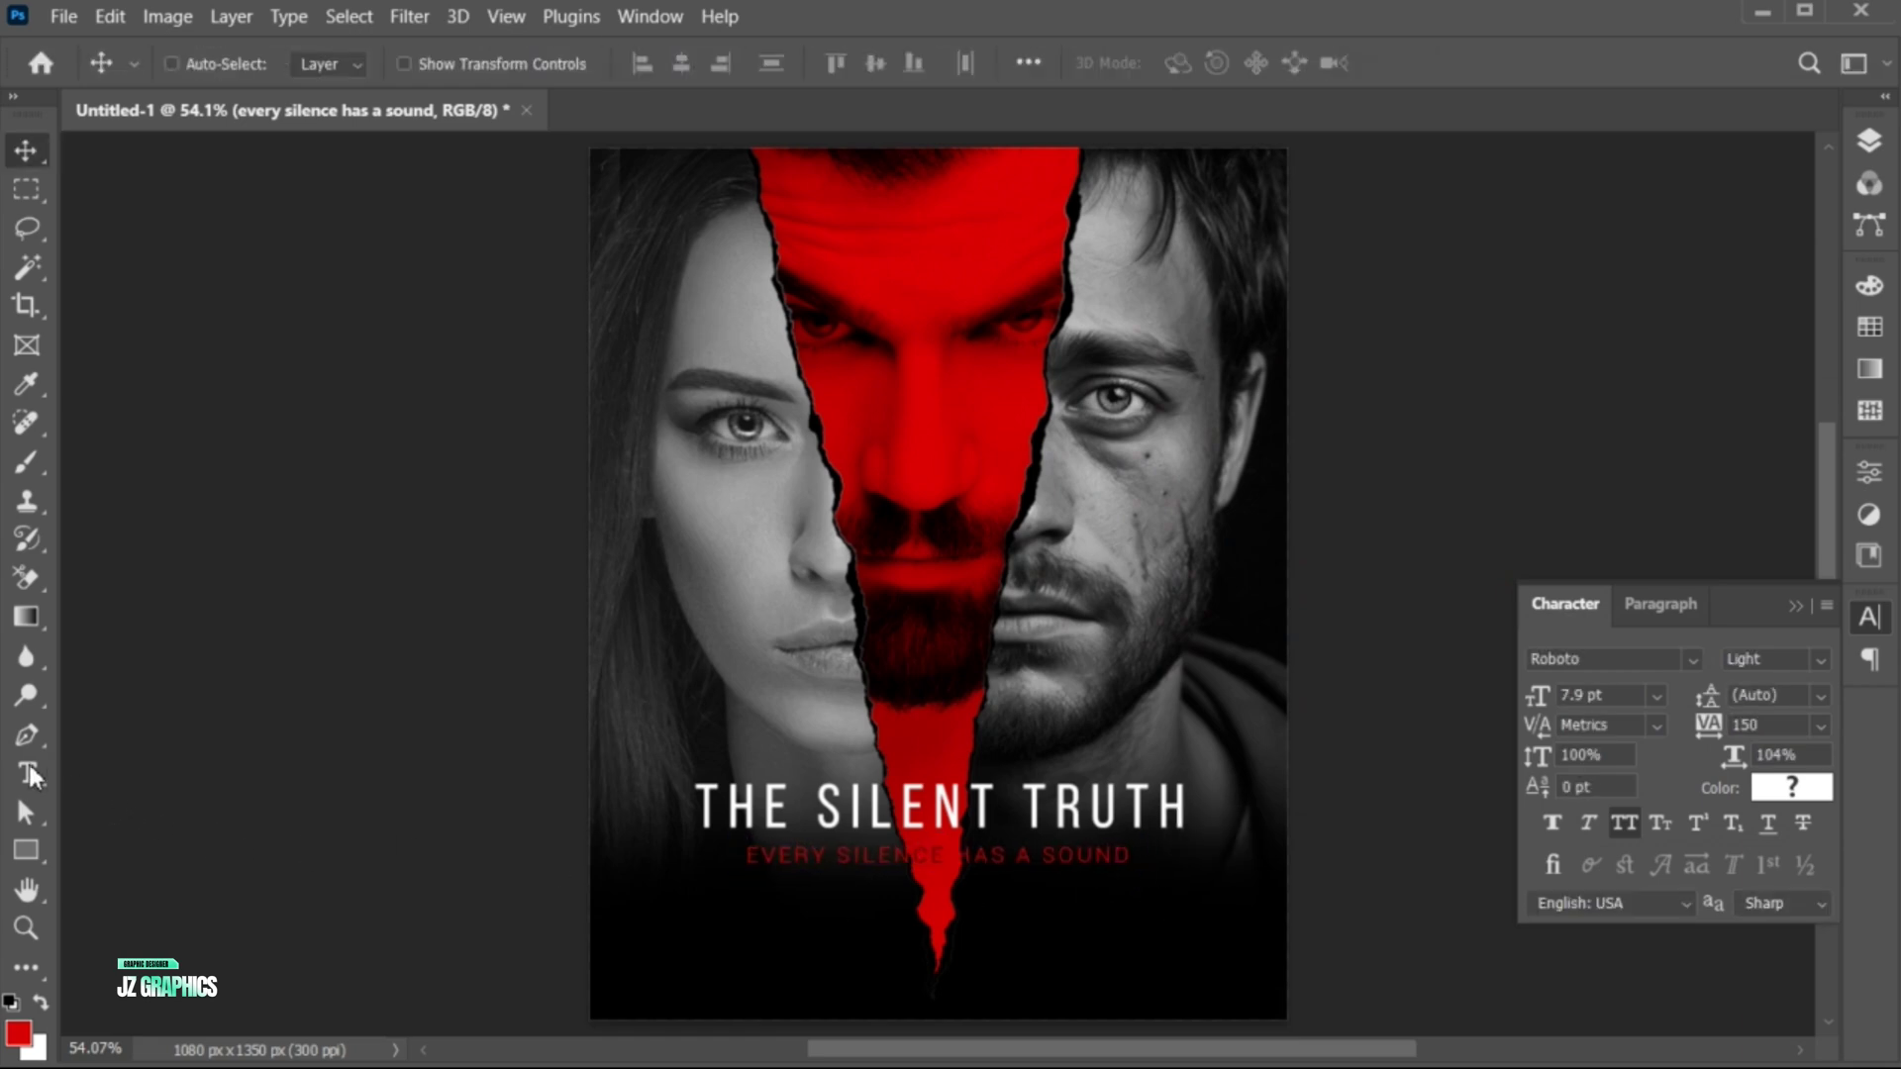
Add a wide Lorem Ipsum paragraph box below the tagline, with white 8 pt text and tracking 50
click(27, 772)
drag(637, 895, 1245, 987)
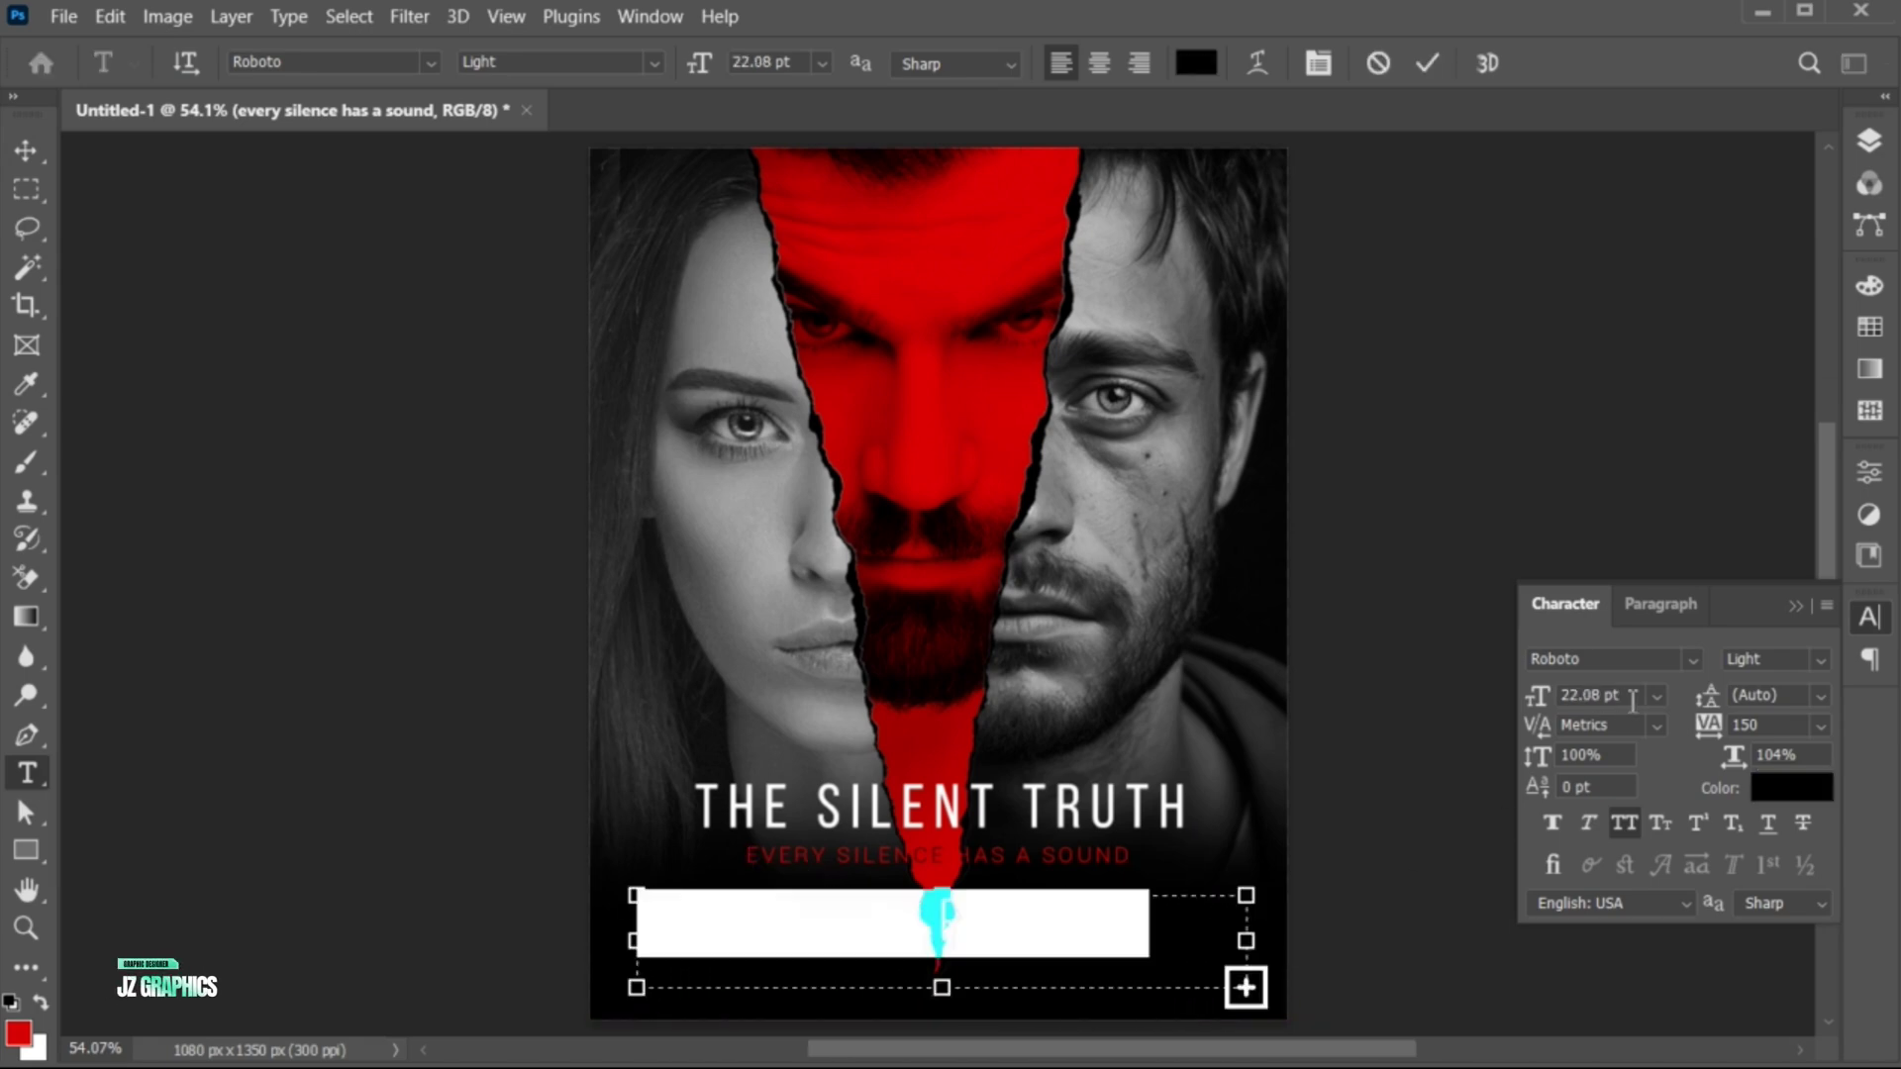
scroll(1632, 695, down, 5)
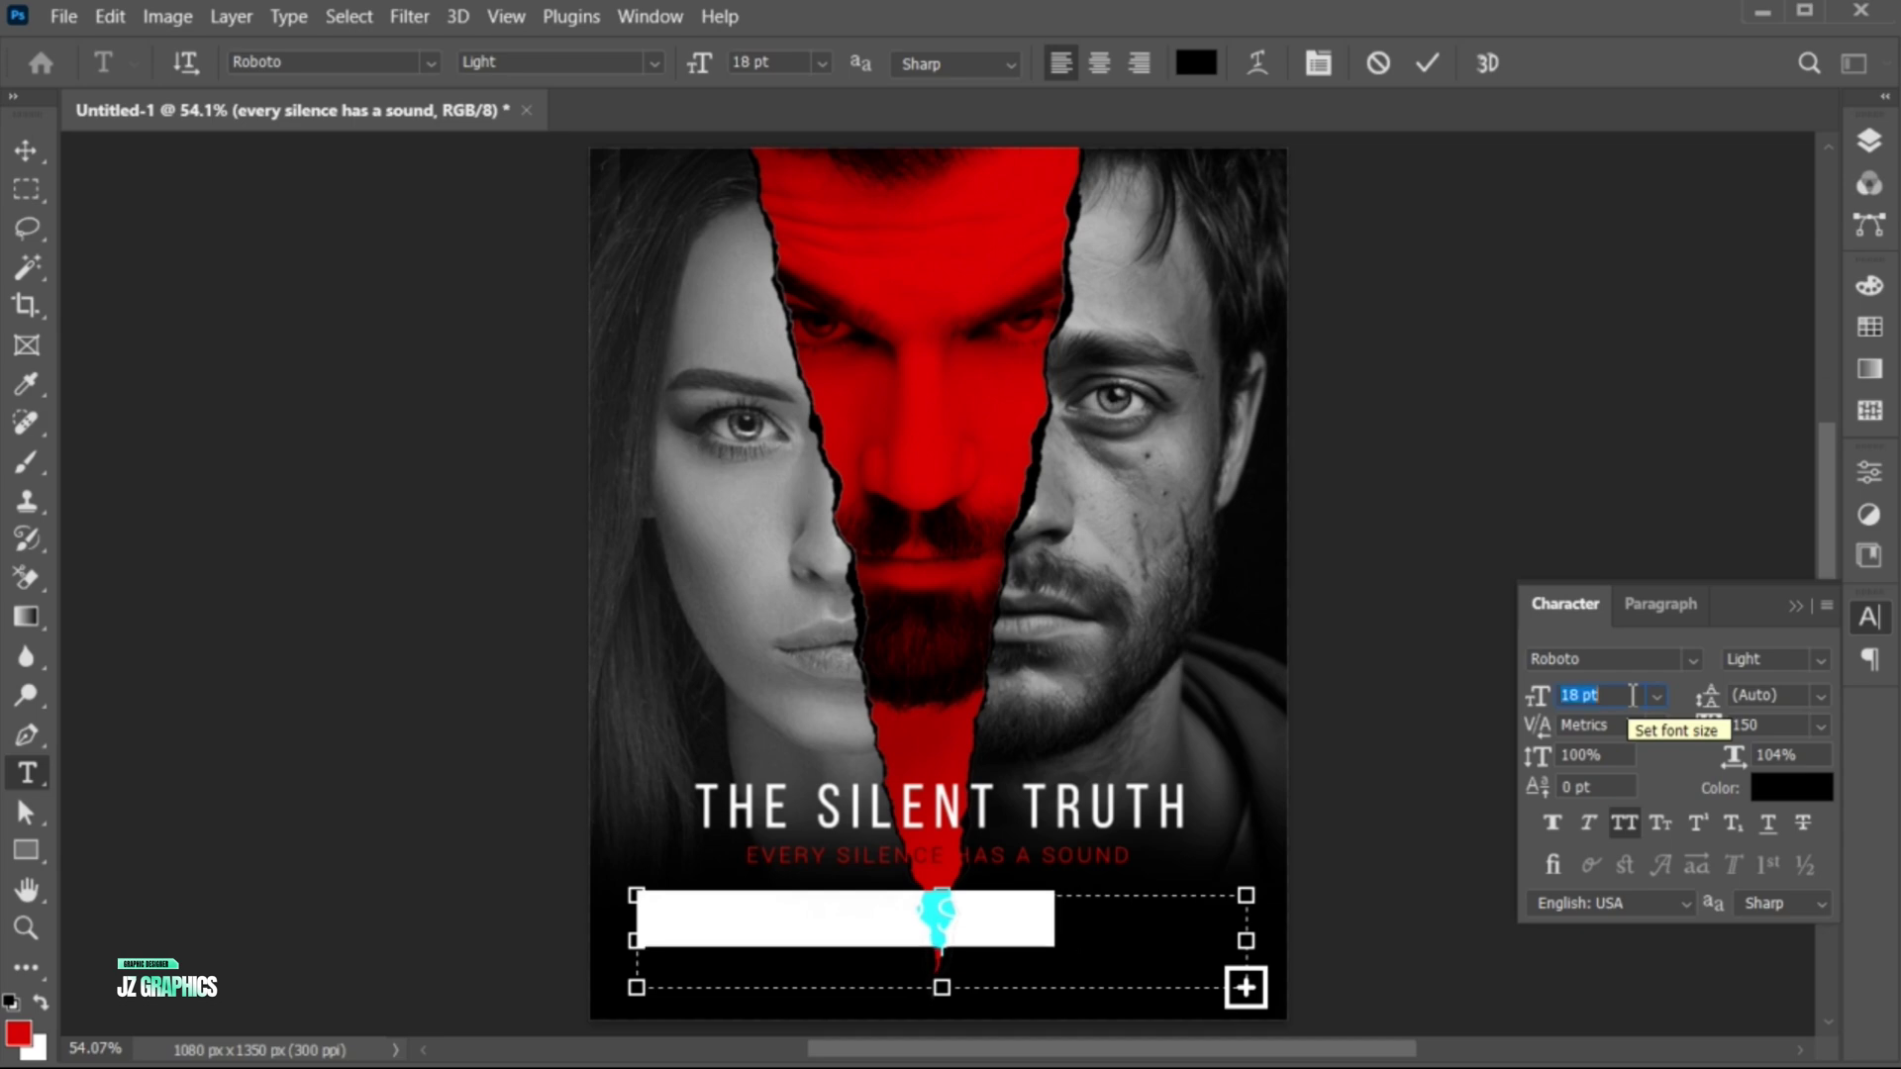
click(1790, 787)
drag(1146, 428, 998, 318)
click(1648, 295)
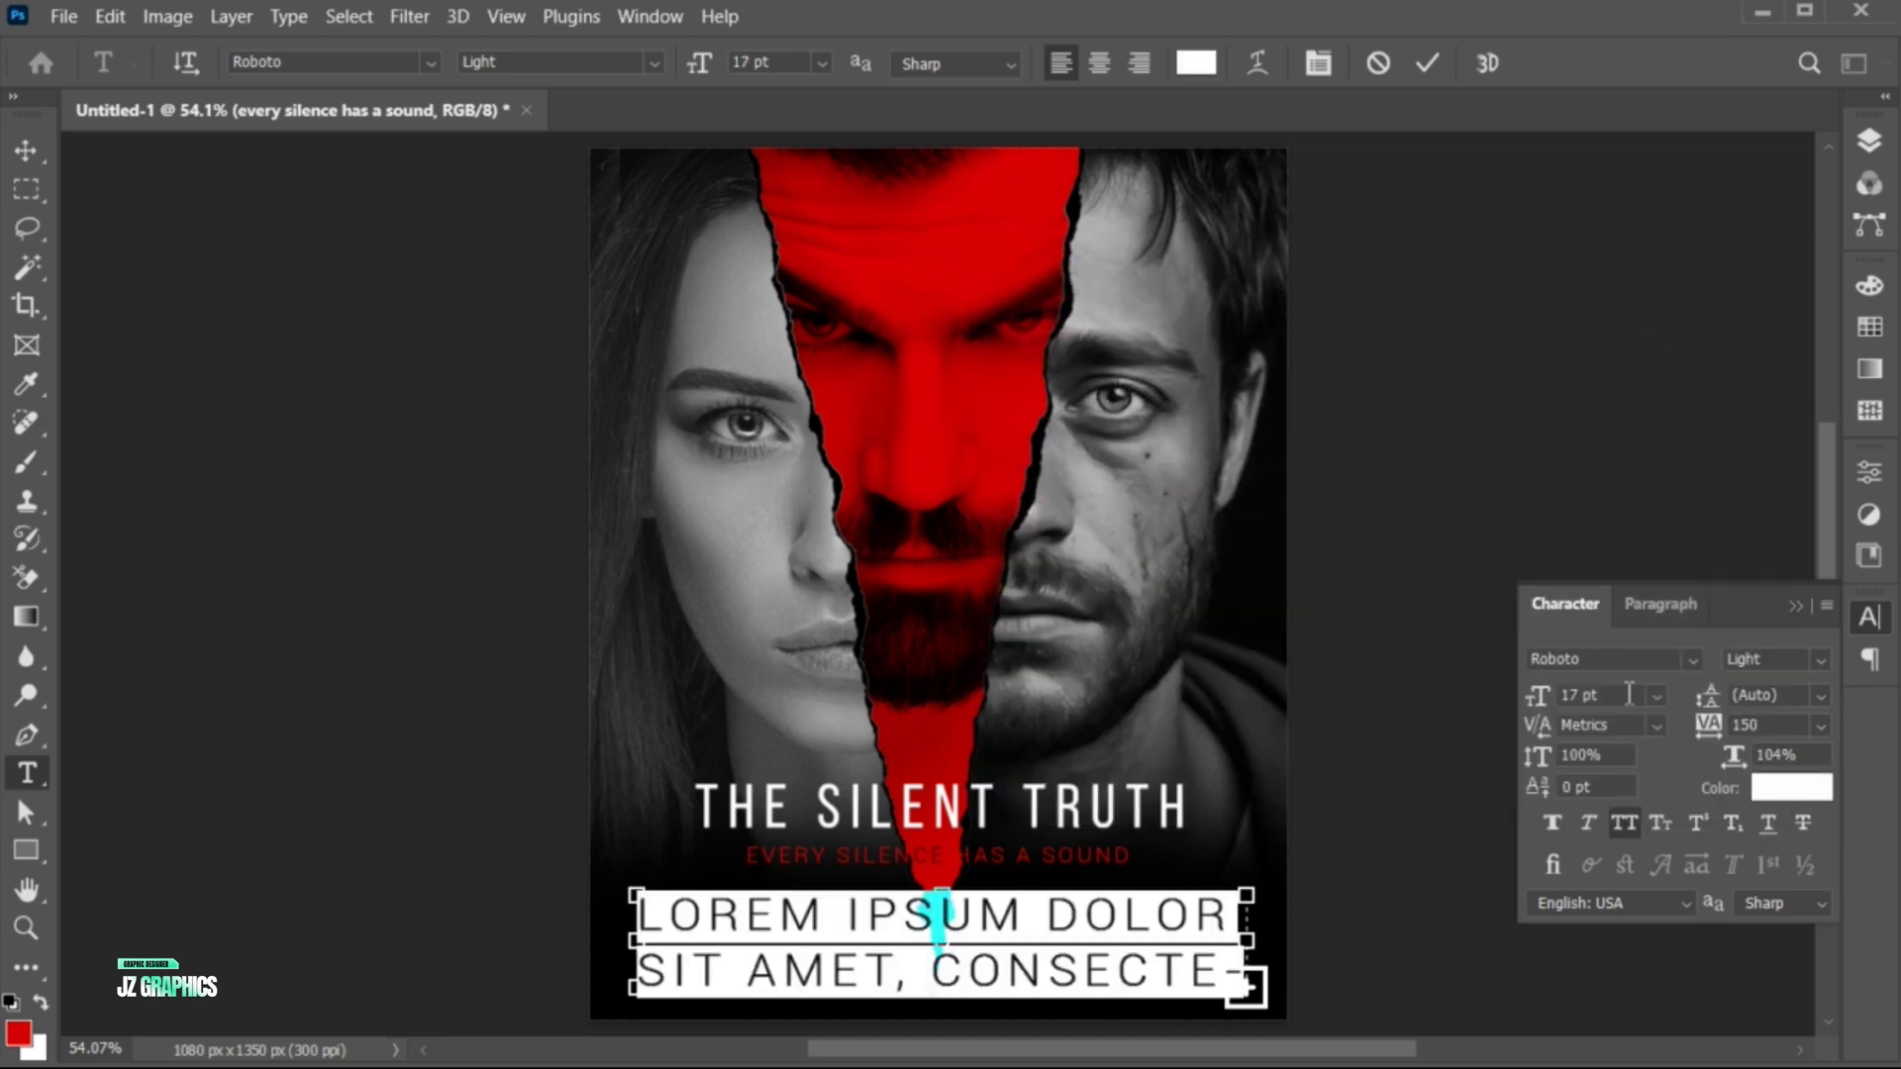
scroll(1628, 694, down, 8)
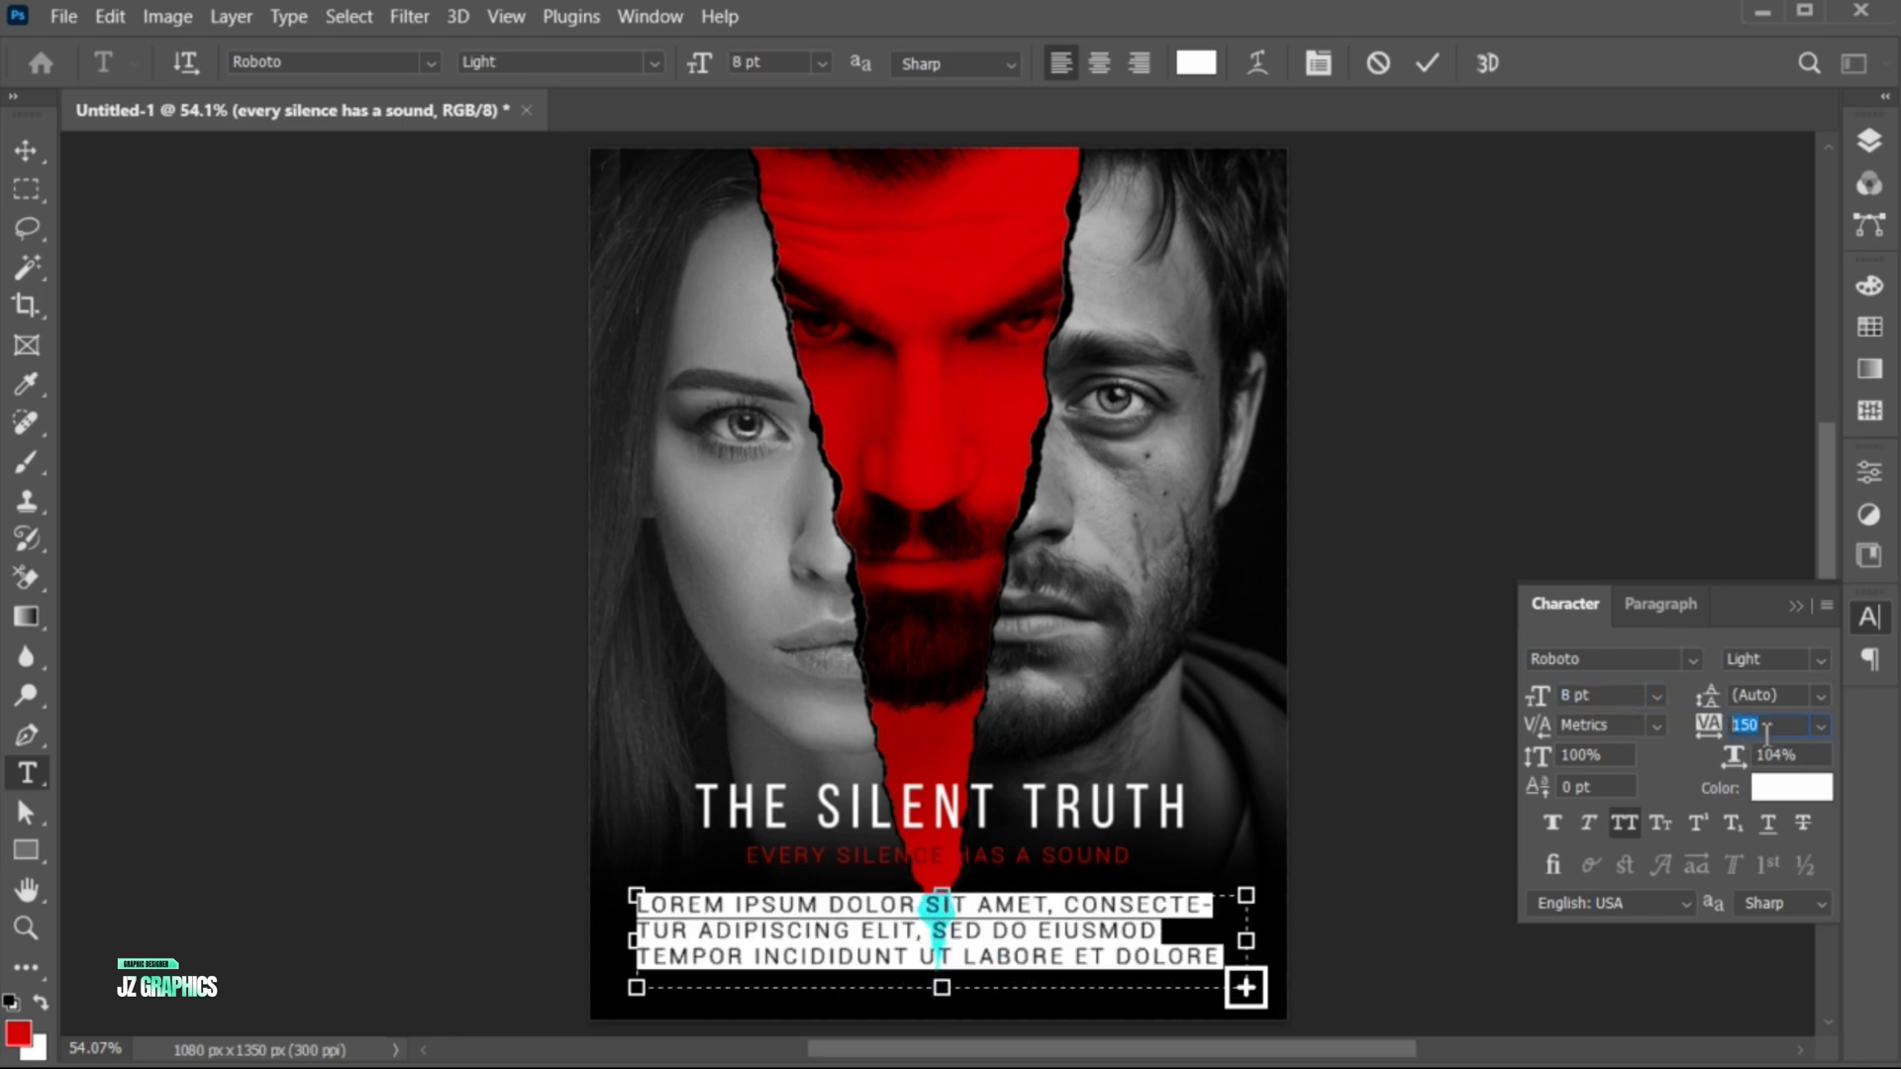
key(Return)
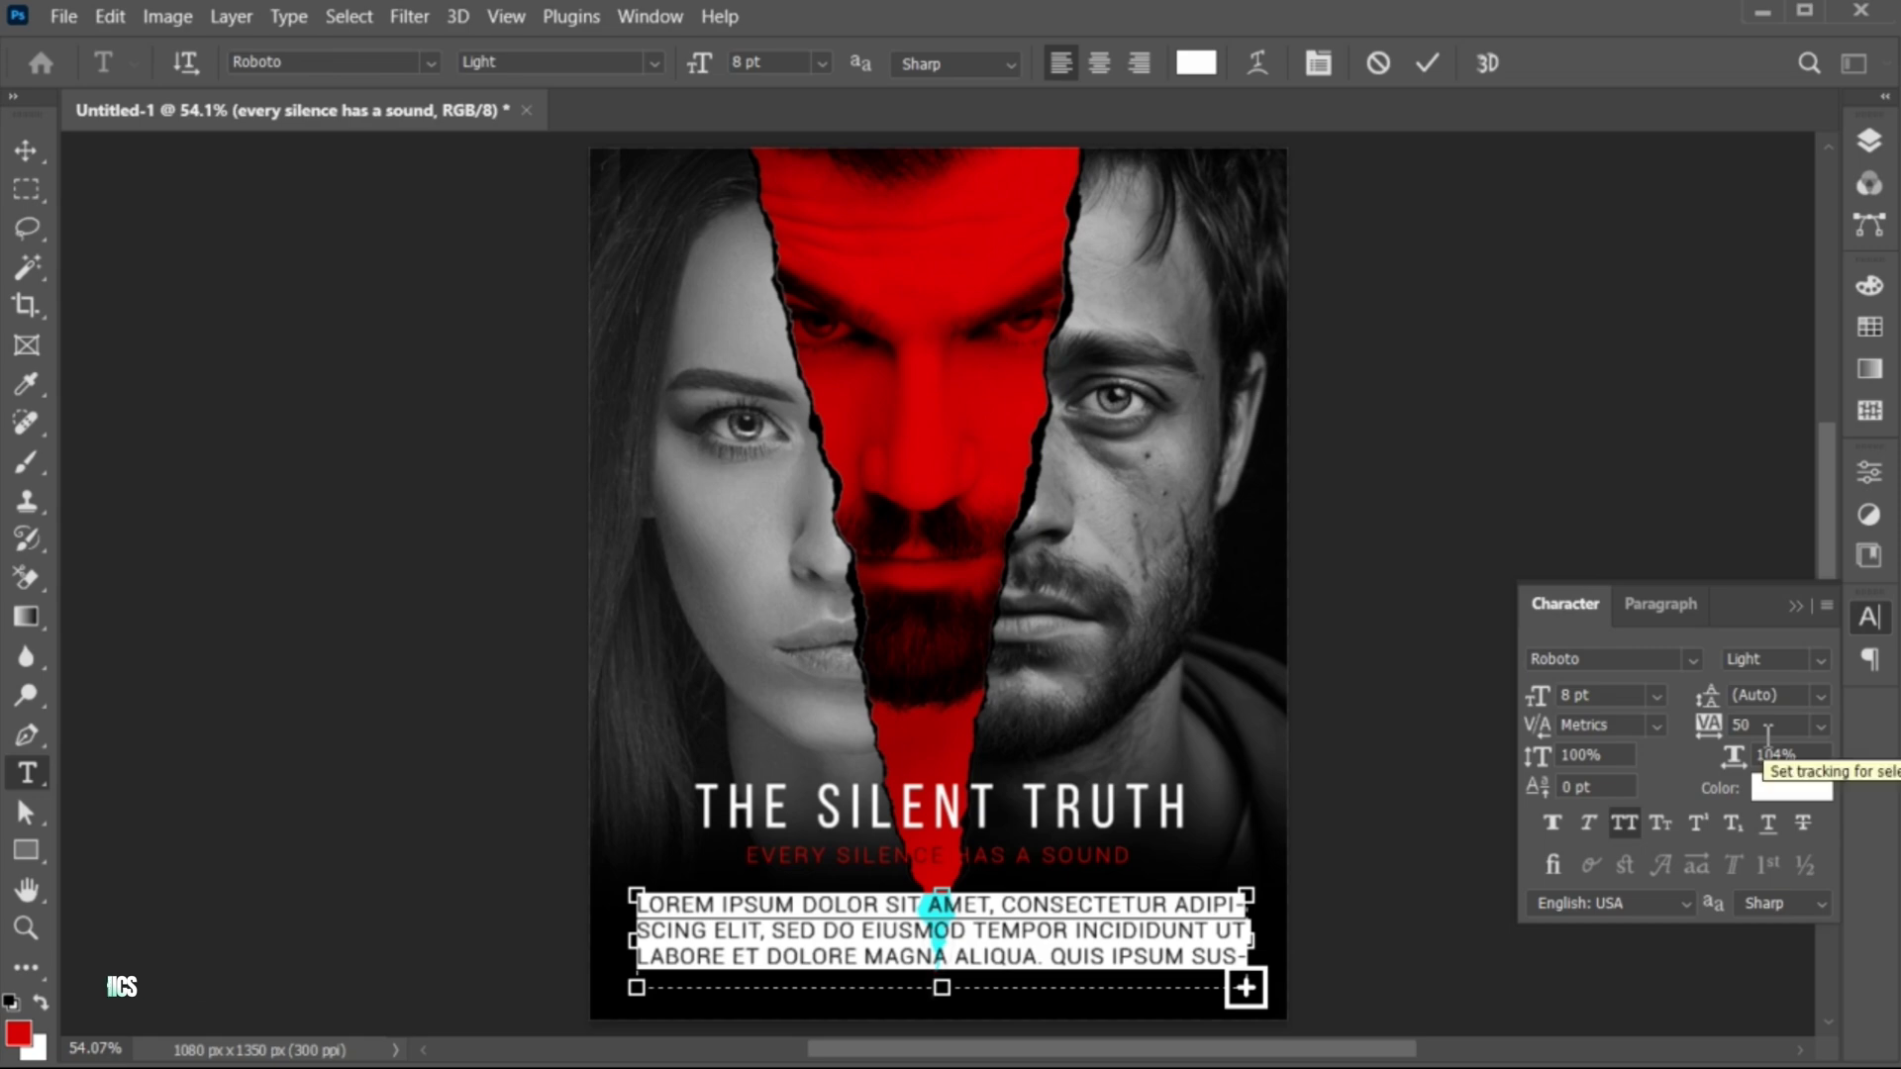
Set the Lorem Ipsum paragraph's tracking to 35 and its font size to 4 pt
click(1727, 728)
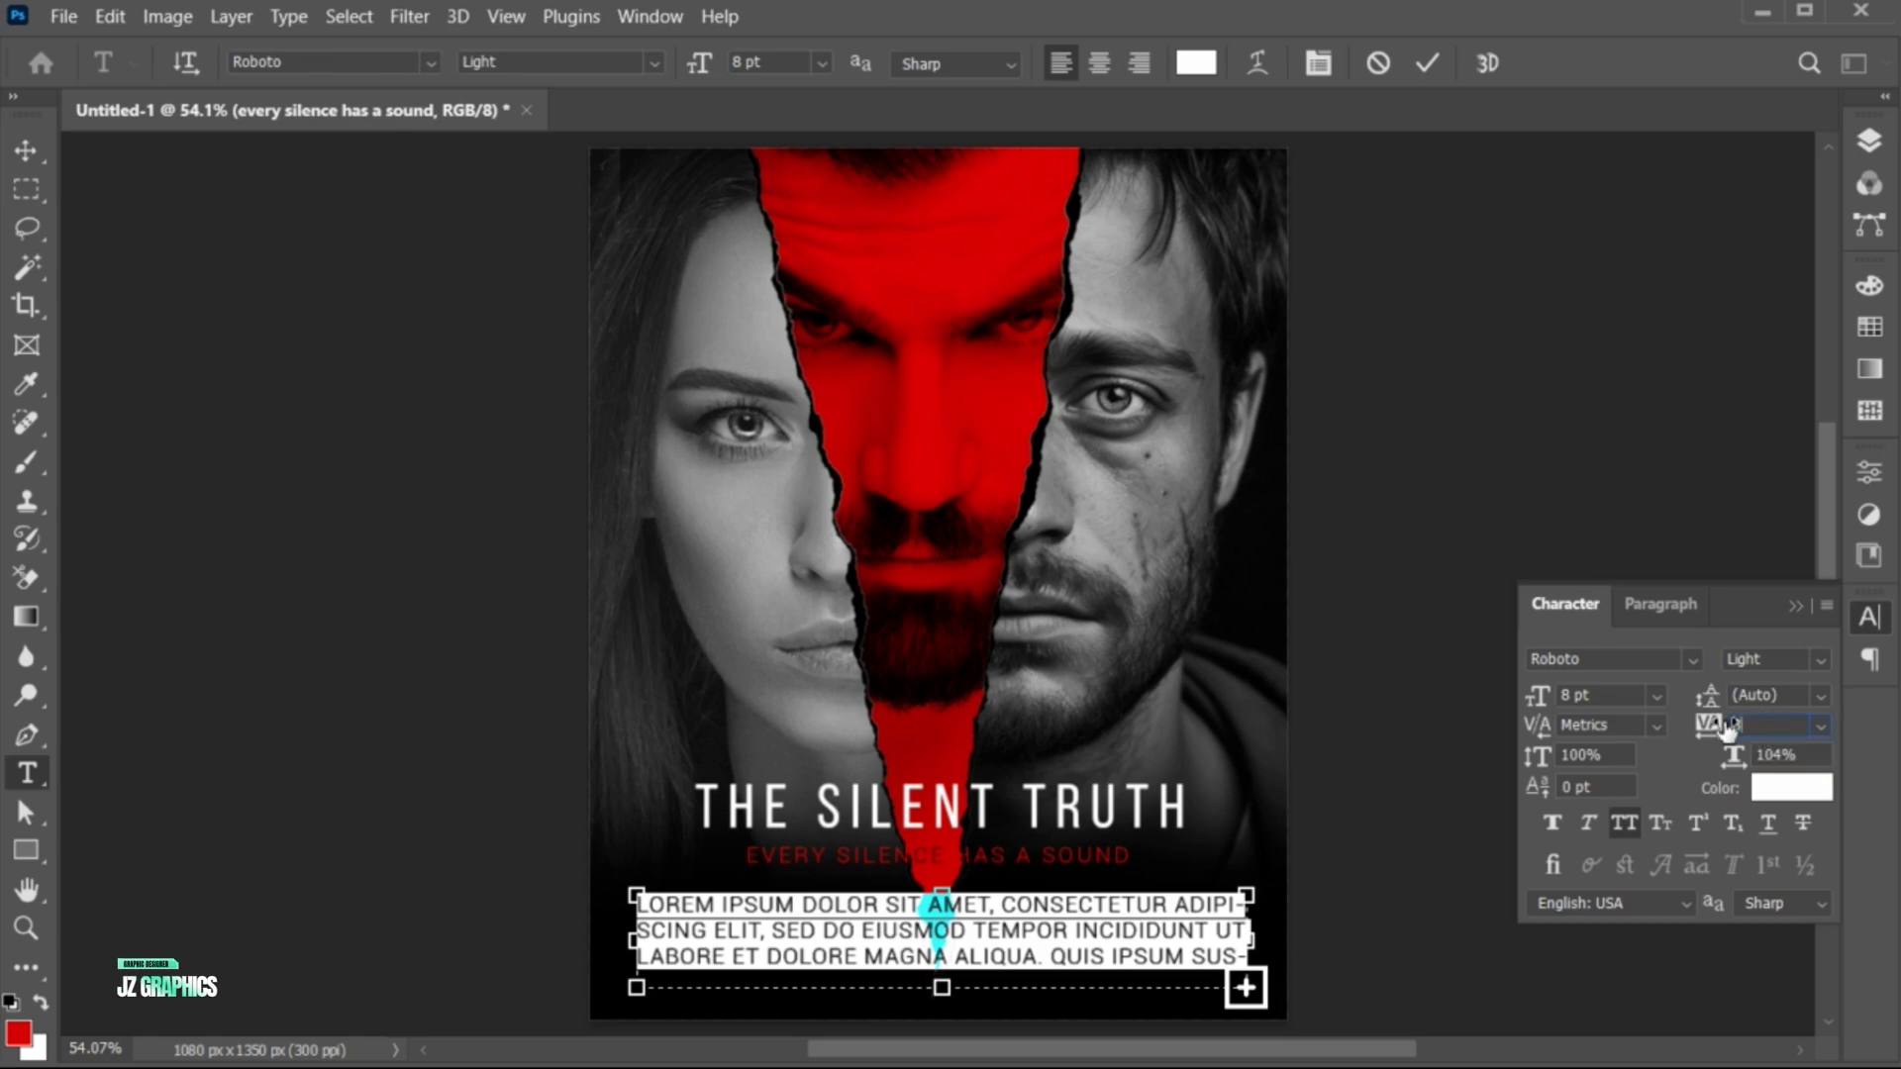
text(35)
key(Return)
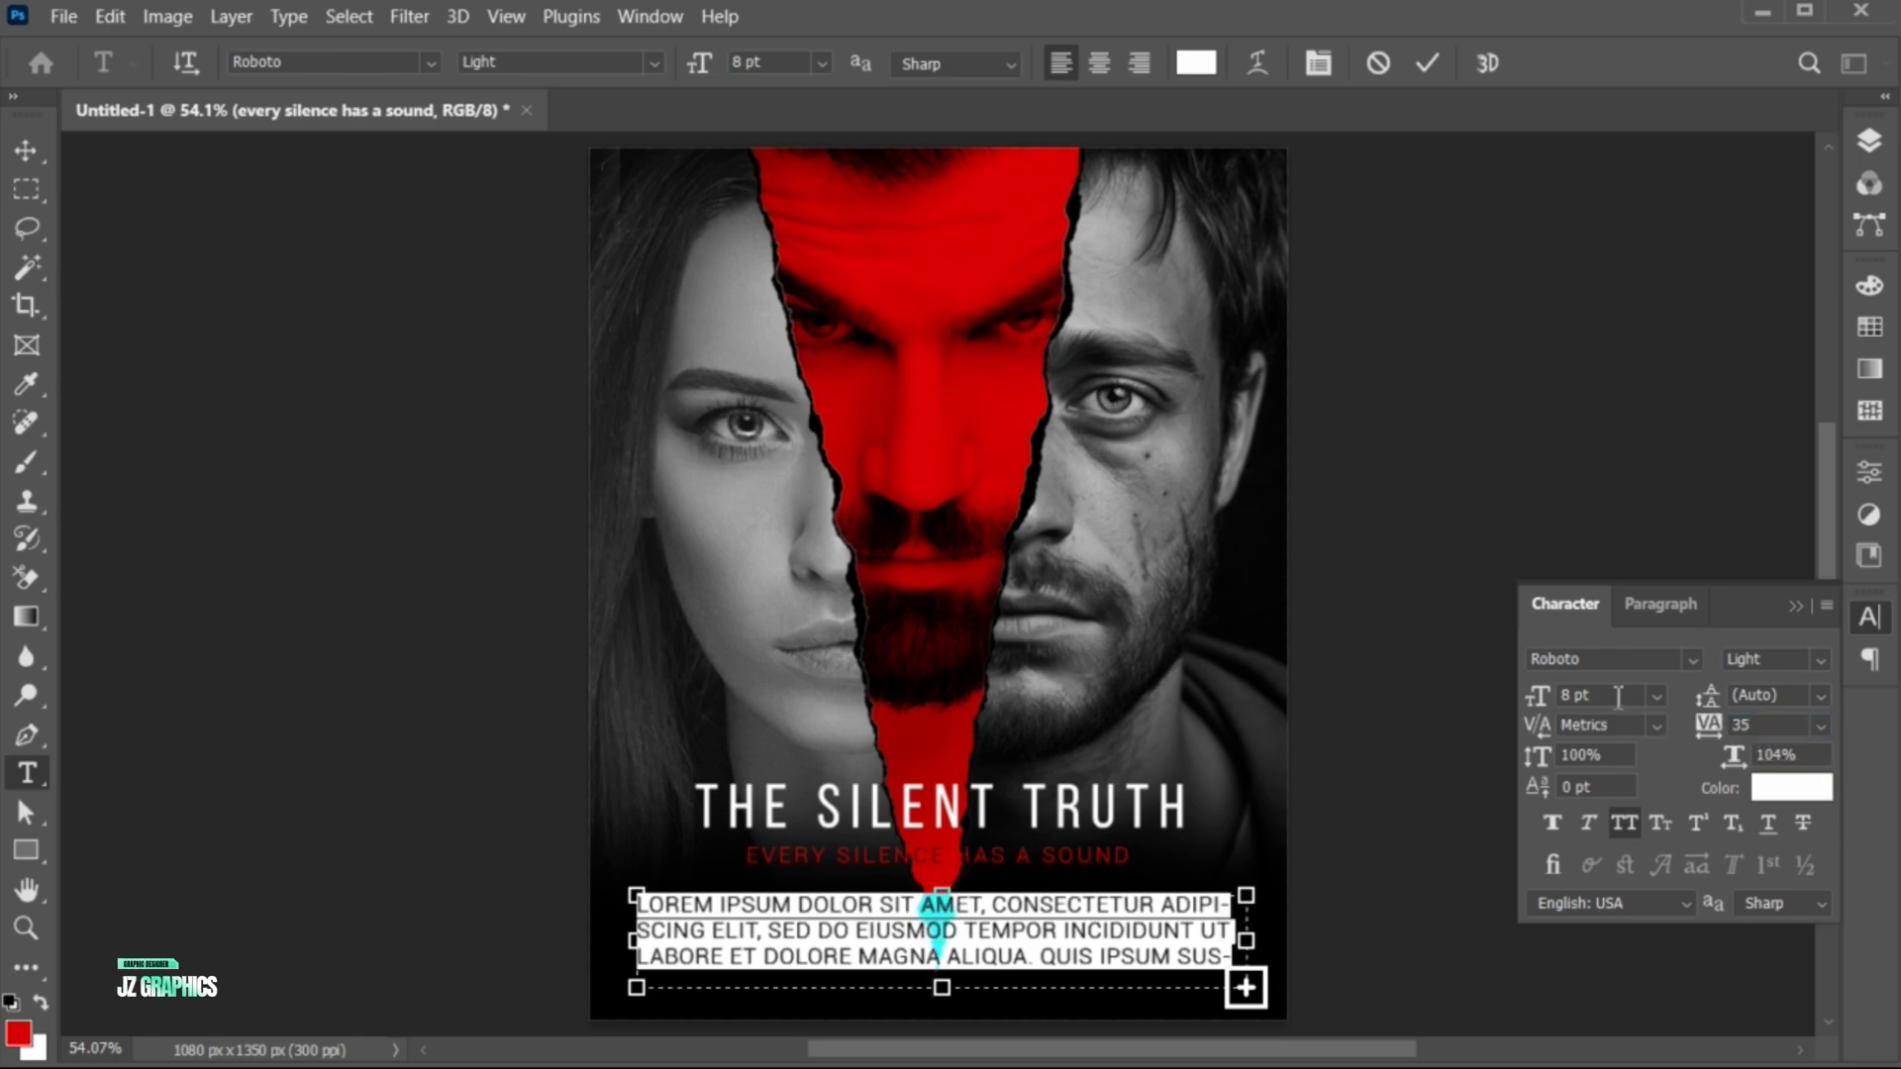
click(1617, 695)
text(4)
key(Return)
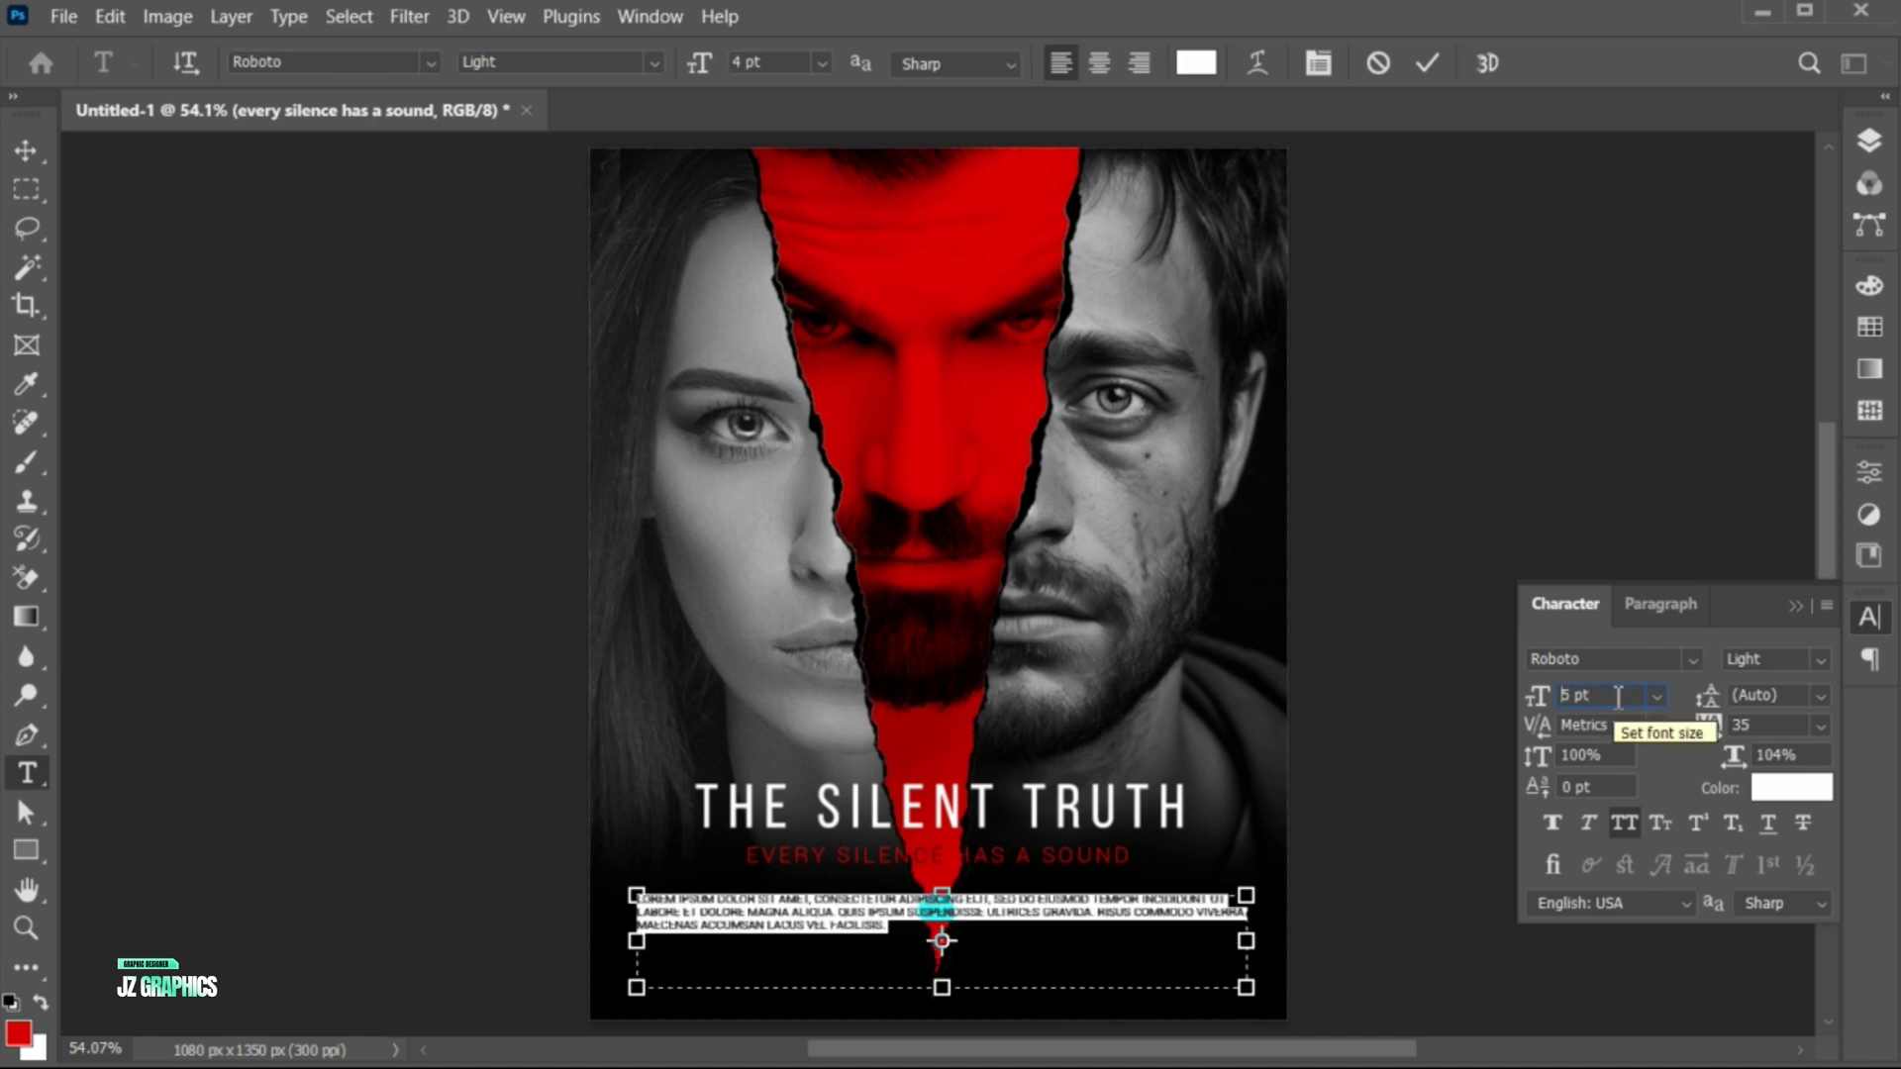
text(5)
key(Return)
text(4)
key(Return)
Set the Lorem Ipsum paragraph's tracking to 49 and centre-align its text
drag(1721, 735, 1722, 732)
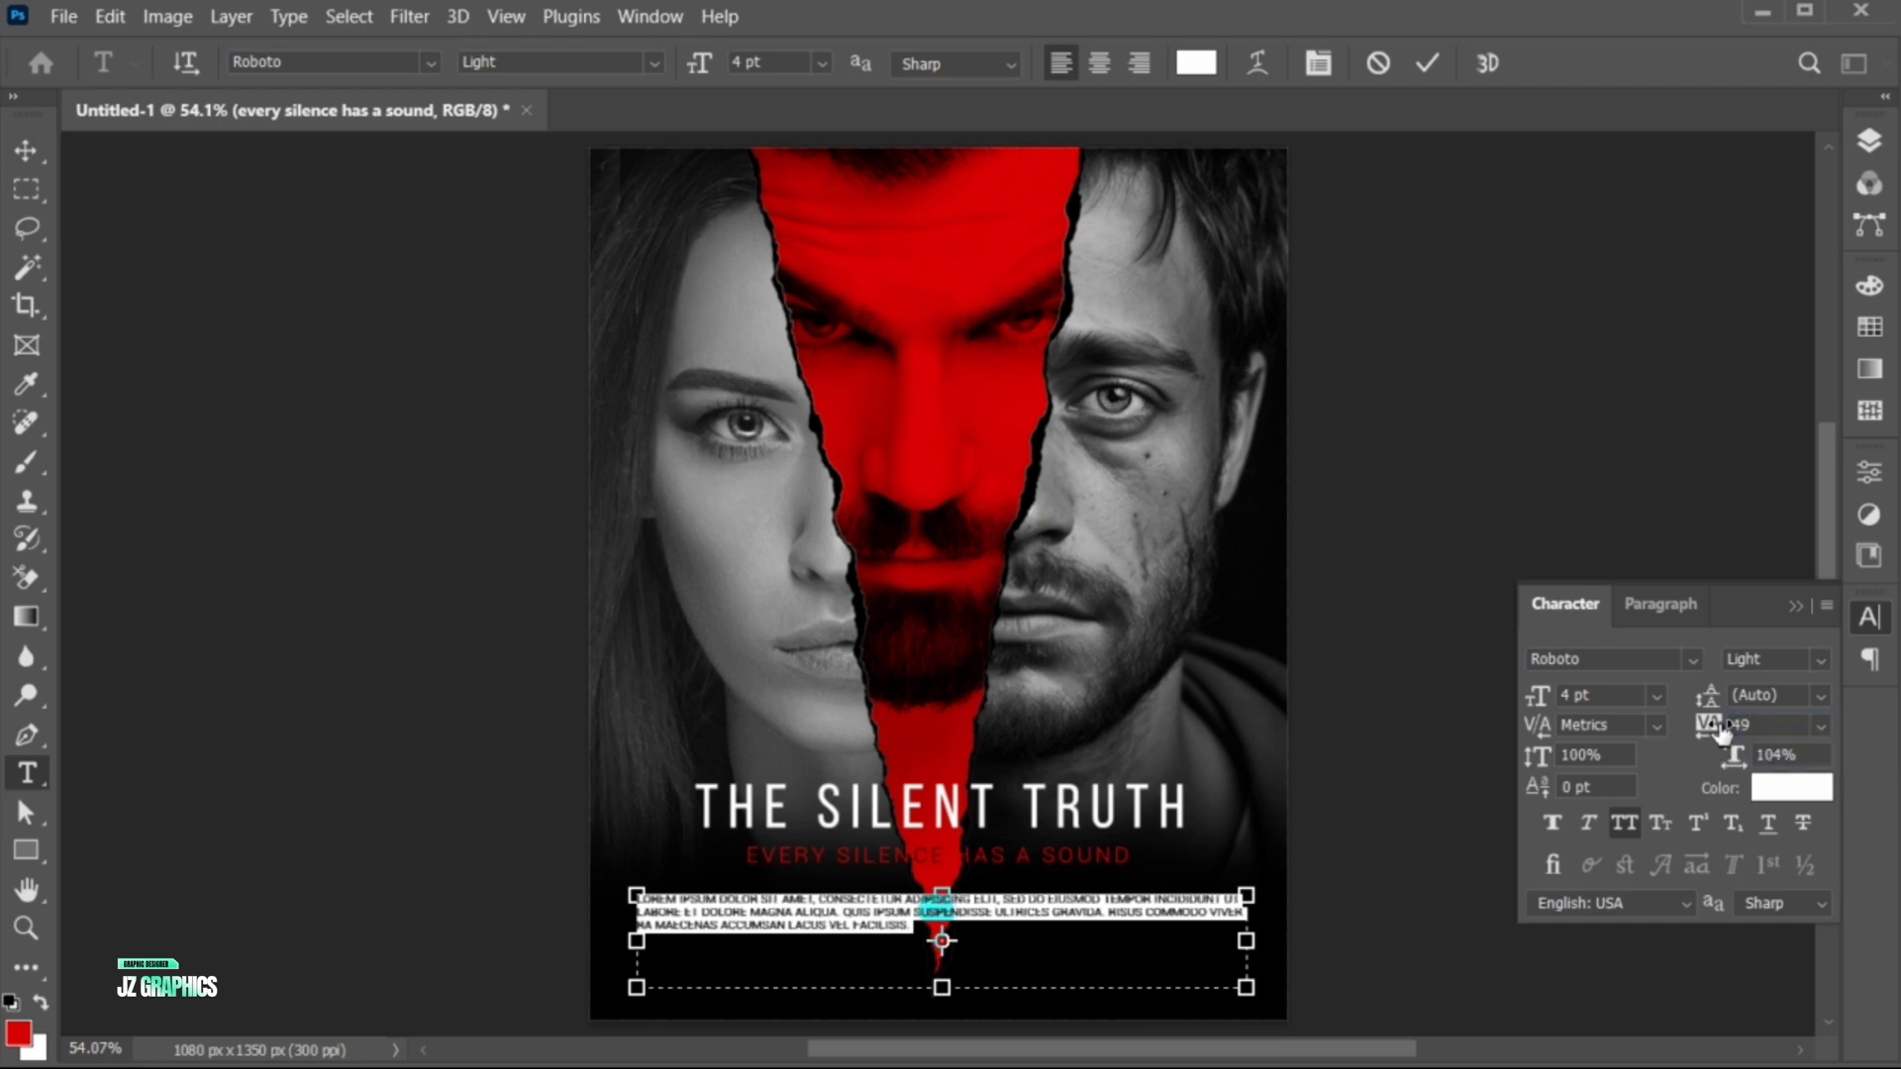
click(1111, 60)
click(1426, 62)
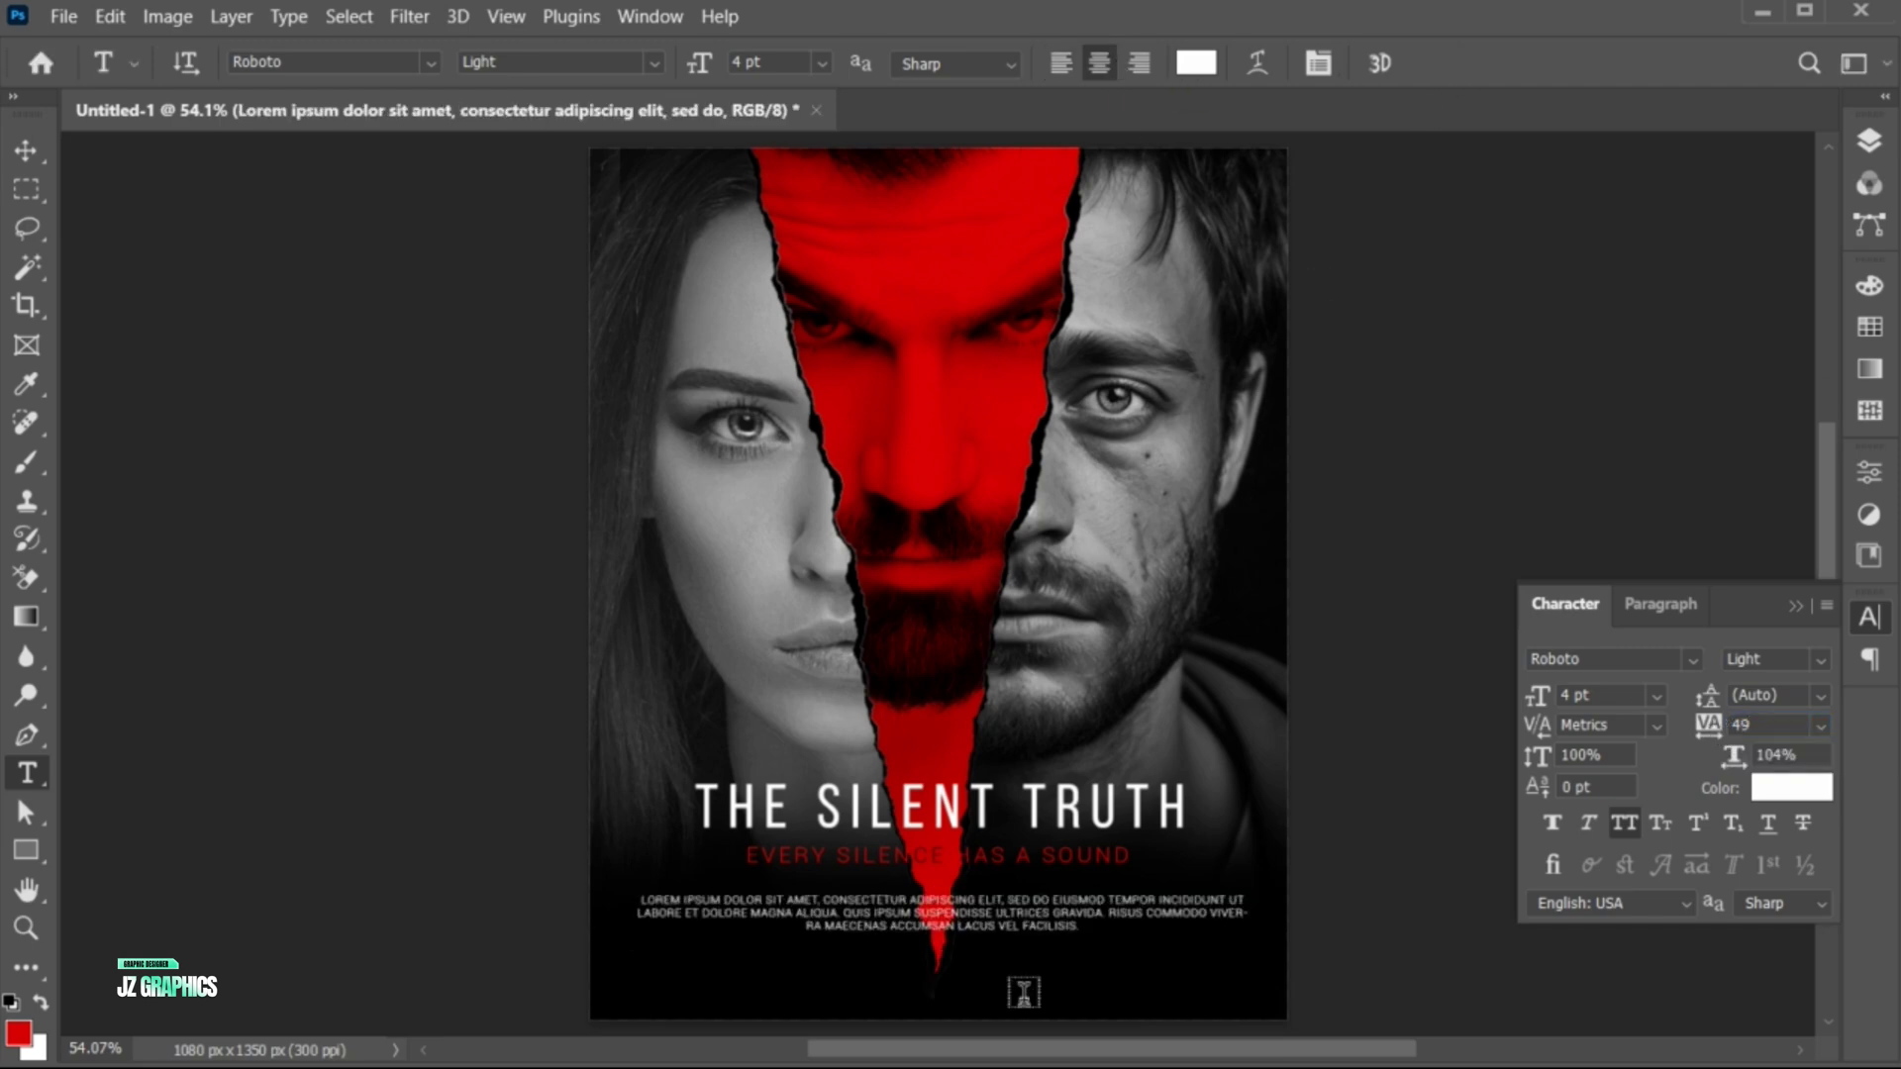
Duplicate the red tagline to the top of the poster and replace the copy's text with "directed by"
key(v)
drag(1041, 909, 999, 219)
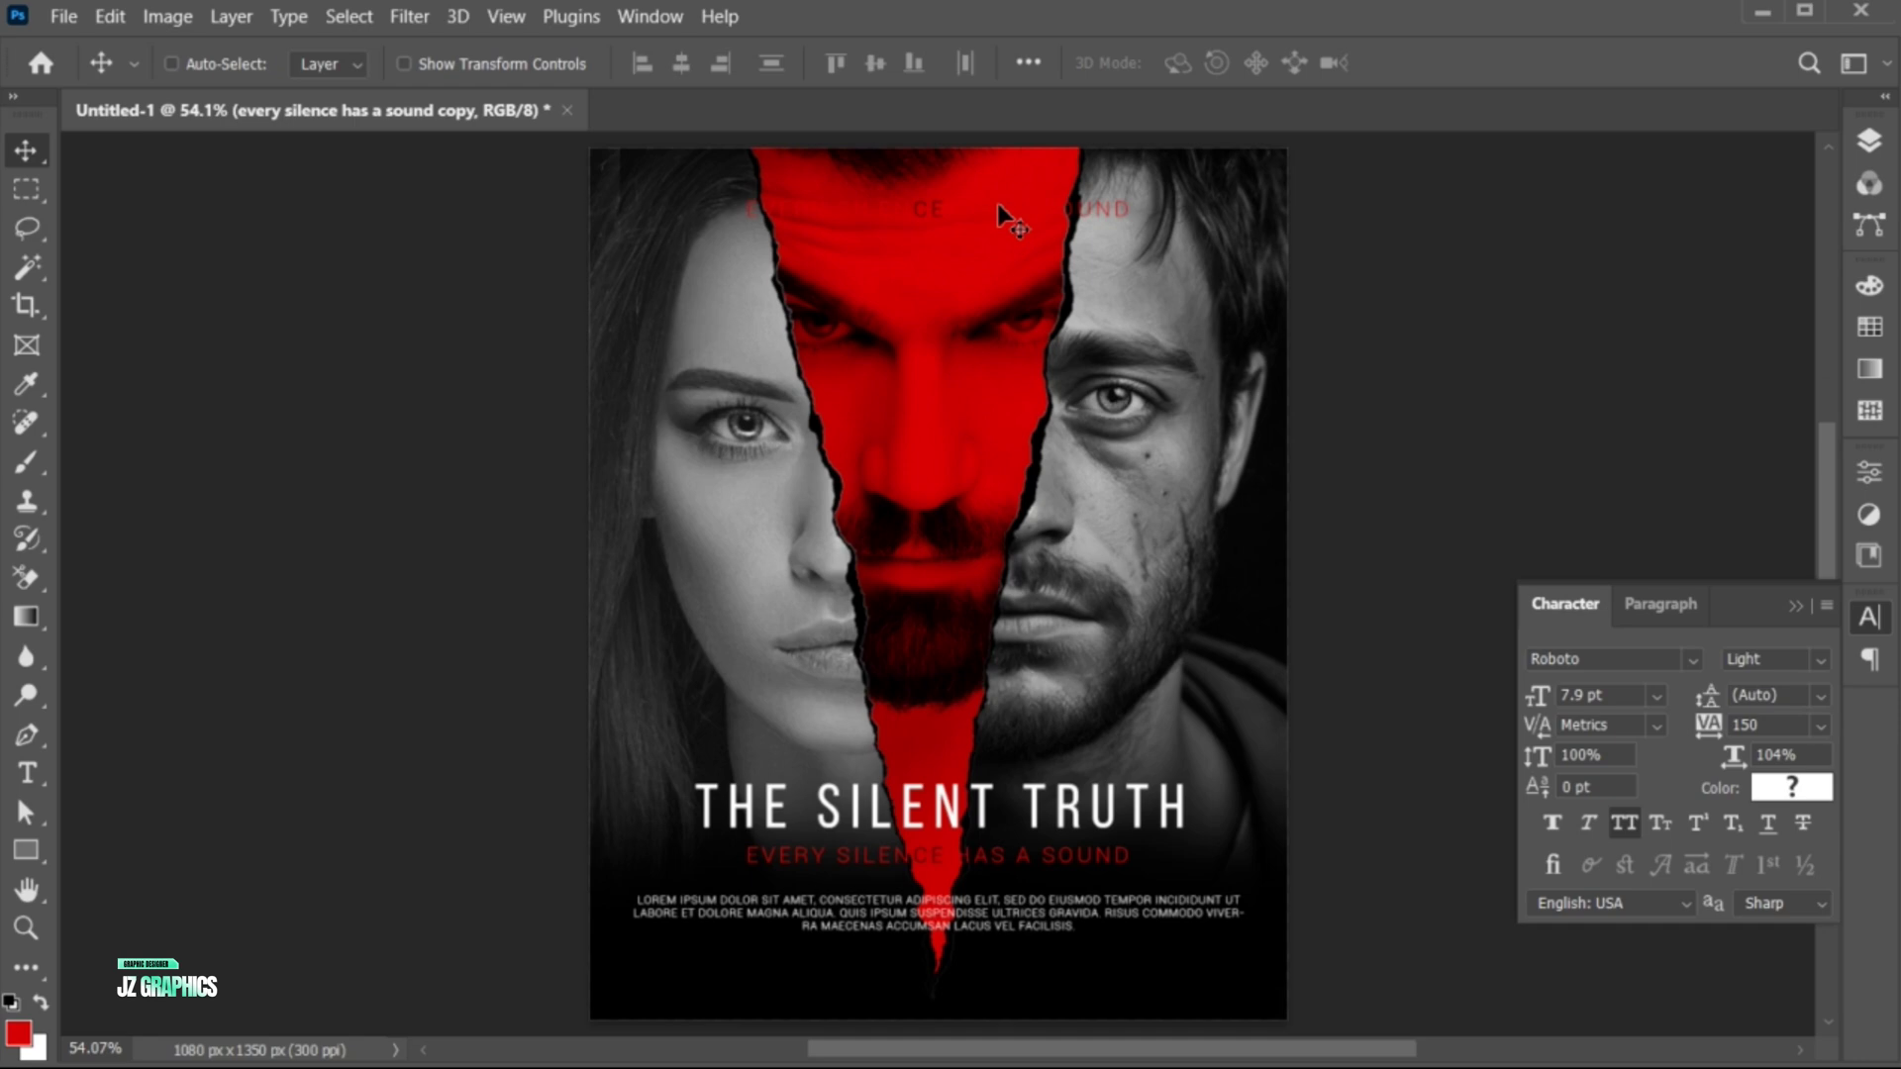
double_click(1000, 207)
text(coming s)
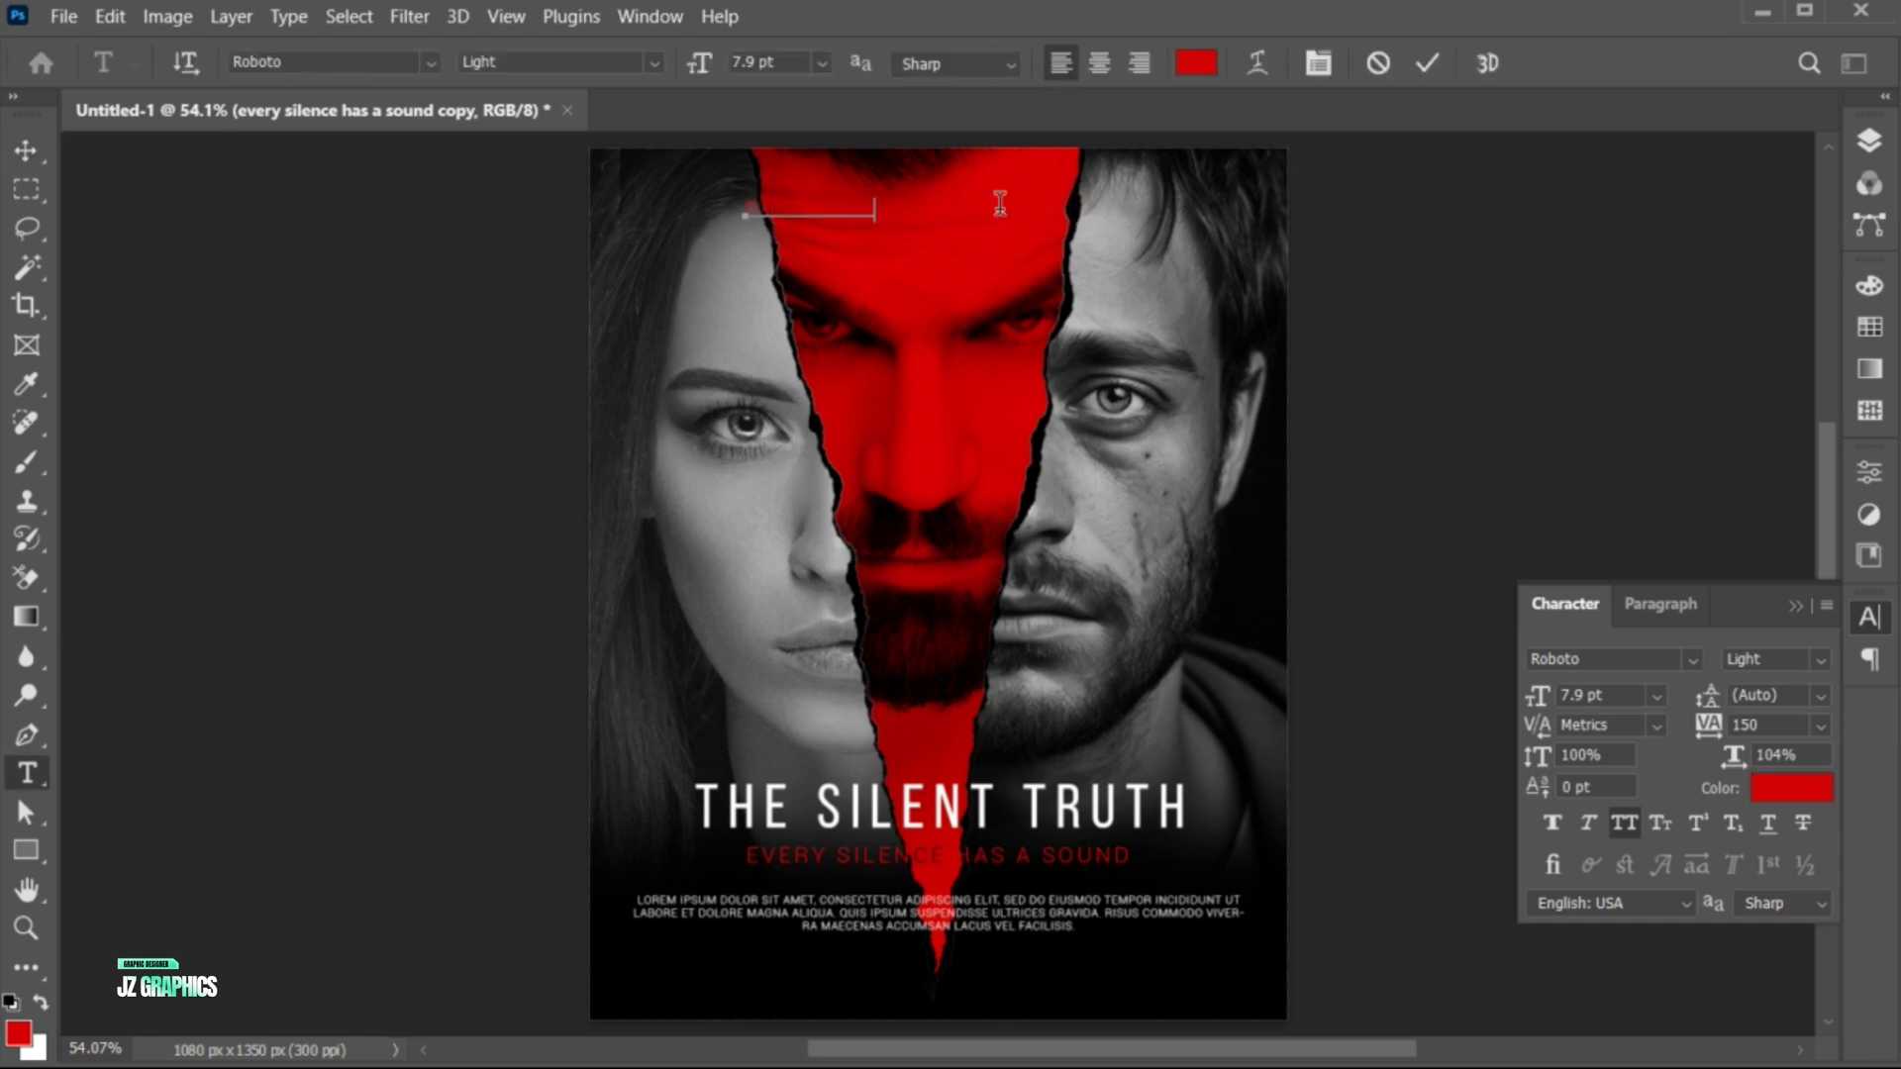
Recolour the whole "directed by" text white
key(ctrl+a)
click(1195, 64)
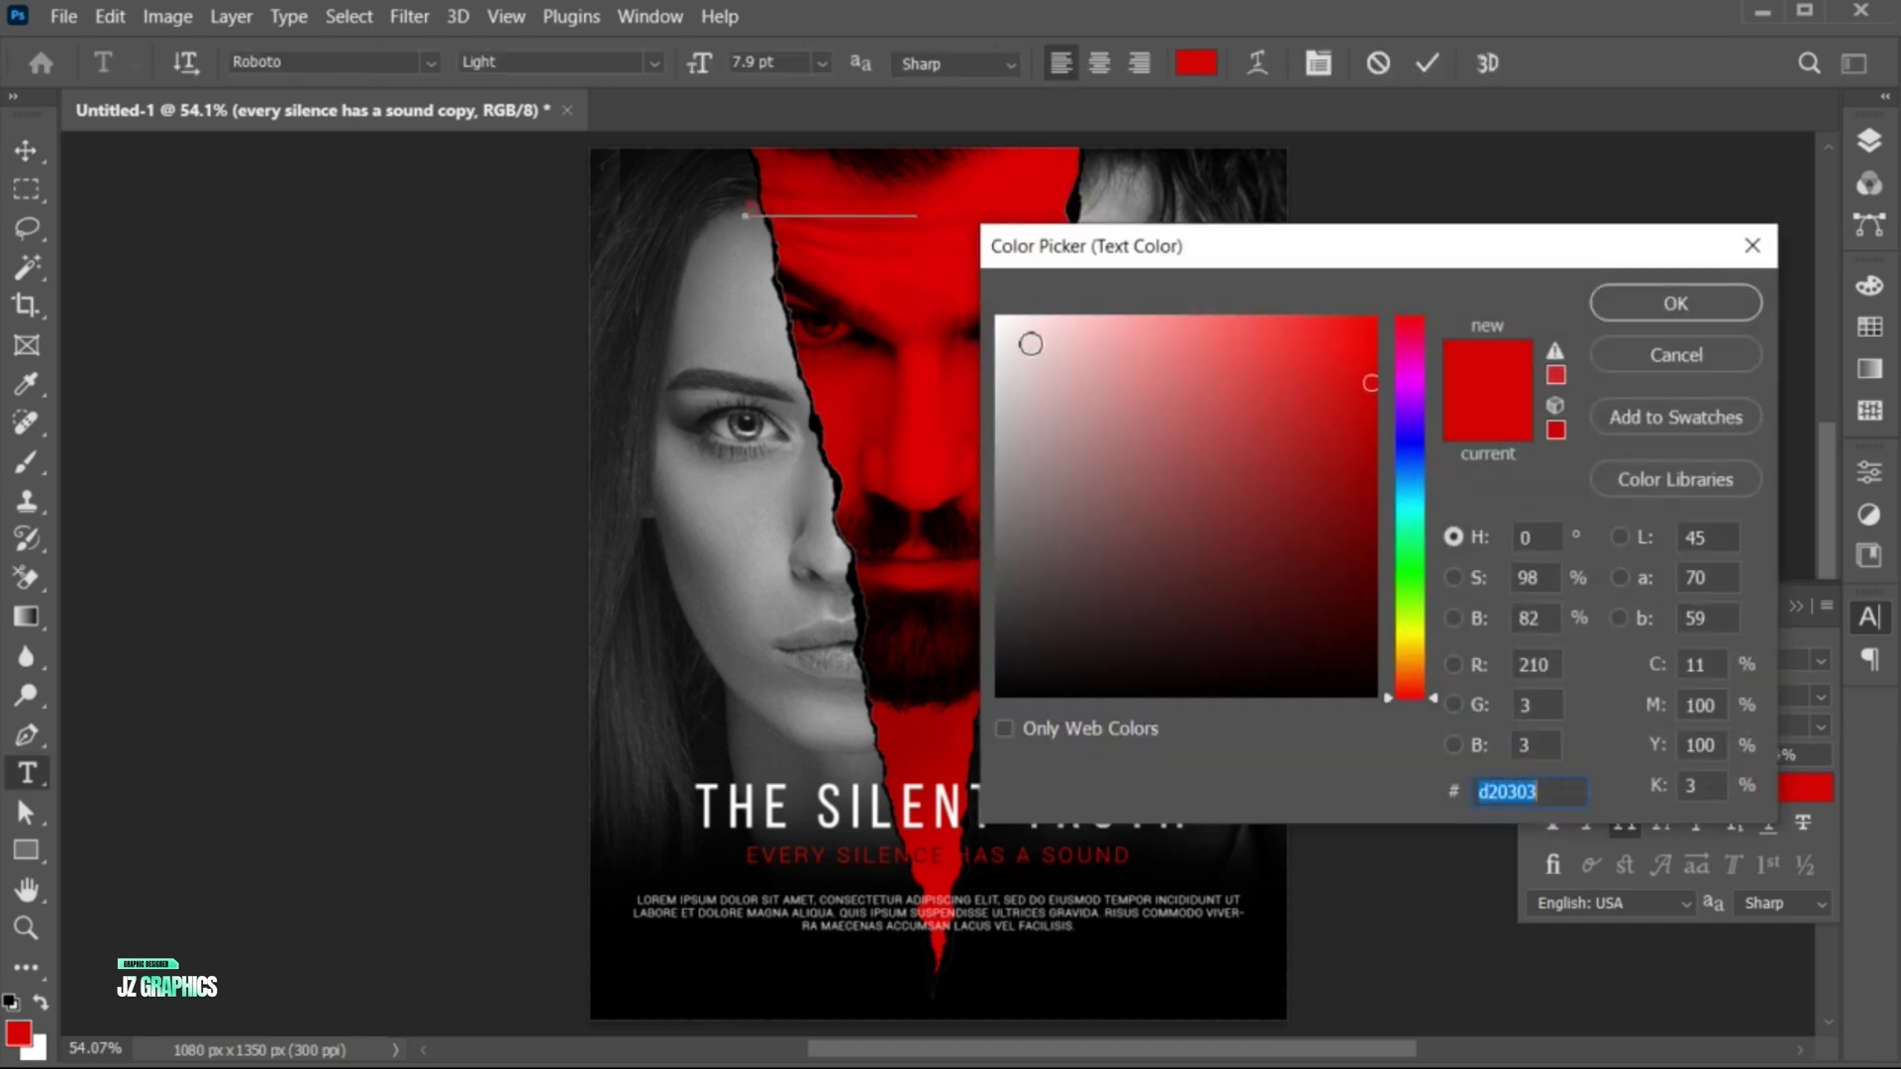
click(997, 318)
click(1675, 303)
key(ctrl+Return)
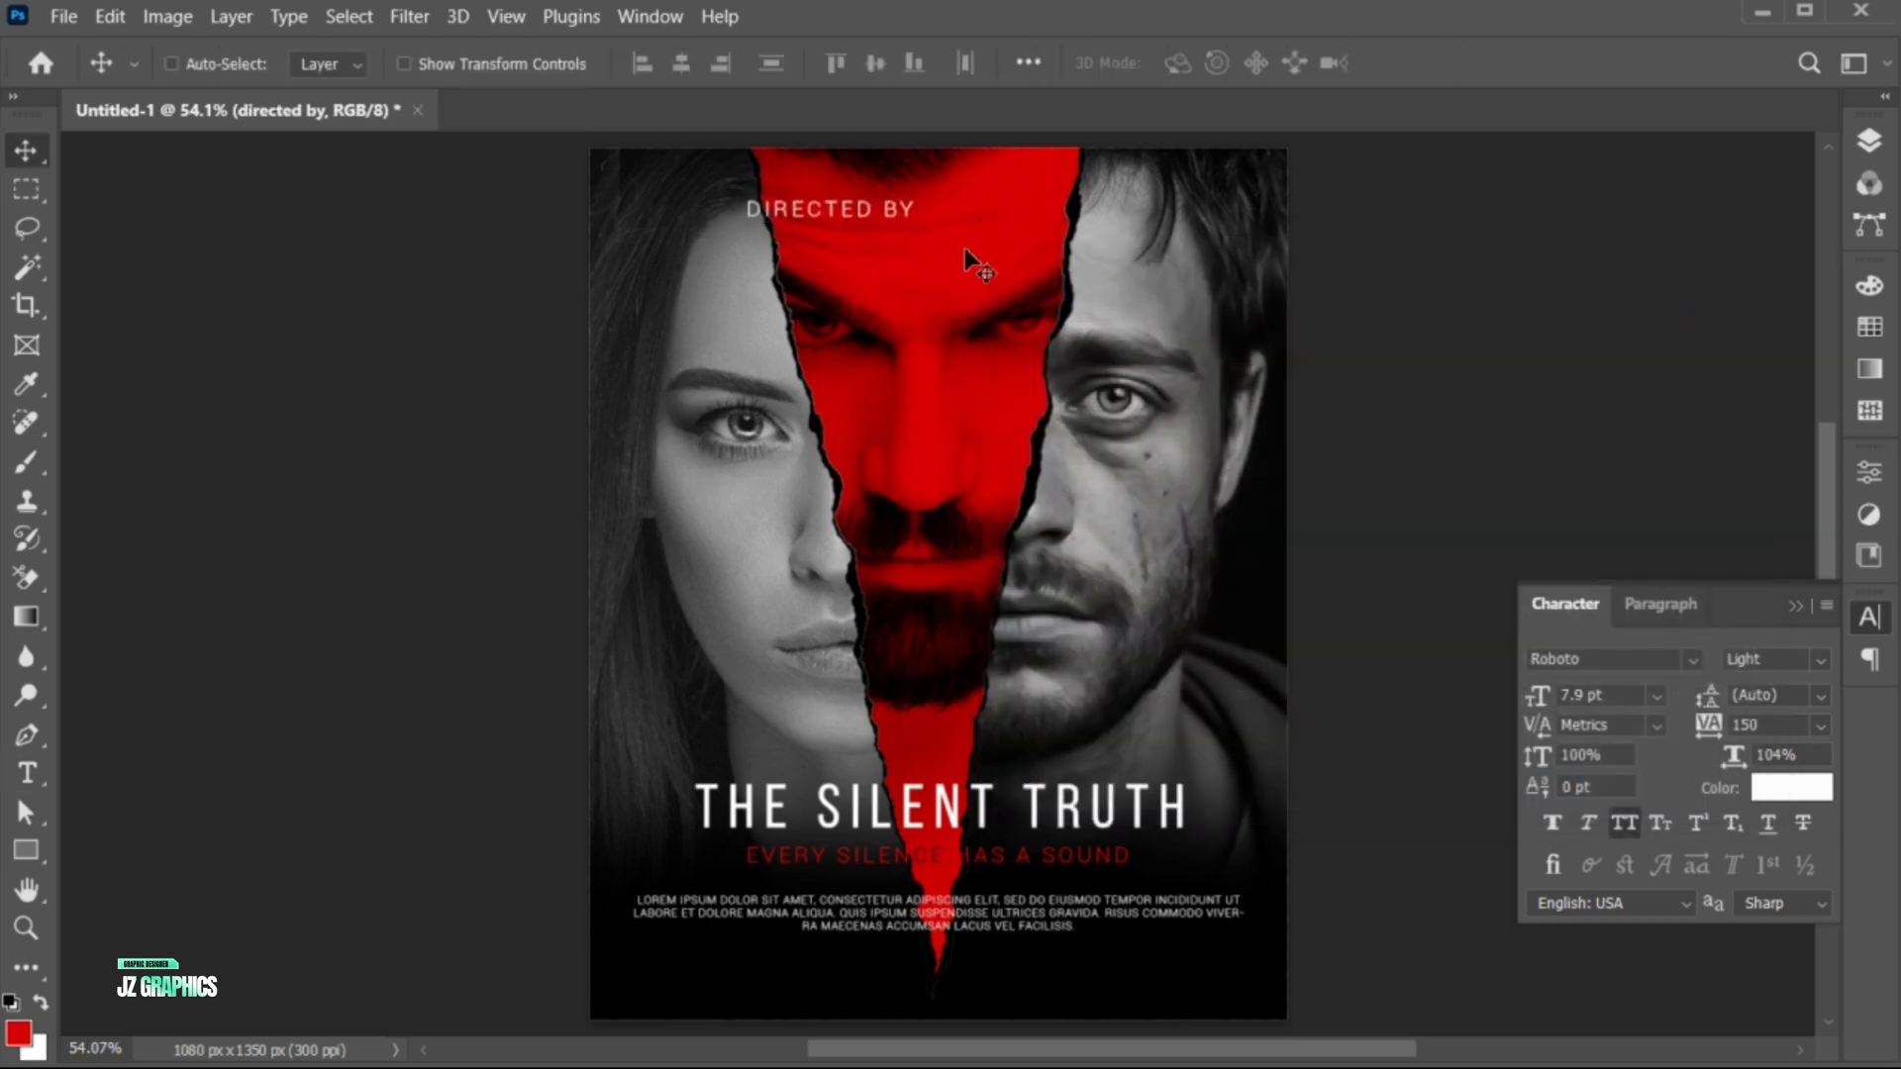
Scale the "directed by" text down to about 5.91 pt and centre it near the top of the red rip
key(ctrl+t)
mouse_move(924, 236)
mouse_down()
mouse_move(927, 194)
mouse_move(940, 226)
mouse_up()
key(Escape)
Duplicate the "directed by" line about 47 px below and replace the copy's text with "jz graphics"
key(v)
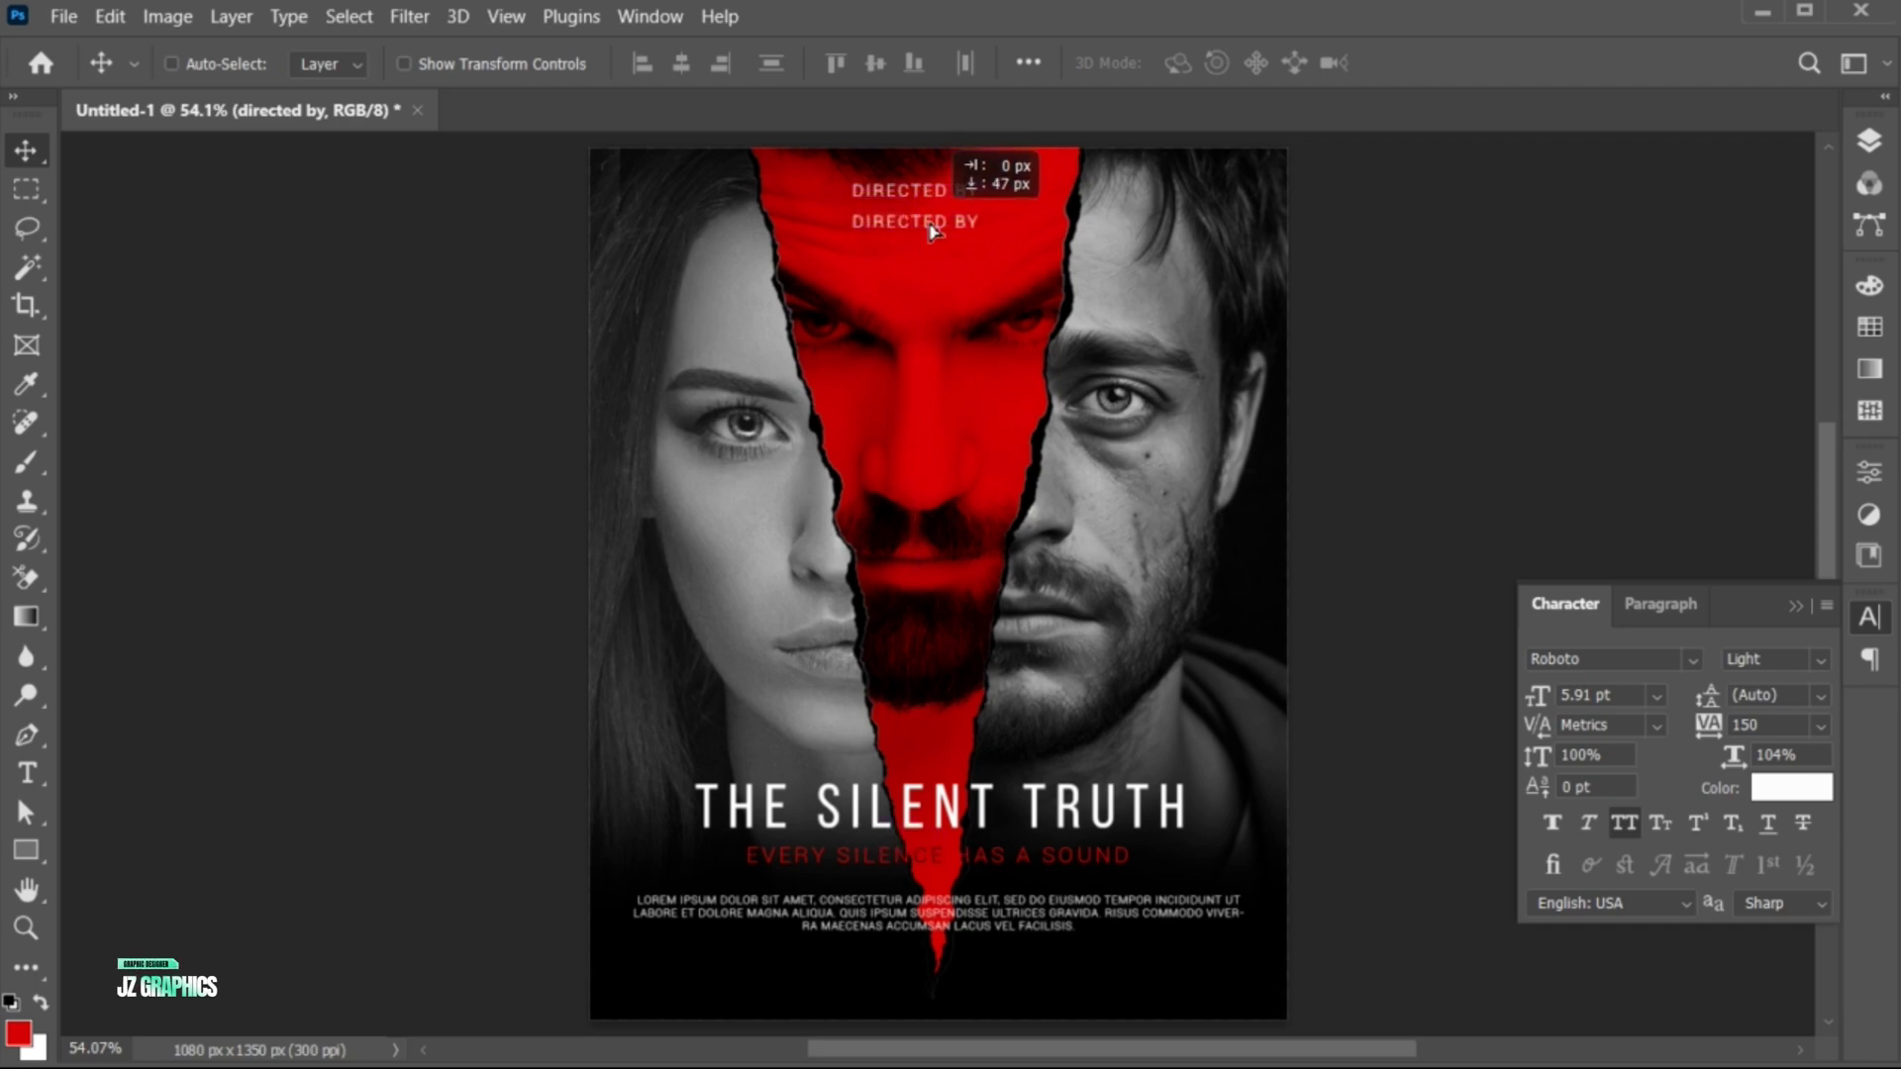
double_click(907, 223)
text(JZ name)
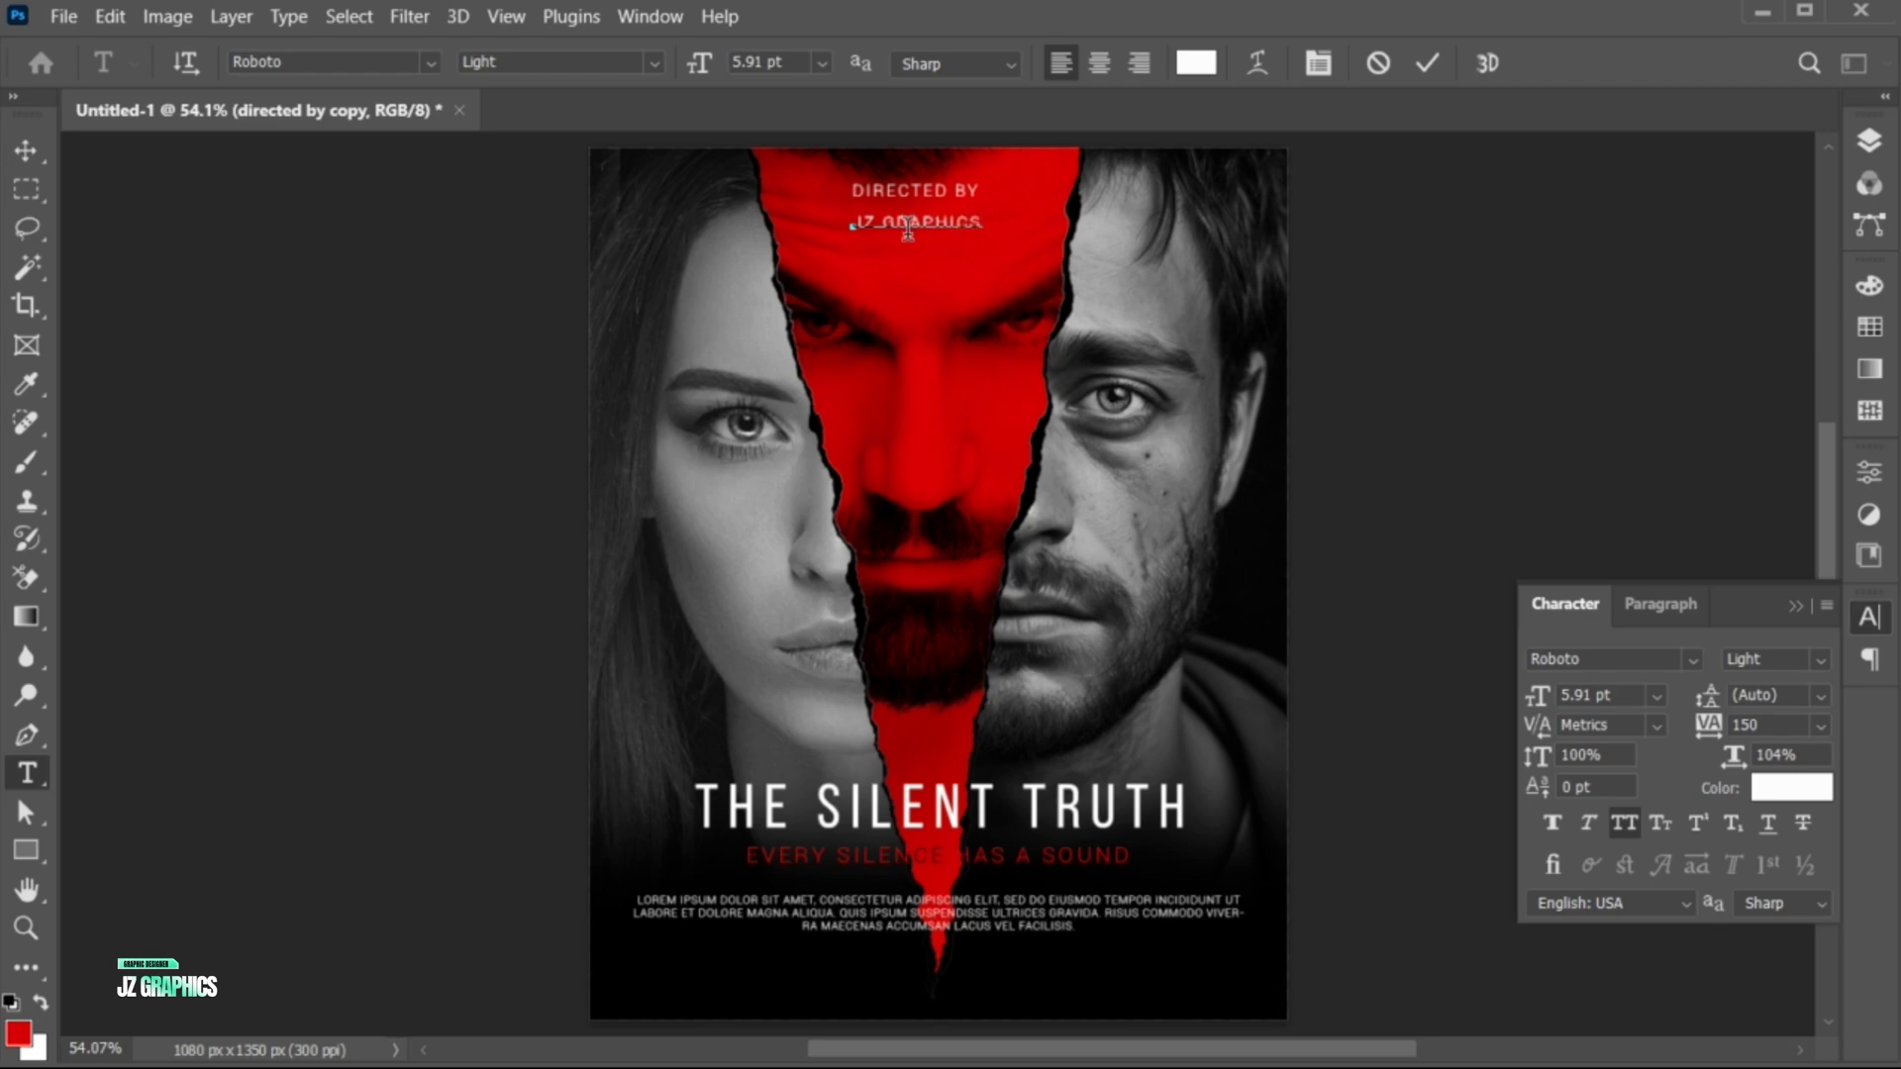
Make the "jz graphics" text Bold with tracking 630 and centre it beneath the "directed by" line
key(ctrl+a)
click(1817, 660)
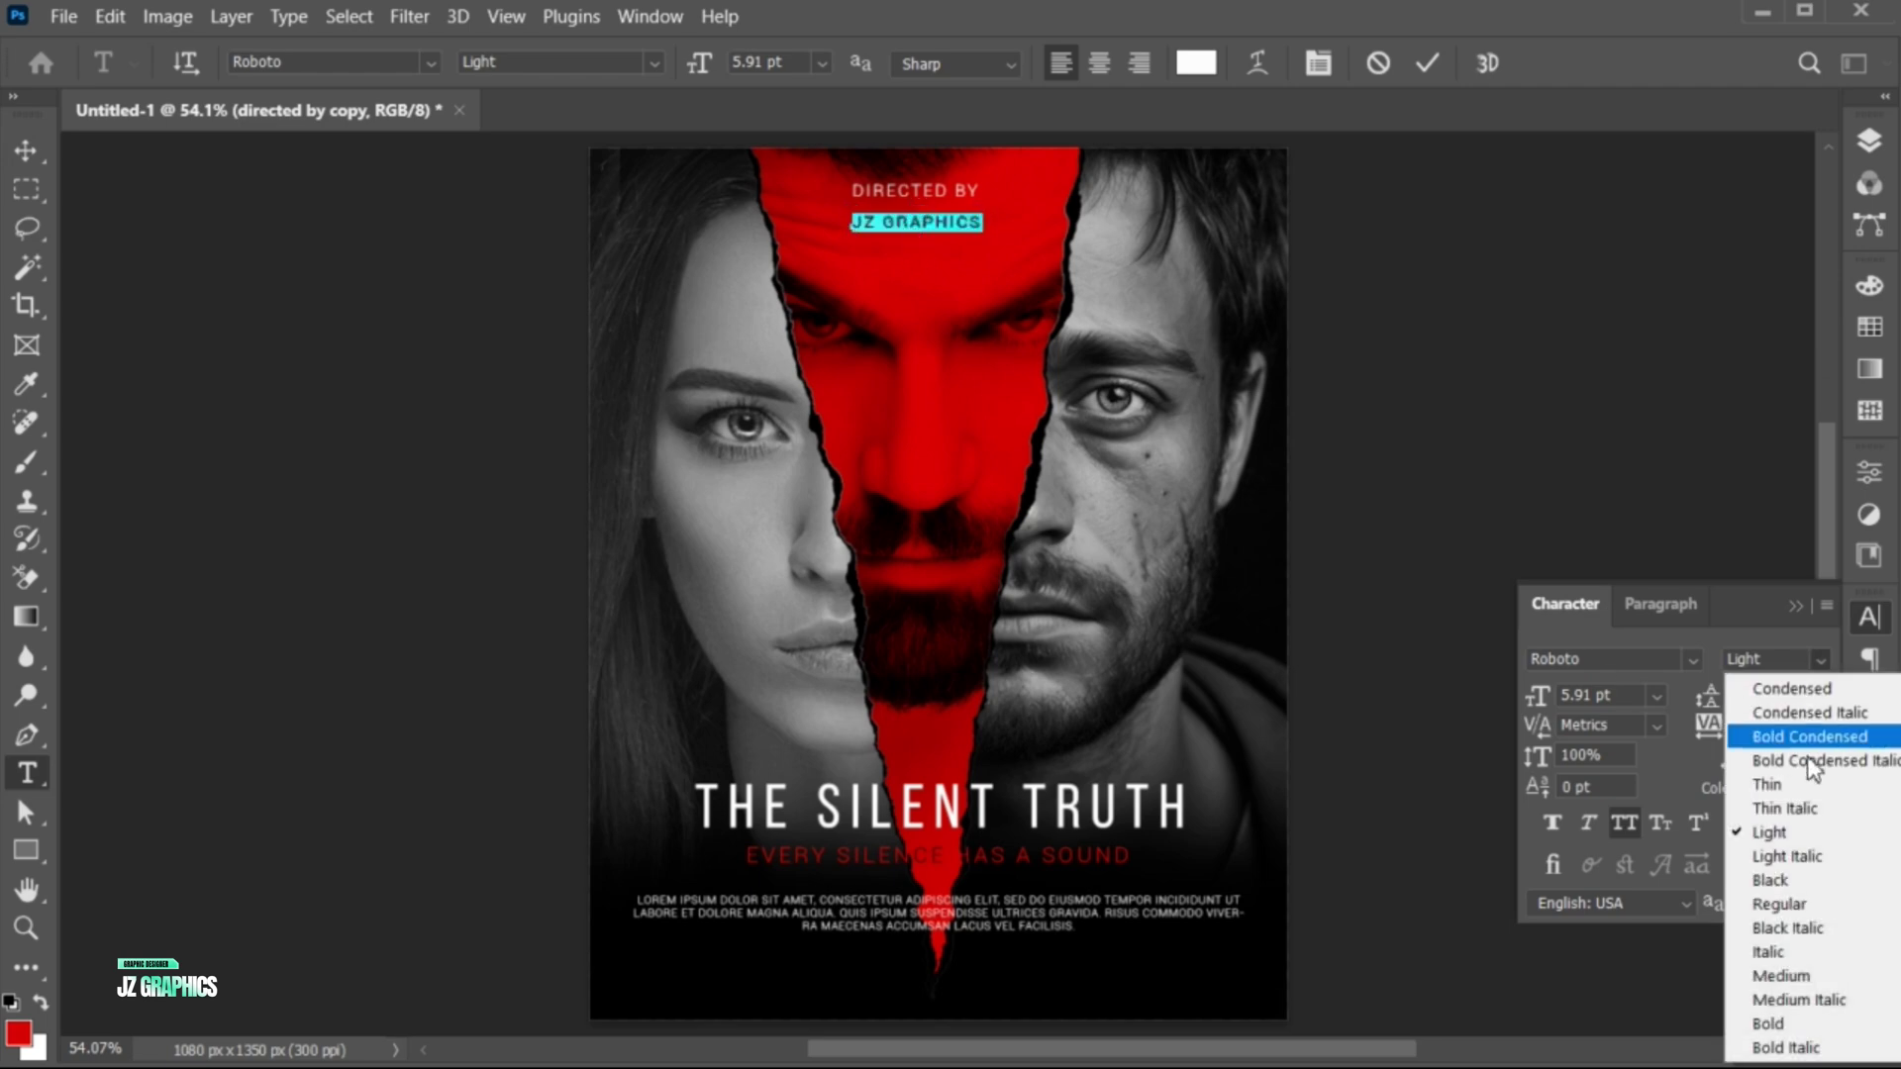
click(1808, 1026)
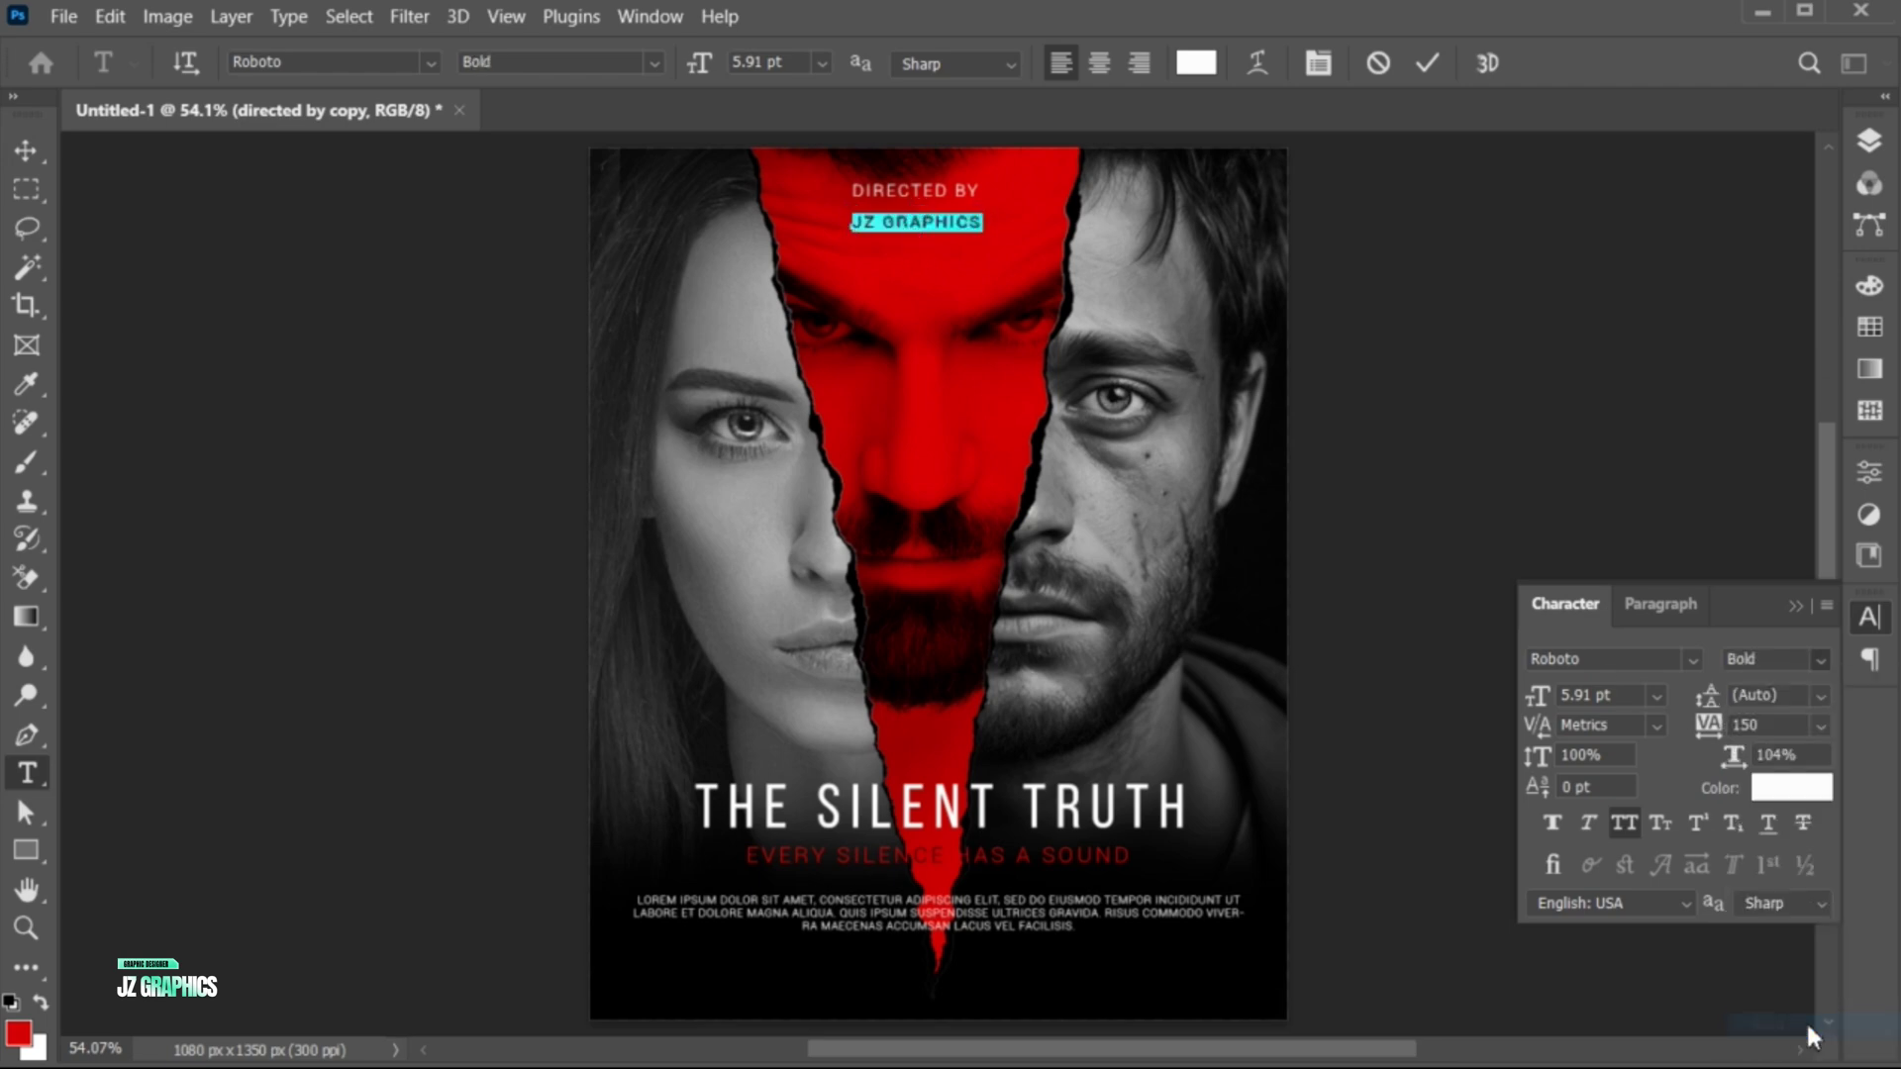
click(1728, 726)
key(Return)
click(1431, 64)
key(v)
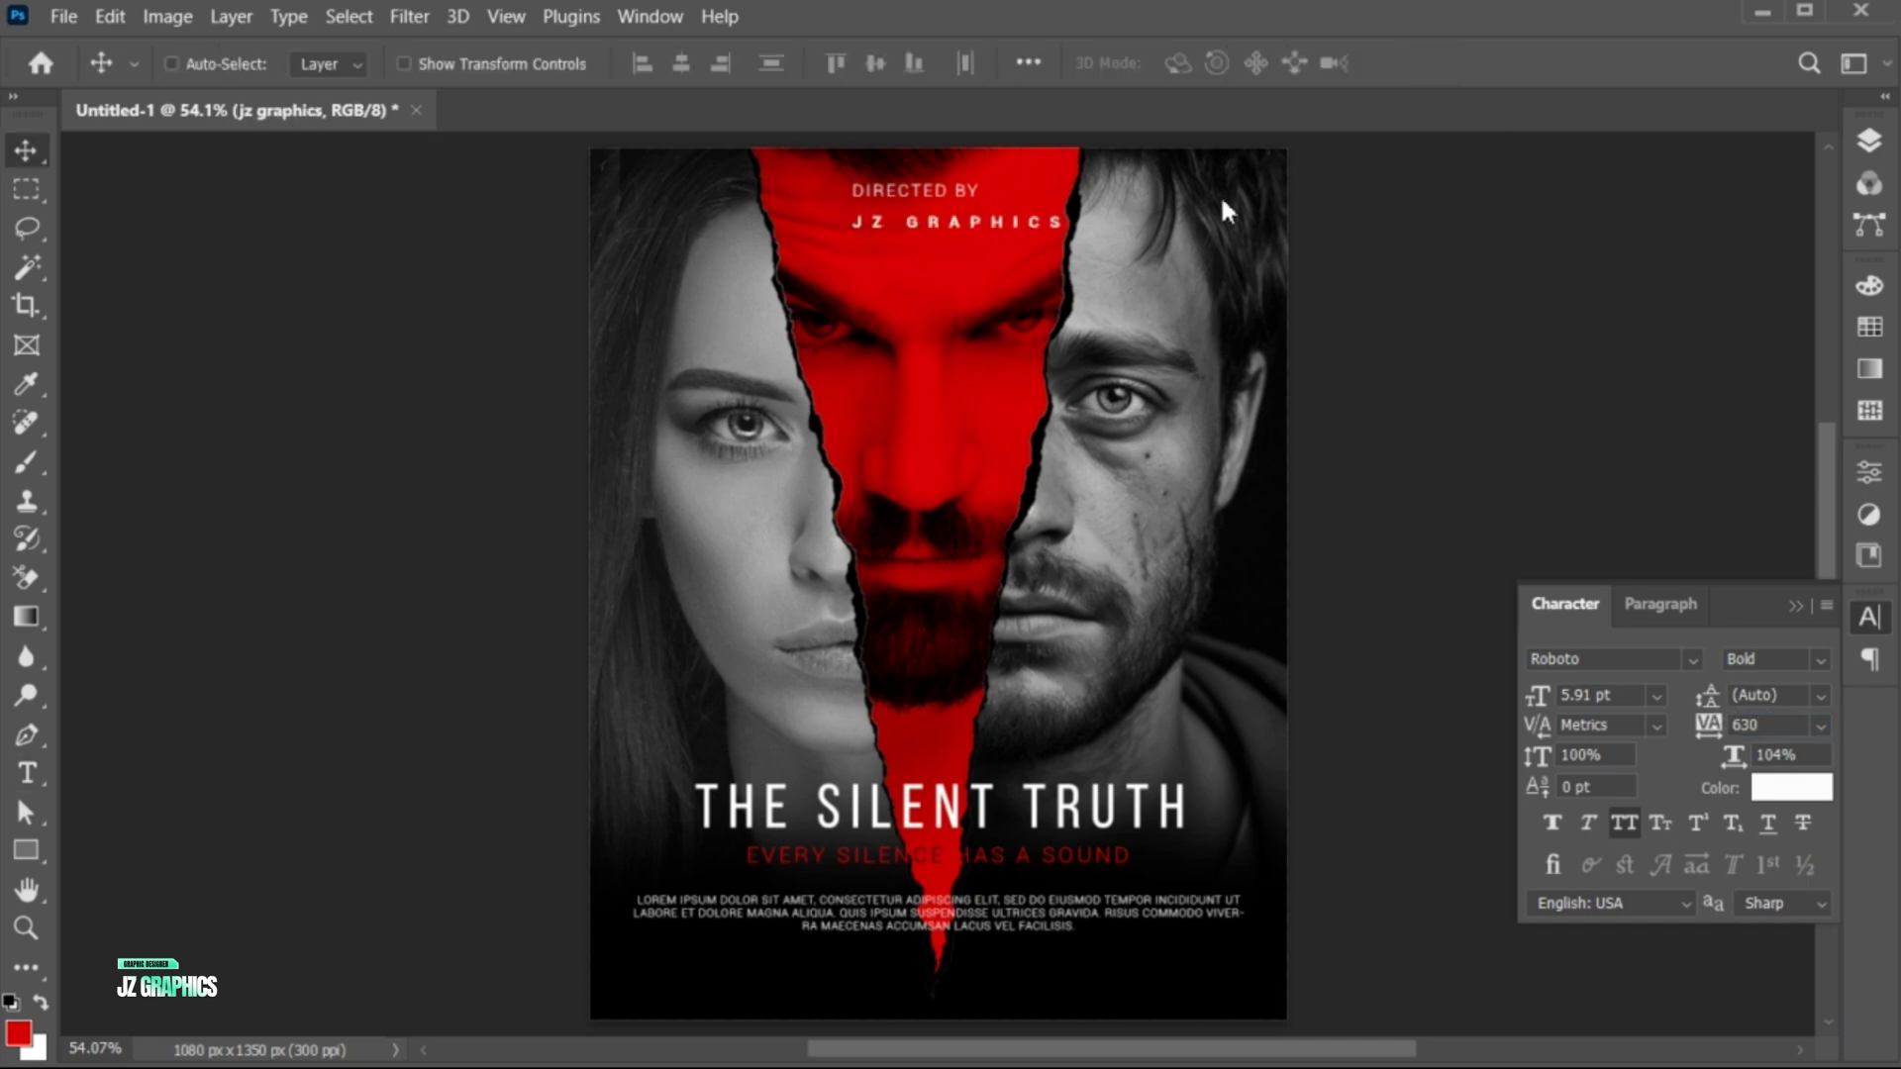
drag(955, 233, 920, 230)
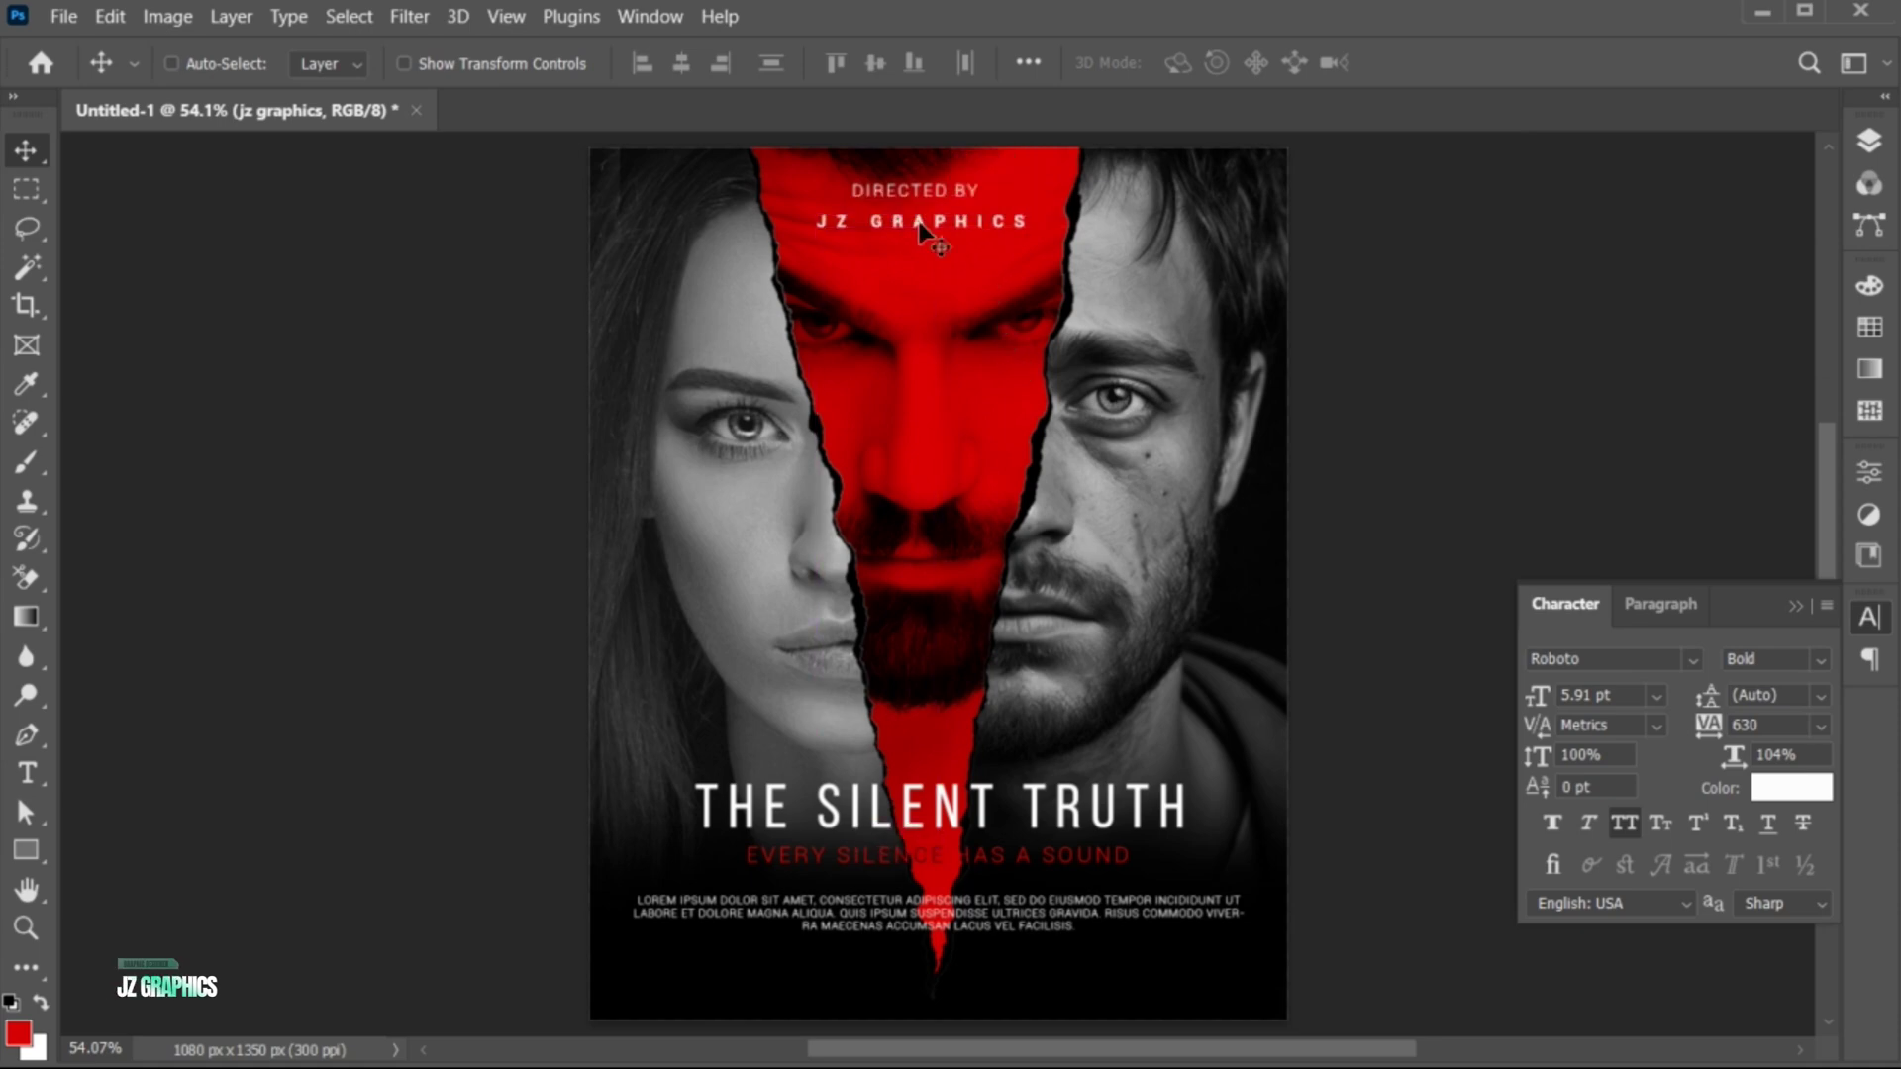
Scale the "directed by" layer down to about 4.27 pt above the "jz graphics" line
click(1869, 140)
click(1683, 437)
key(ctrl+t)
mouse_move(985, 210)
mouse_down()
mouse_move(1018, 179)
mouse_move(970, 198)
mouse_up()
key(Return)
Set the "directed by" text's tracking to 250 and re-centre it slightly higher above "jz graphics"
double_click(929, 190)
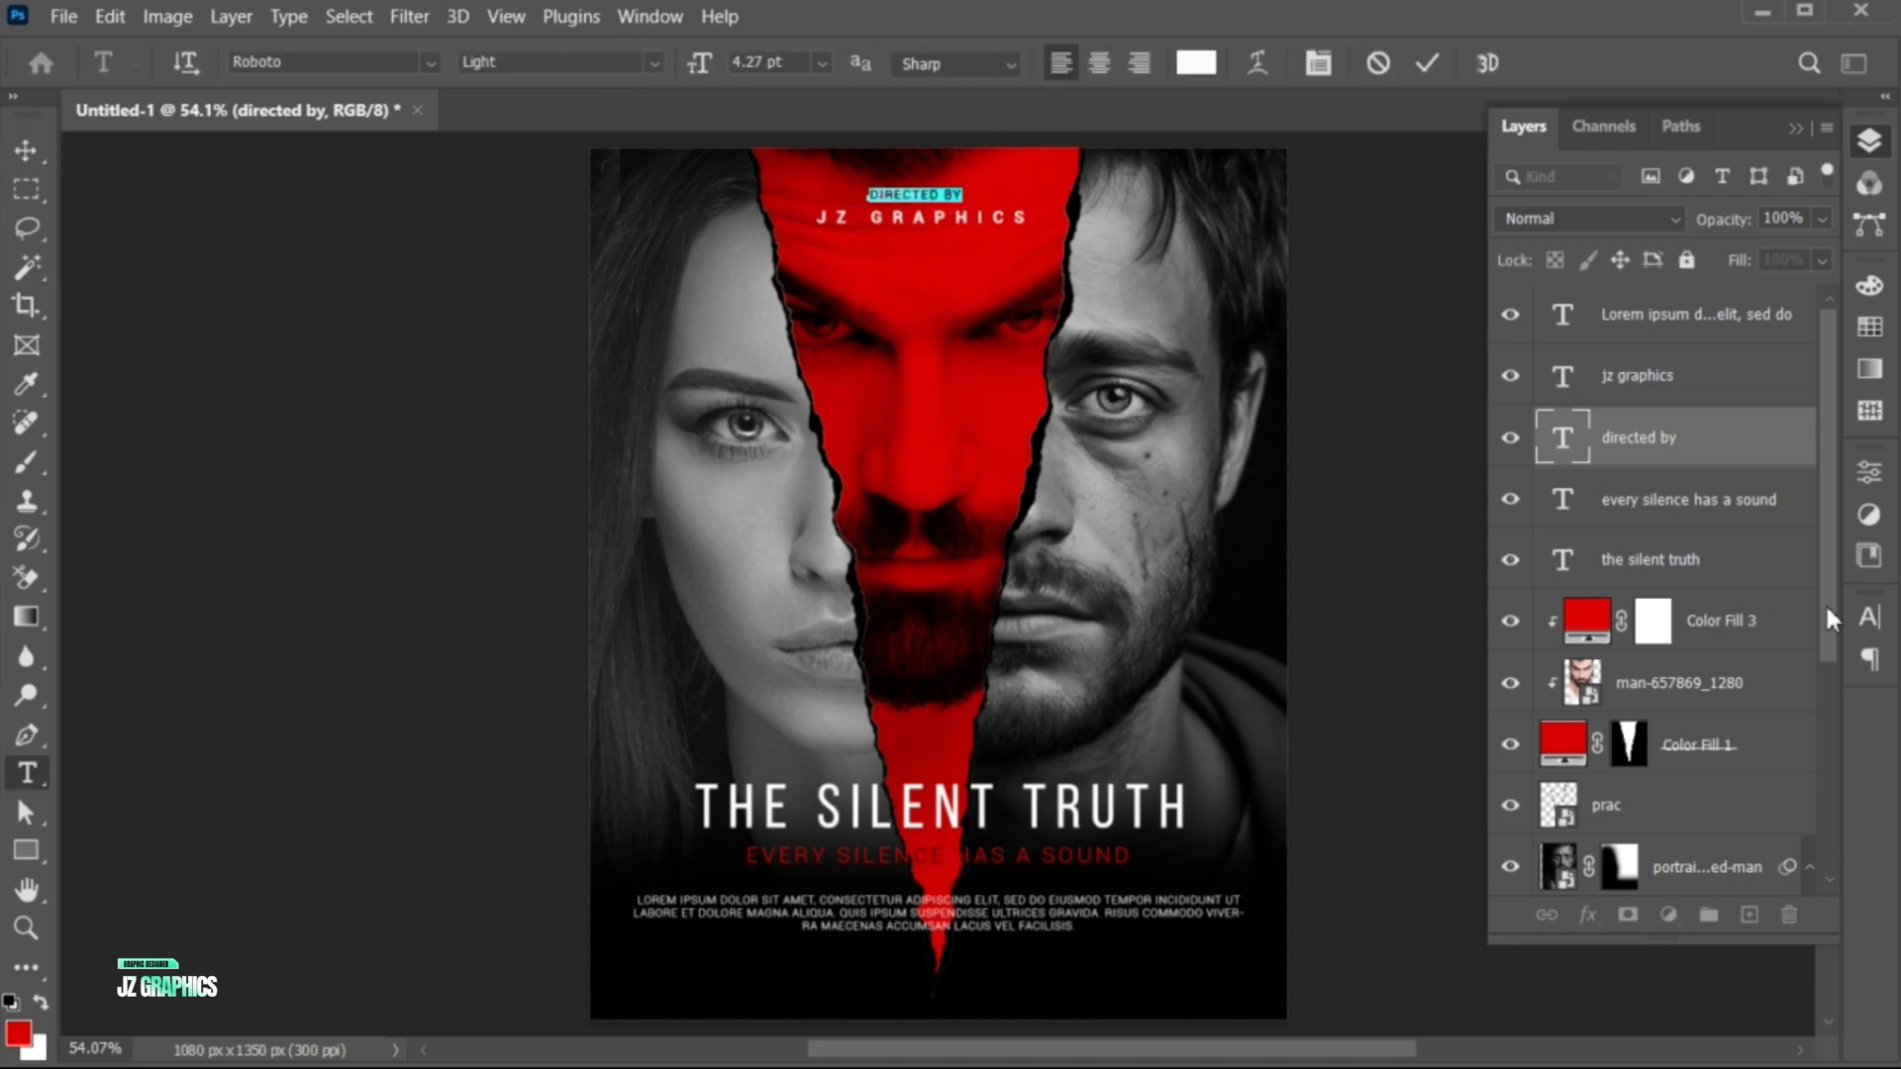
click(1869, 617)
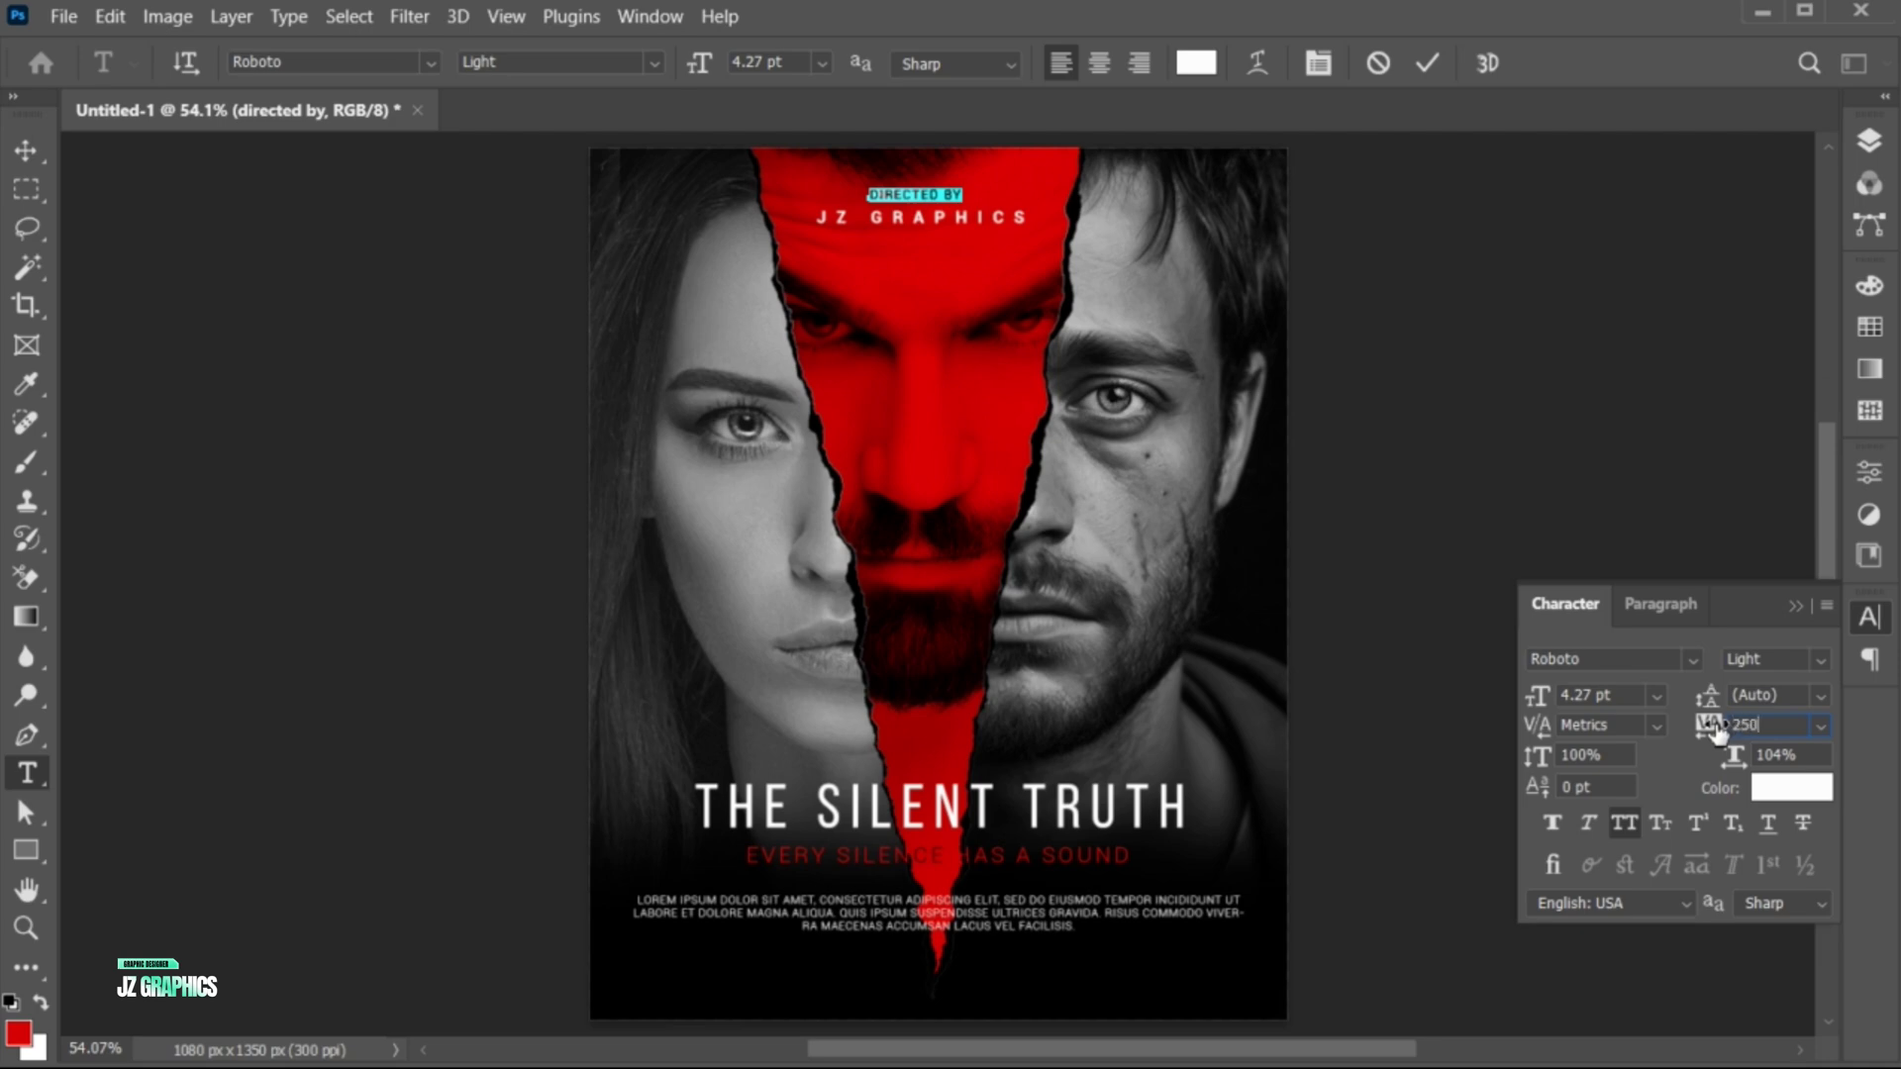
click(1434, 60)
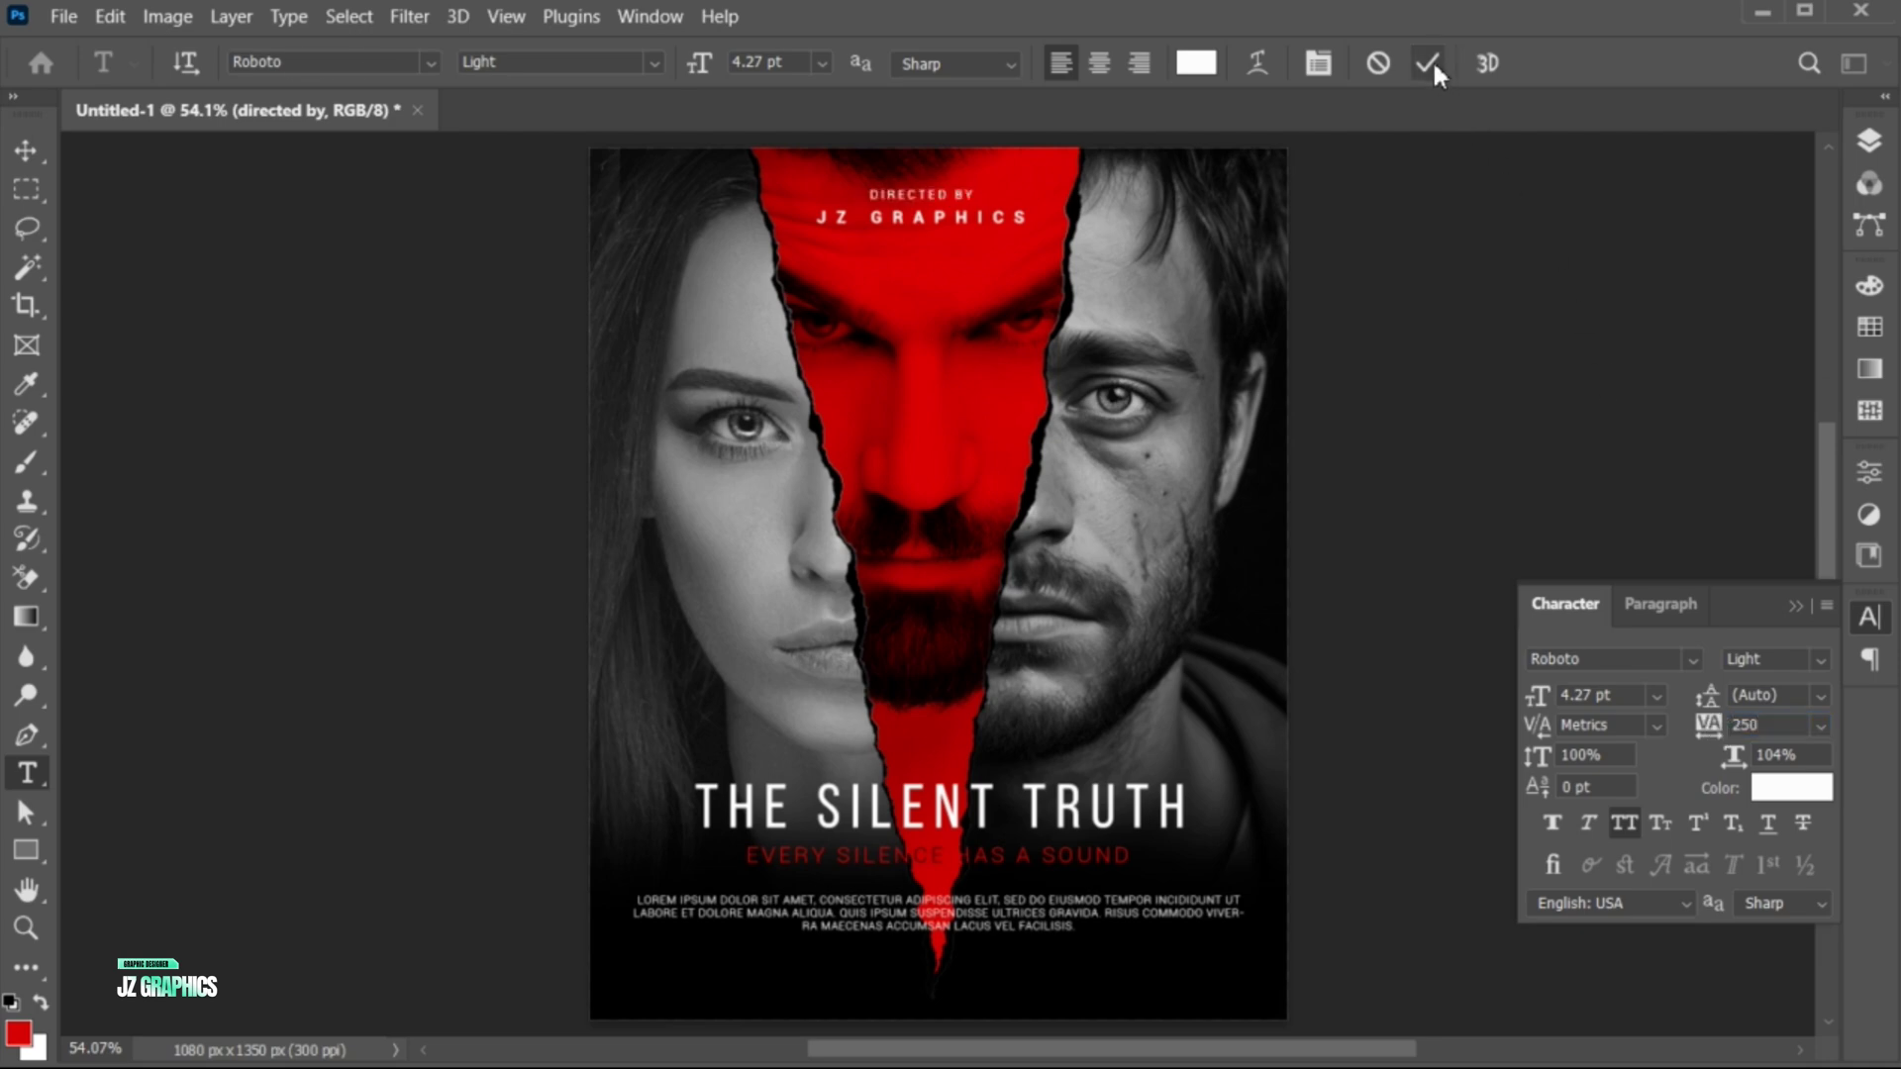
key(v)
drag(925, 210, 915, 202)
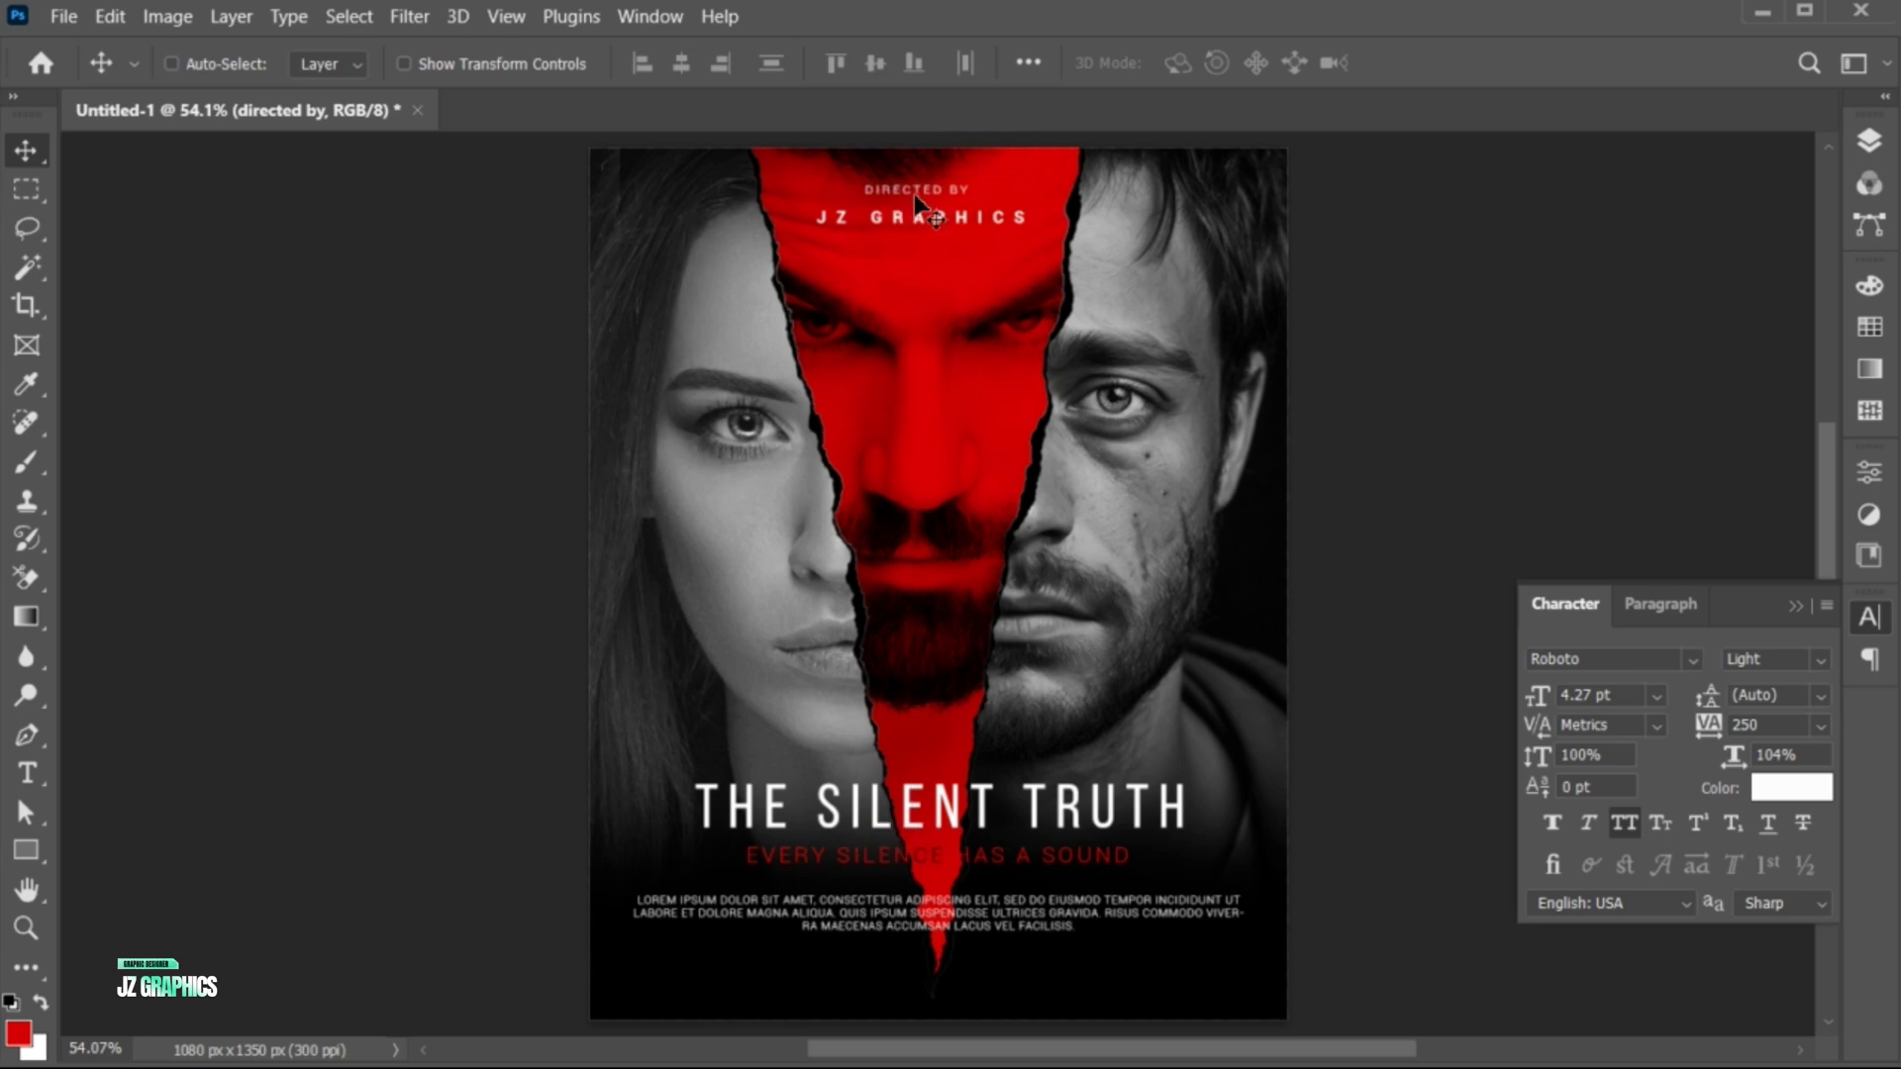
Bring the barcode from the pngwing document above the paragraph layer and place it small in the poster's lower-right corner
key(F7)
click(1678, 315)
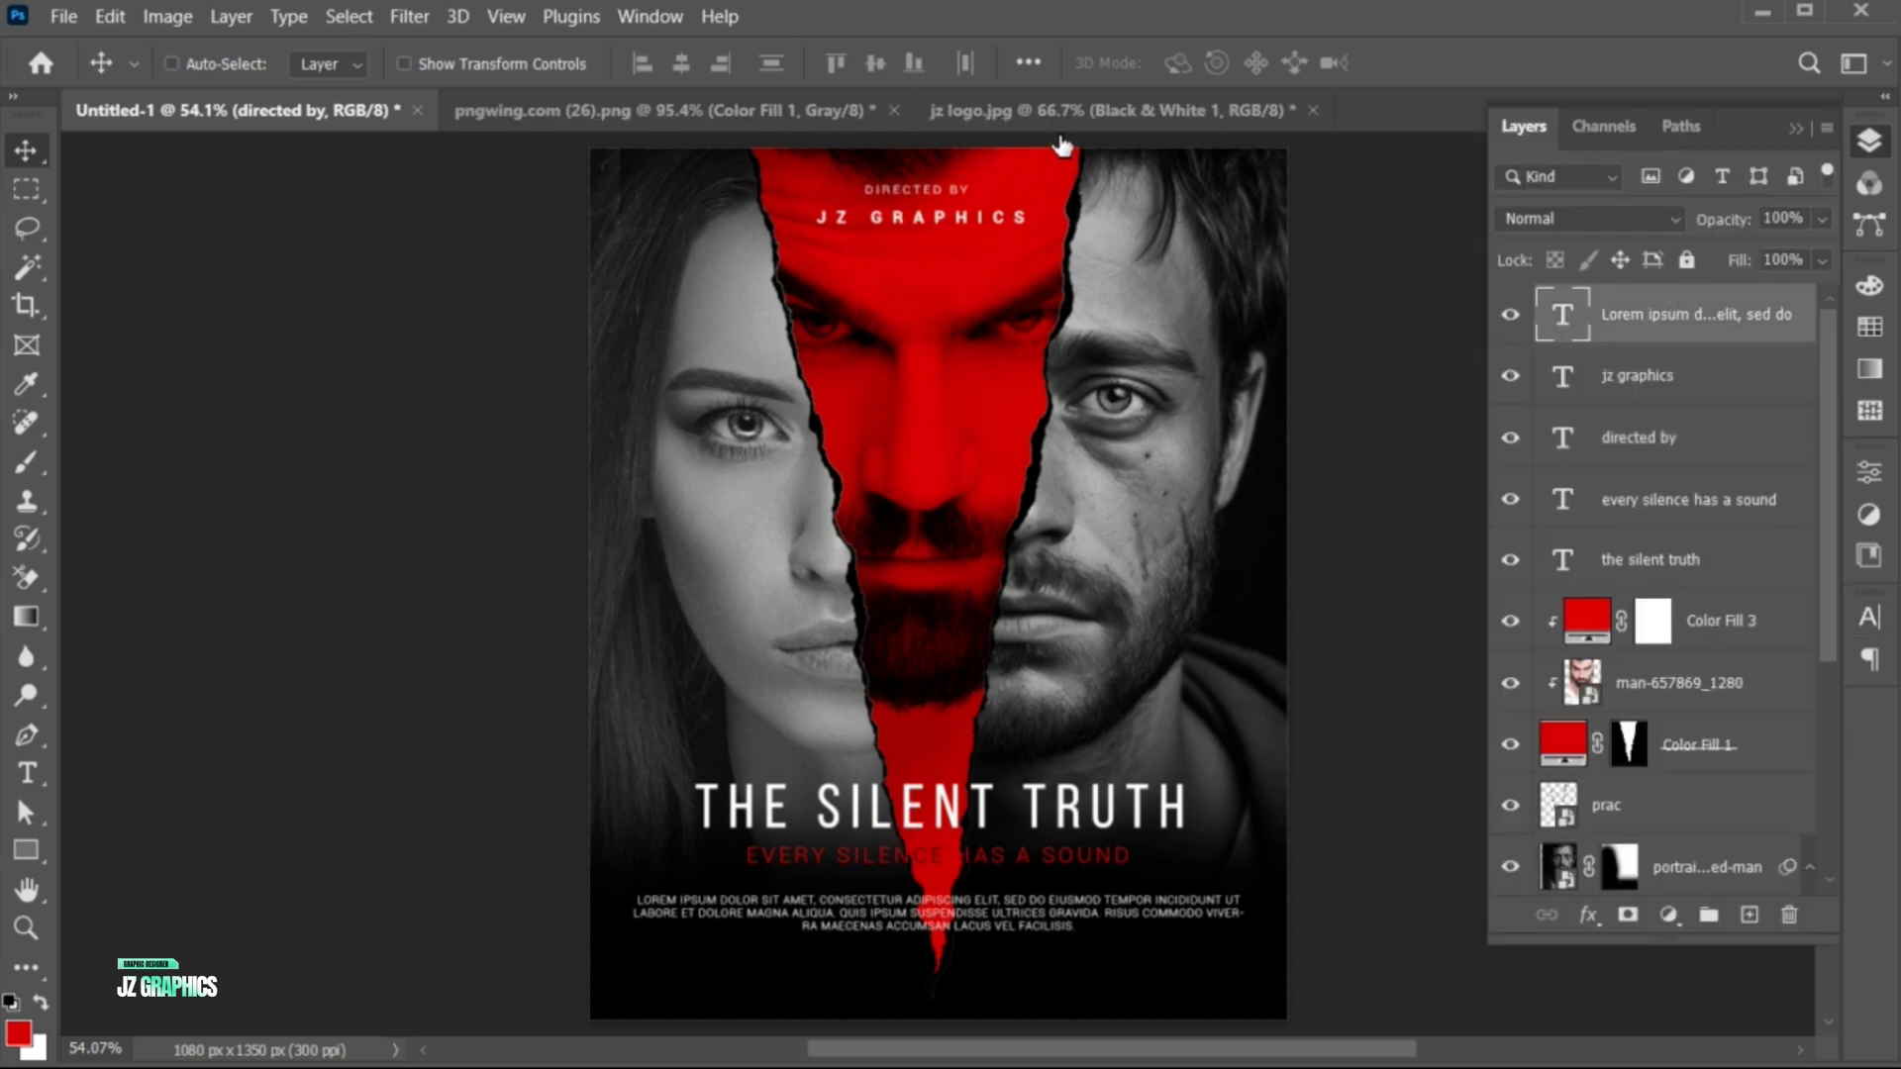
click(1041, 103)
drag(905, 538, 461, 210)
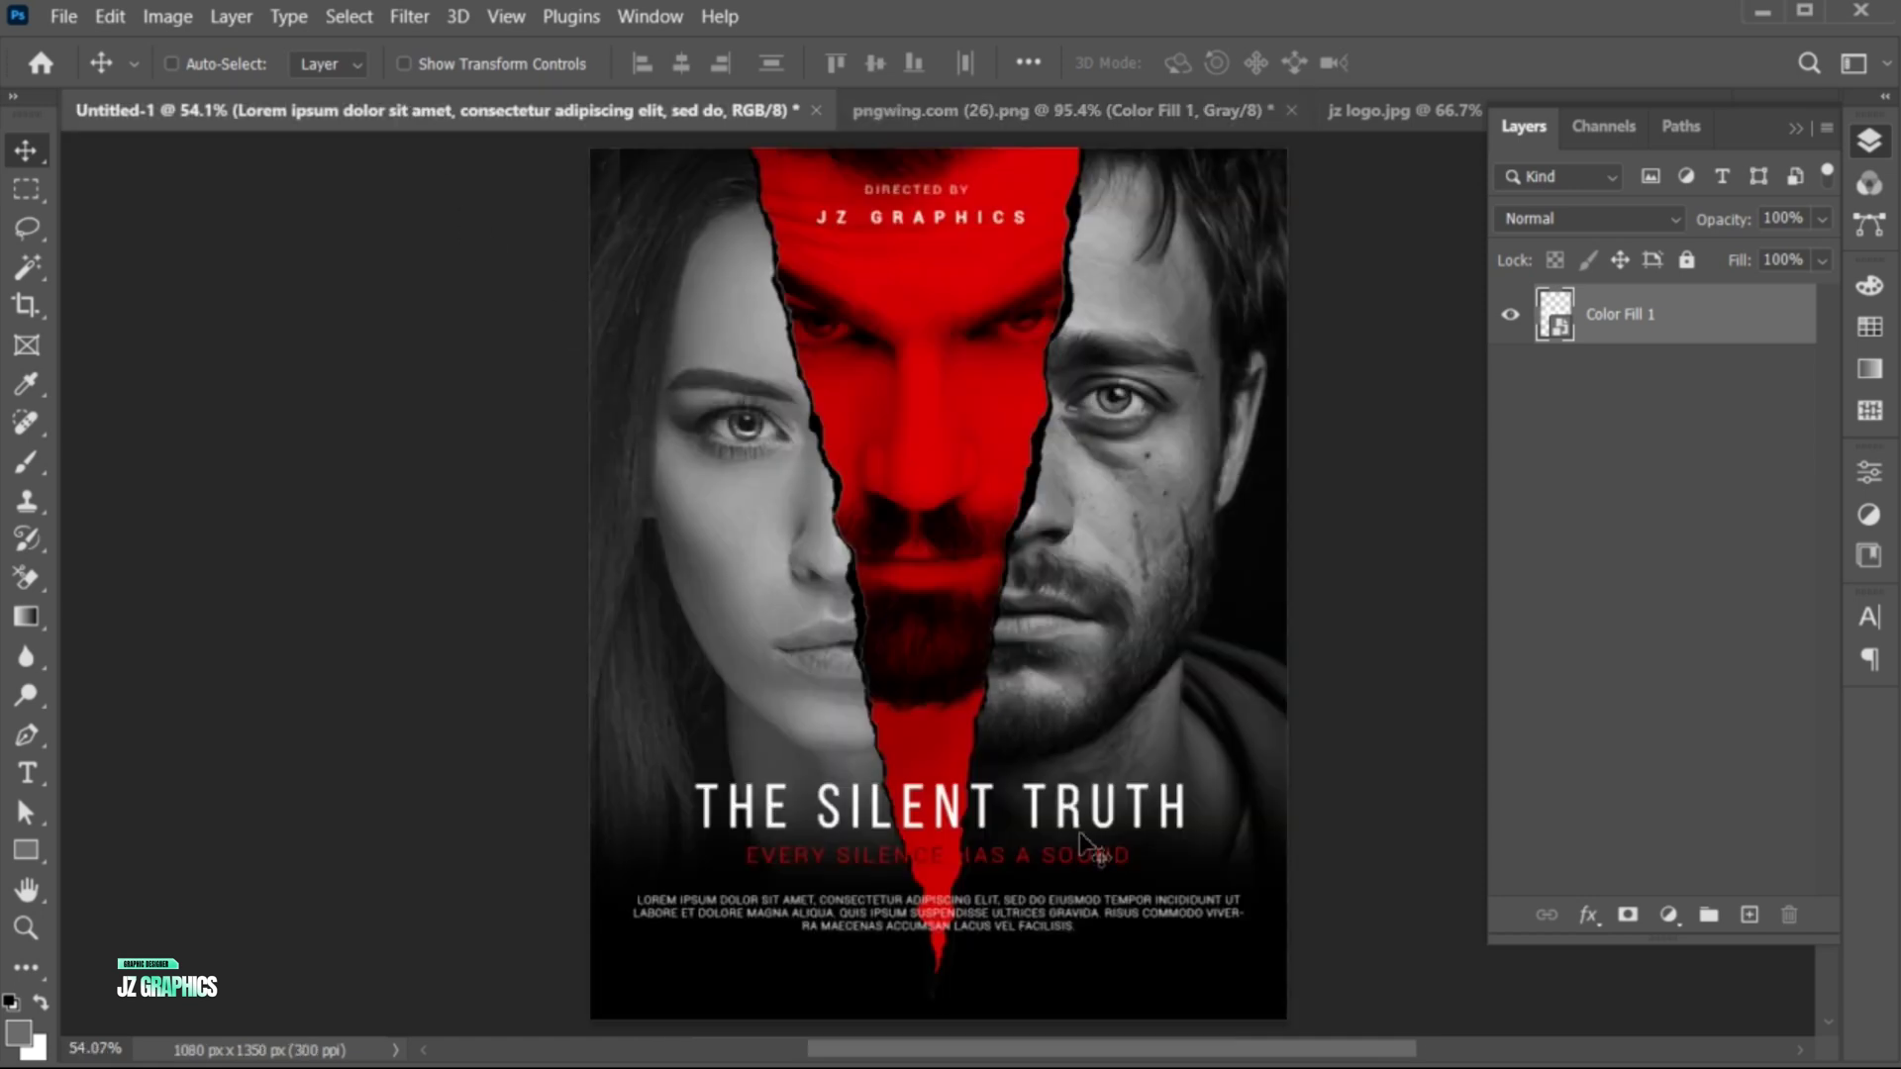
drag(1079, 832, 1213, 978)
key(ctrl+t)
key(Return)
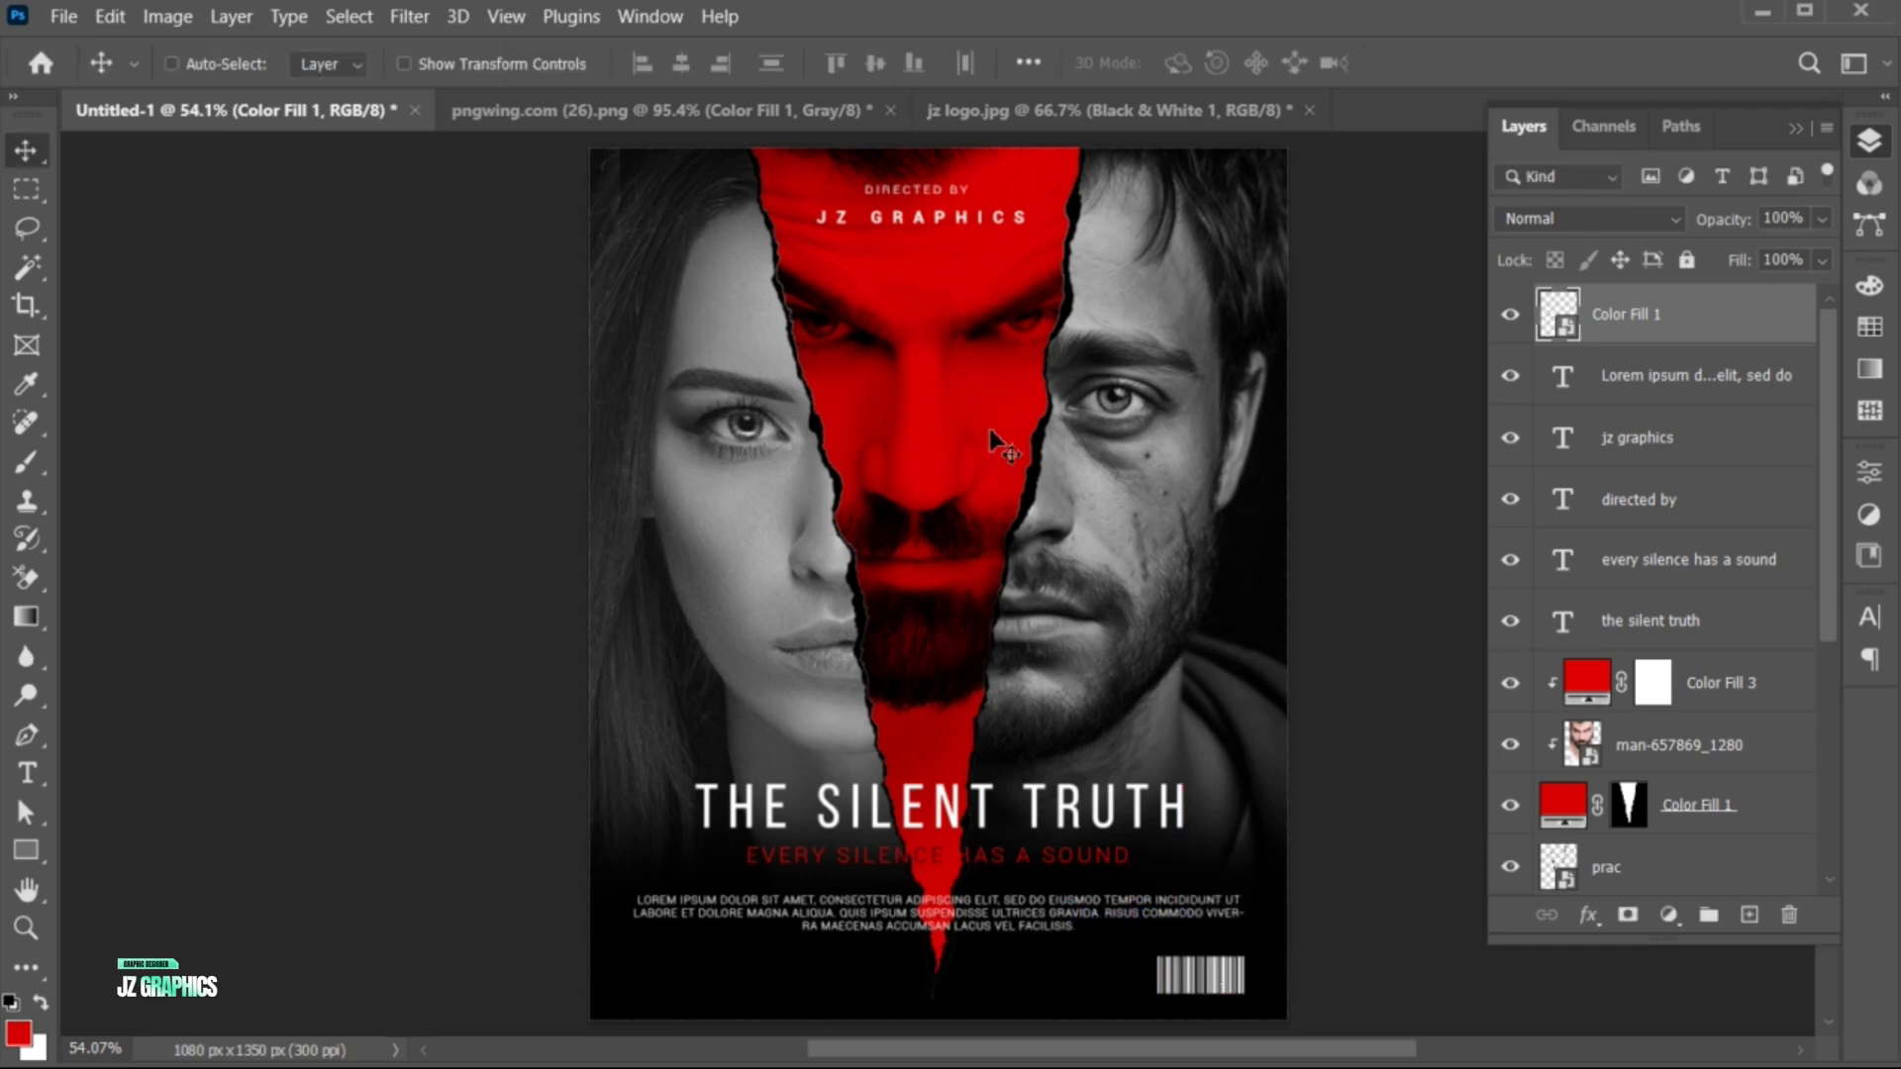
Bring the round logo from jz logo.jpg into the poster and scale it down into the lower-left corner
click(1031, 110)
drag(662, 251, 849, 663)
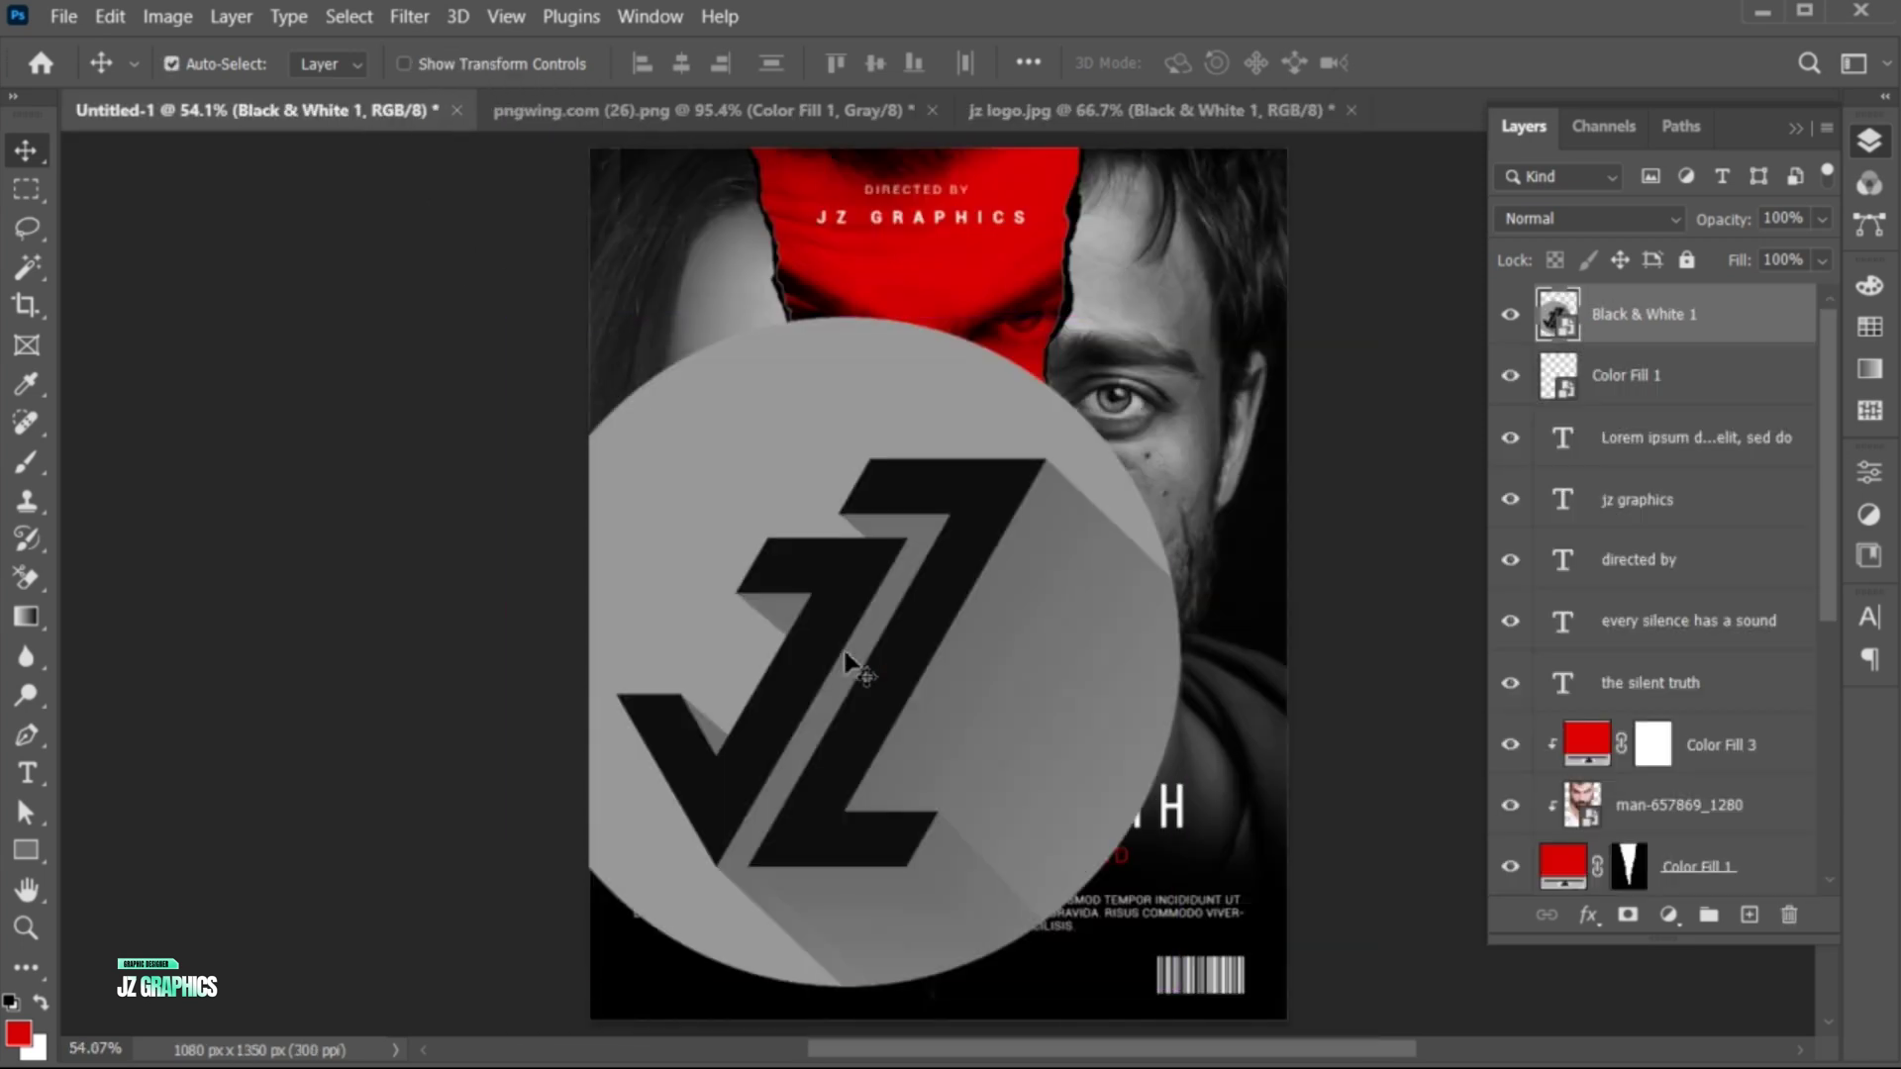
key(ctrl+t)
drag(1178, 988, 666, 989)
key(Return)
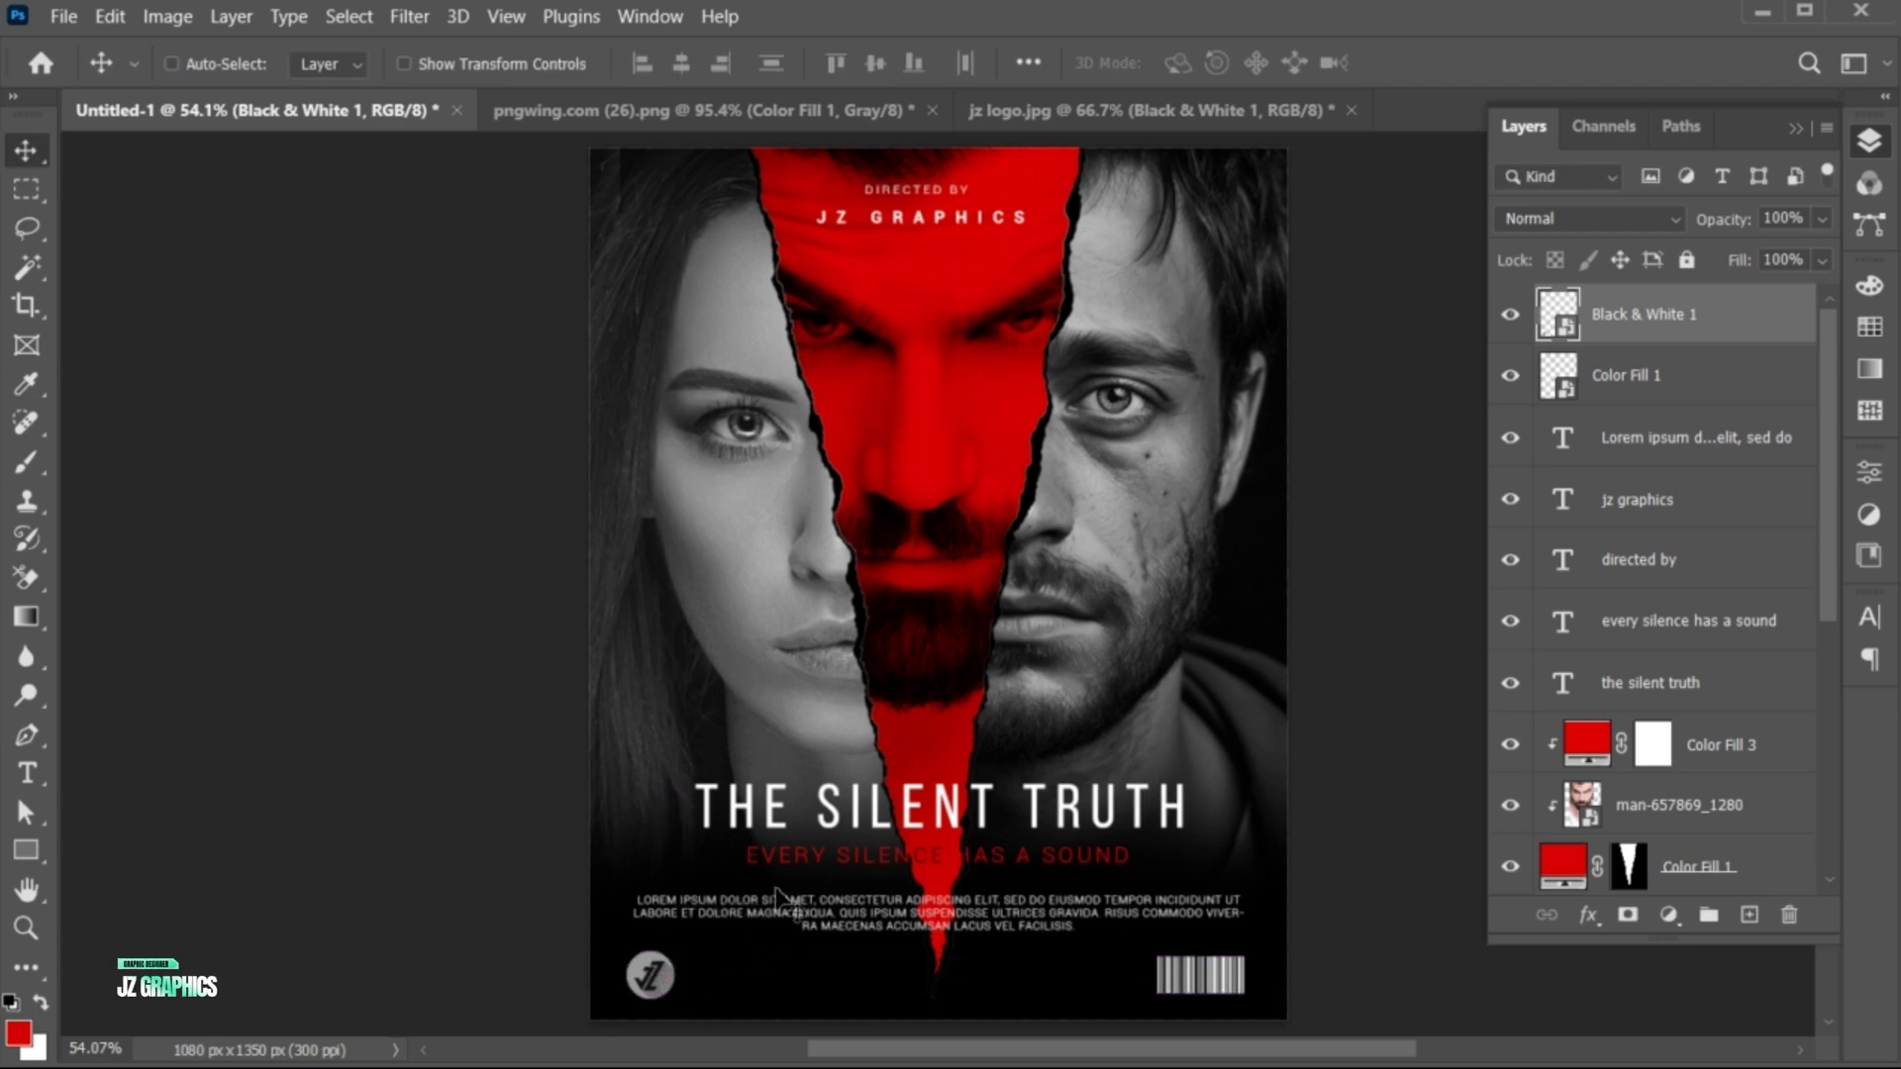
drag(795, 864, 736, 980)
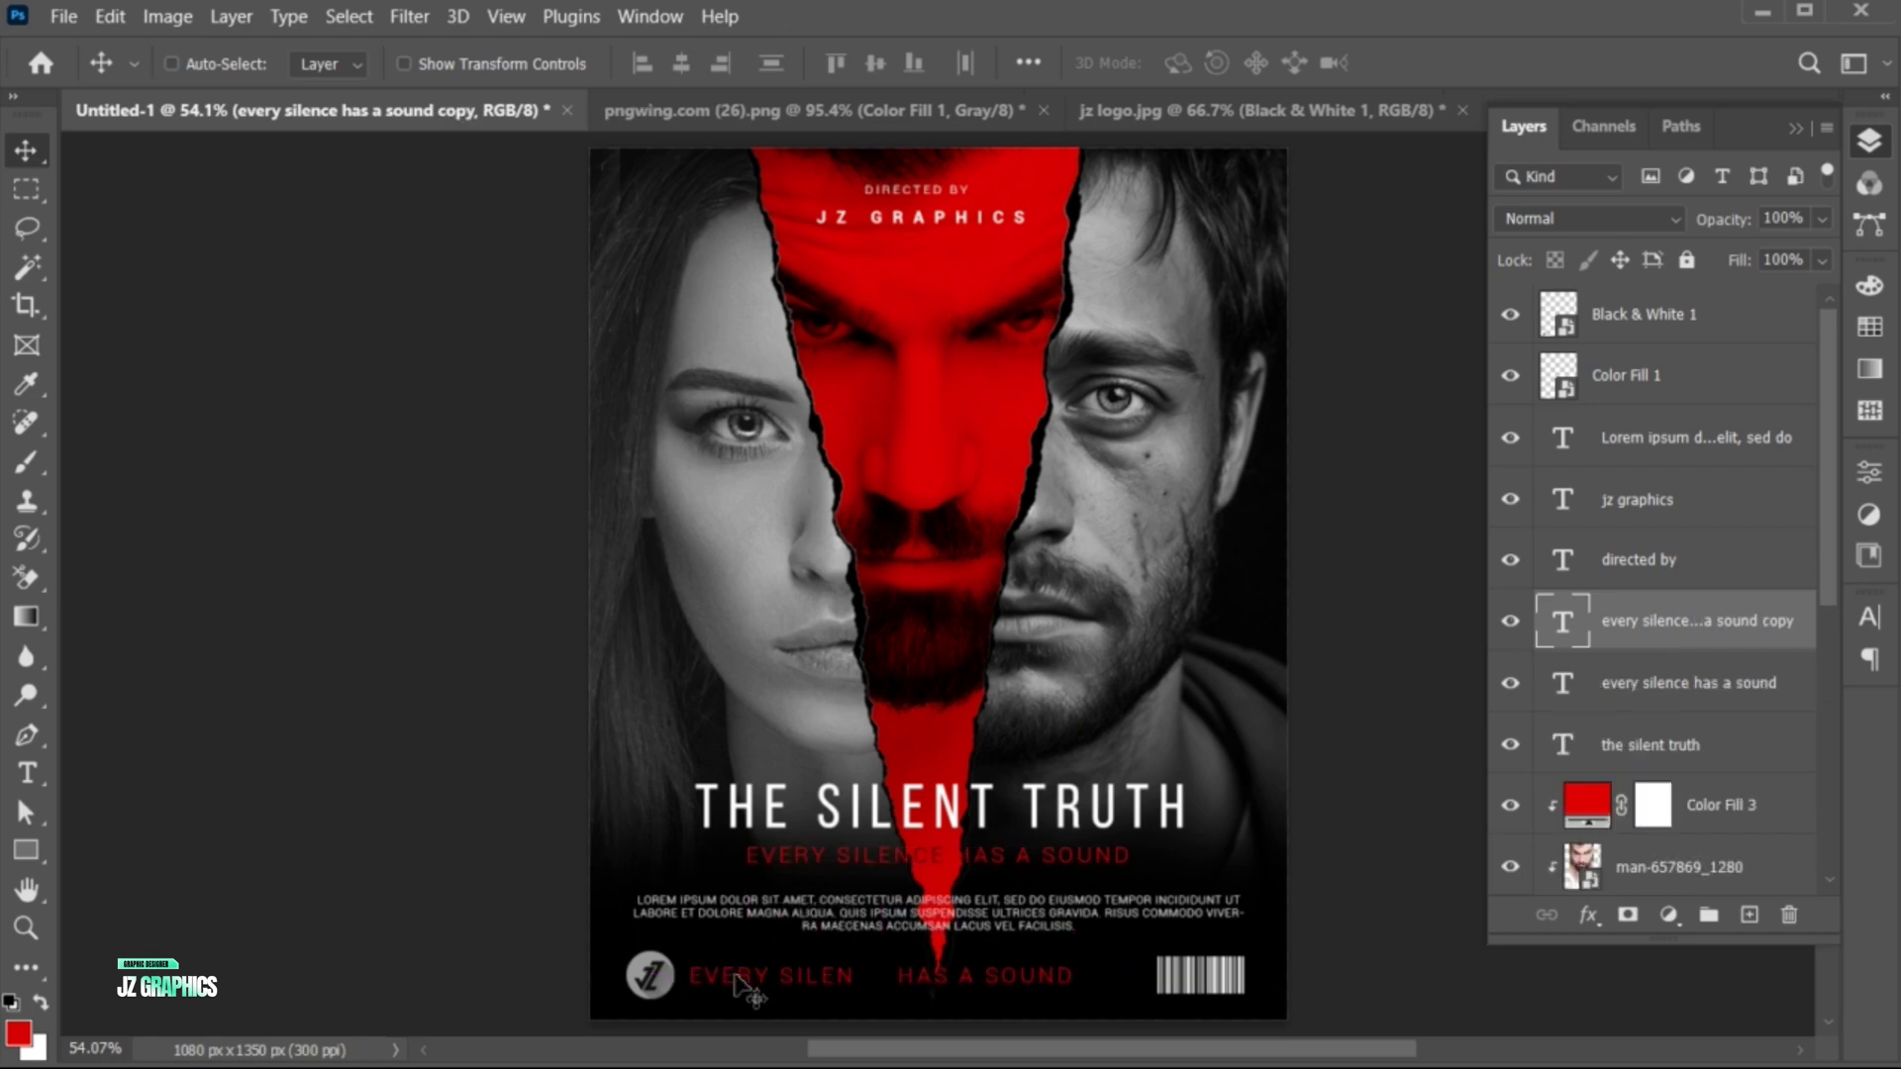
double_click(737, 977)
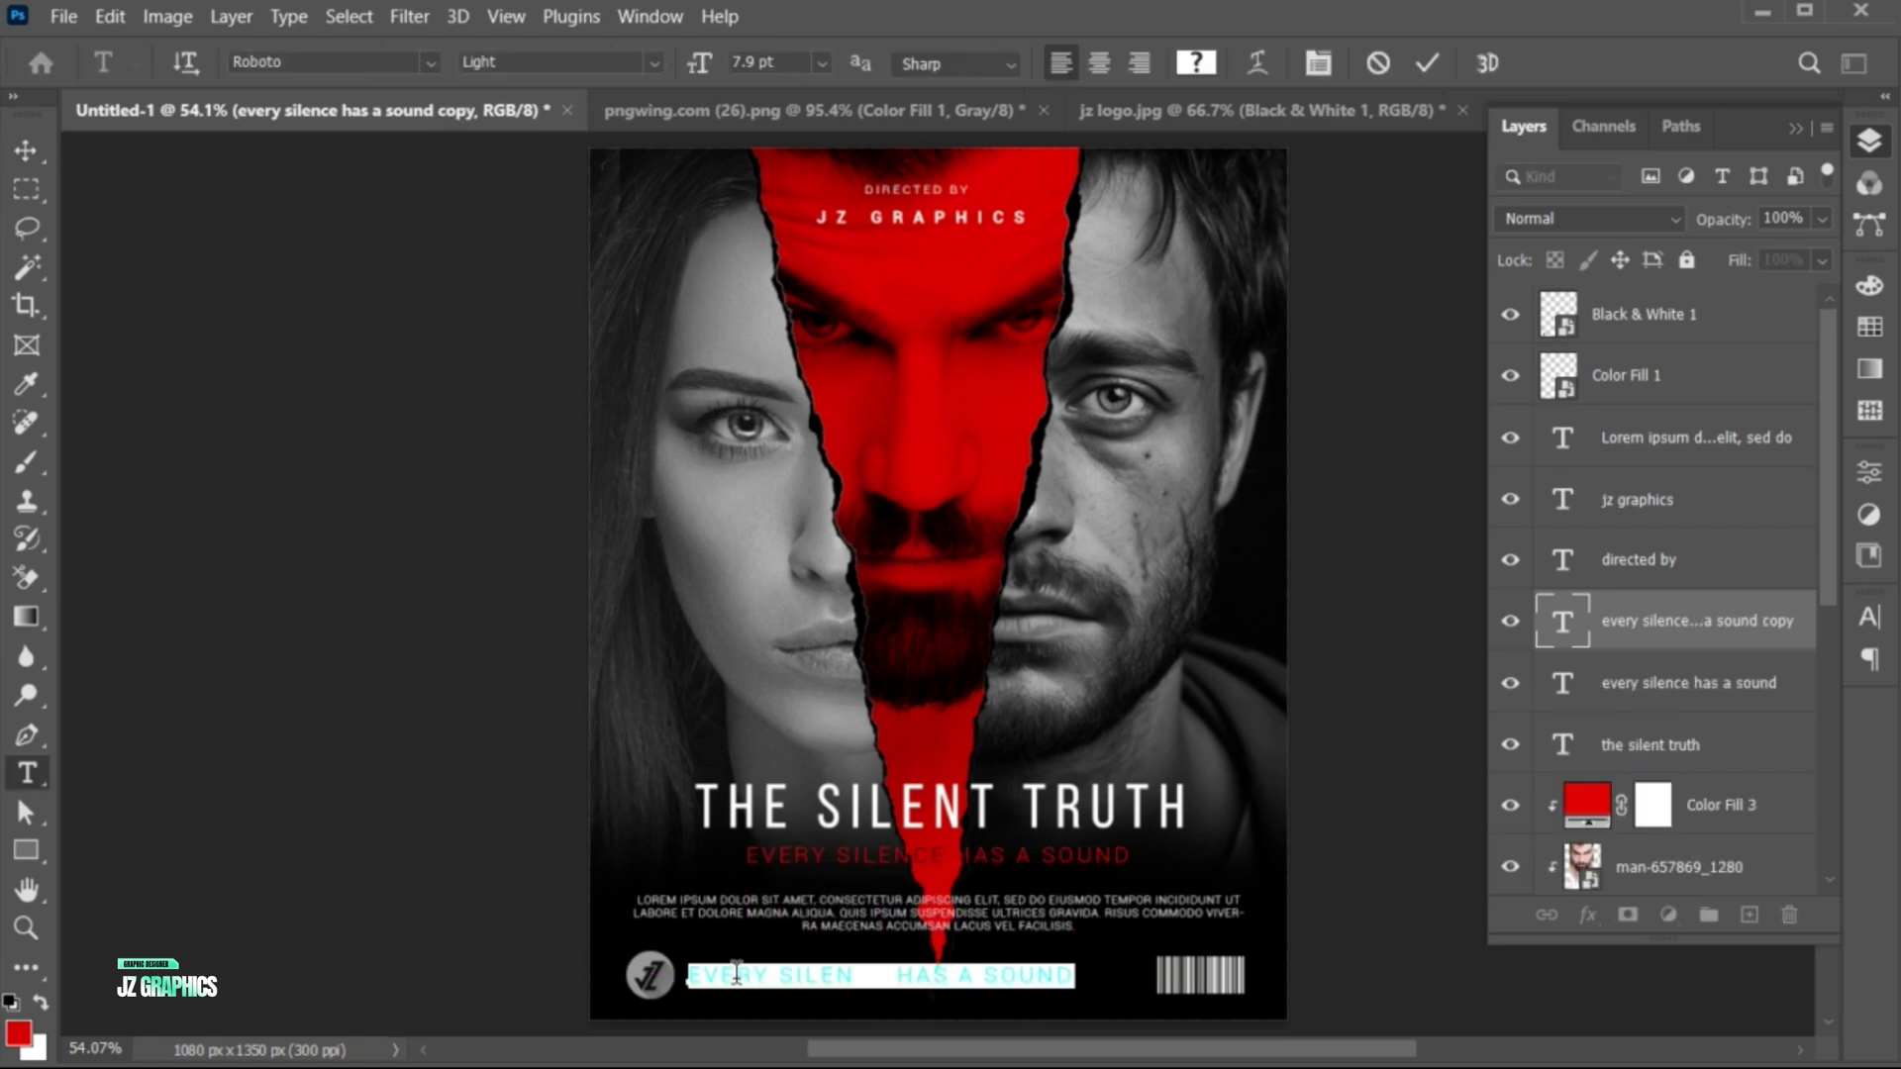
text(@jzgraphics512)
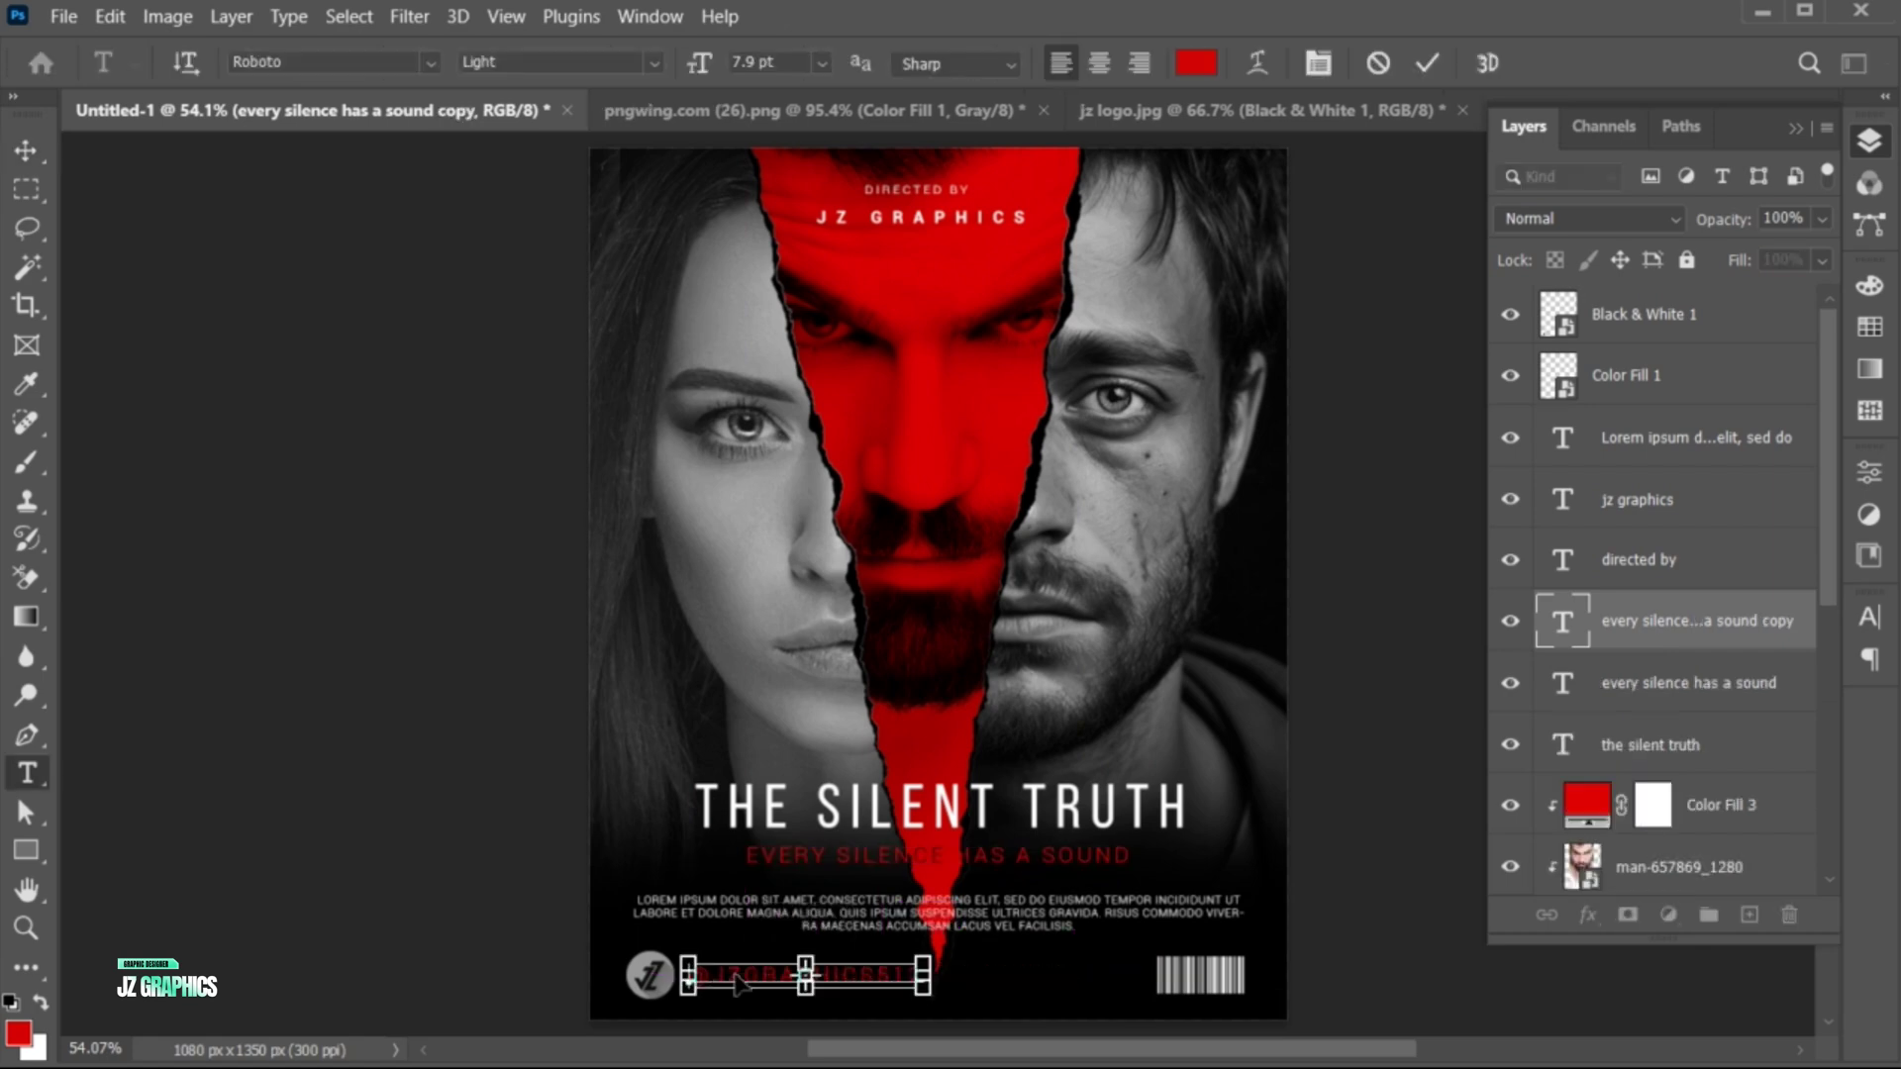
Recolour the whole handle text beside the logo from red to white
key(ctrl+a)
click(1196, 63)
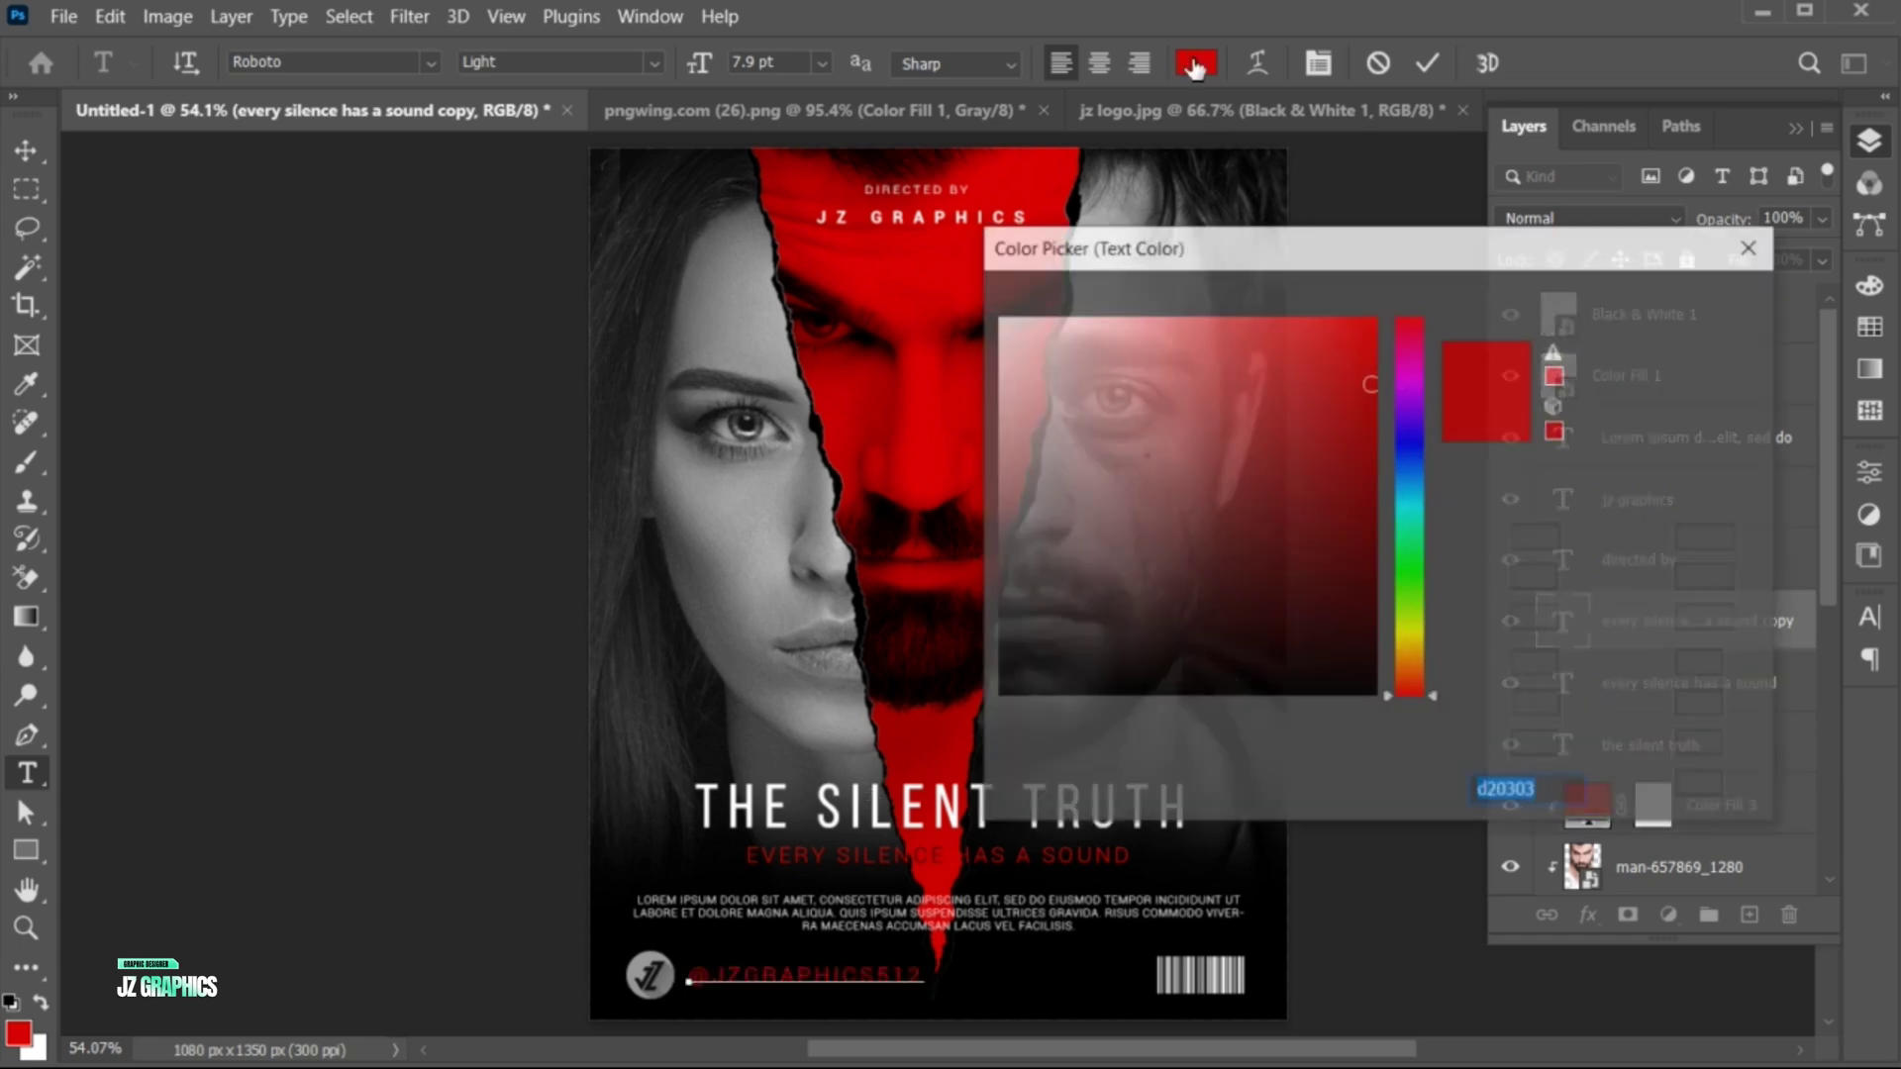
click(1011, 339)
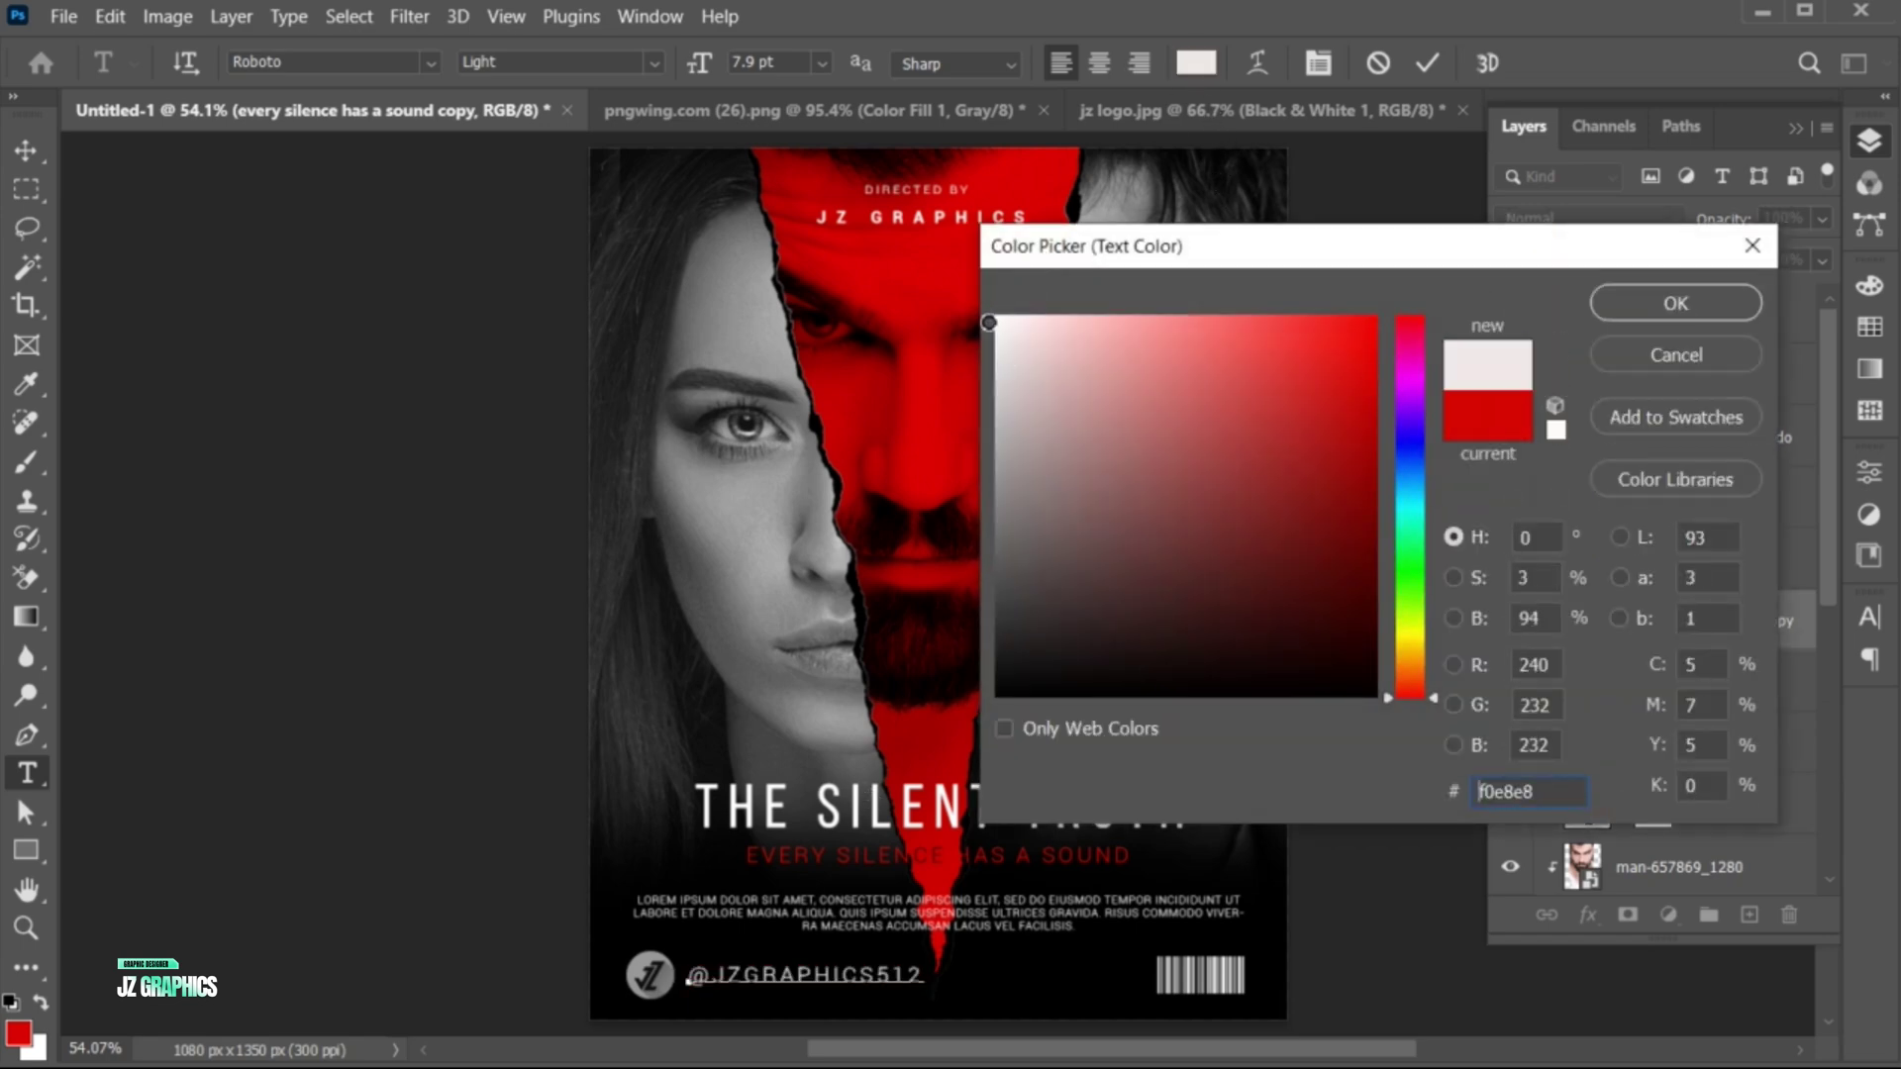
click(1667, 305)
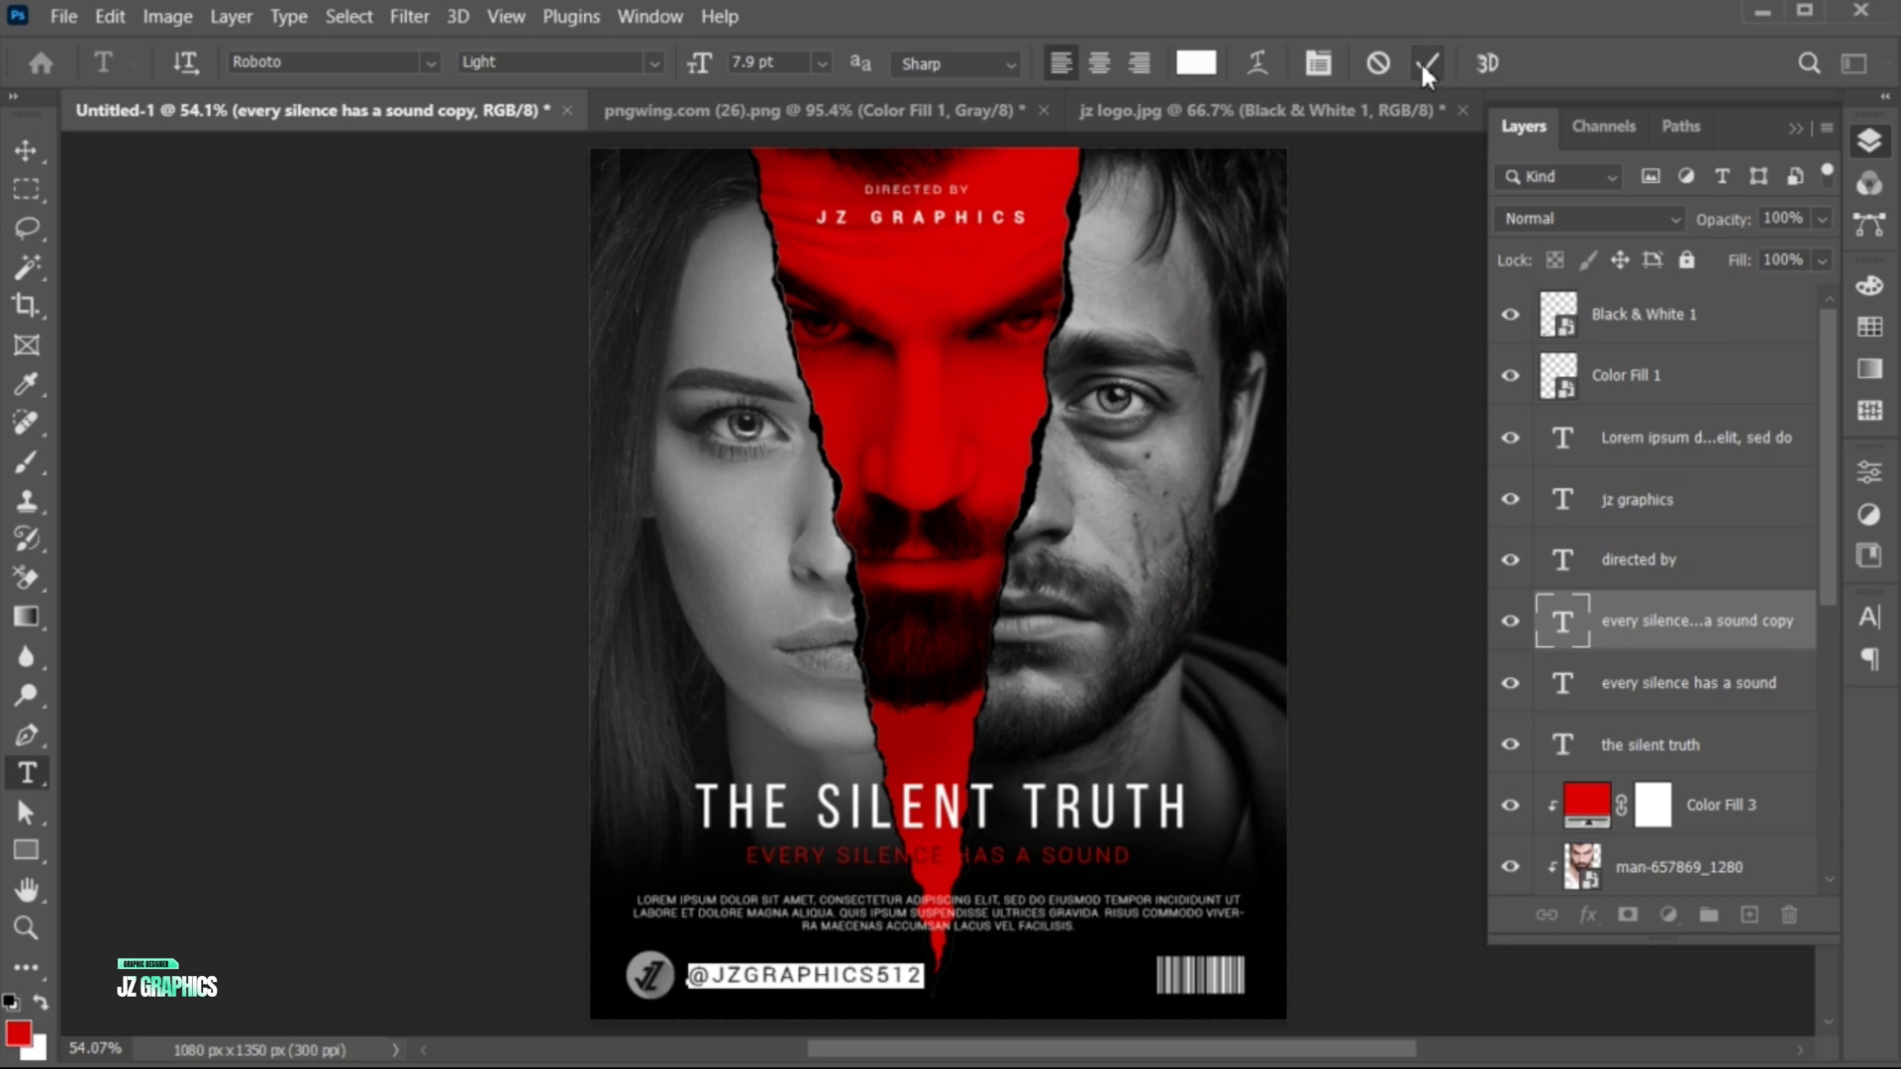
click(1423, 62)
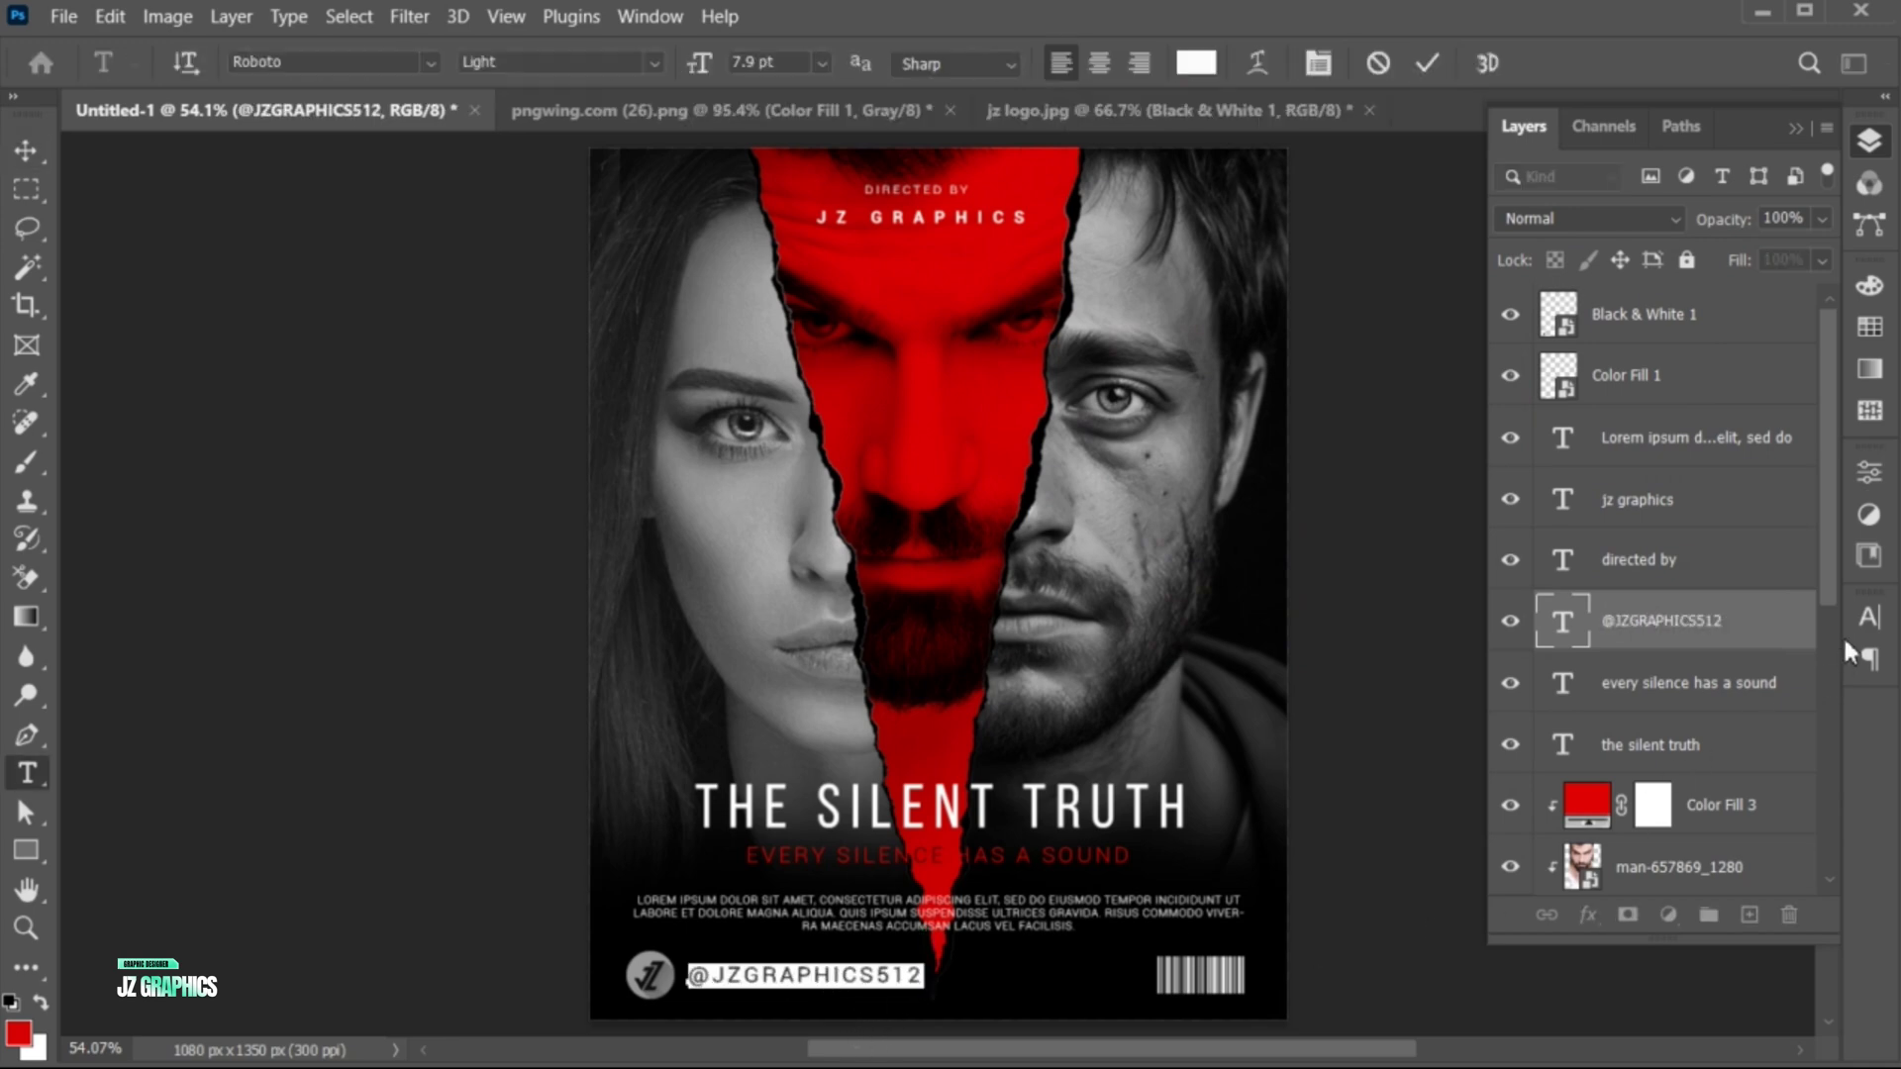
Set the tracking of the handle text beside the logo to 100
click(1870, 618)
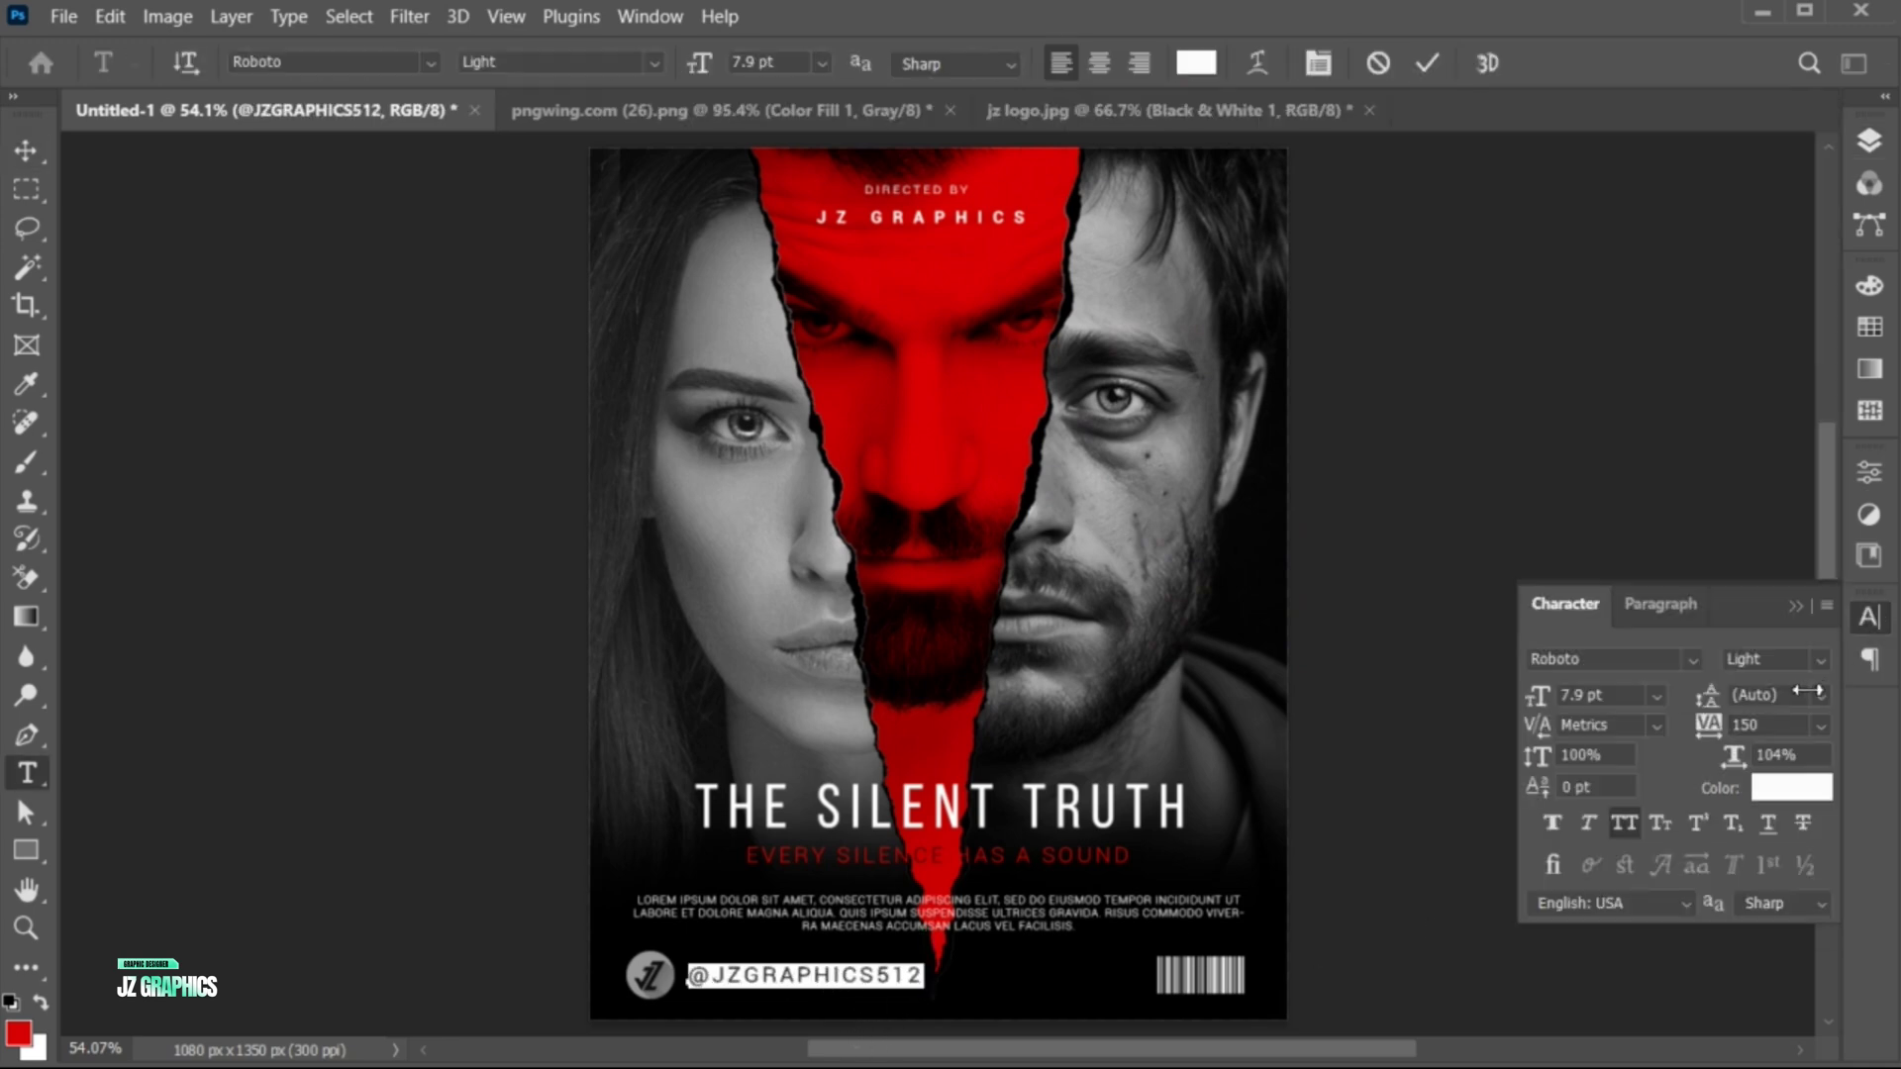
text(100)
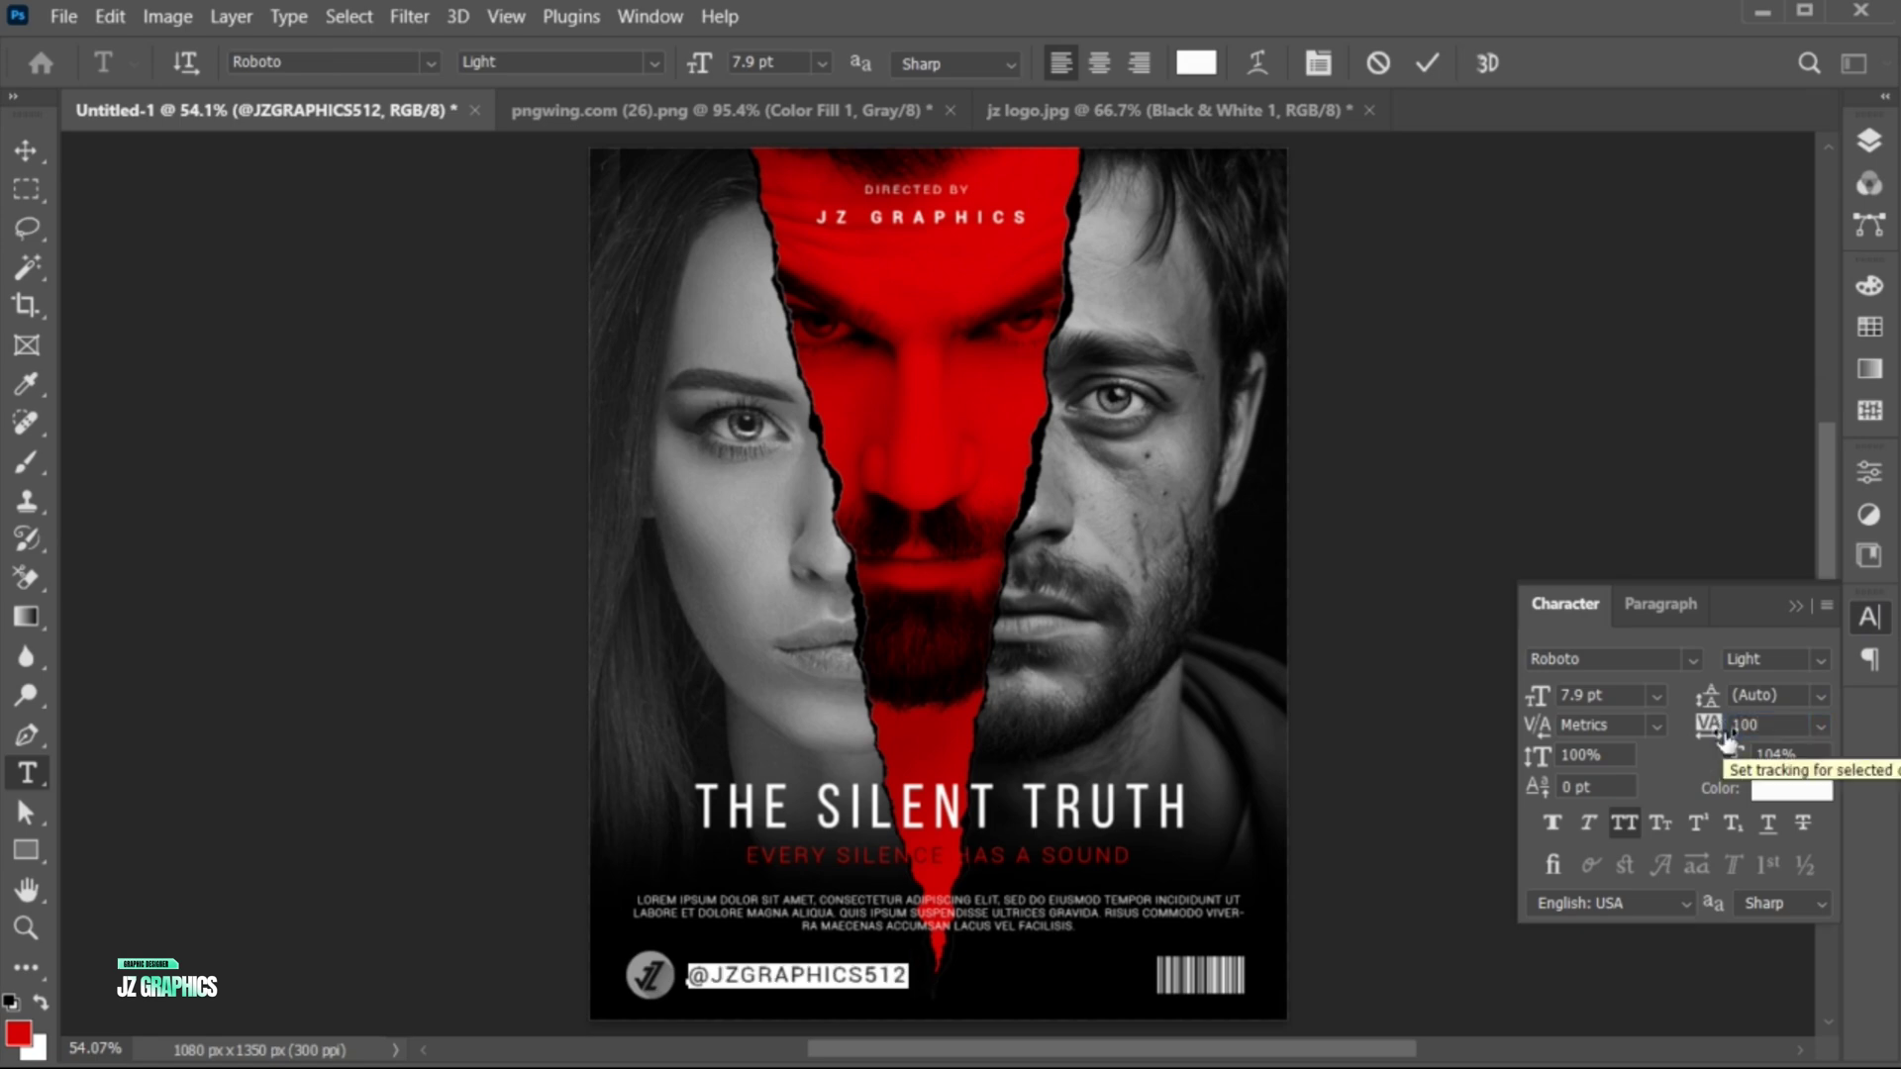
key(ctrl+Return)
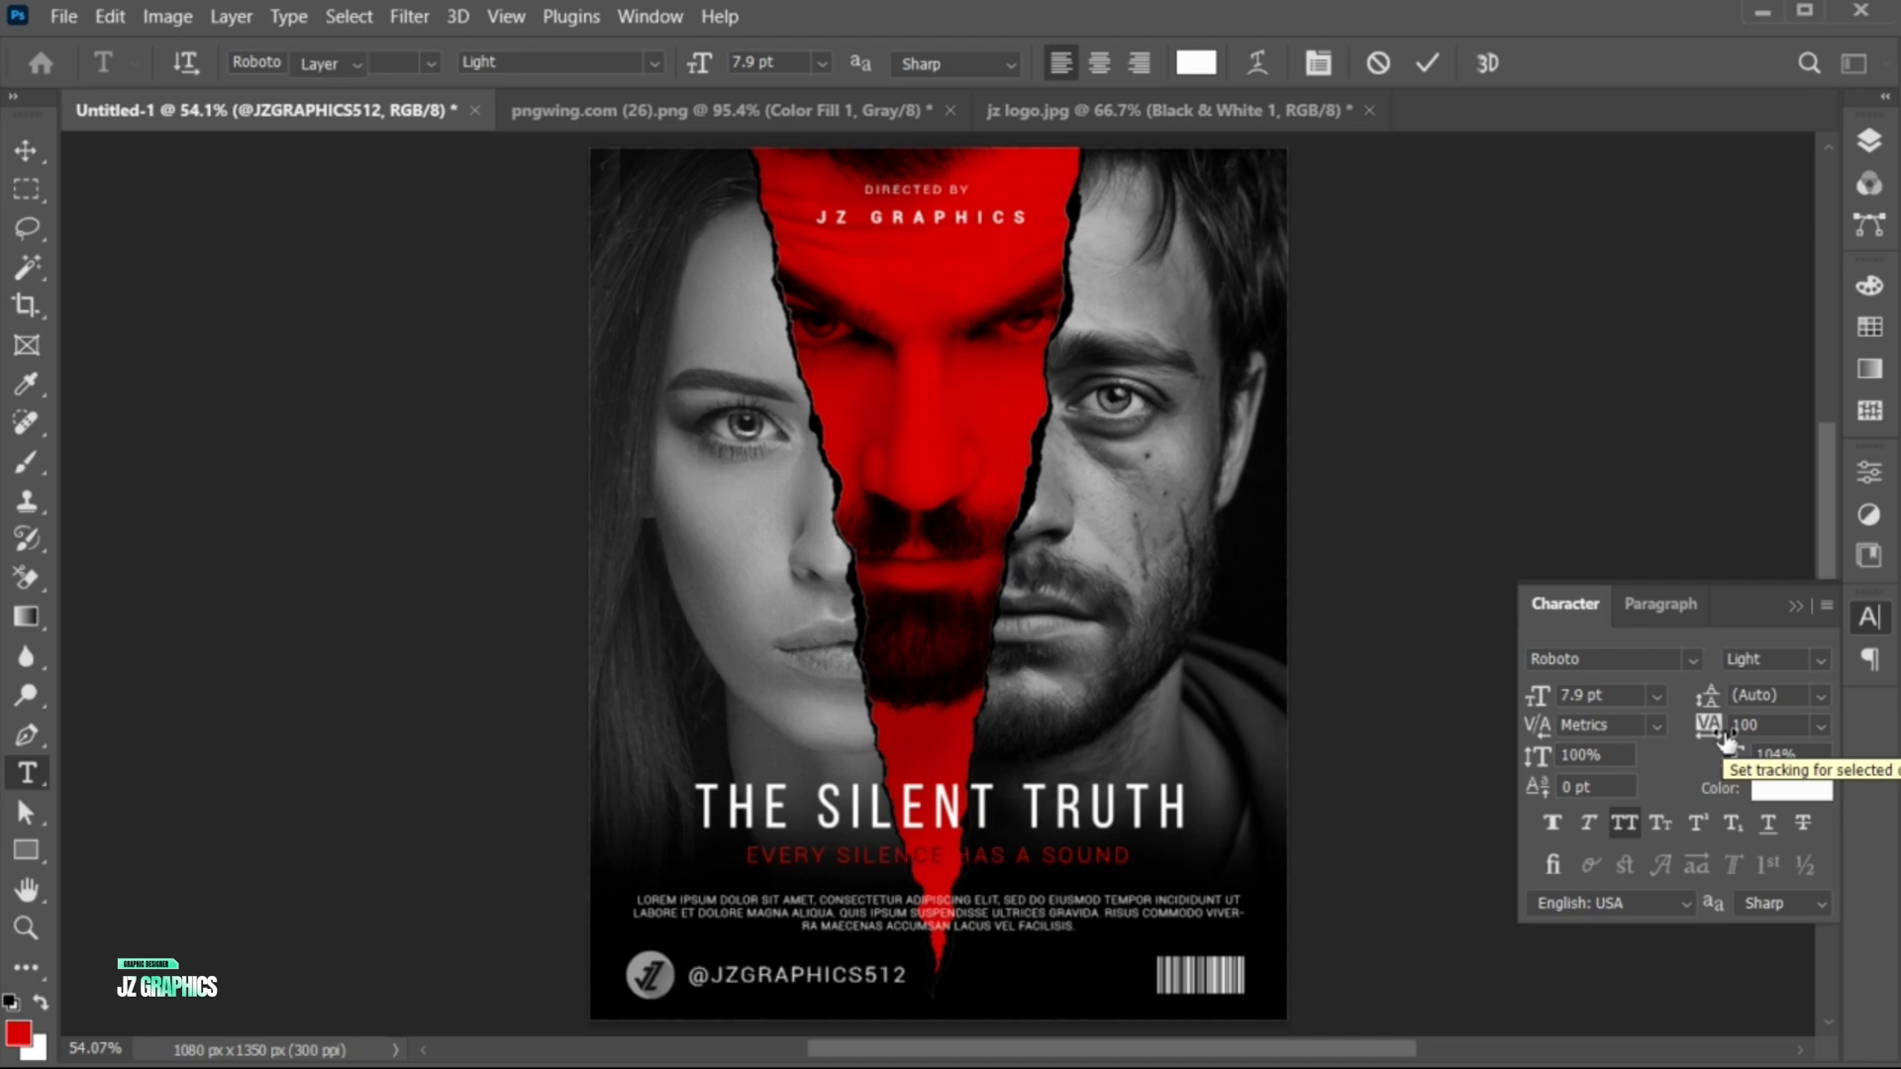
Scale the handle text down to 5.5 pt and align it beside the round logo
key(ctrl+t)
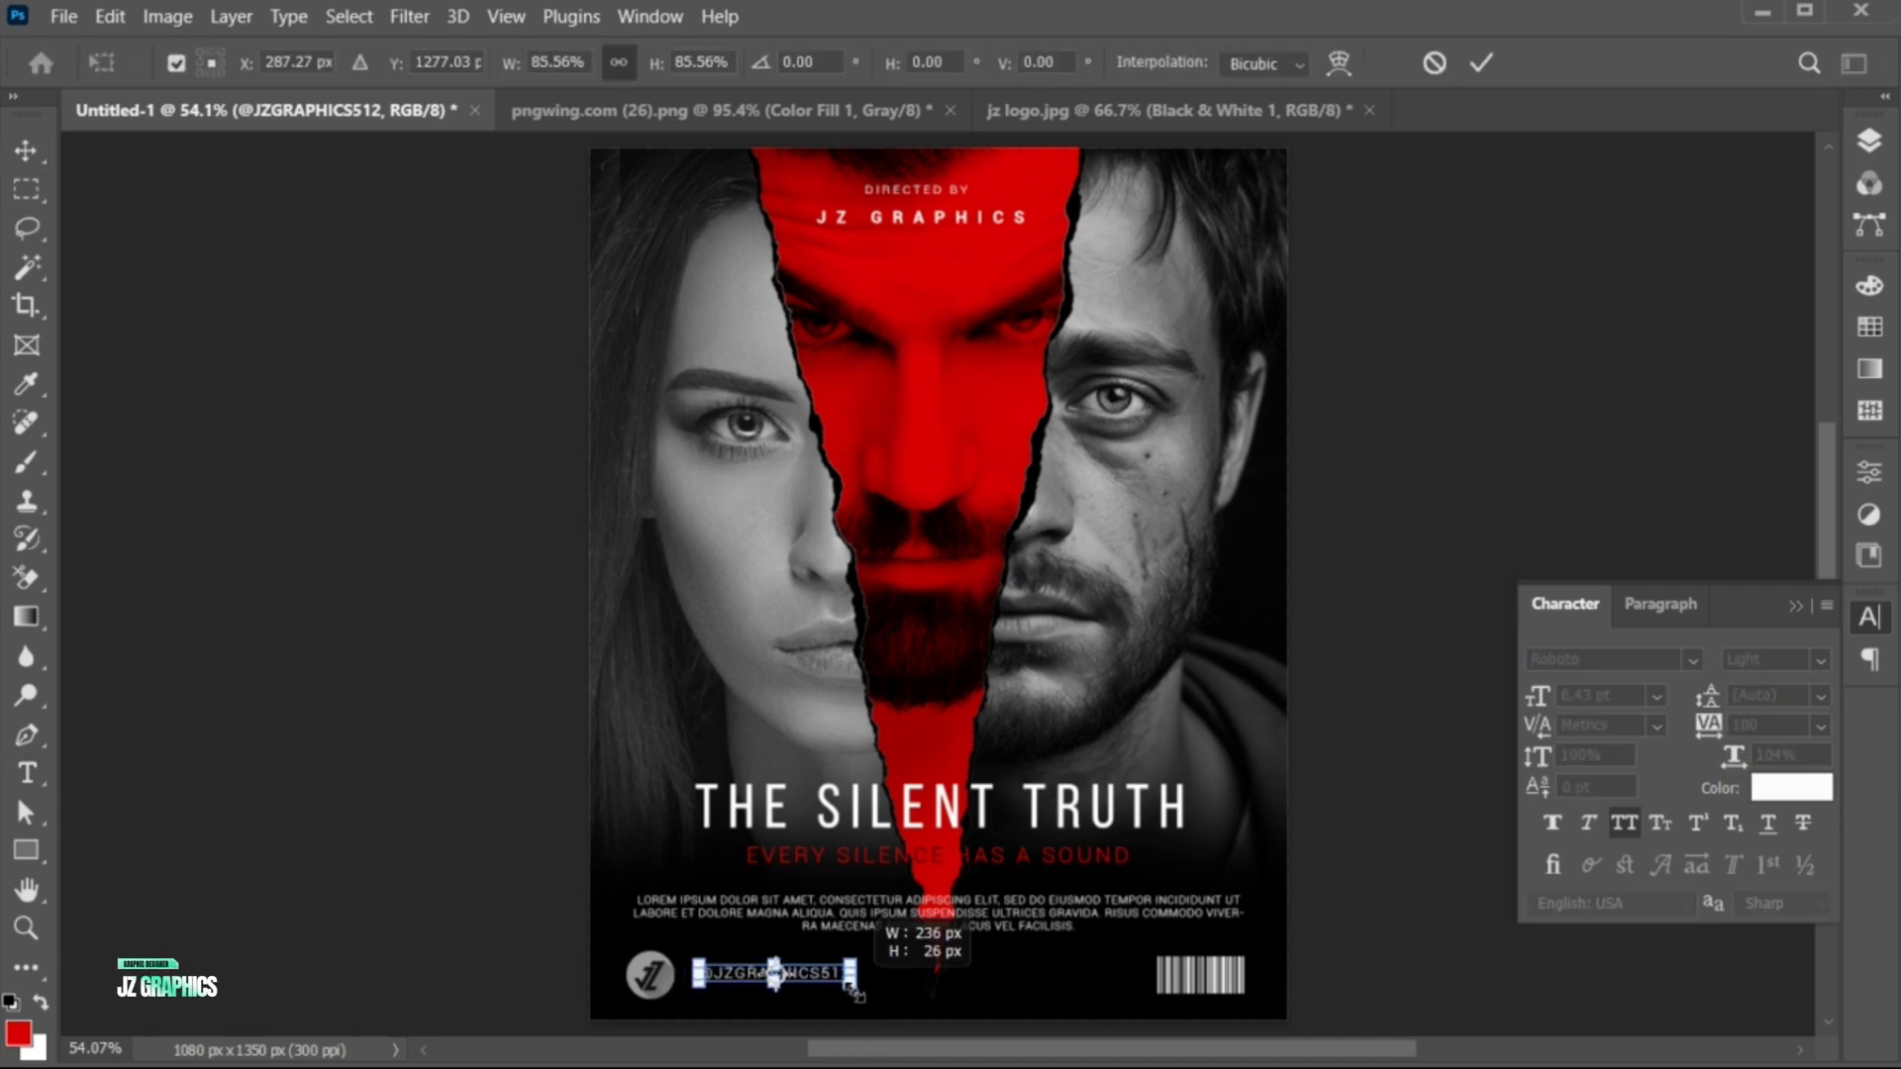
key(Return)
drag(791, 980, 780, 980)
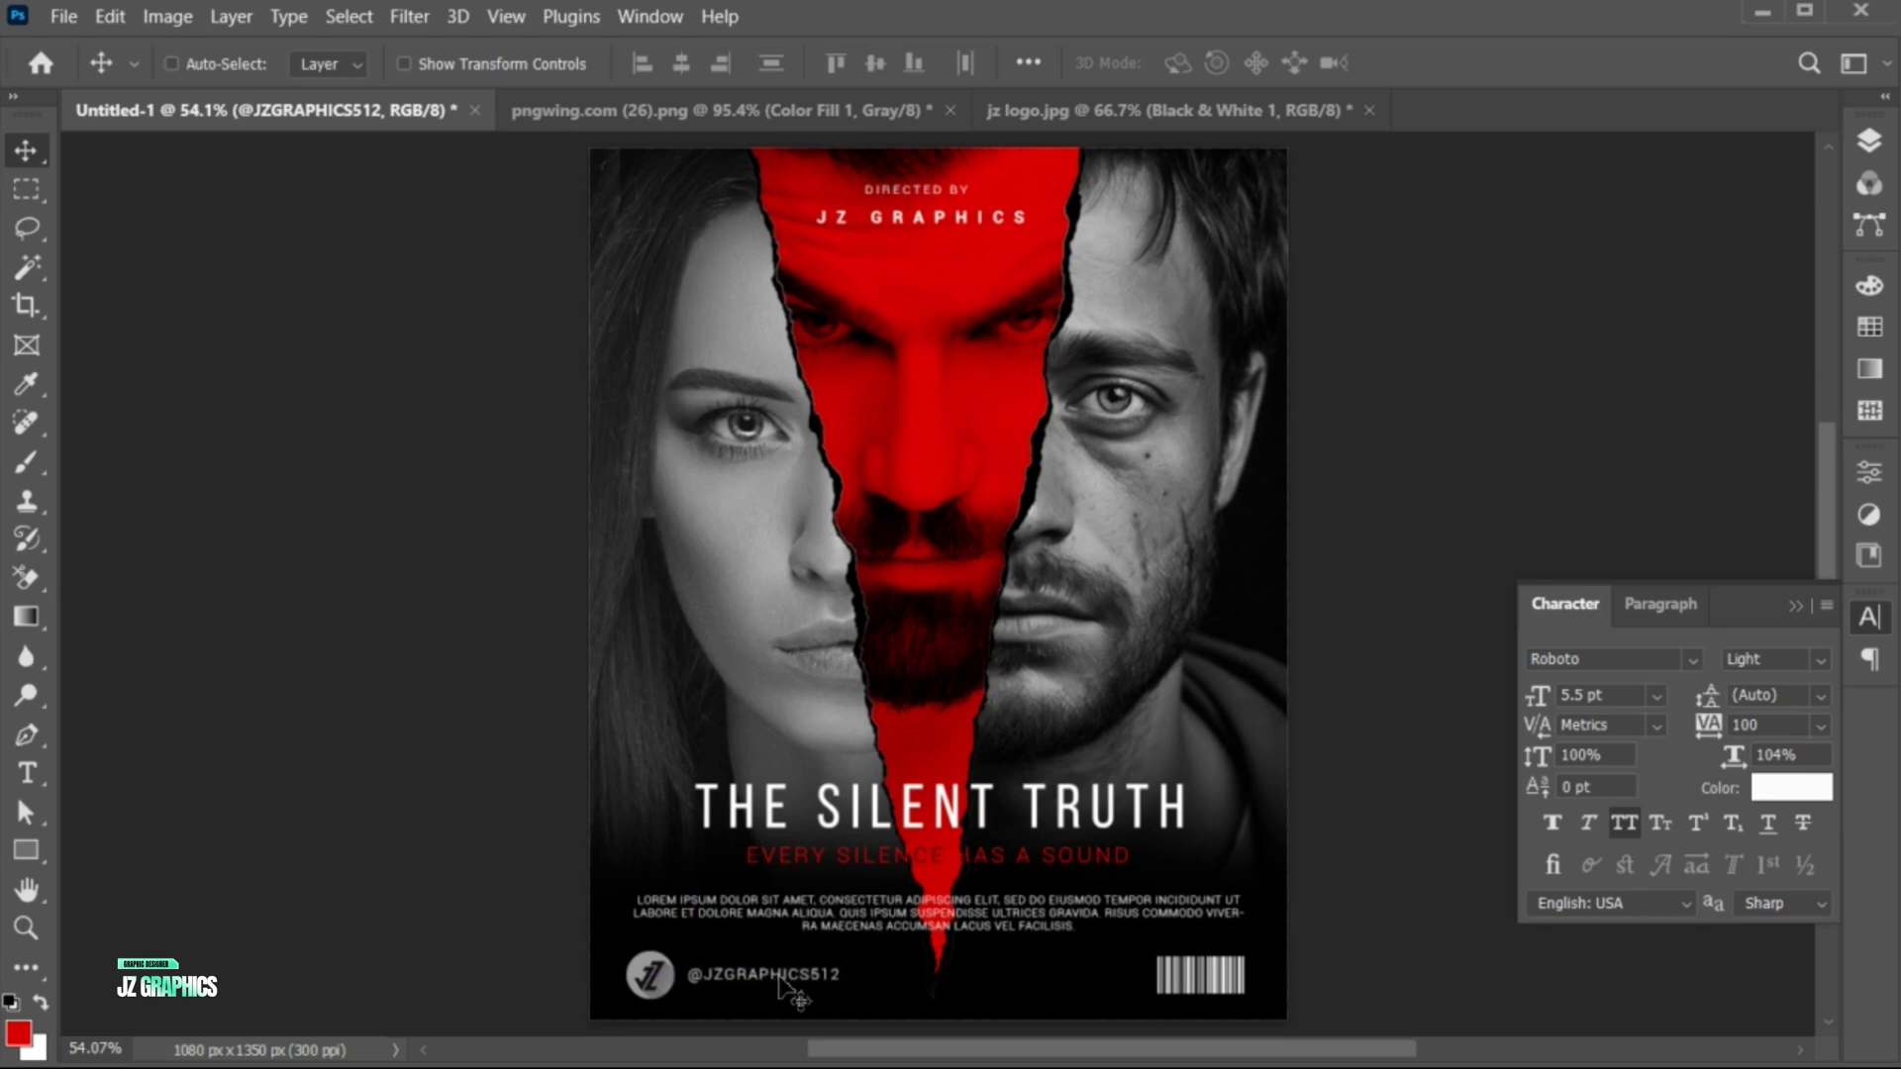
click(1795, 604)
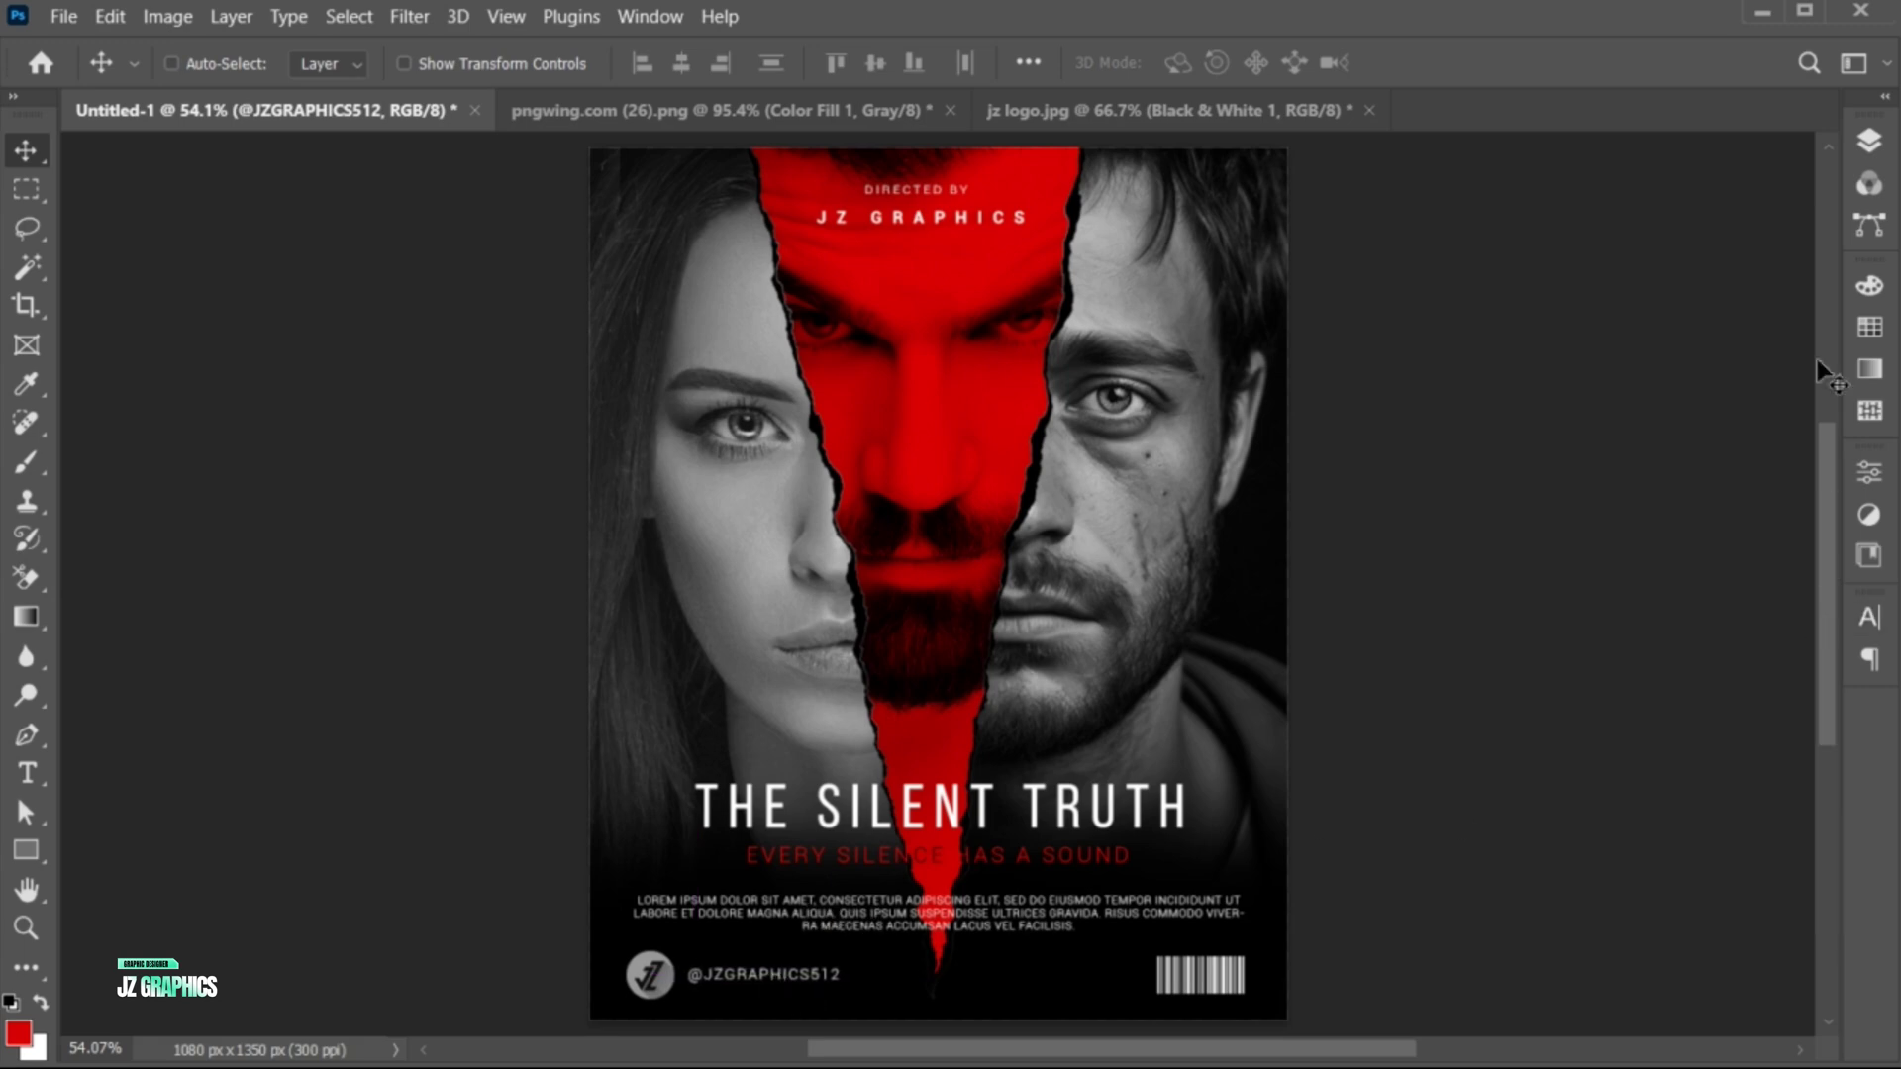
Convert the Color Fill 3 layer clipped over the man's photo to a smart object
click(1869, 140)
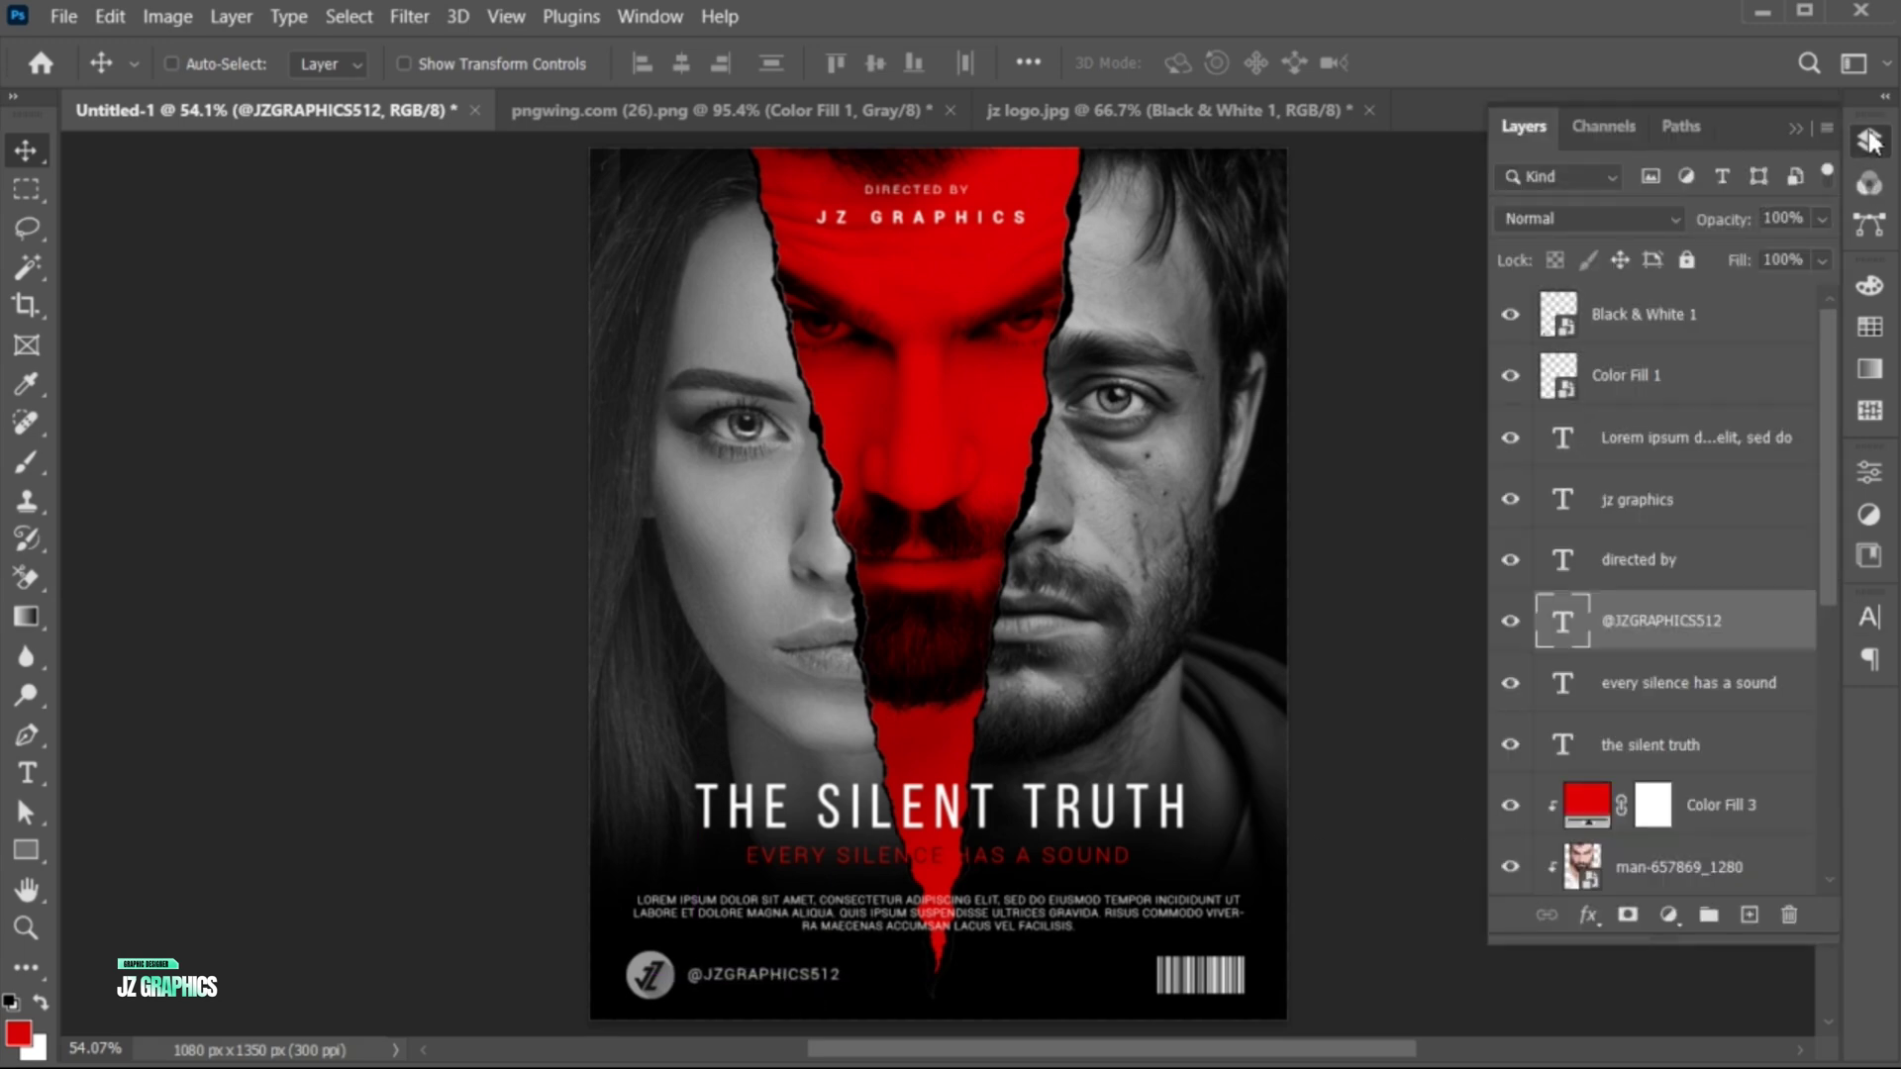
click(1721, 807)
scroll(1713, 713, down, 5)
right_click(1717, 505)
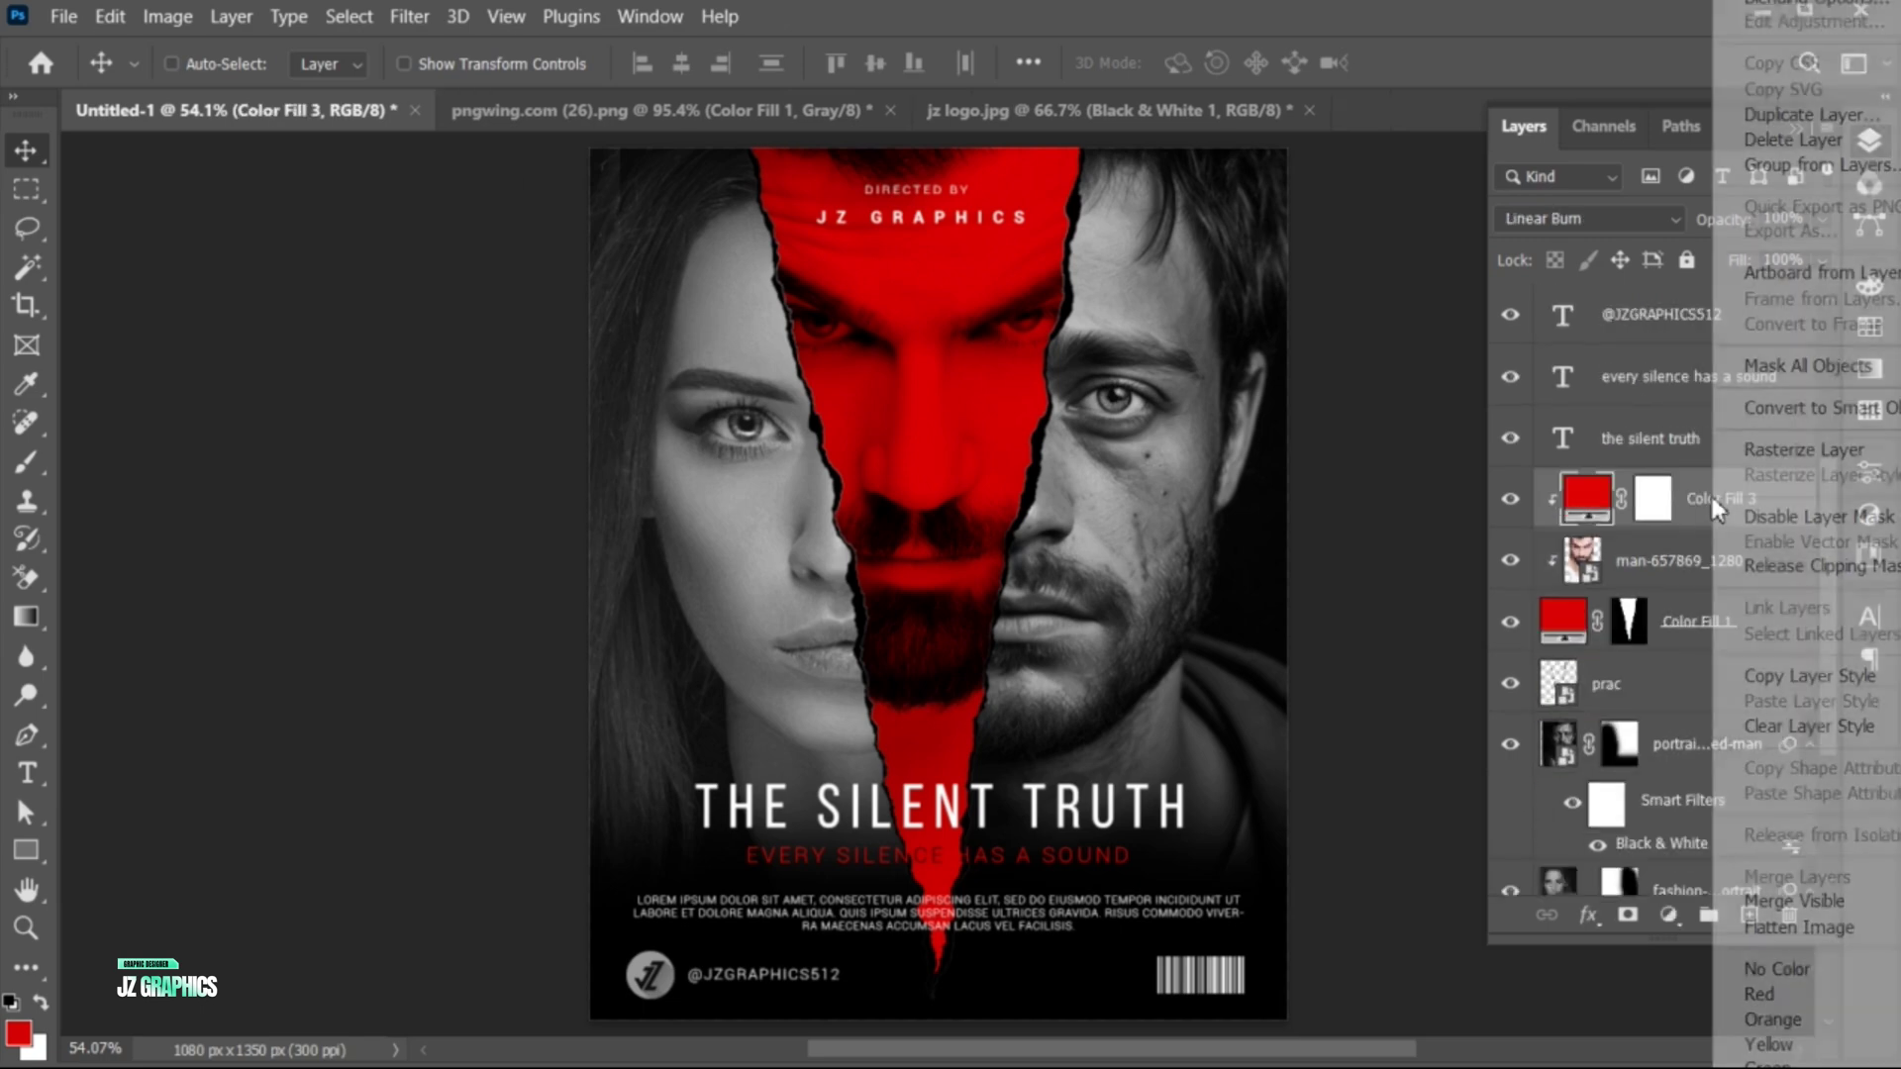
click(1762, 407)
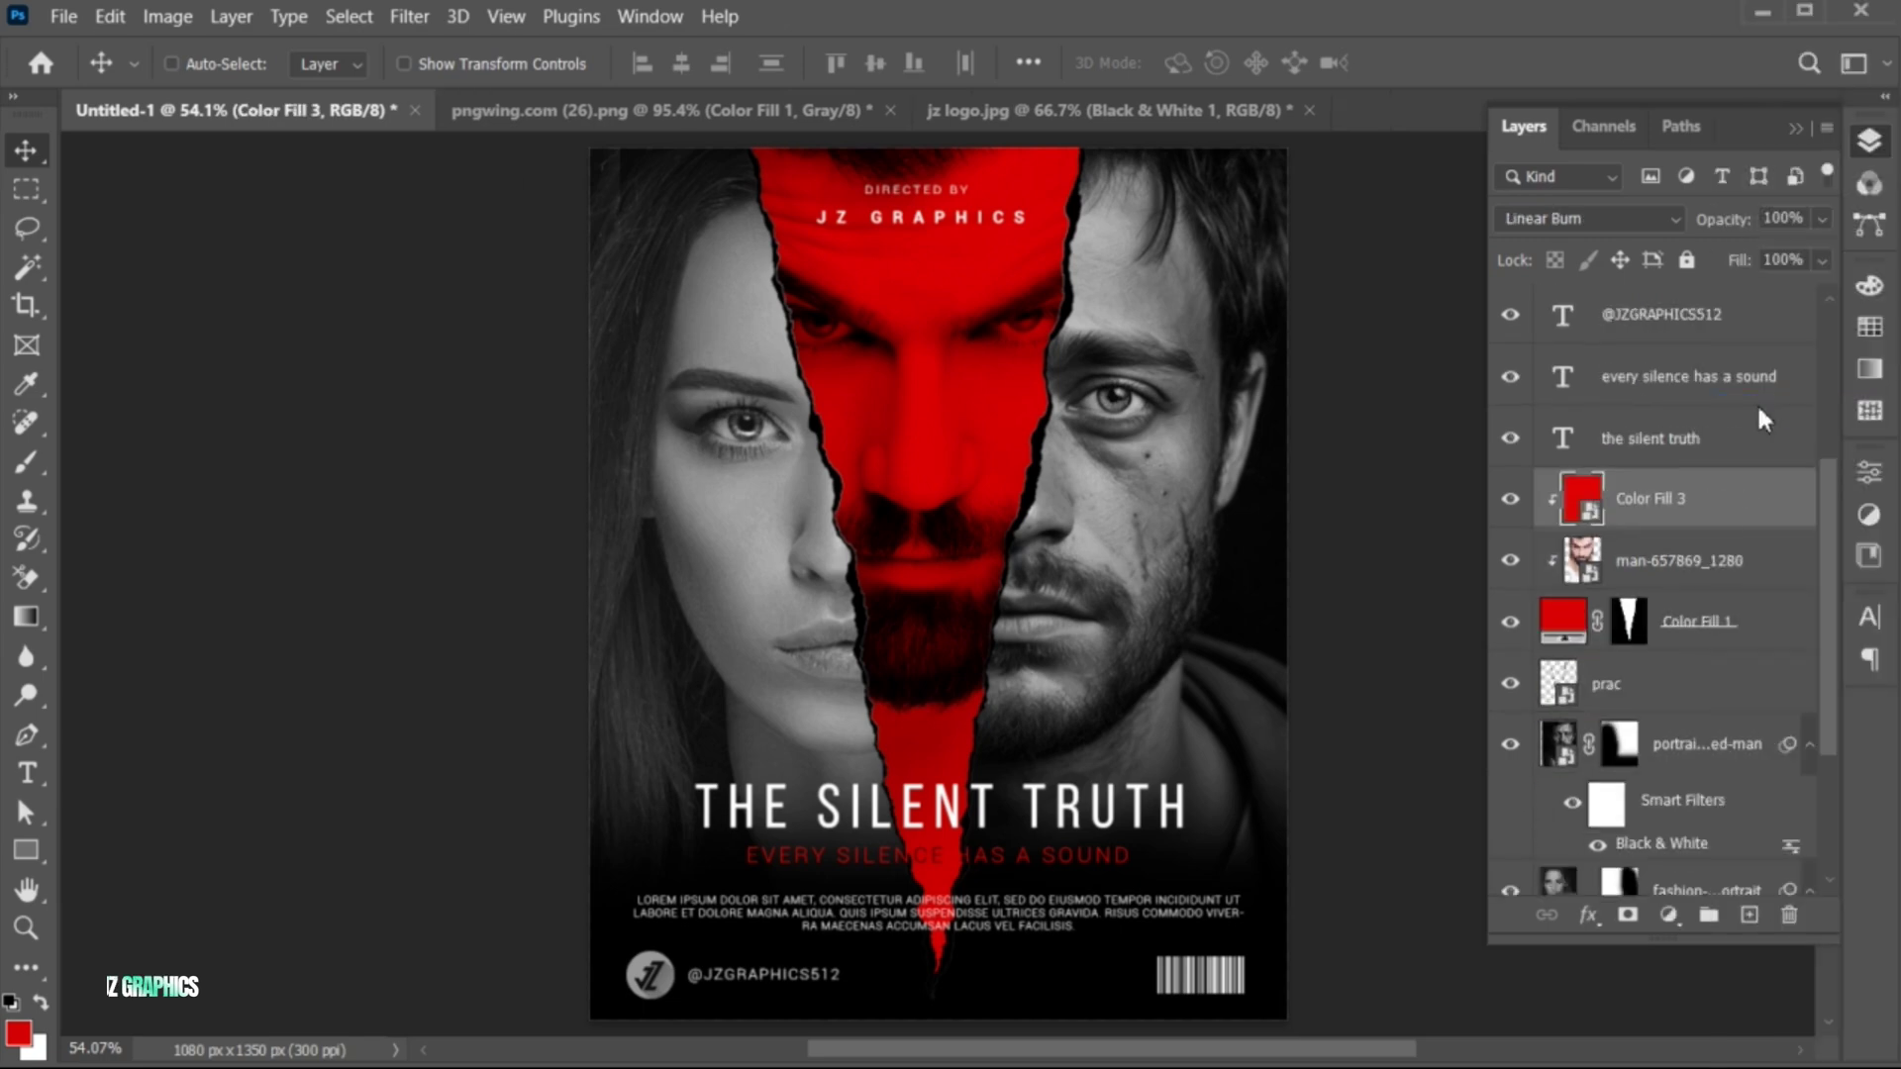
Apply Add Noise to Color Fill 3 with an amount of 14.41 %, uniform distribution and monochromatic
click(394, 20)
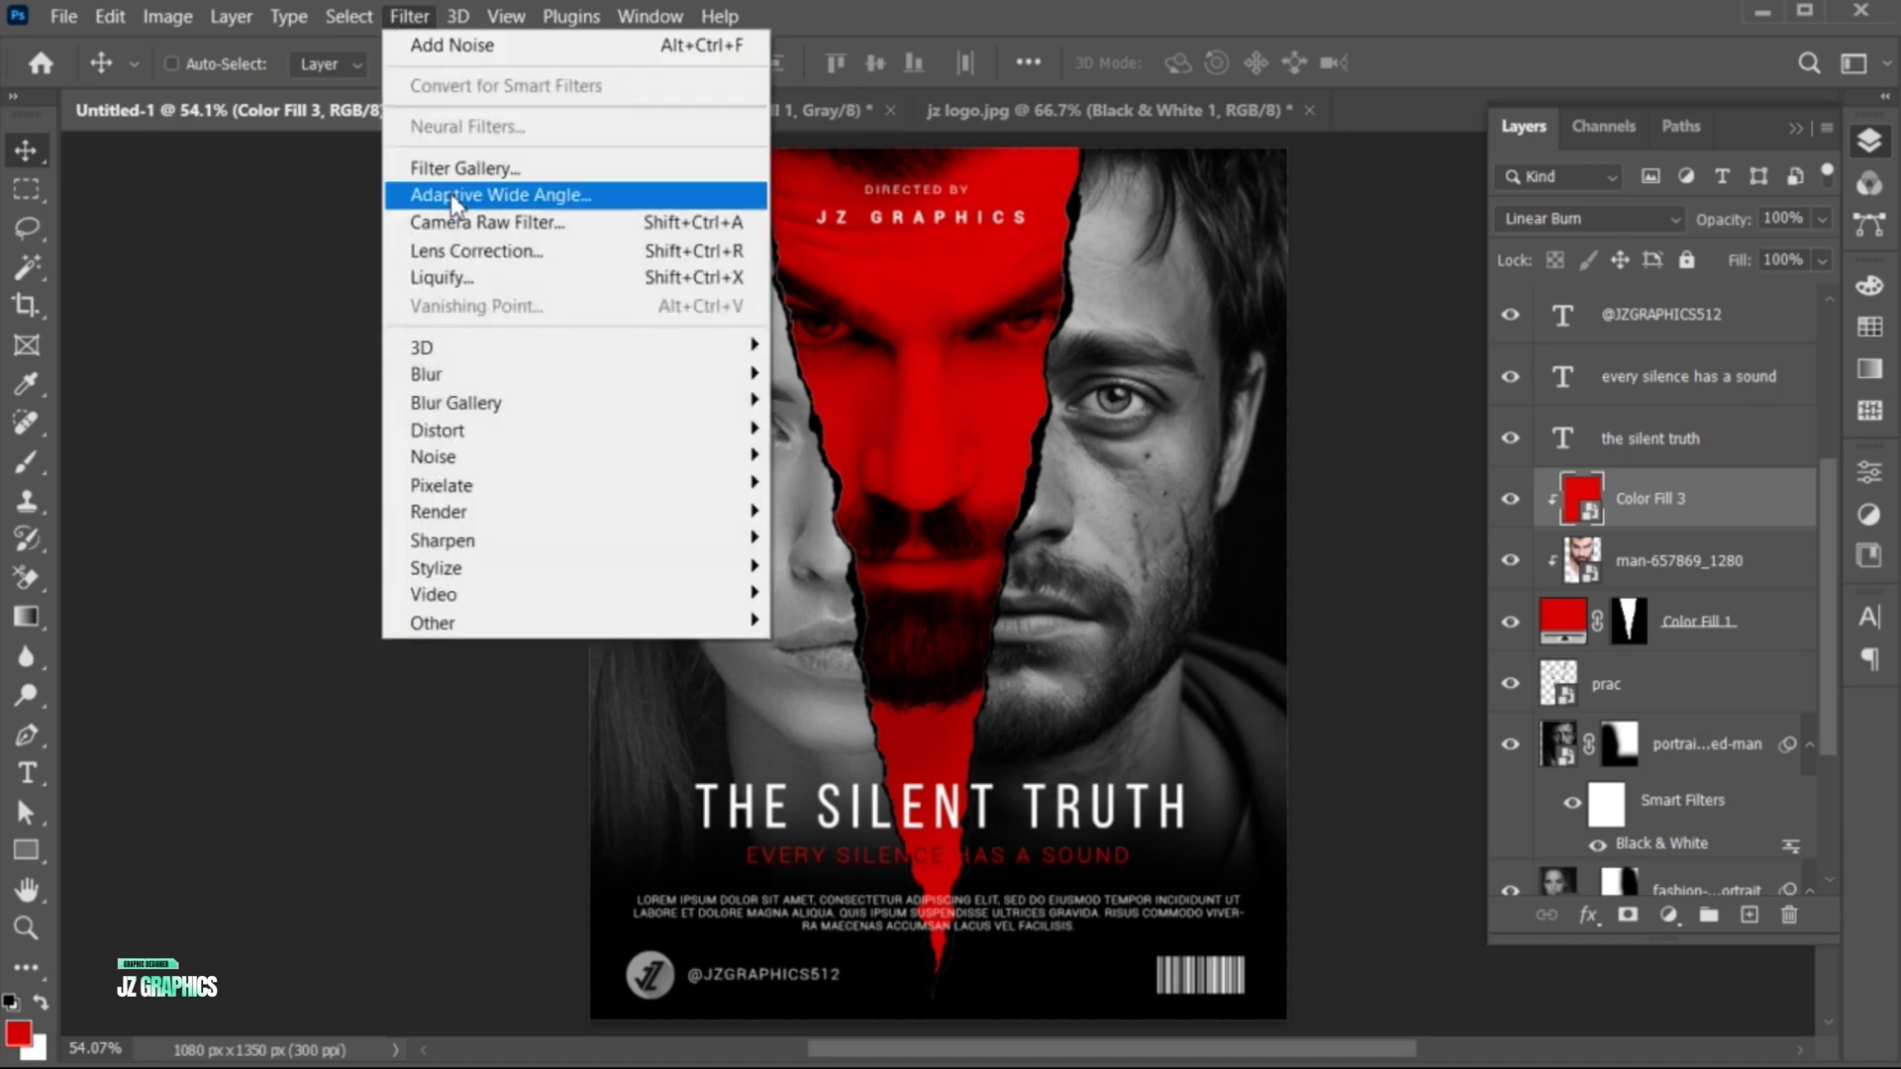
mouse_move(586, 467)
click(857, 447)
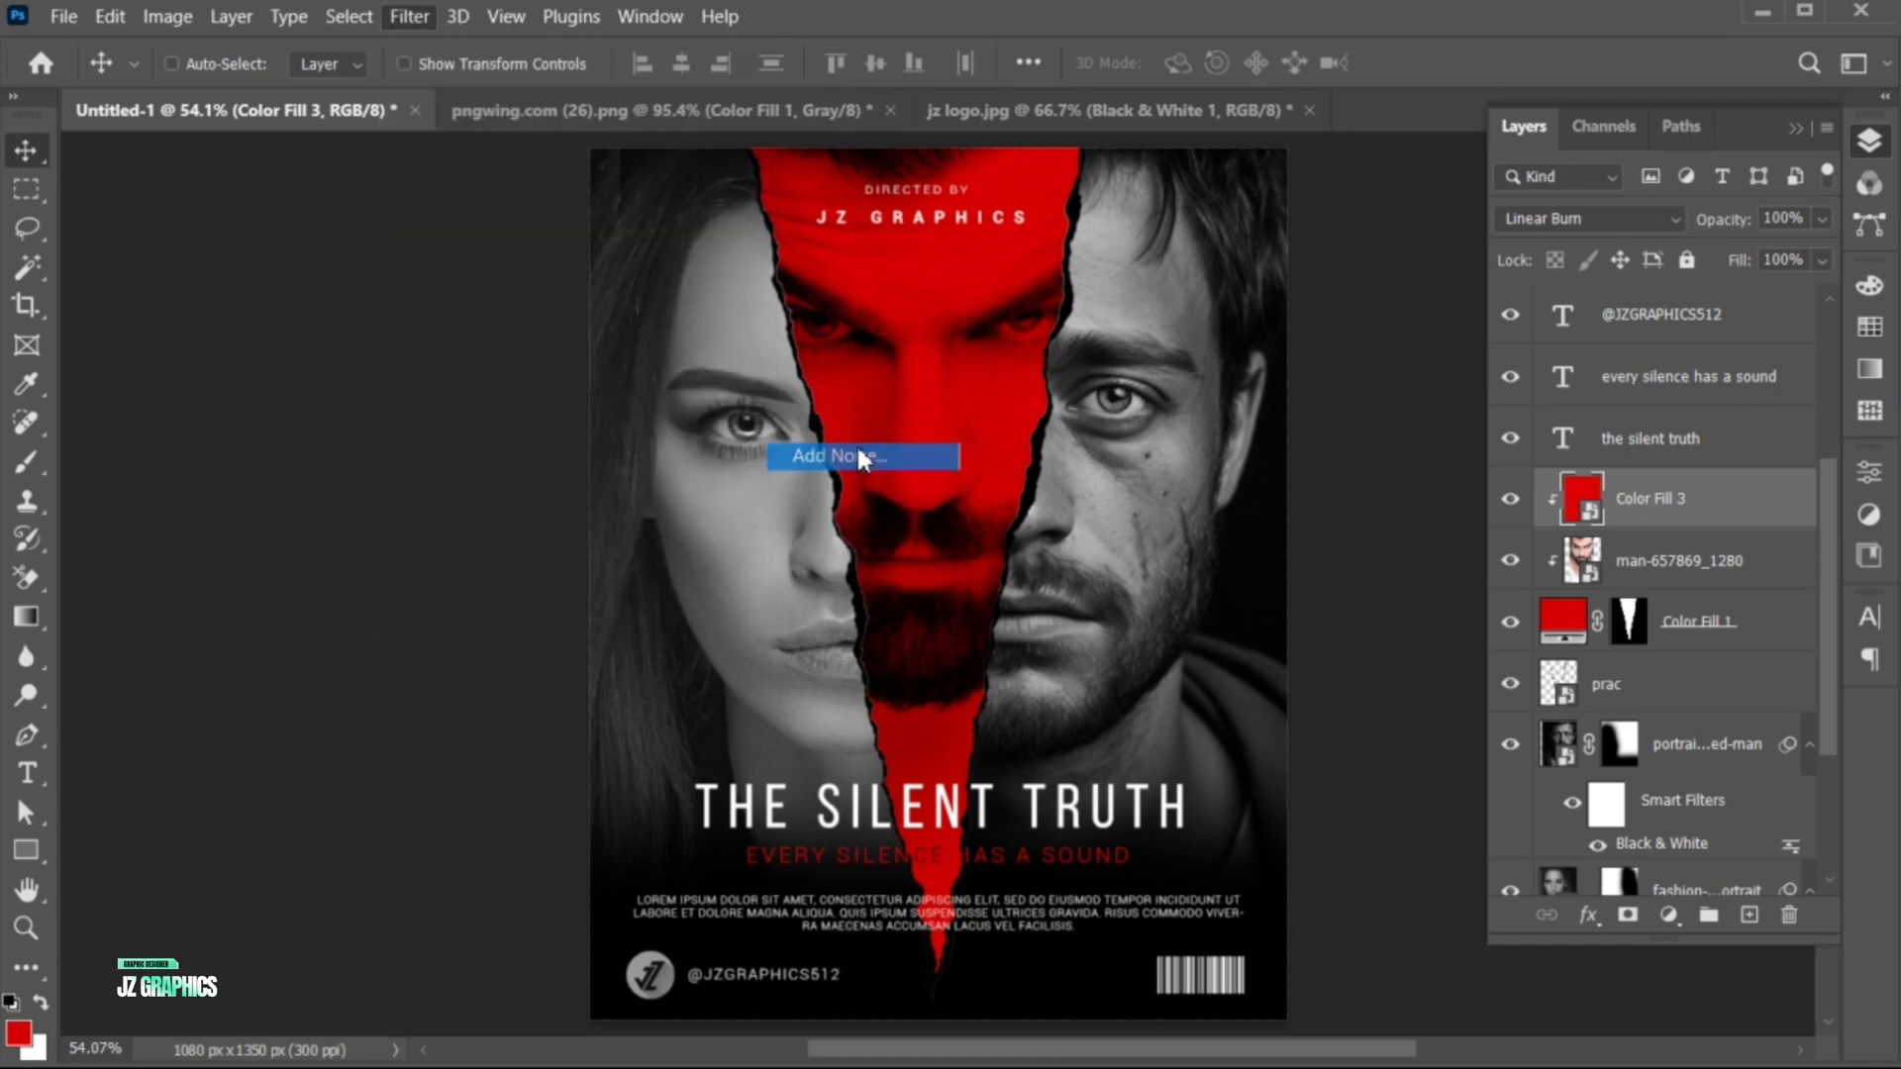
click(1034, 533)
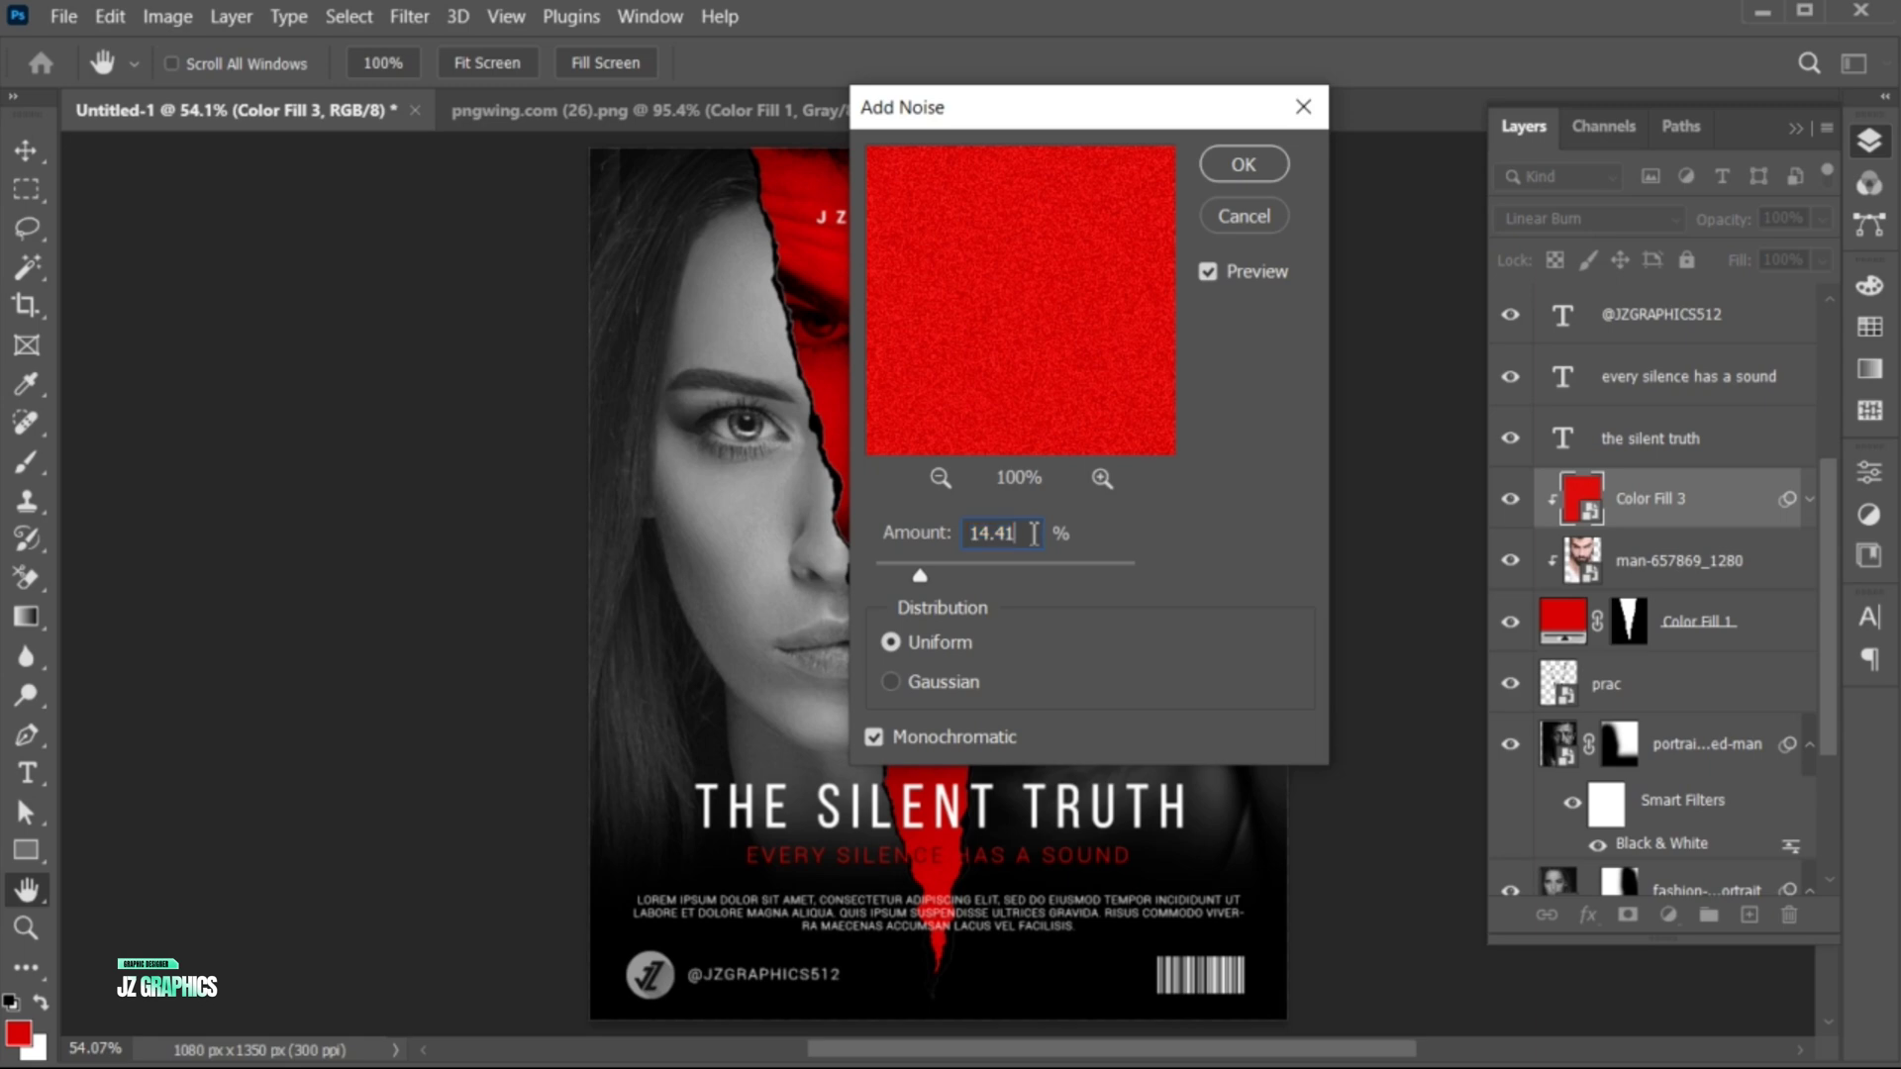
click(1220, 174)
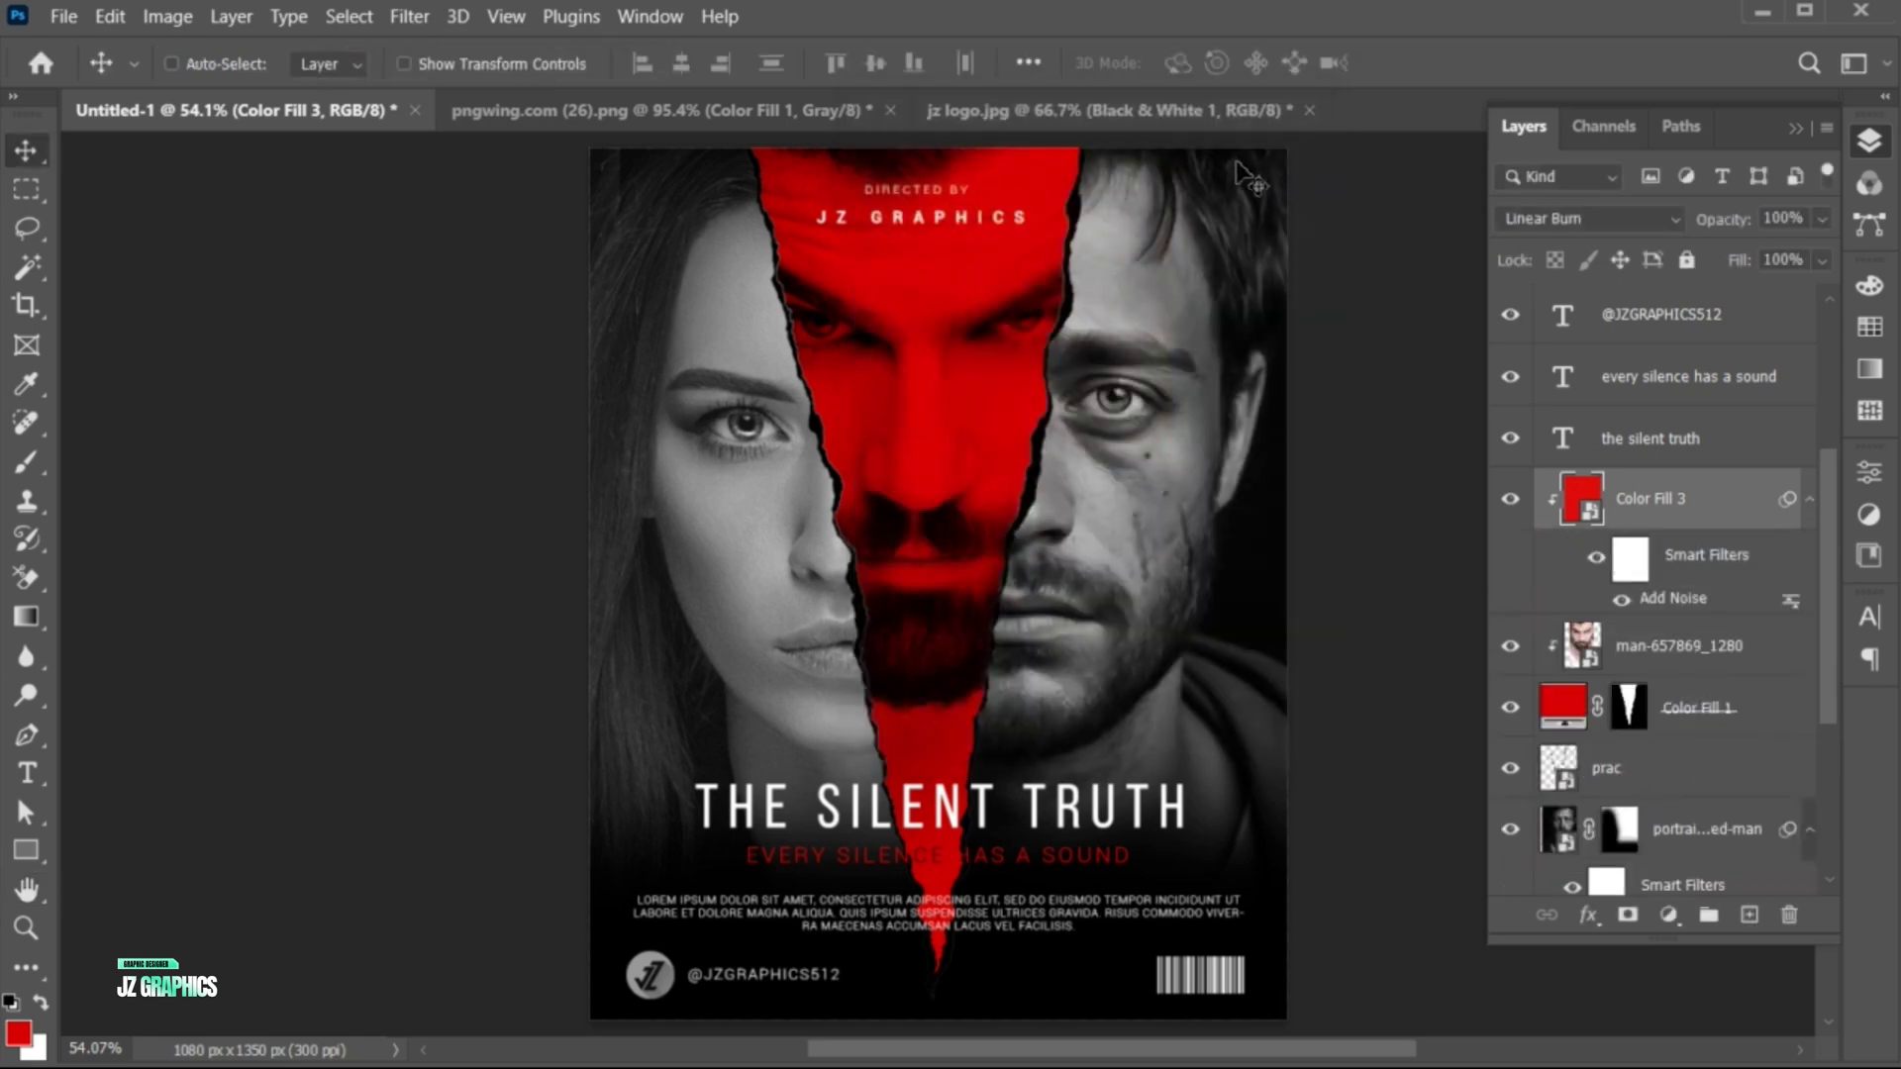
Add a Gradient fill layer directly above the portrait-depressed-man layer
scroll(1722, 757, down, 3)
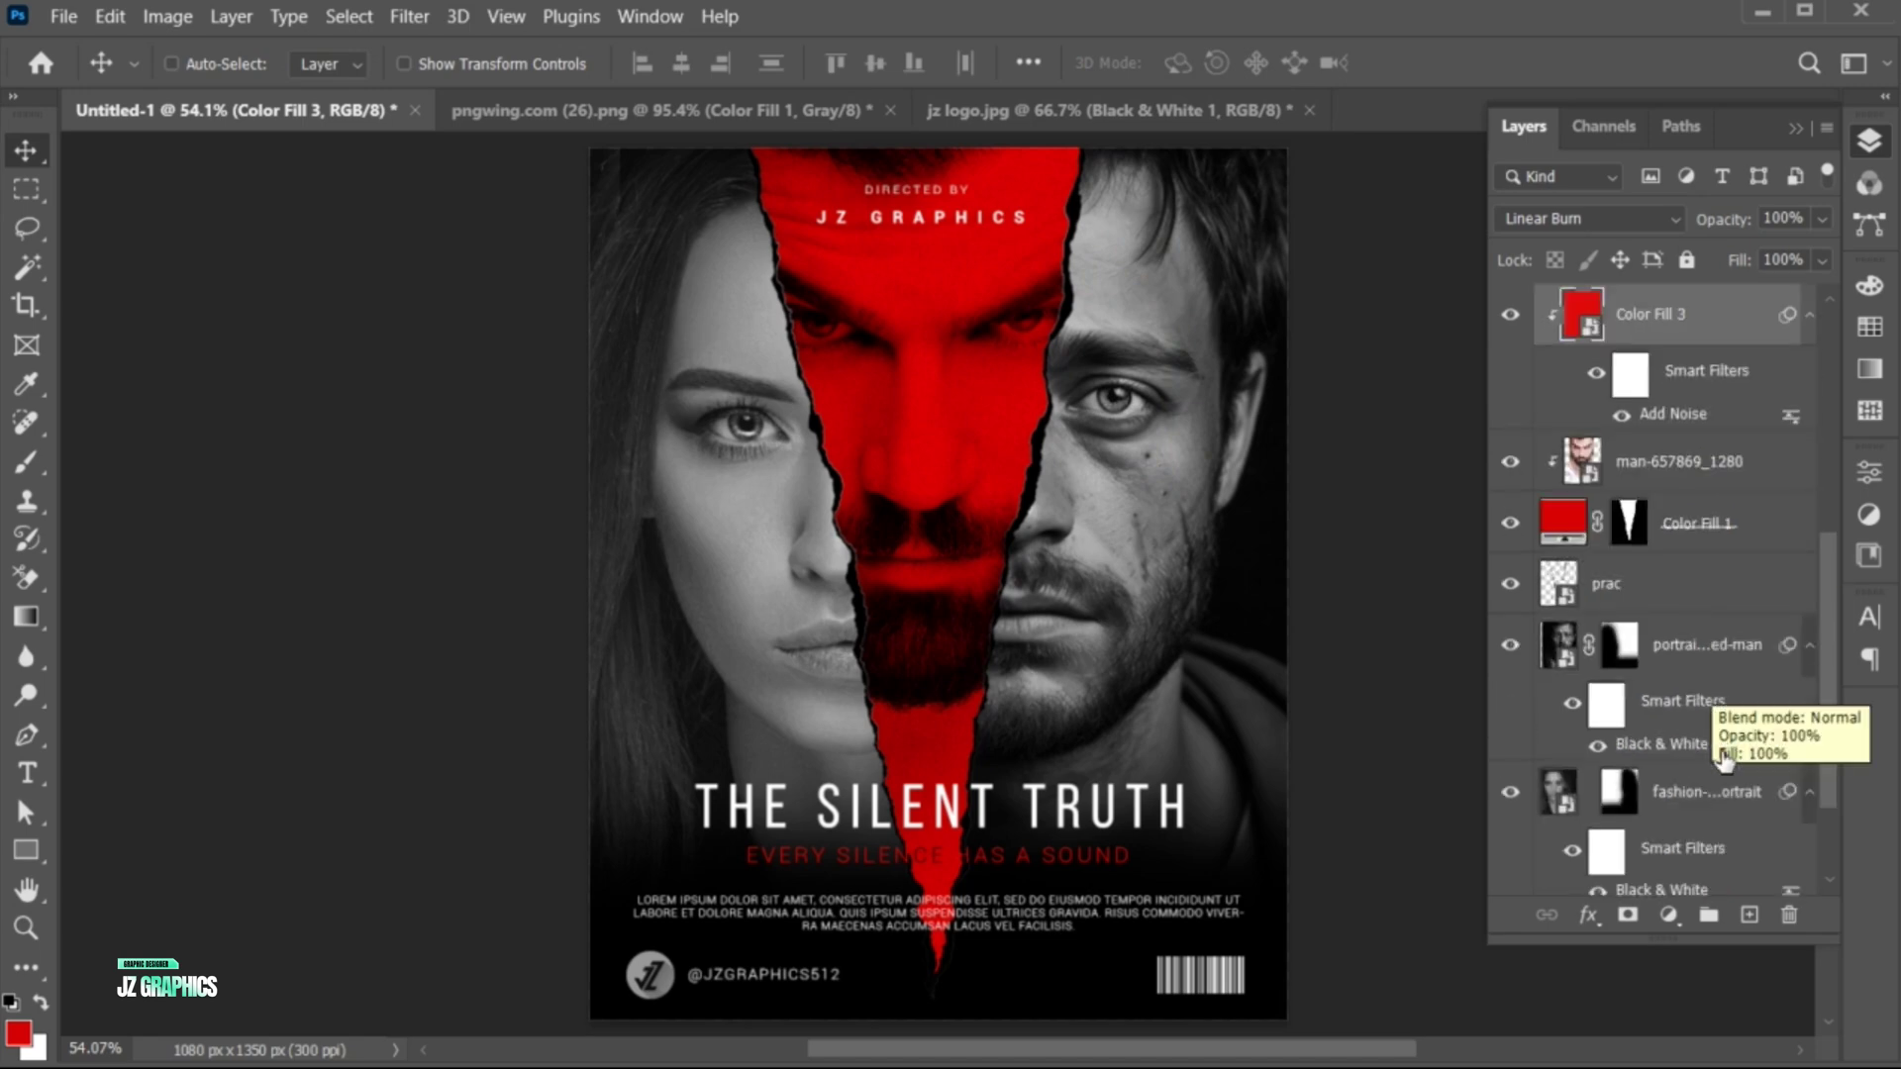
scroll(1723, 758, down, 2)
click(1728, 521)
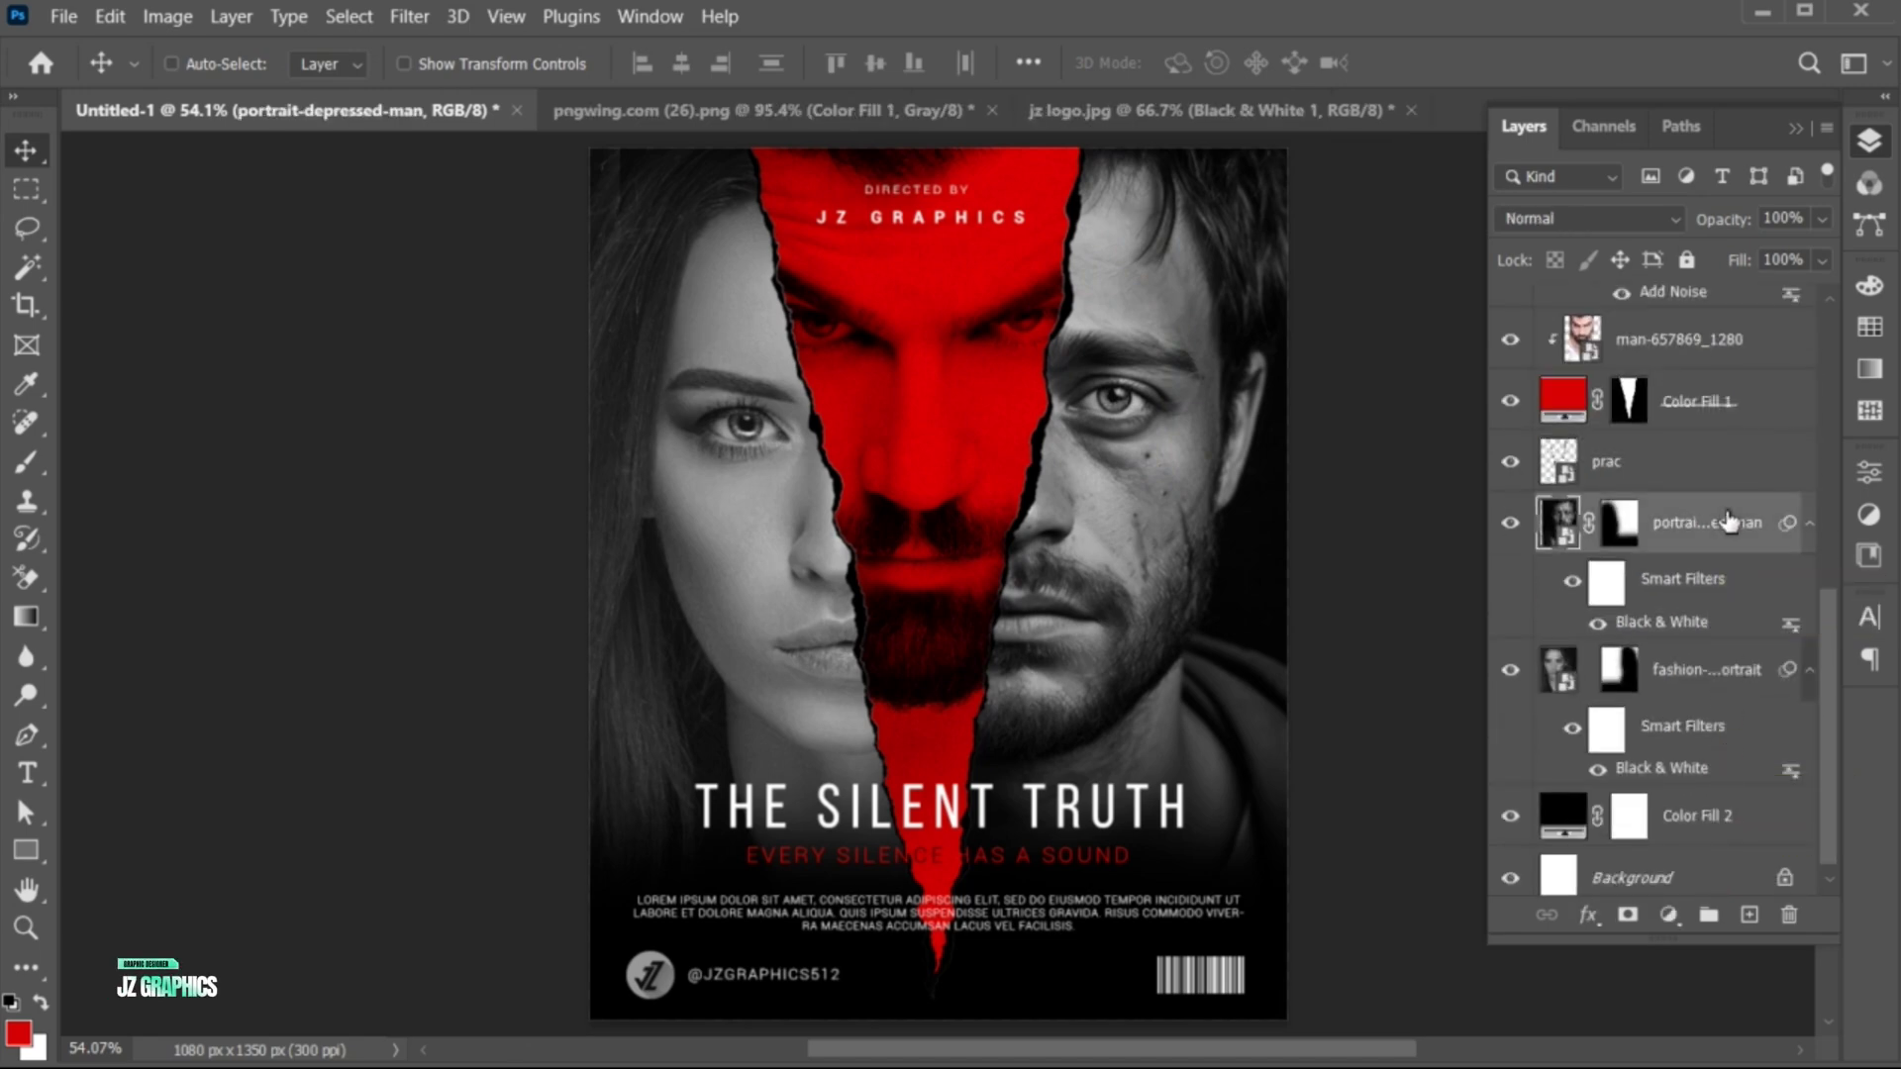
click(1671, 911)
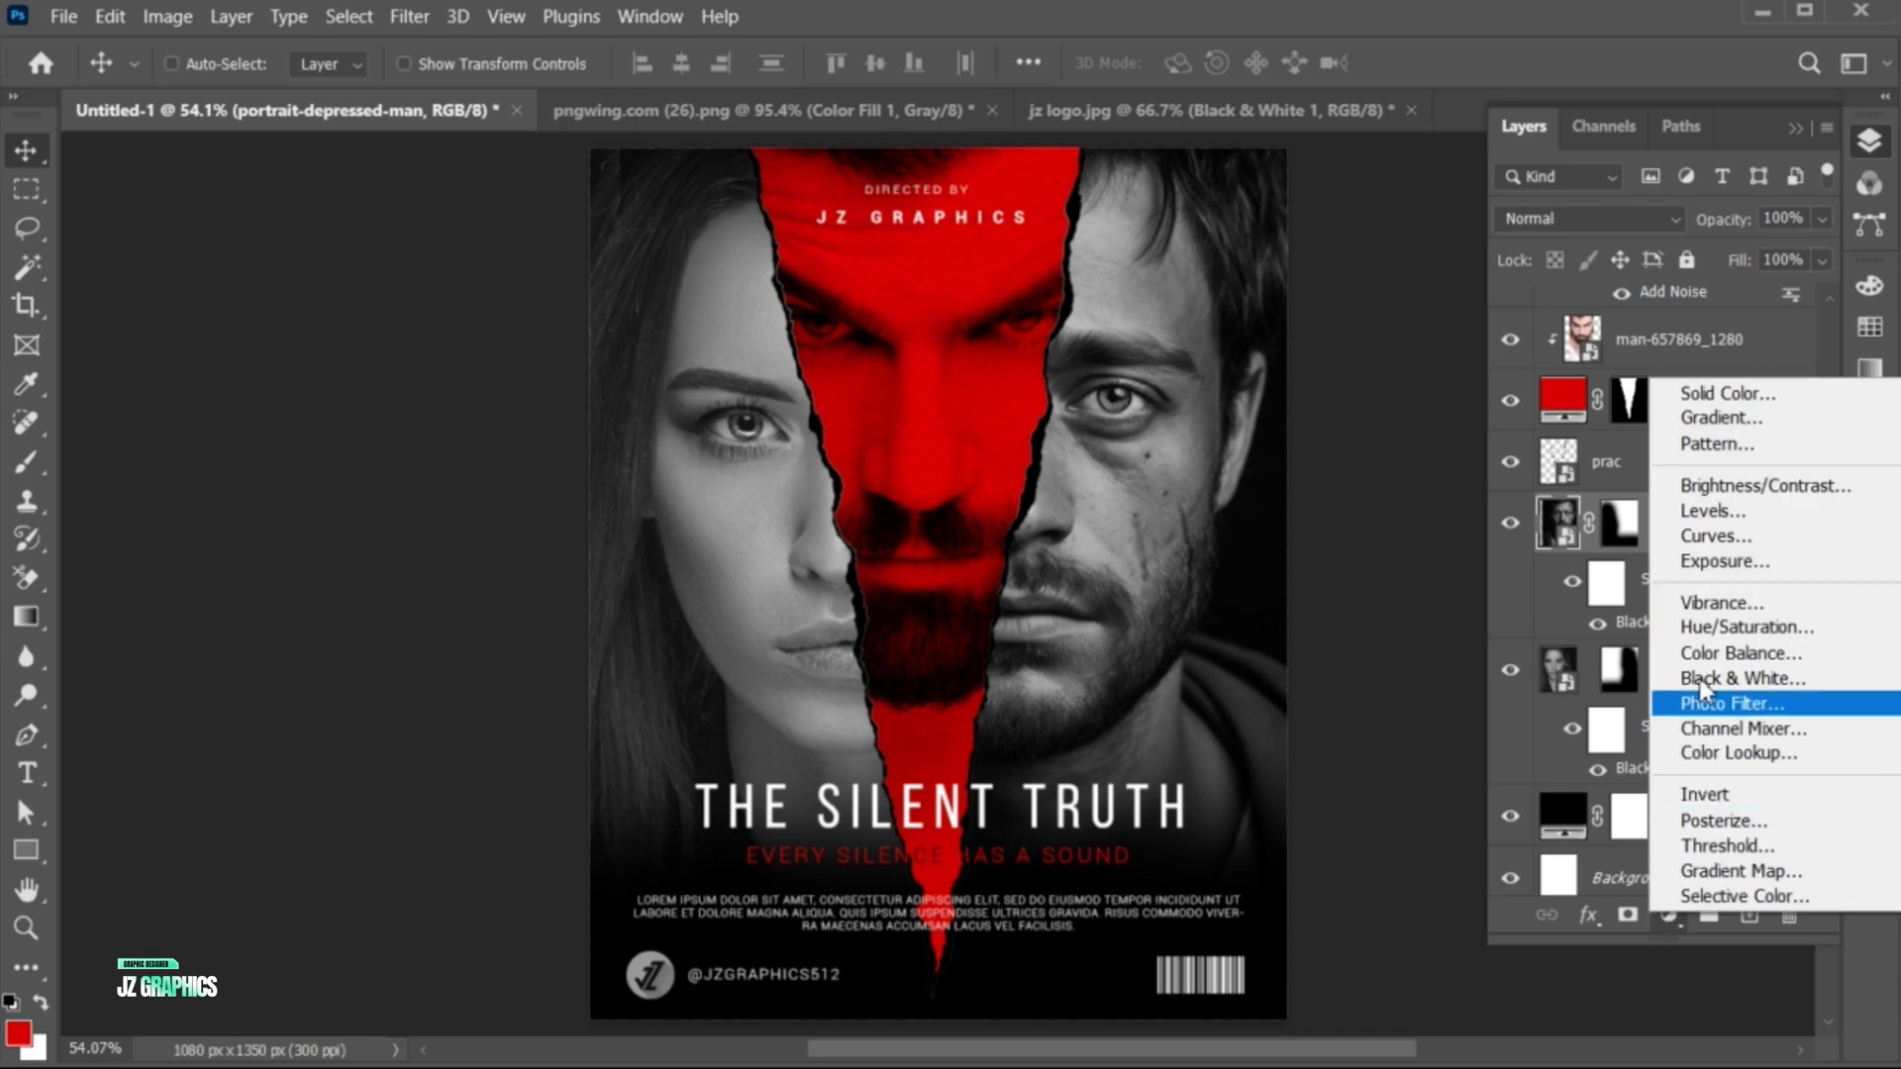
click(1701, 420)
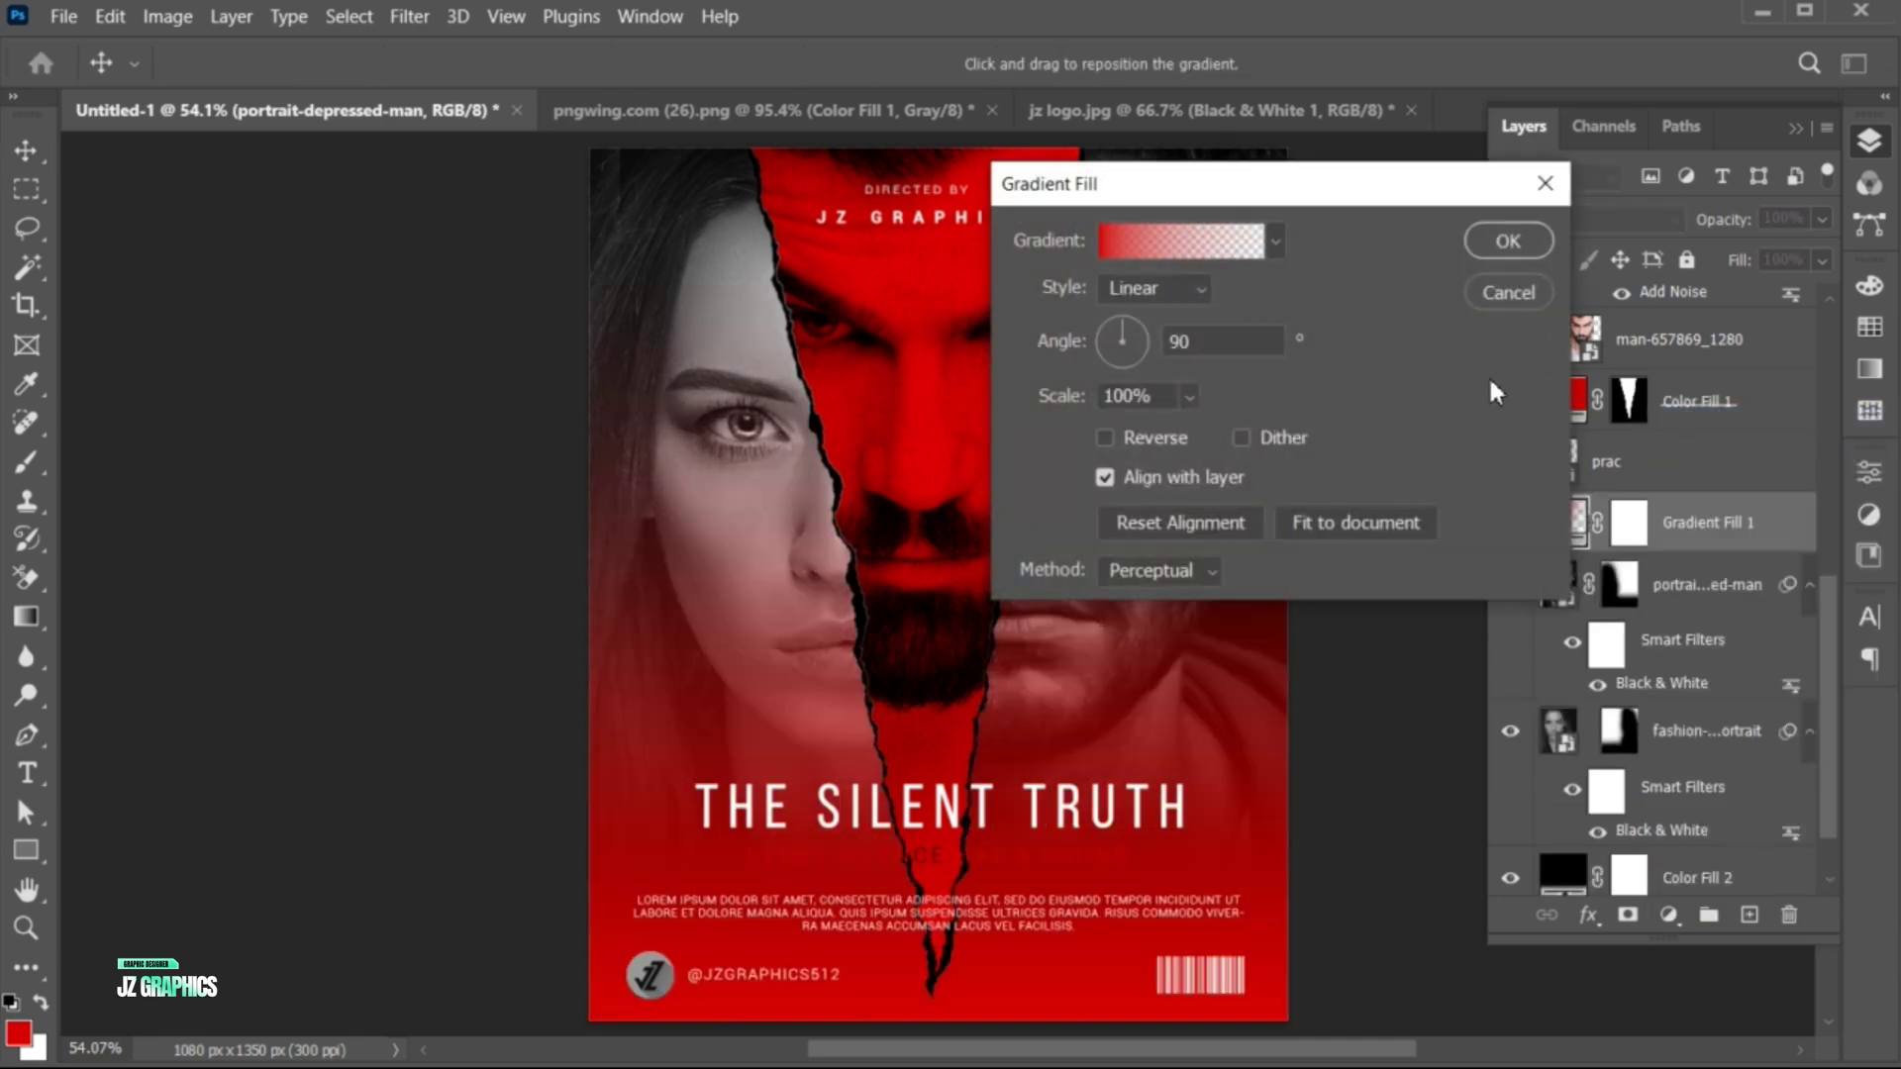
Change the starting colour stop of the gradient fill from red to black
click(1140, 245)
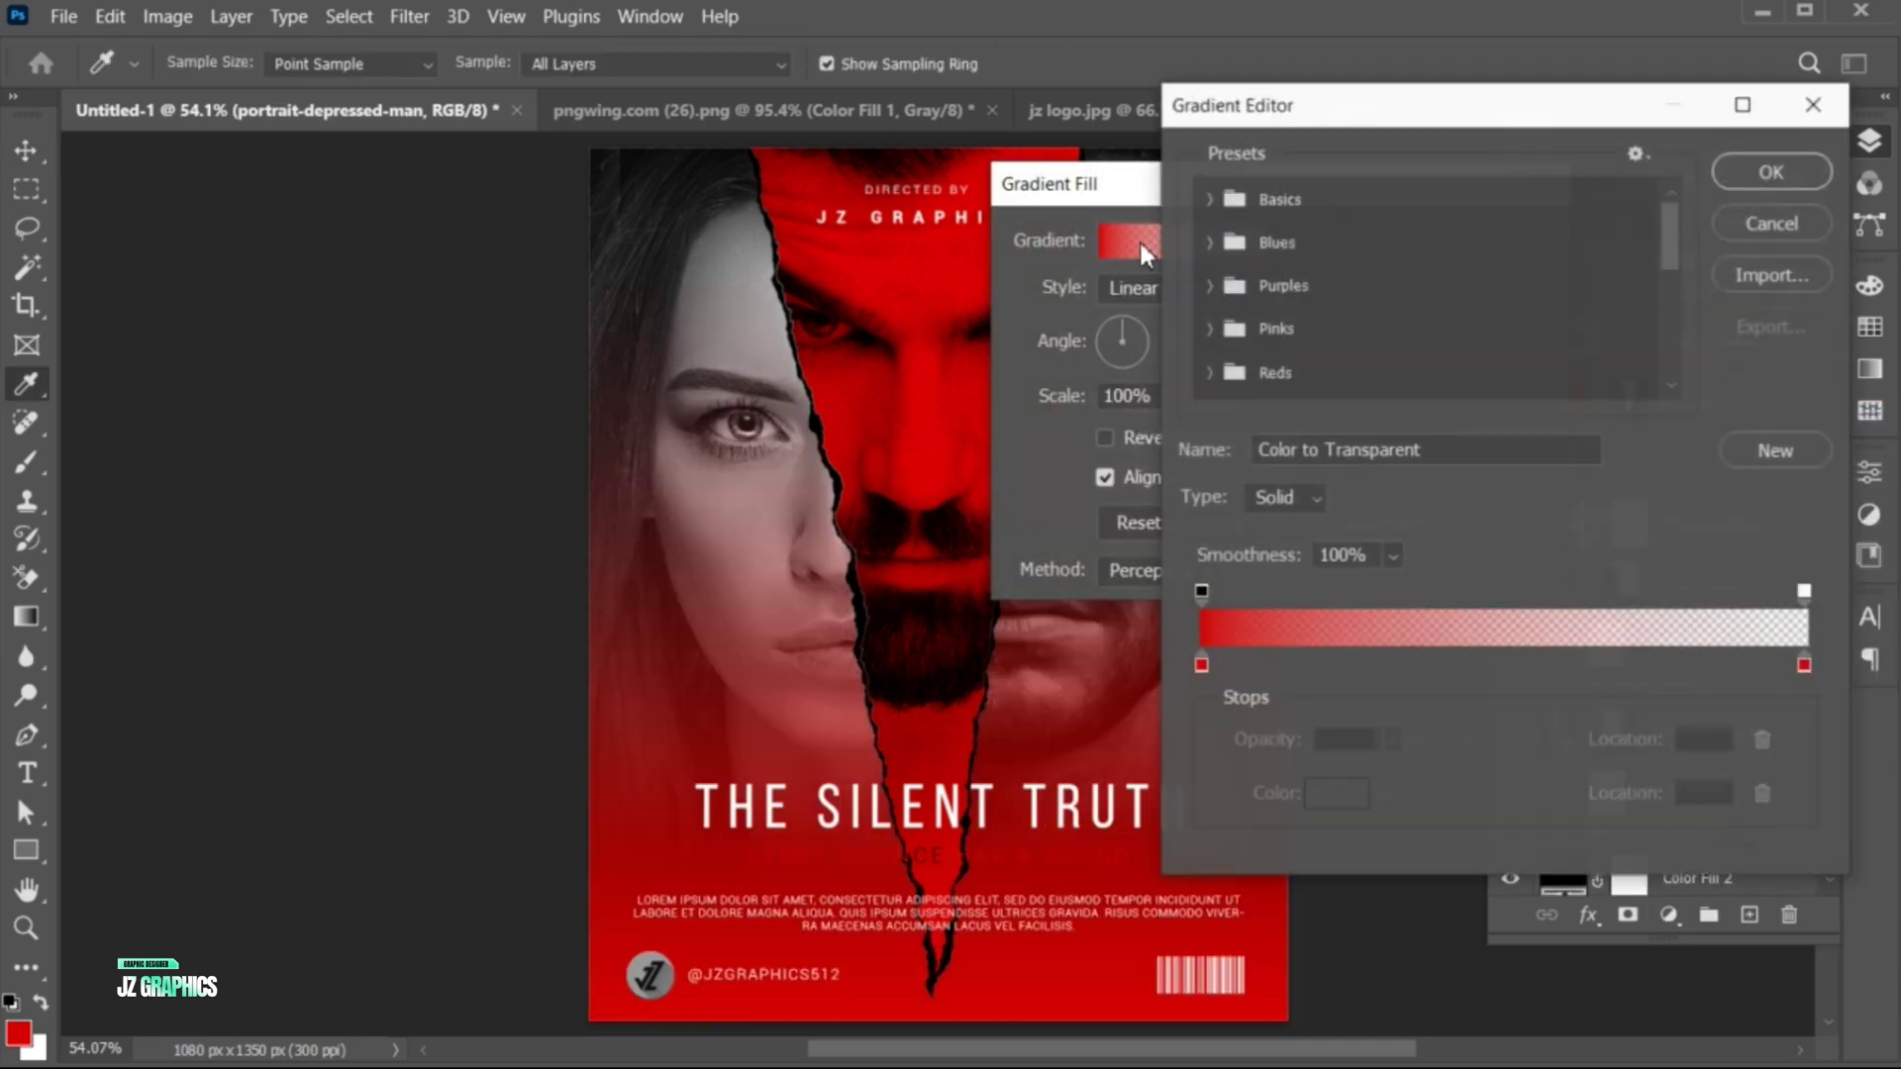
click(1201, 664)
click(1337, 793)
click(1033, 694)
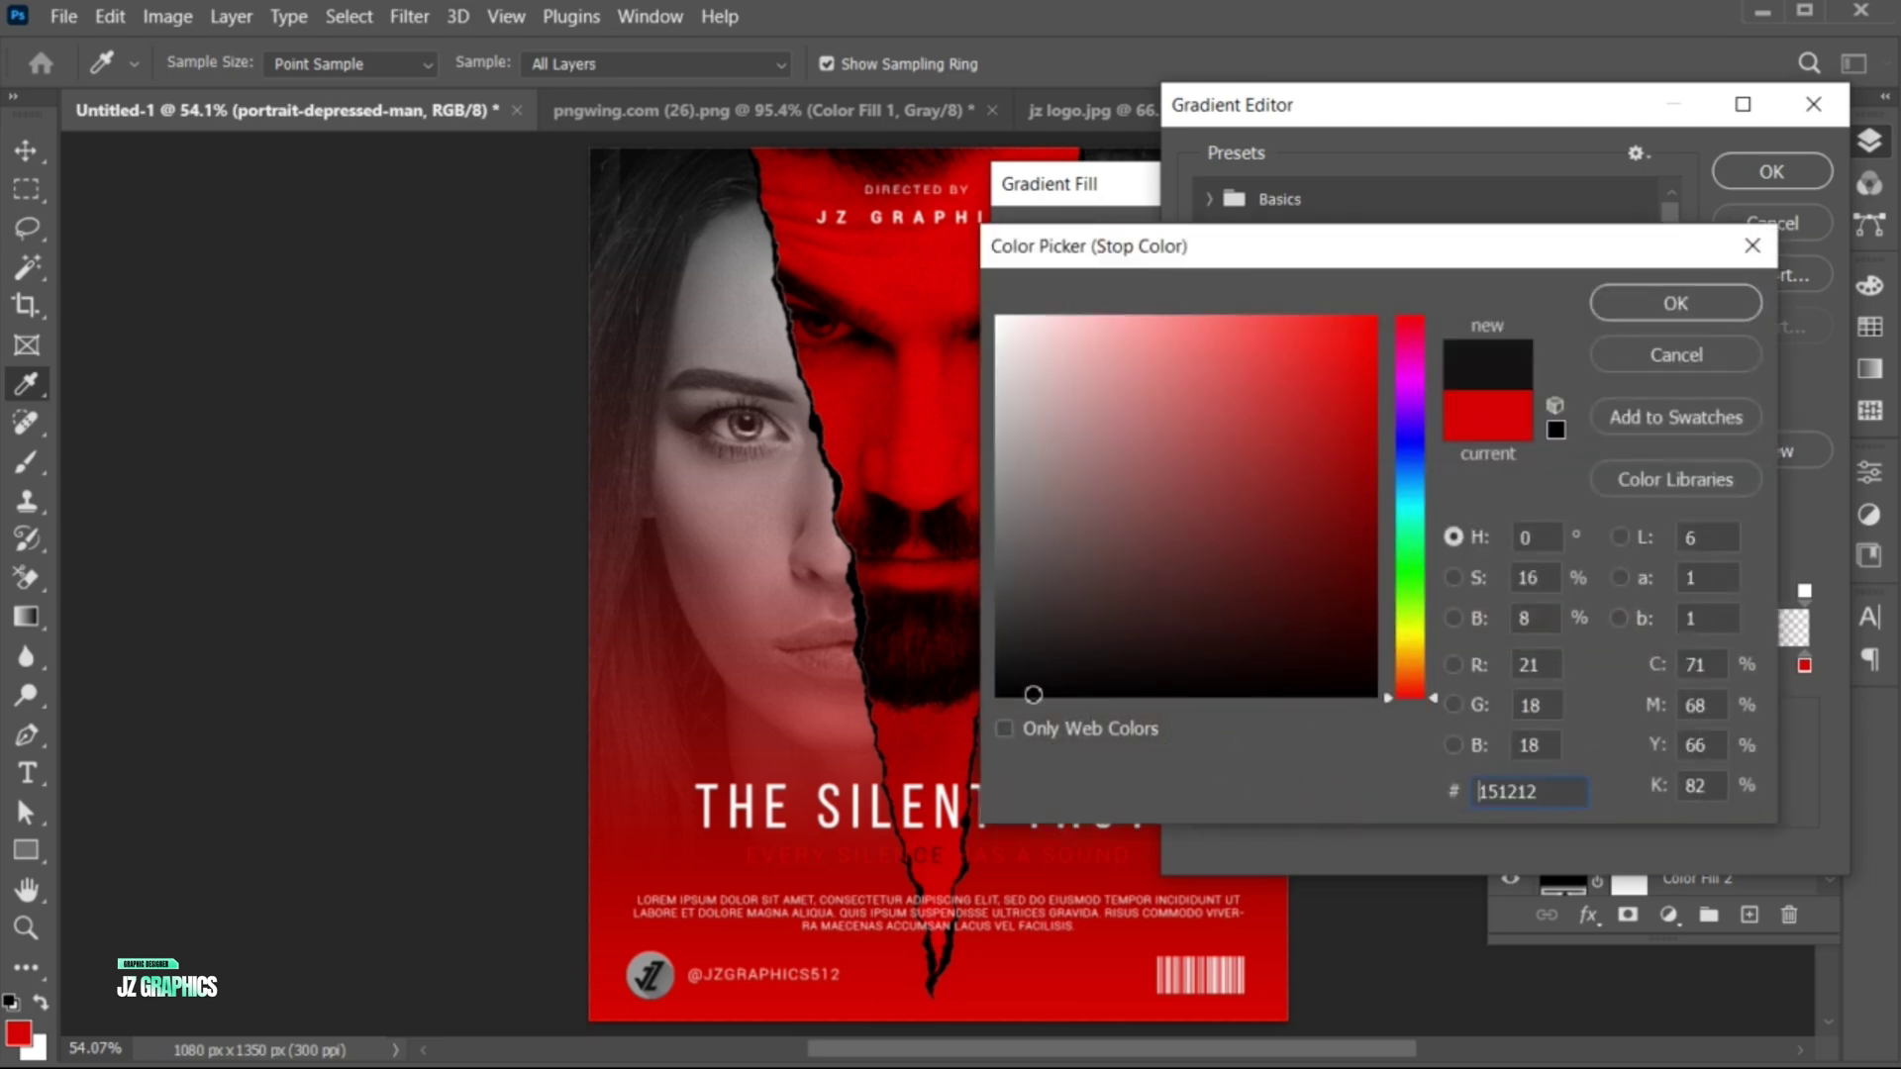
drag(1033, 694, 1020, 698)
click(1679, 305)
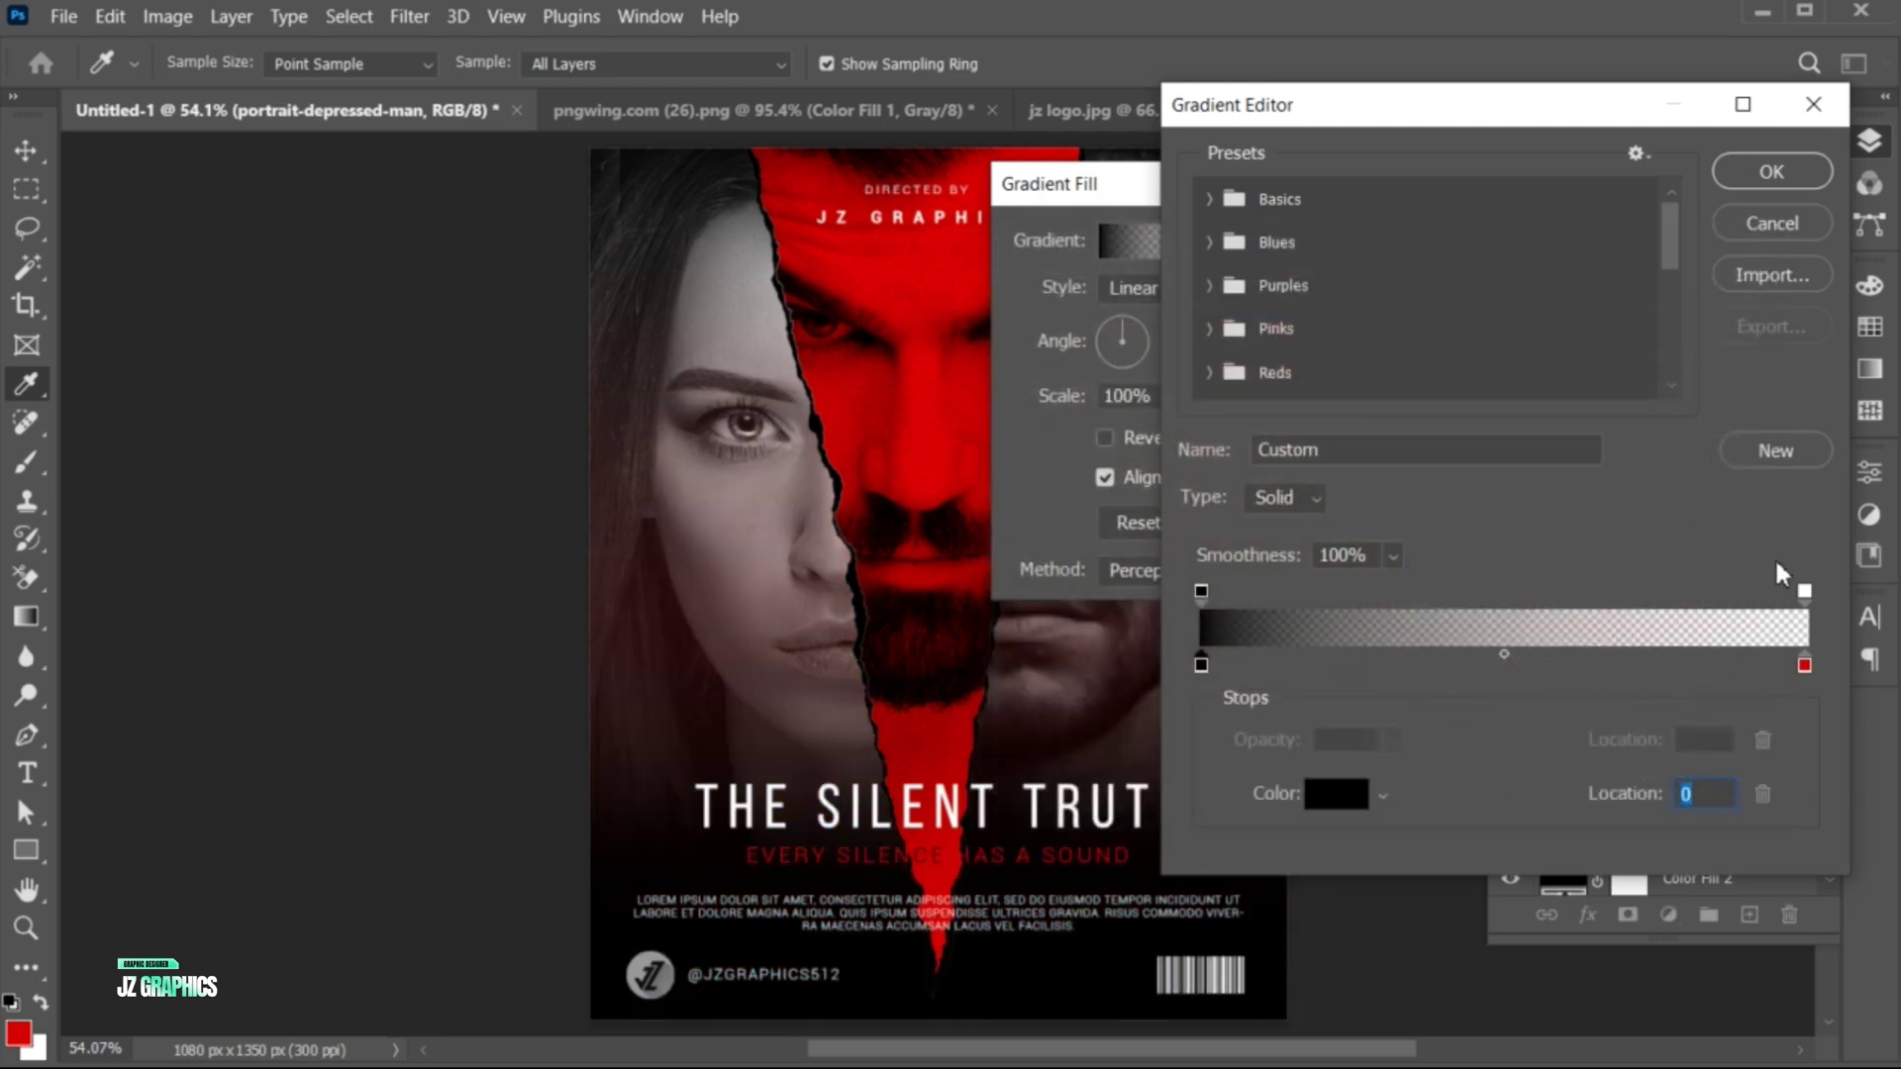
Set the gradient's end colour stop to 000000 and apply the fill with its direction reversed
click(1803, 667)
click(1327, 797)
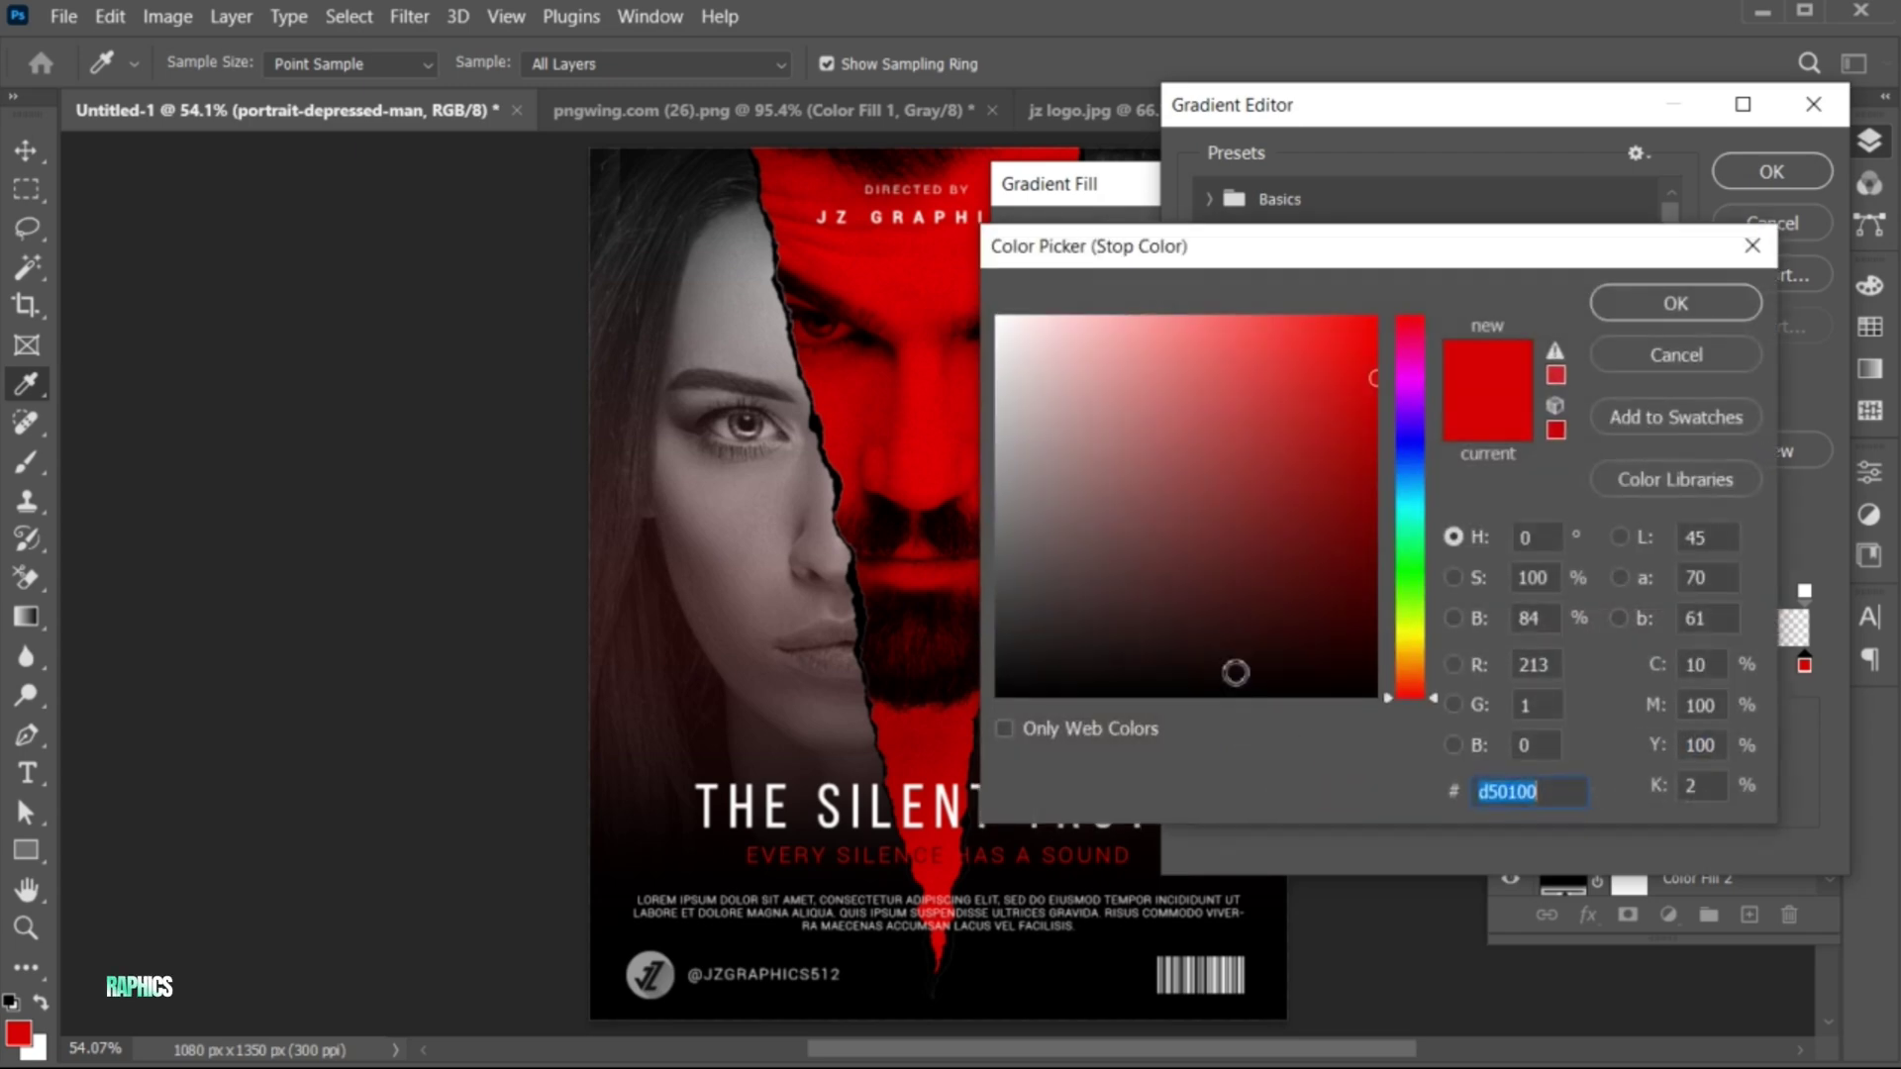
text(000000)
click(1700, 289)
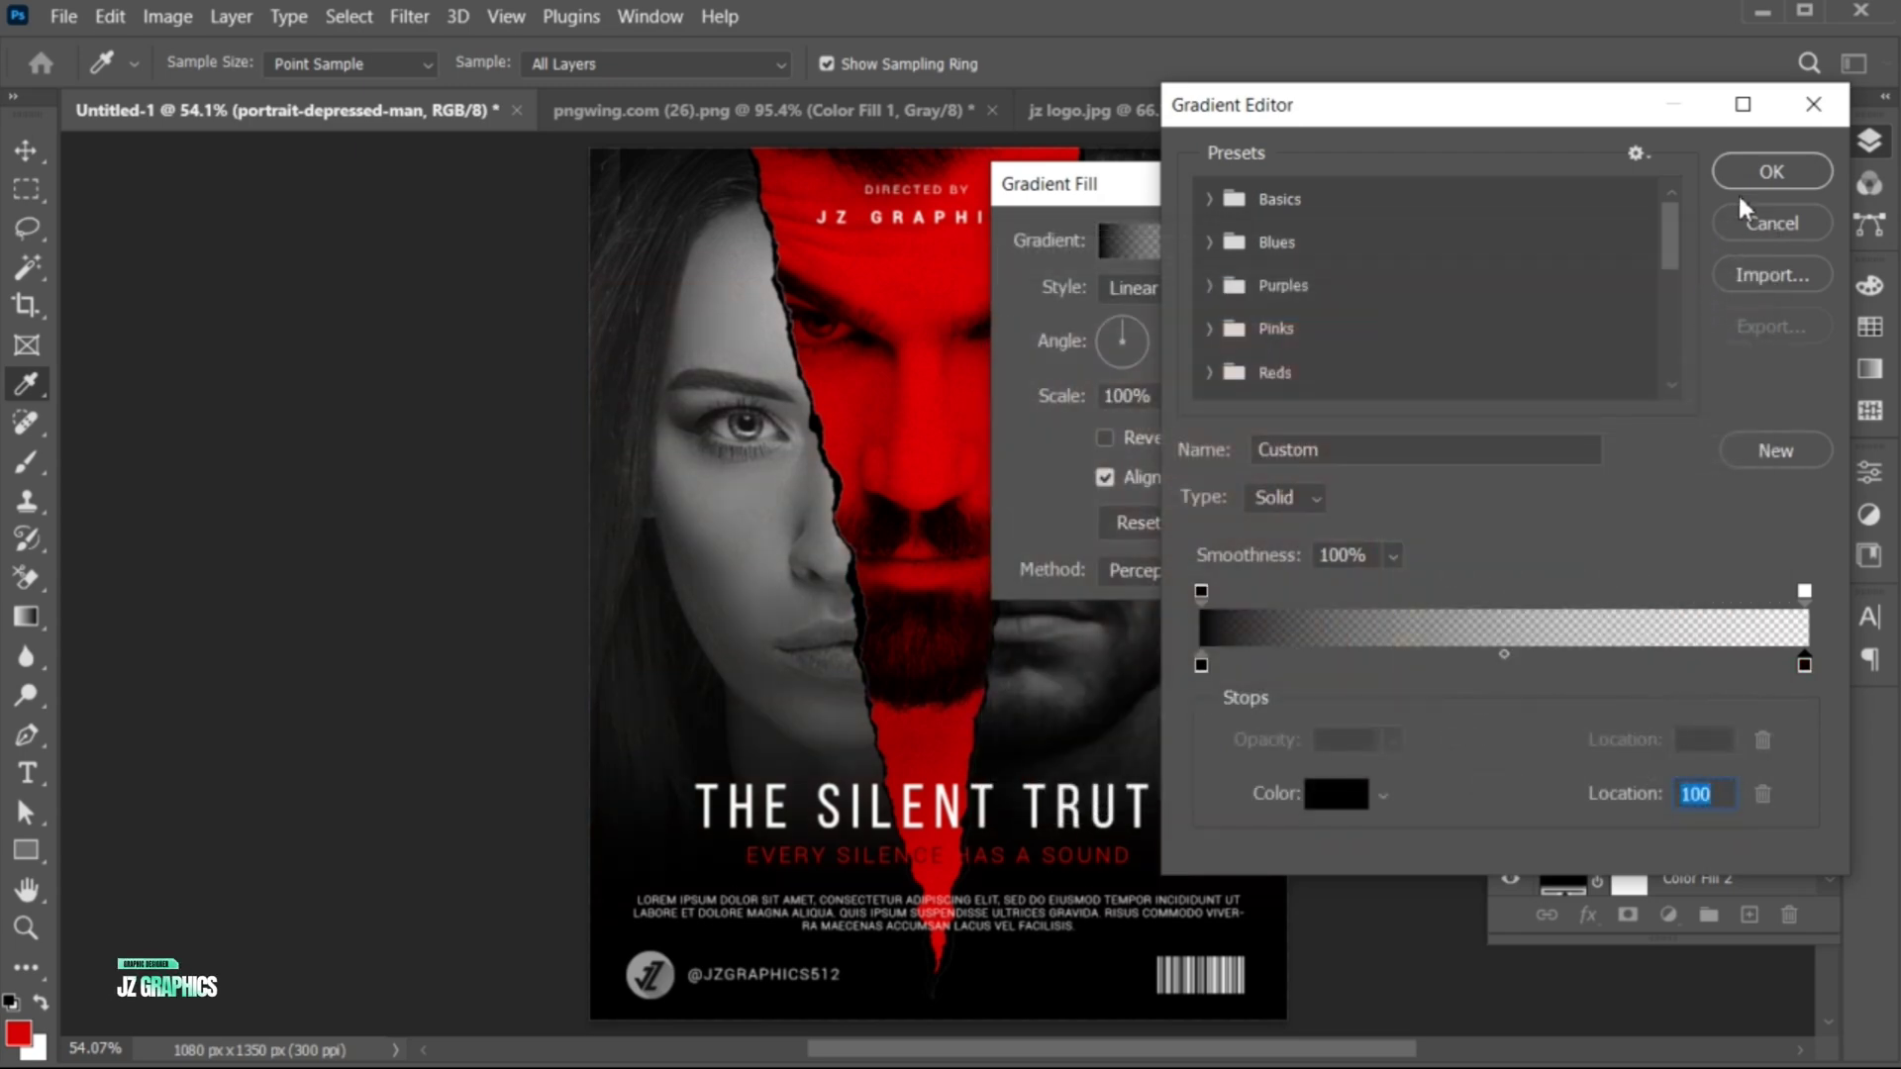
click(1764, 172)
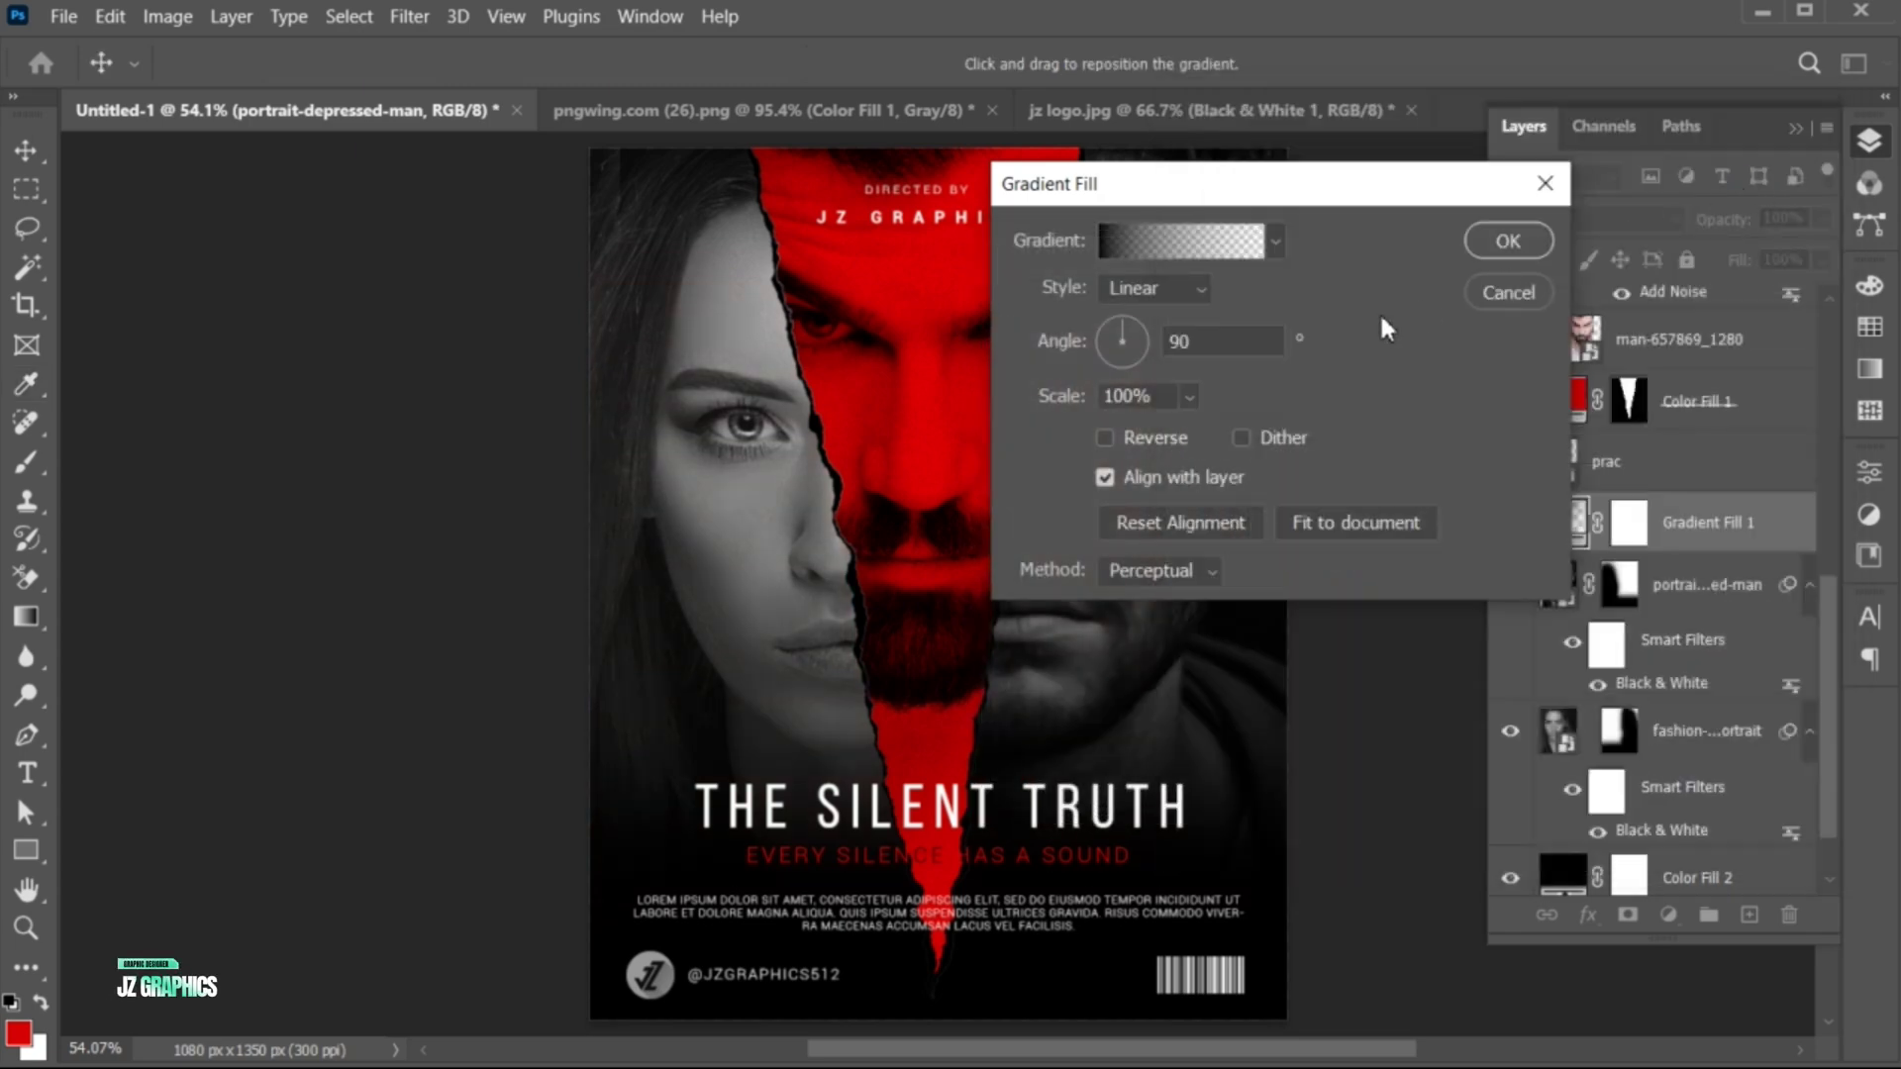
click(1105, 437)
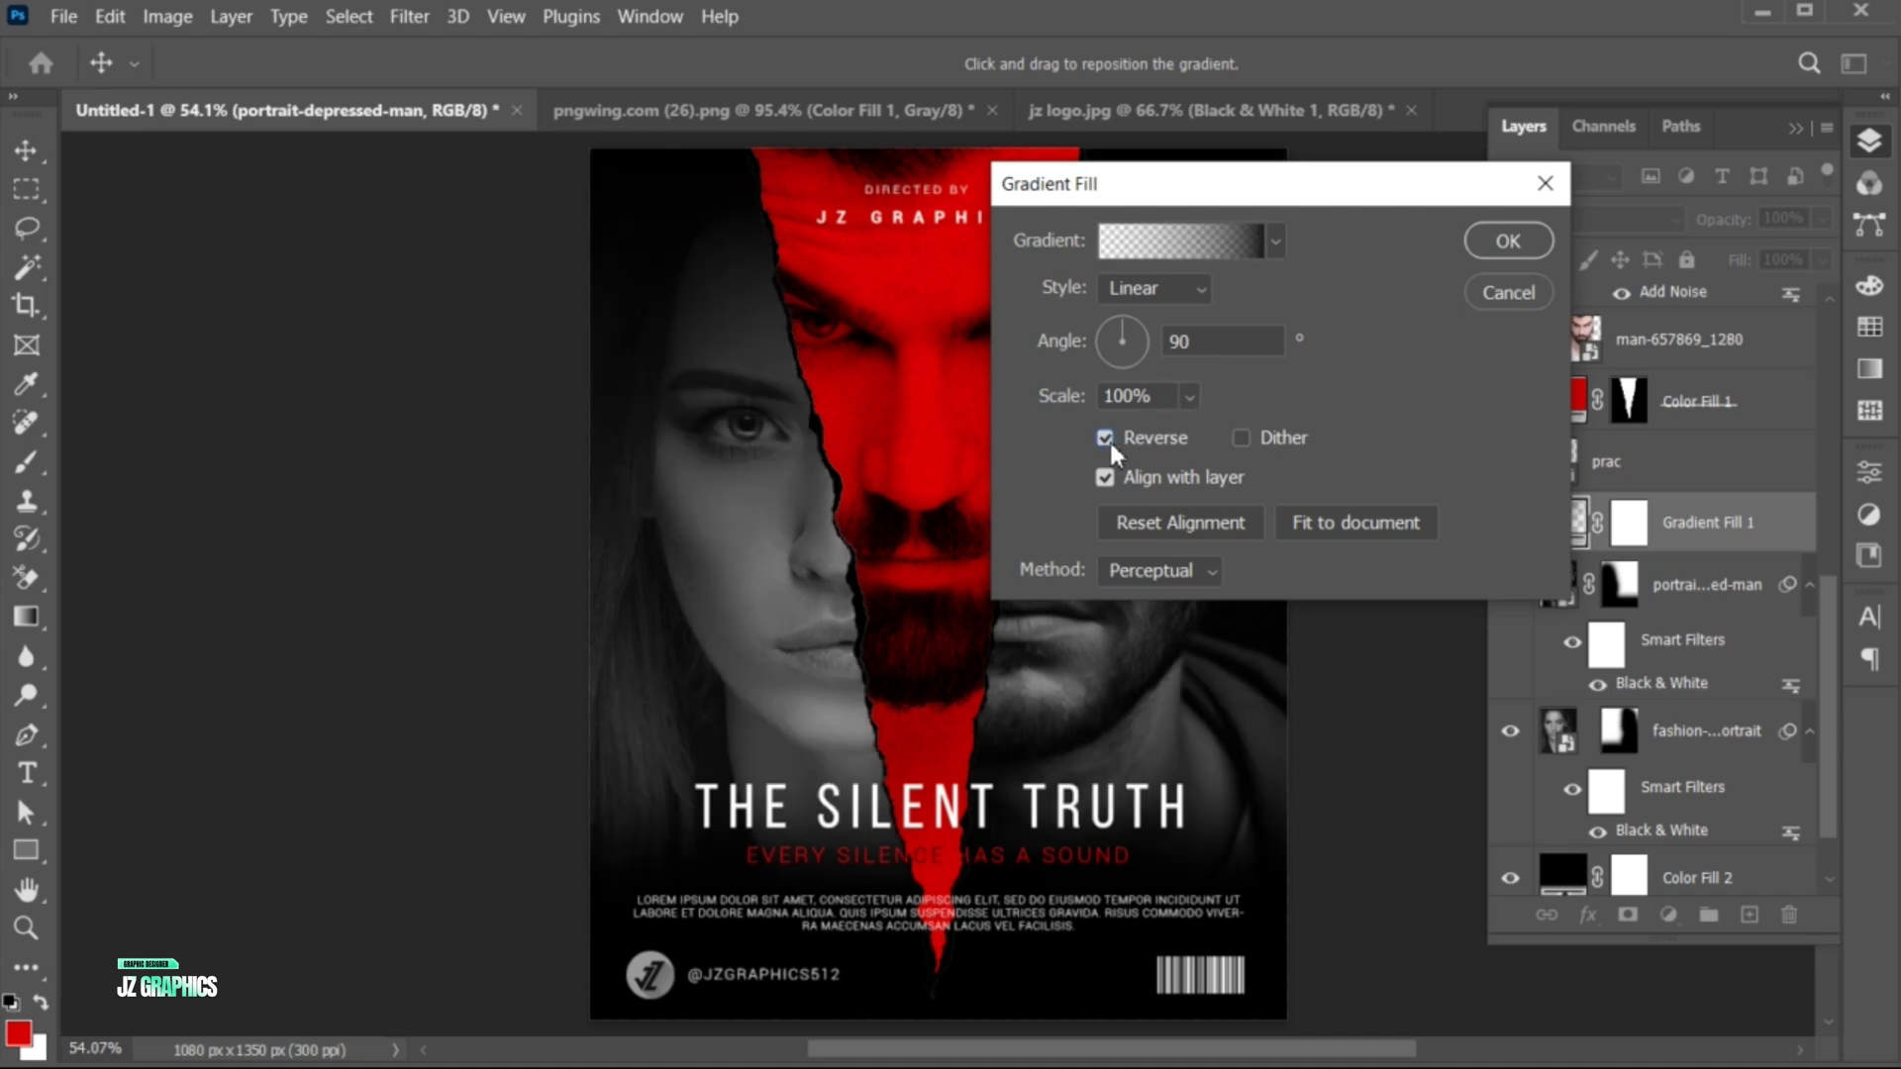
click(1500, 240)
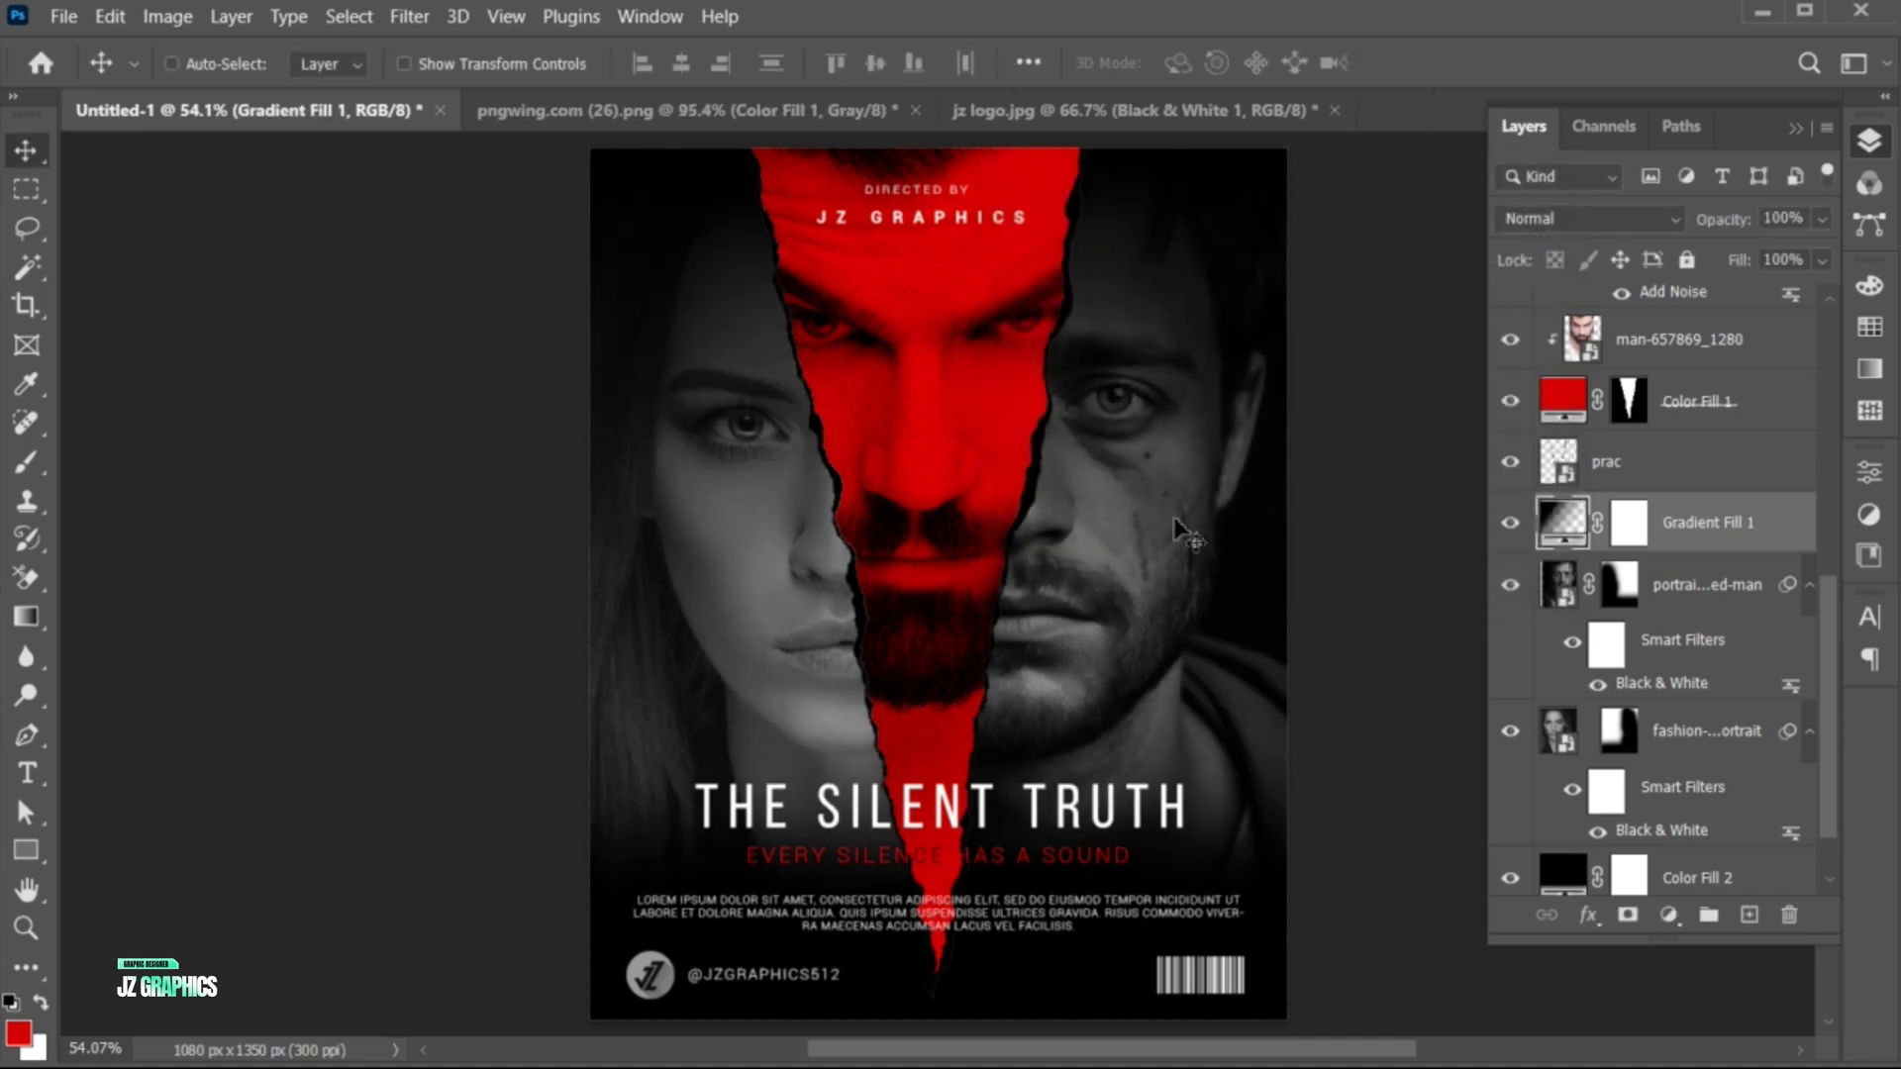
Redraw the gradient fill vertically from the man's mouth level up to just below the poster's top edge
drag(1019, 675, 984, 667)
drag(1003, 555, 990, 263)
key(g)
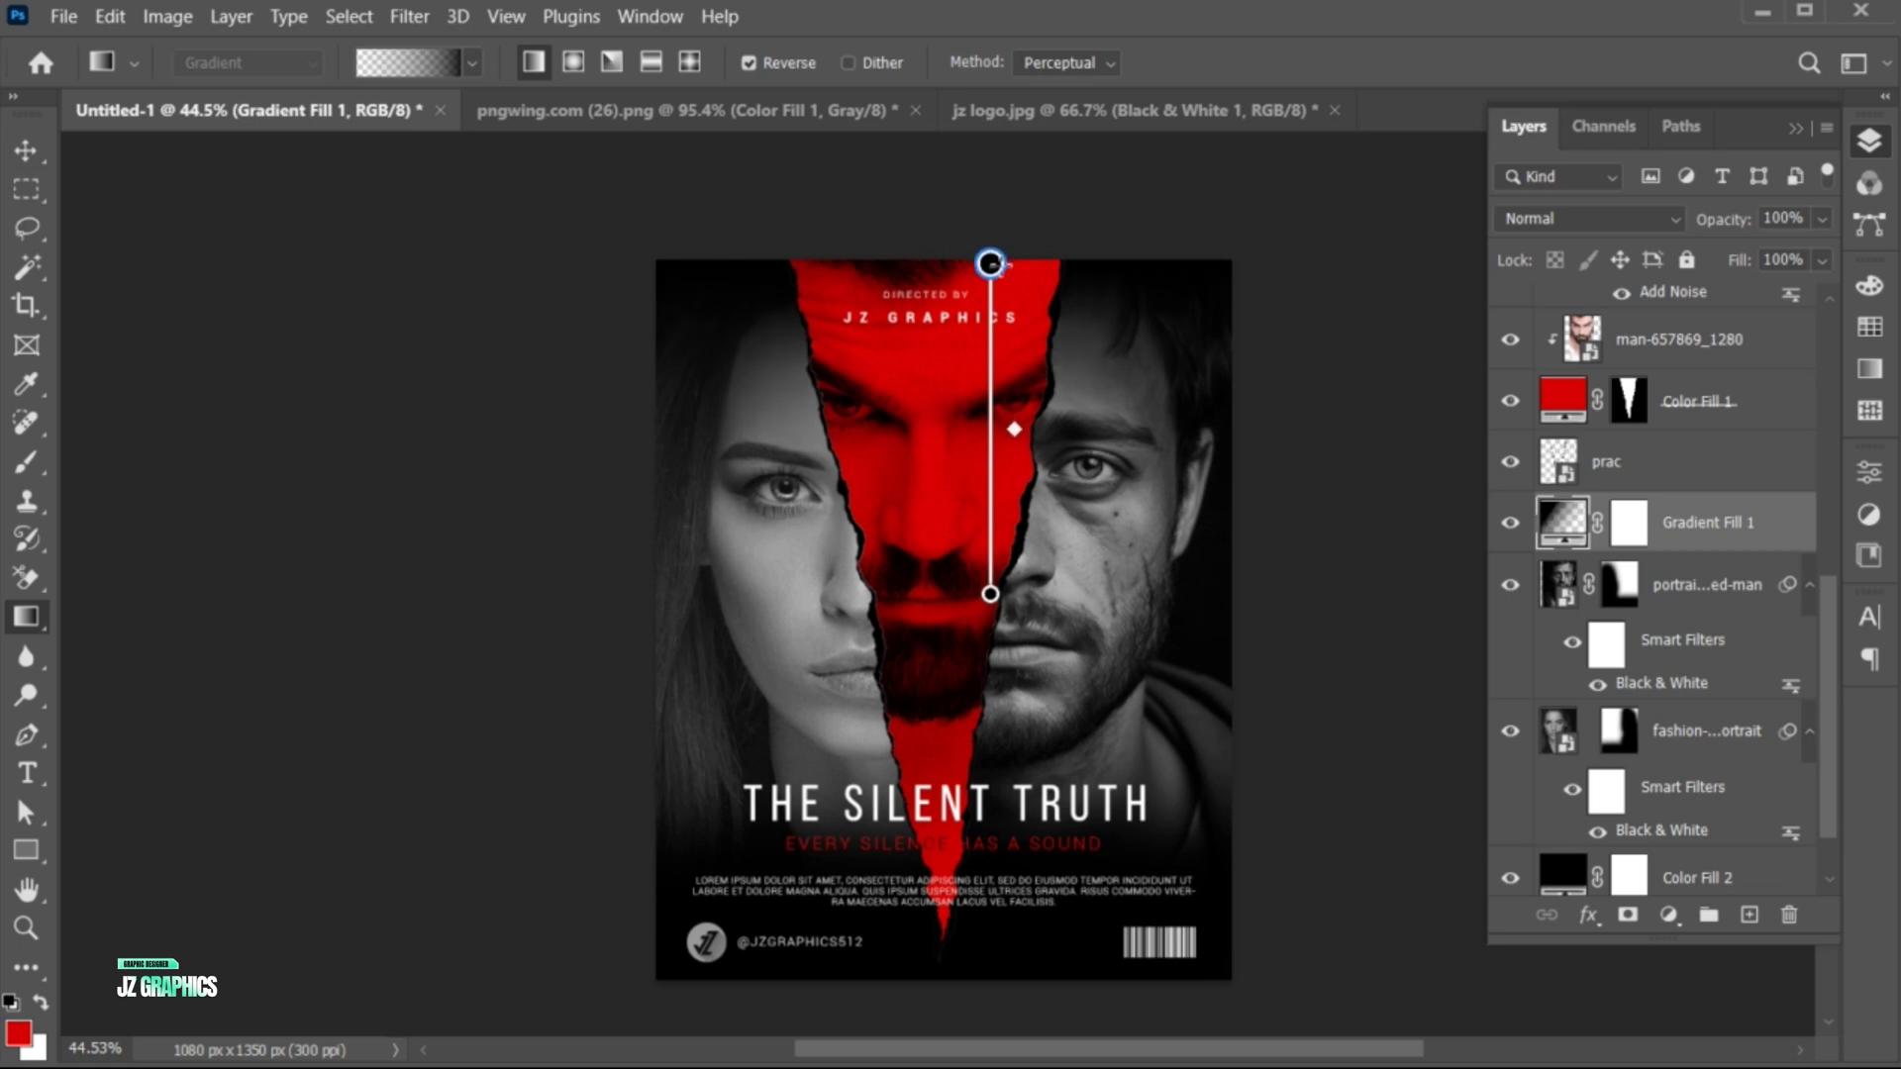
drag(1021, 594, 1021, 286)
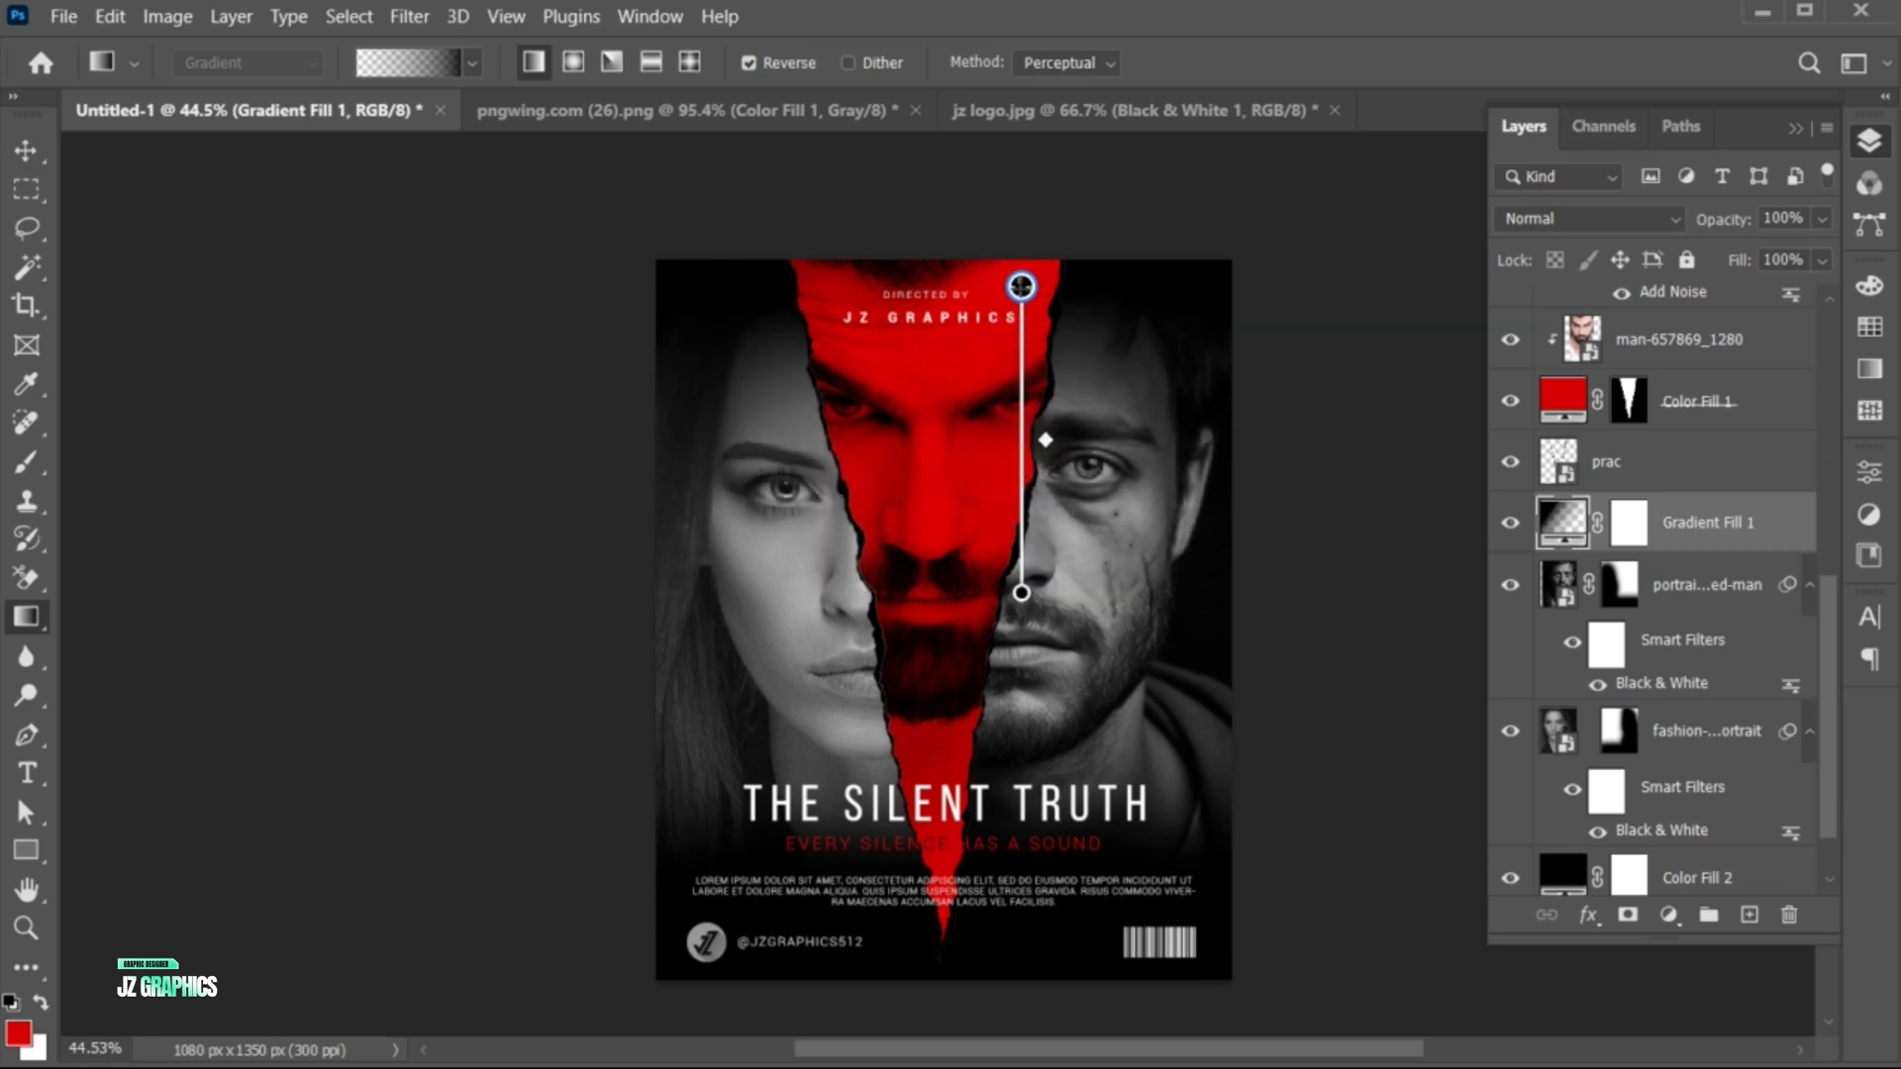
key(v)
scroll(1065, 515, up, 2)
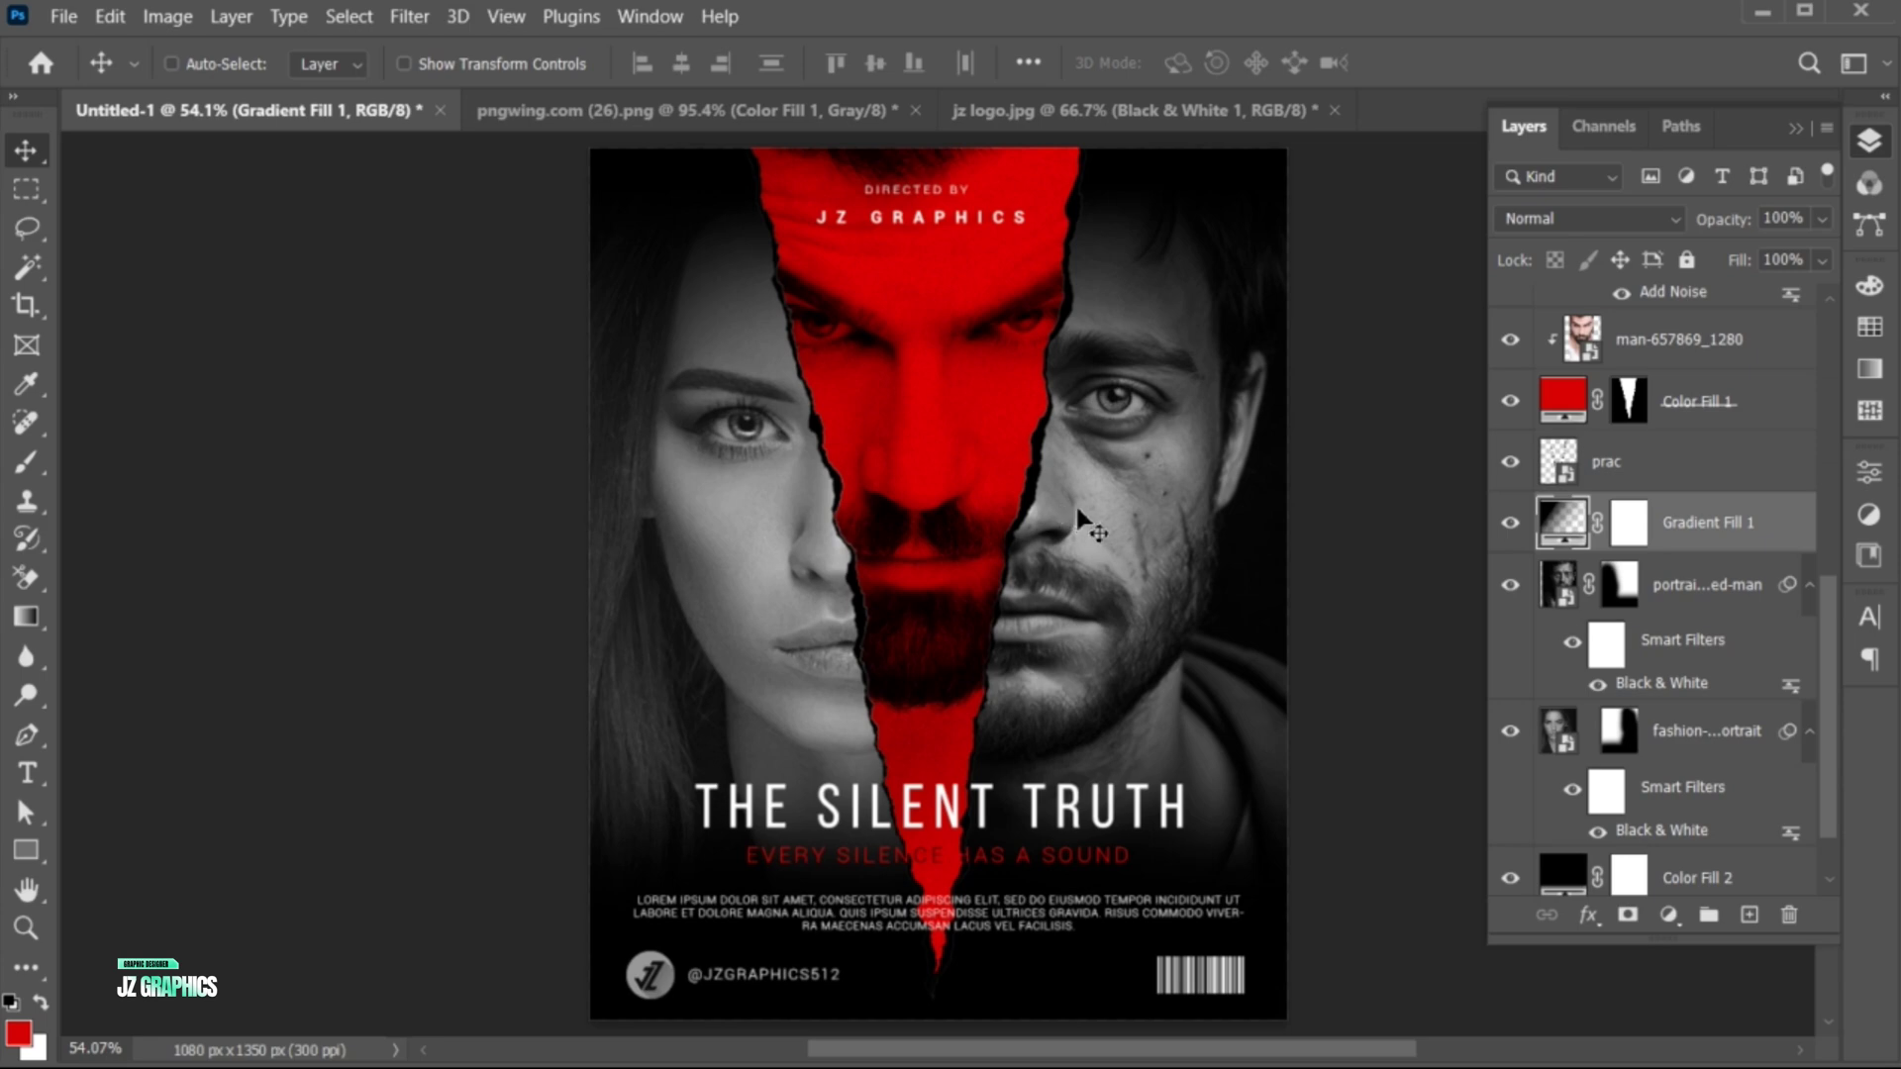
On a new layer above Color Fill 2, paint soft bright-red glows with the 600 px brush at the poster's two lower corners
click(1722, 877)
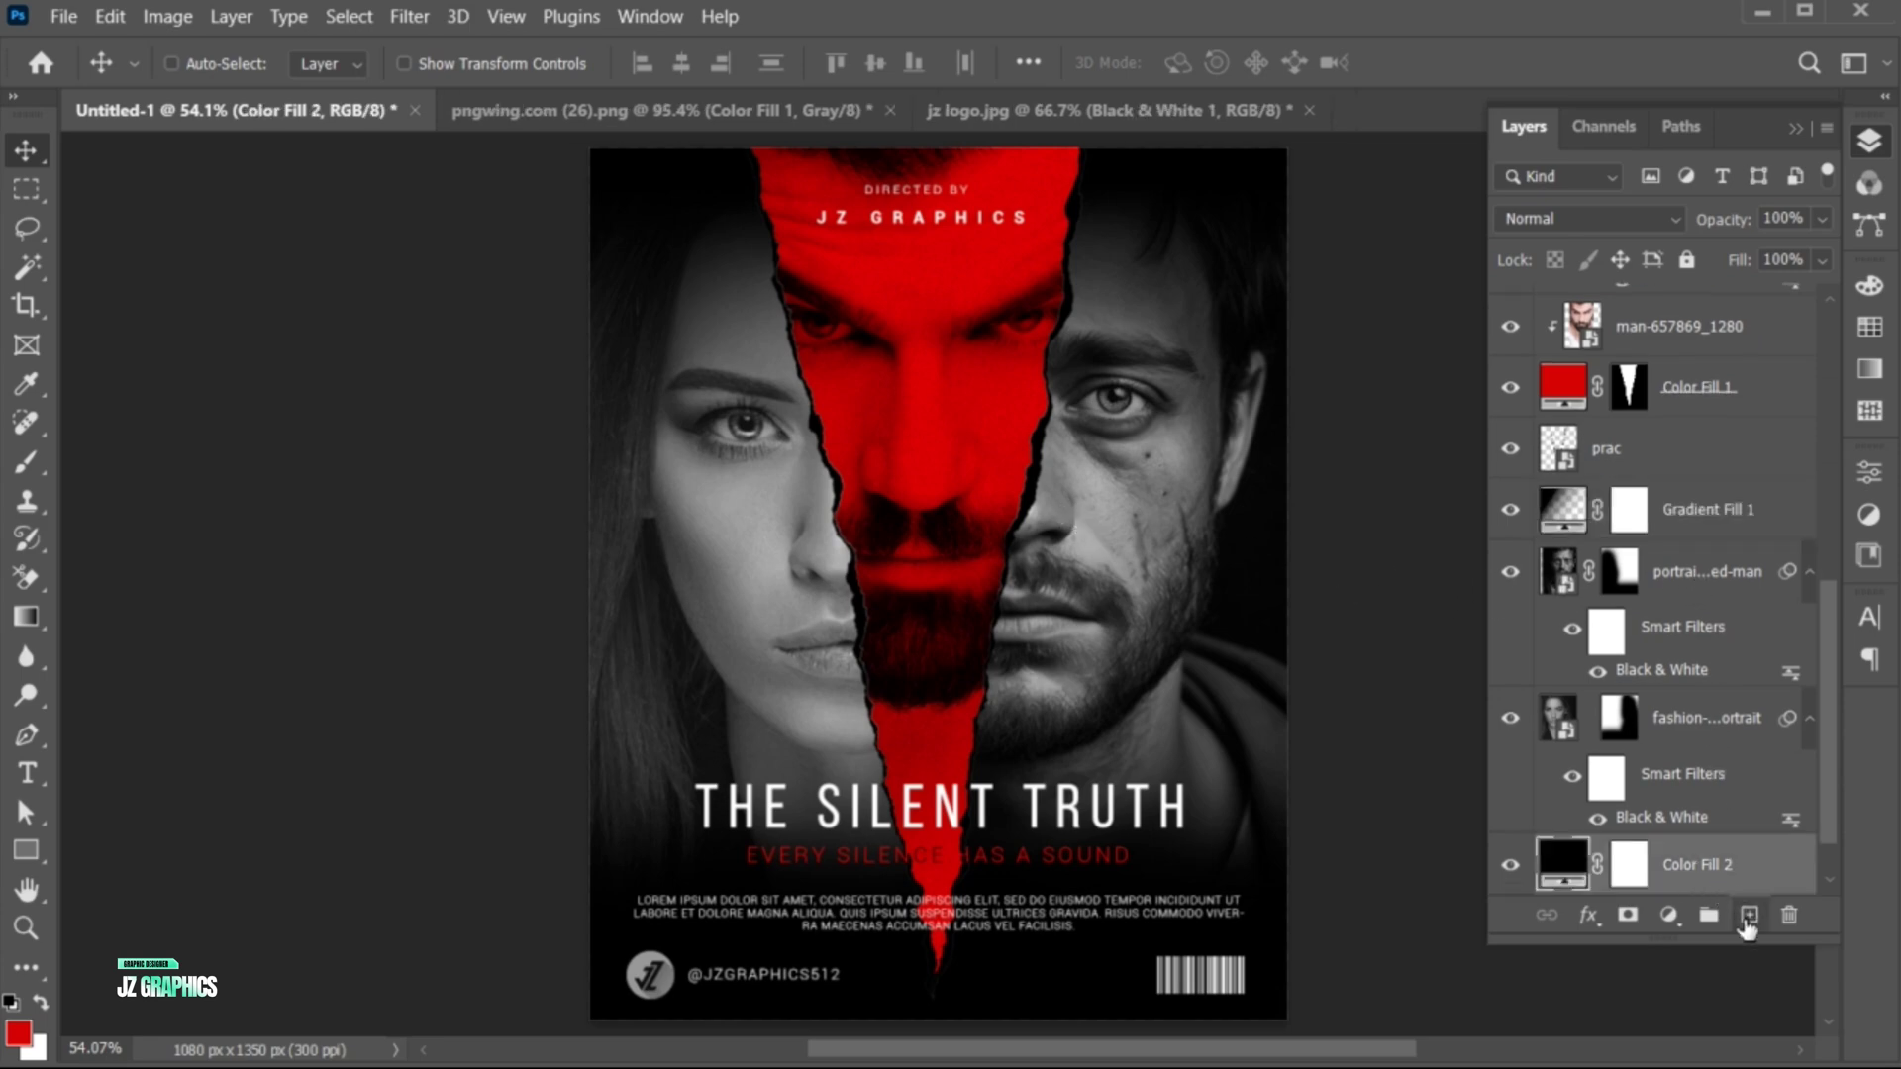
click(1748, 916)
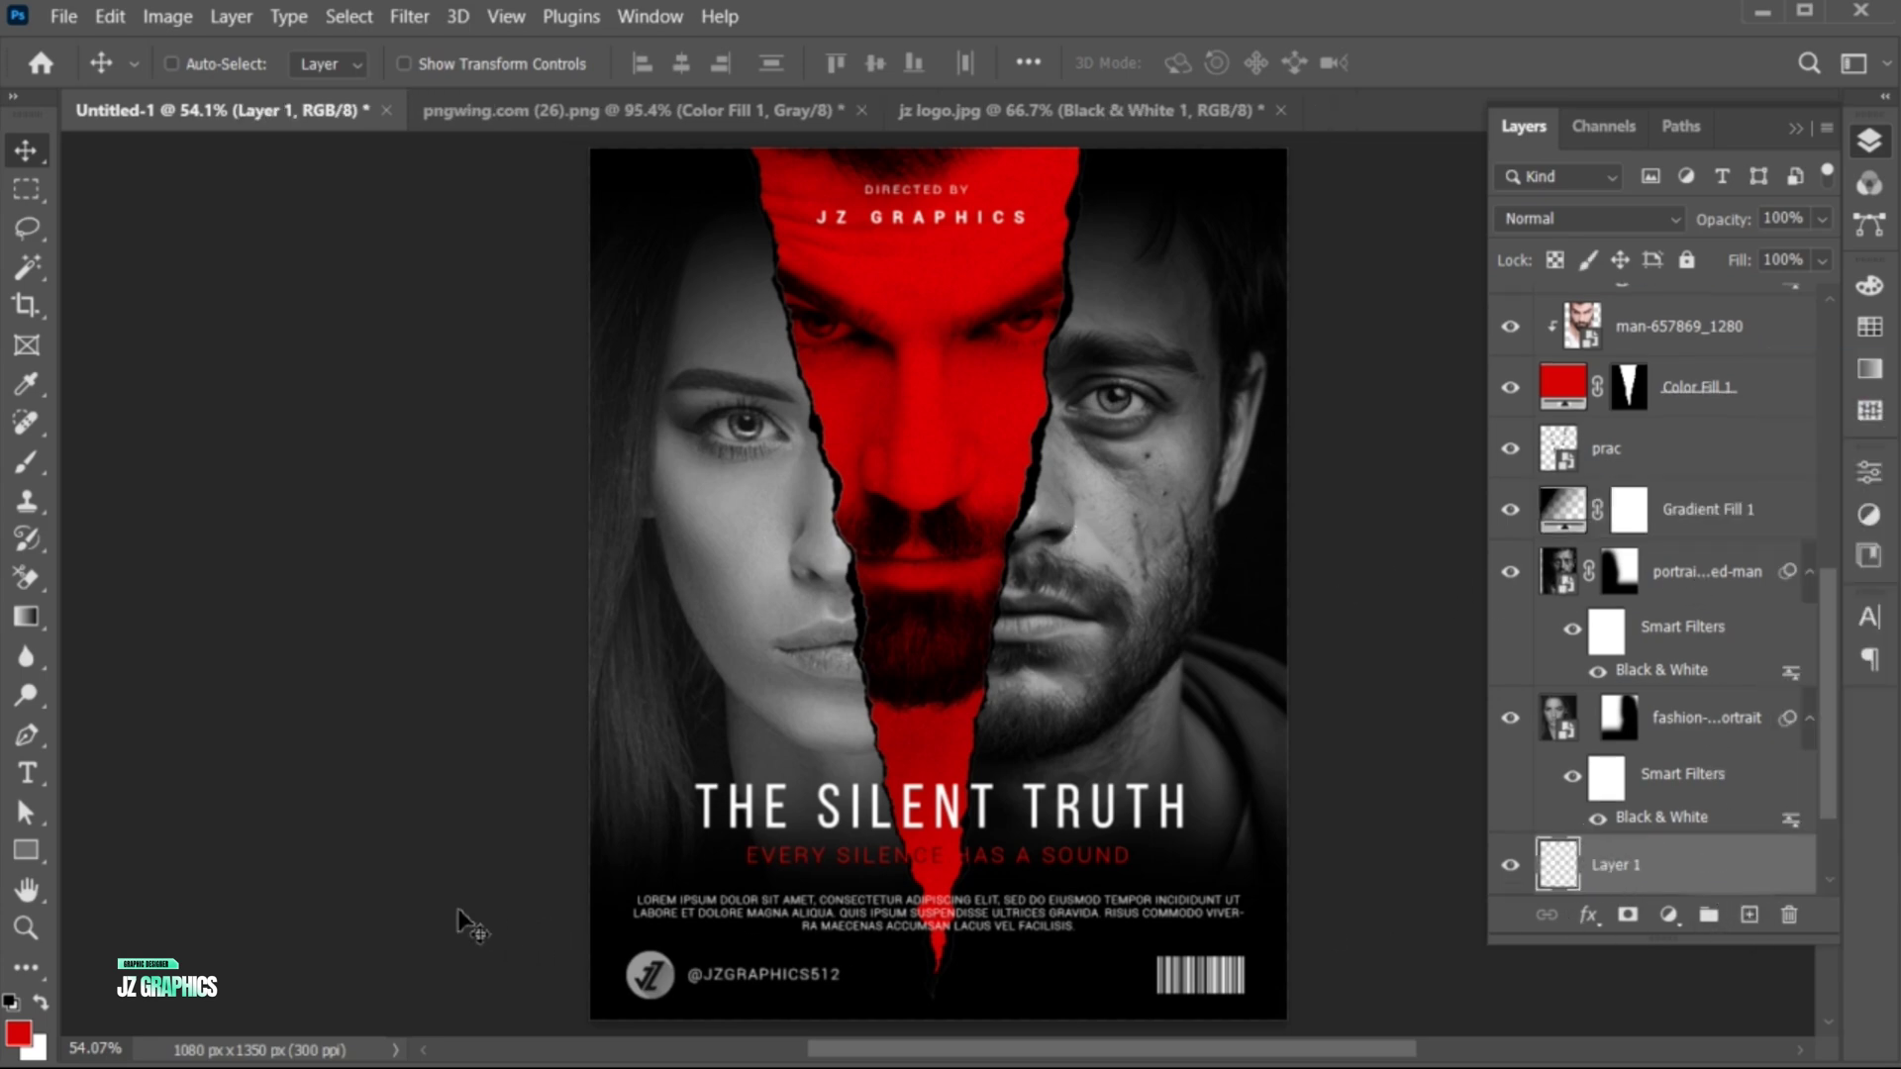
click(24, 461)
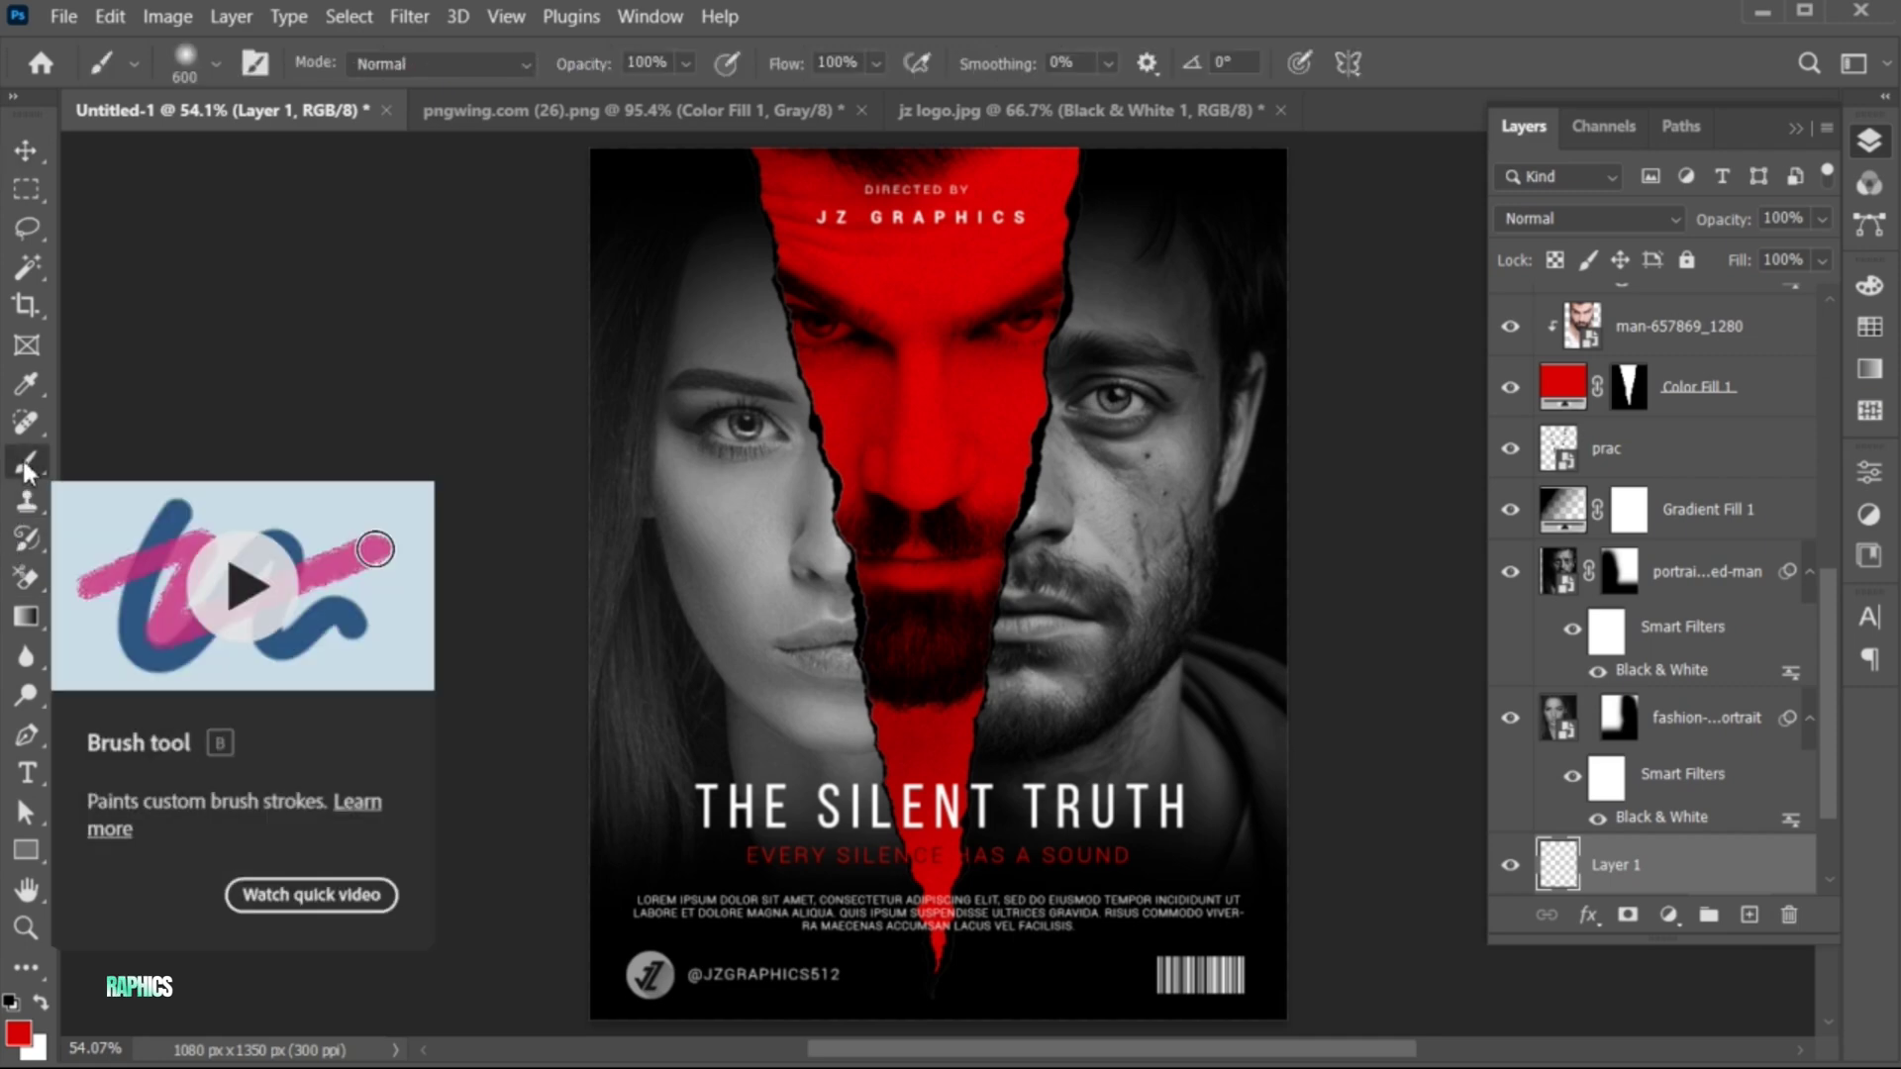
click(18, 1033)
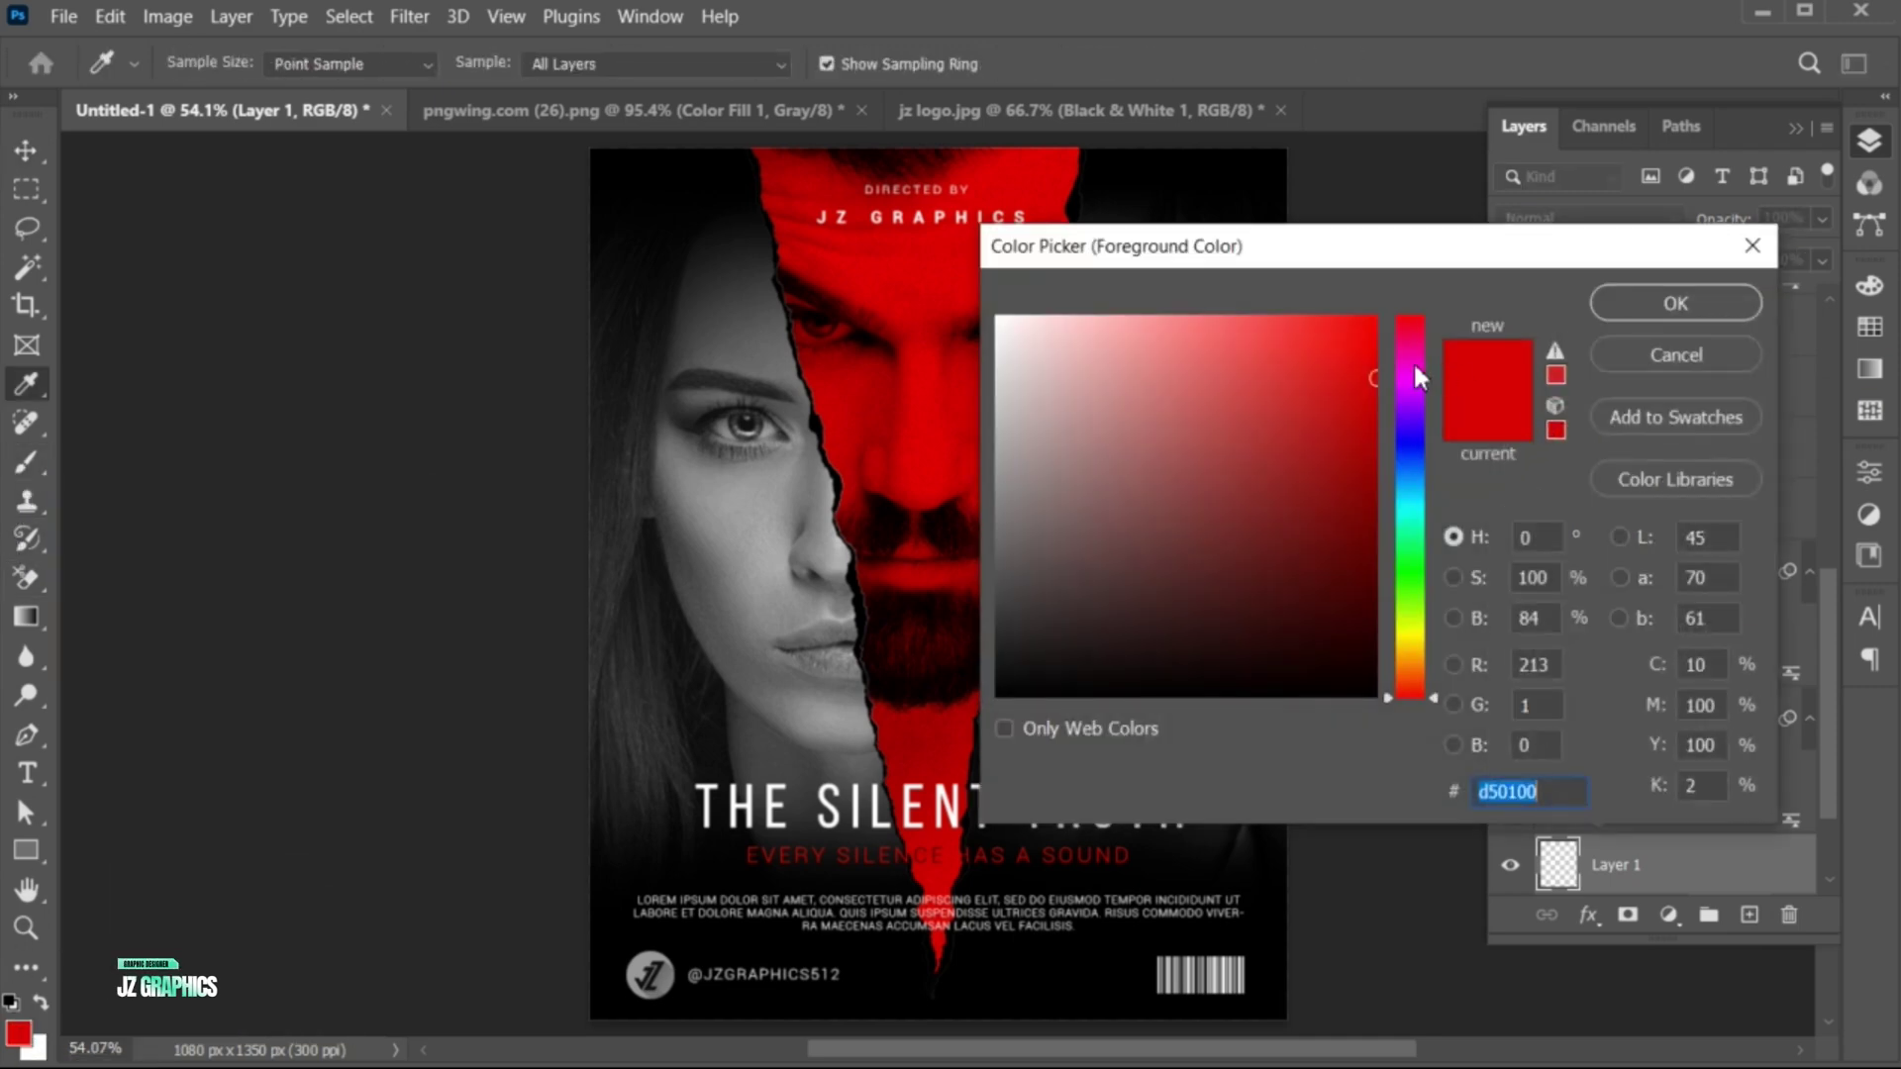
click(1380, 371)
click(1632, 307)
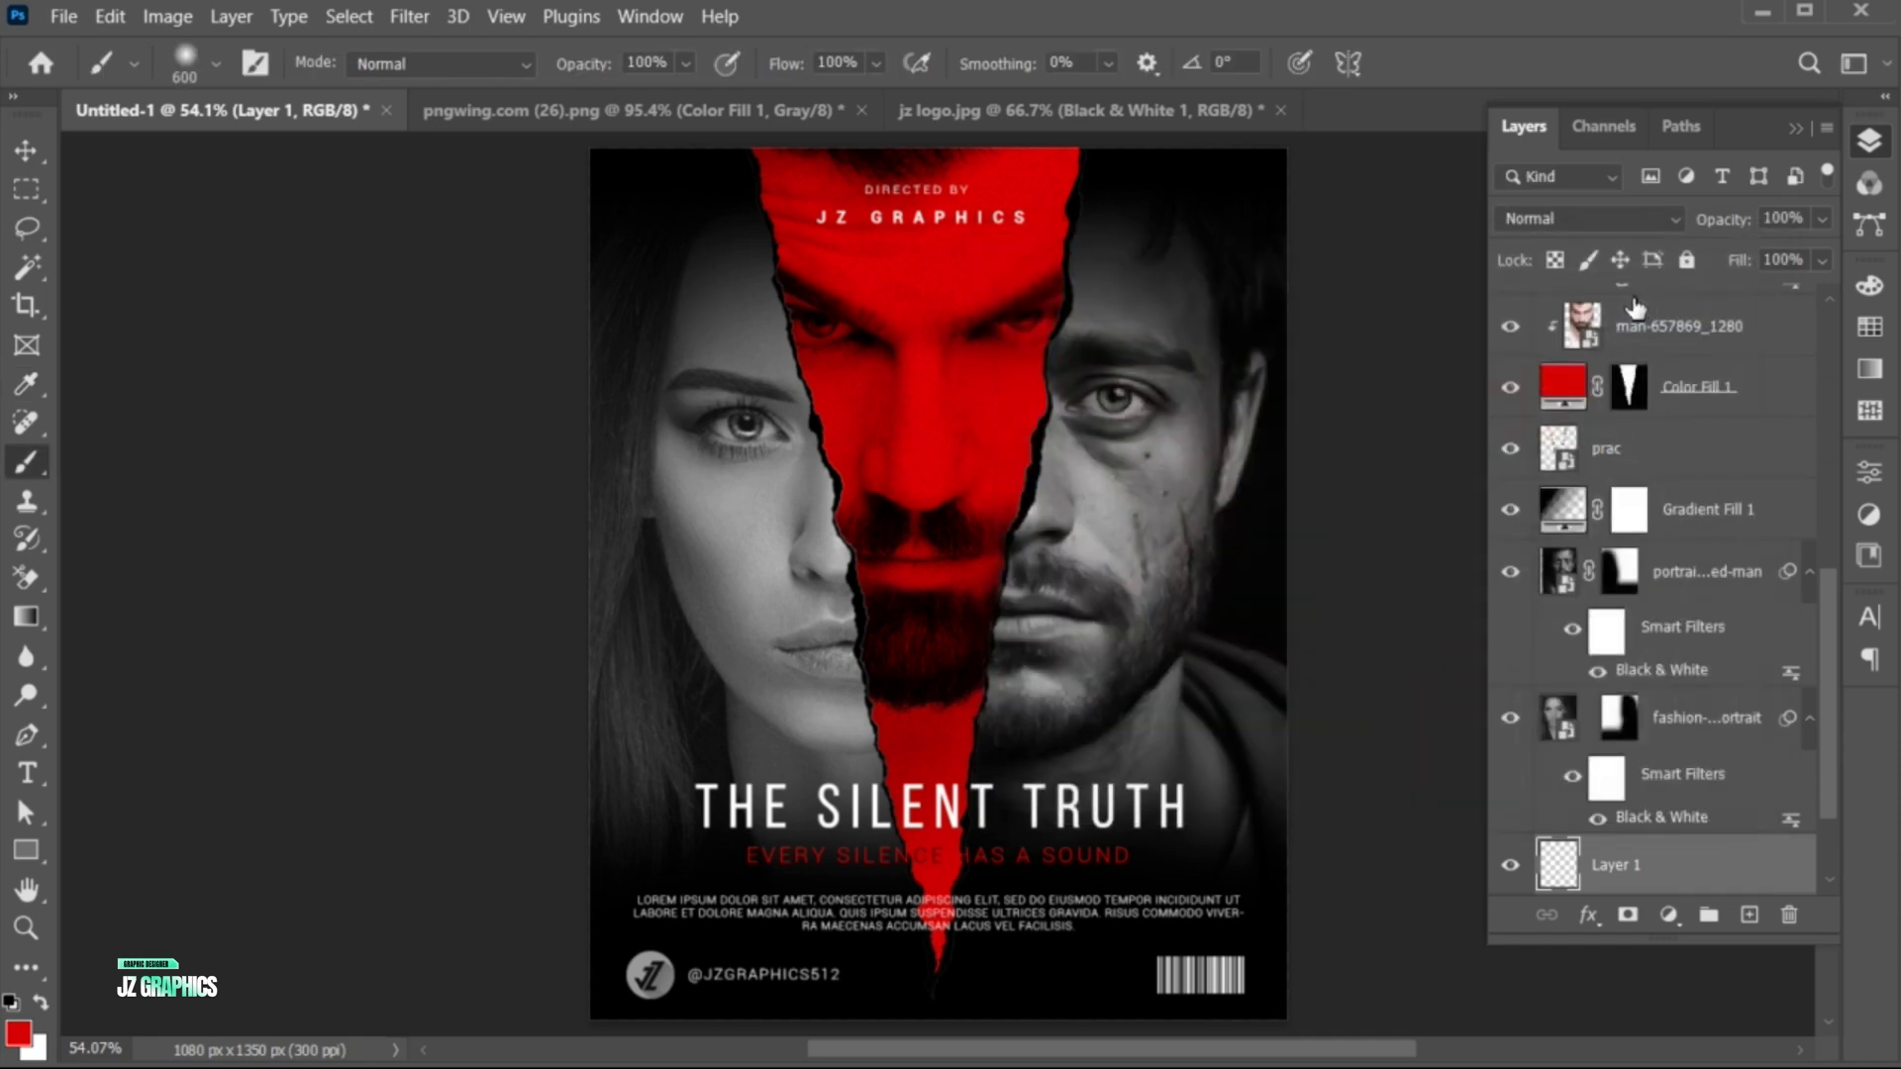
click(317, 896)
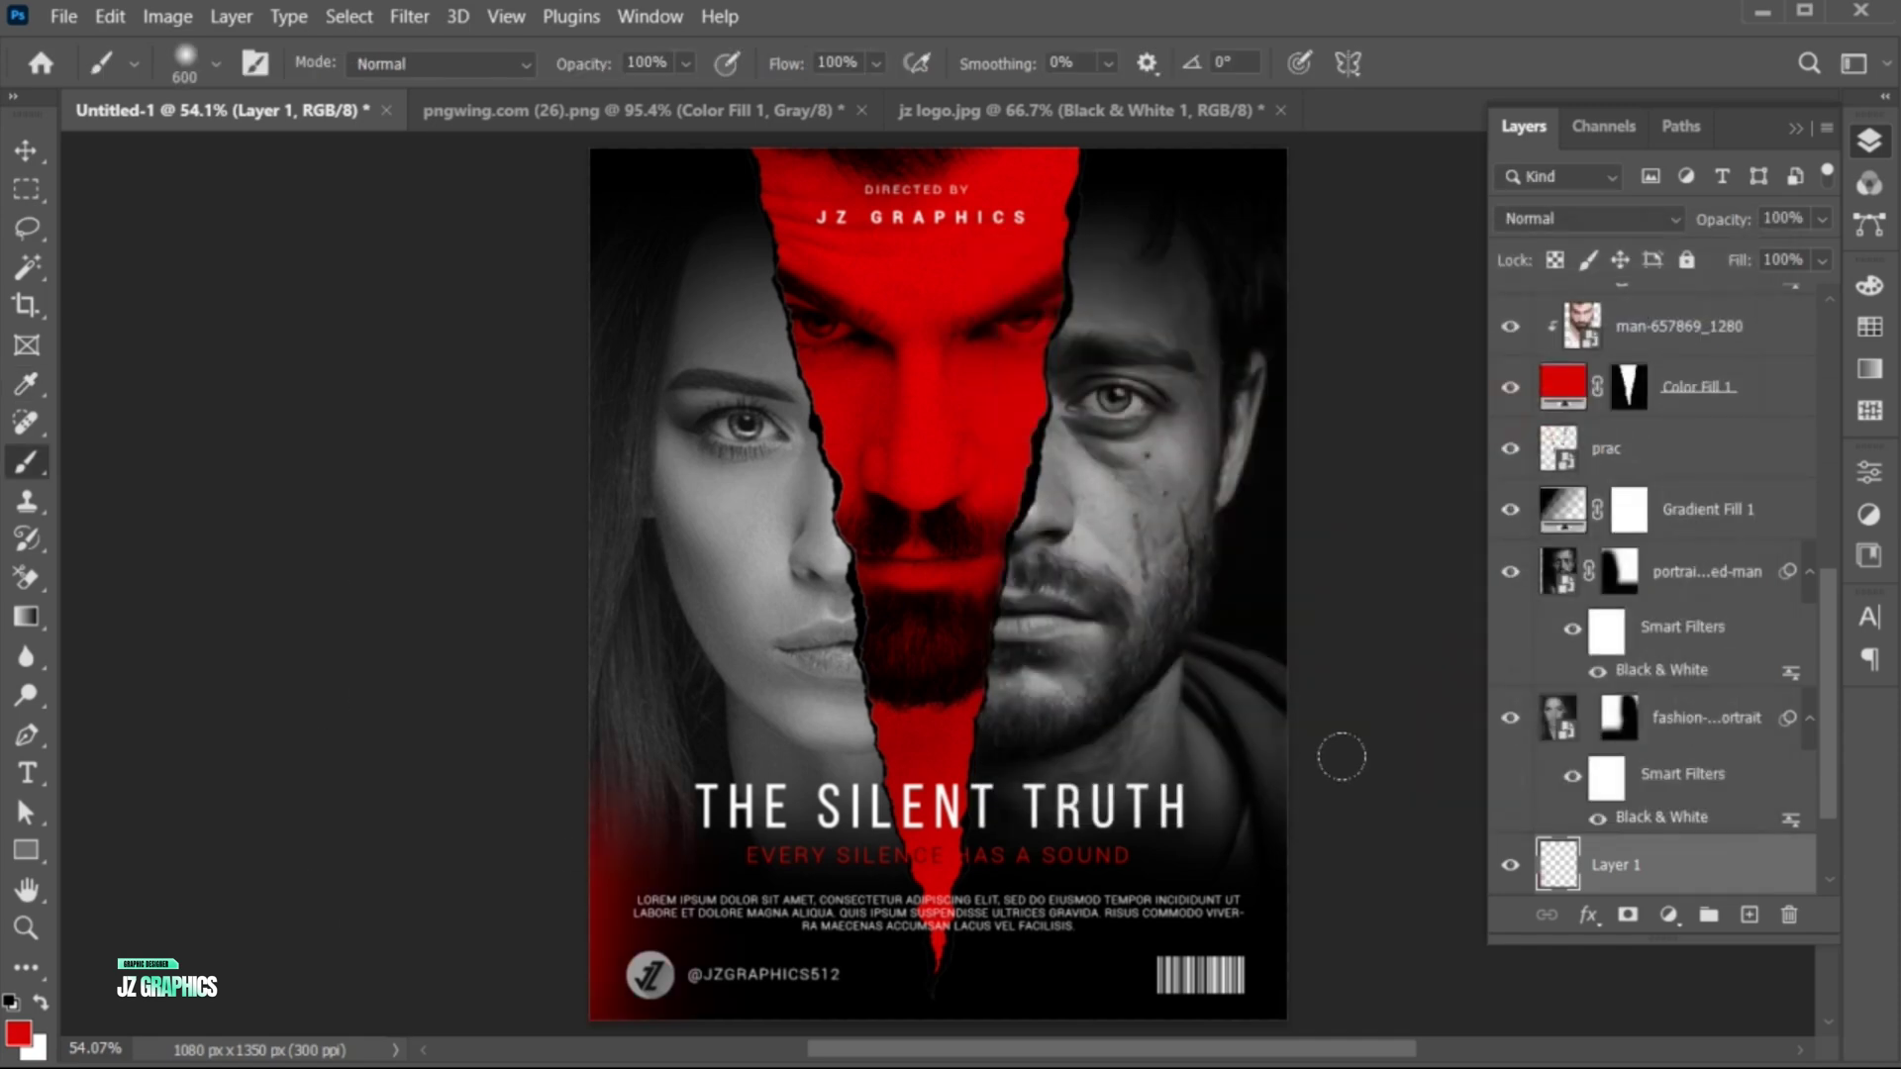
click(1325, 936)
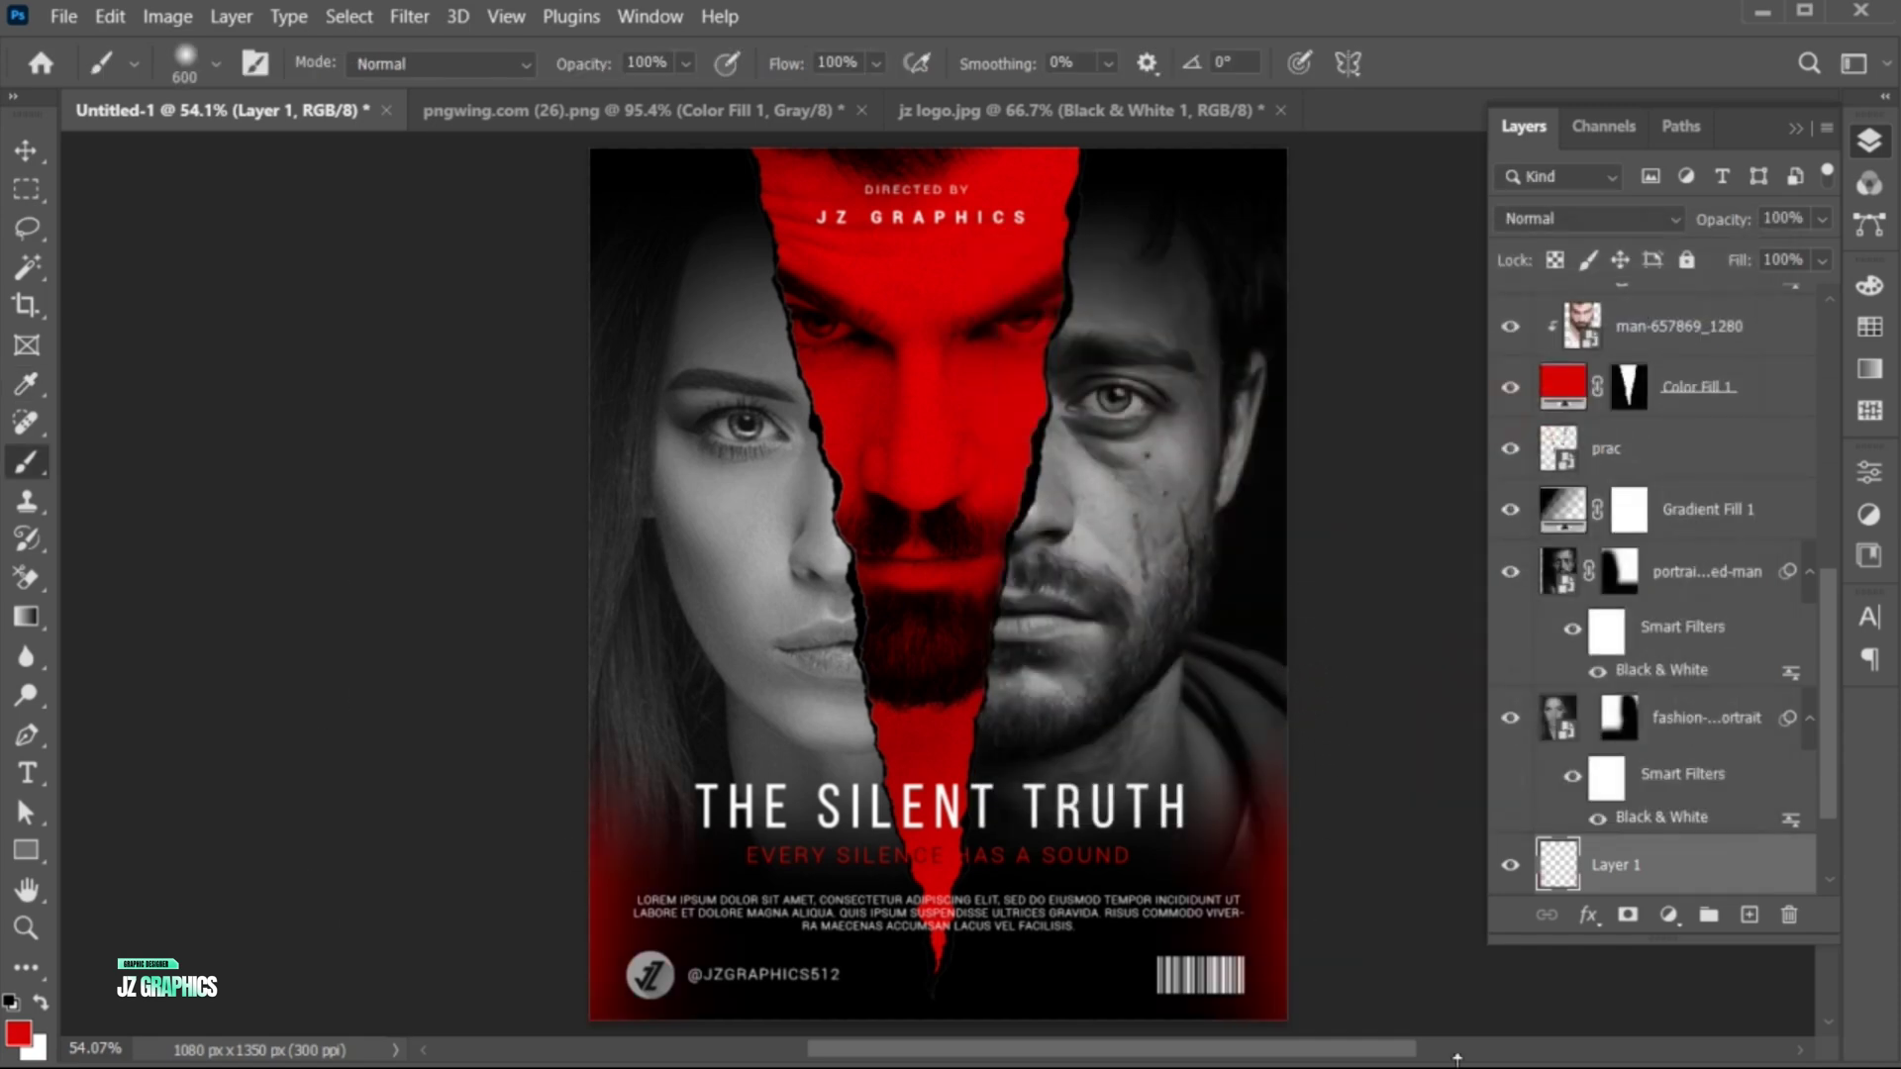
key(v)
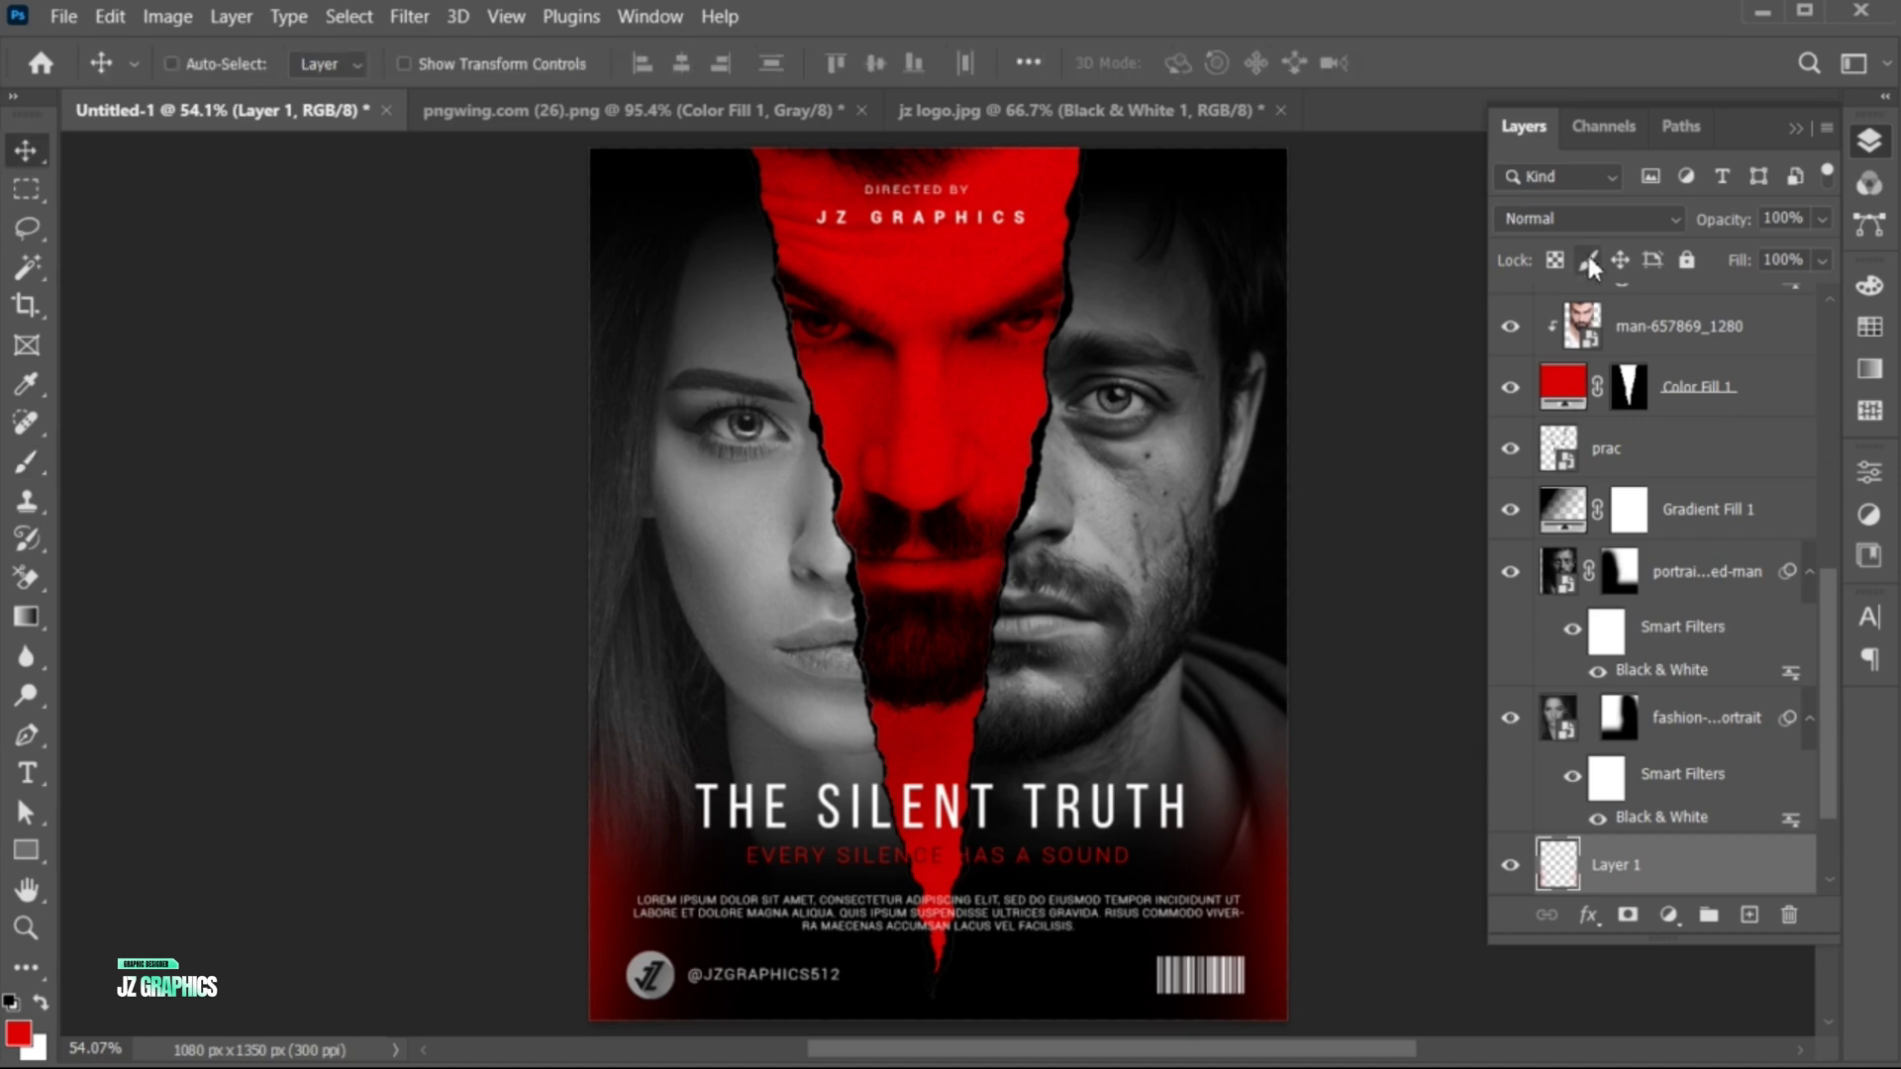
Set the red glow layer, Layer 1, to the Lighten blend mode with 71% opacity
click(1601, 220)
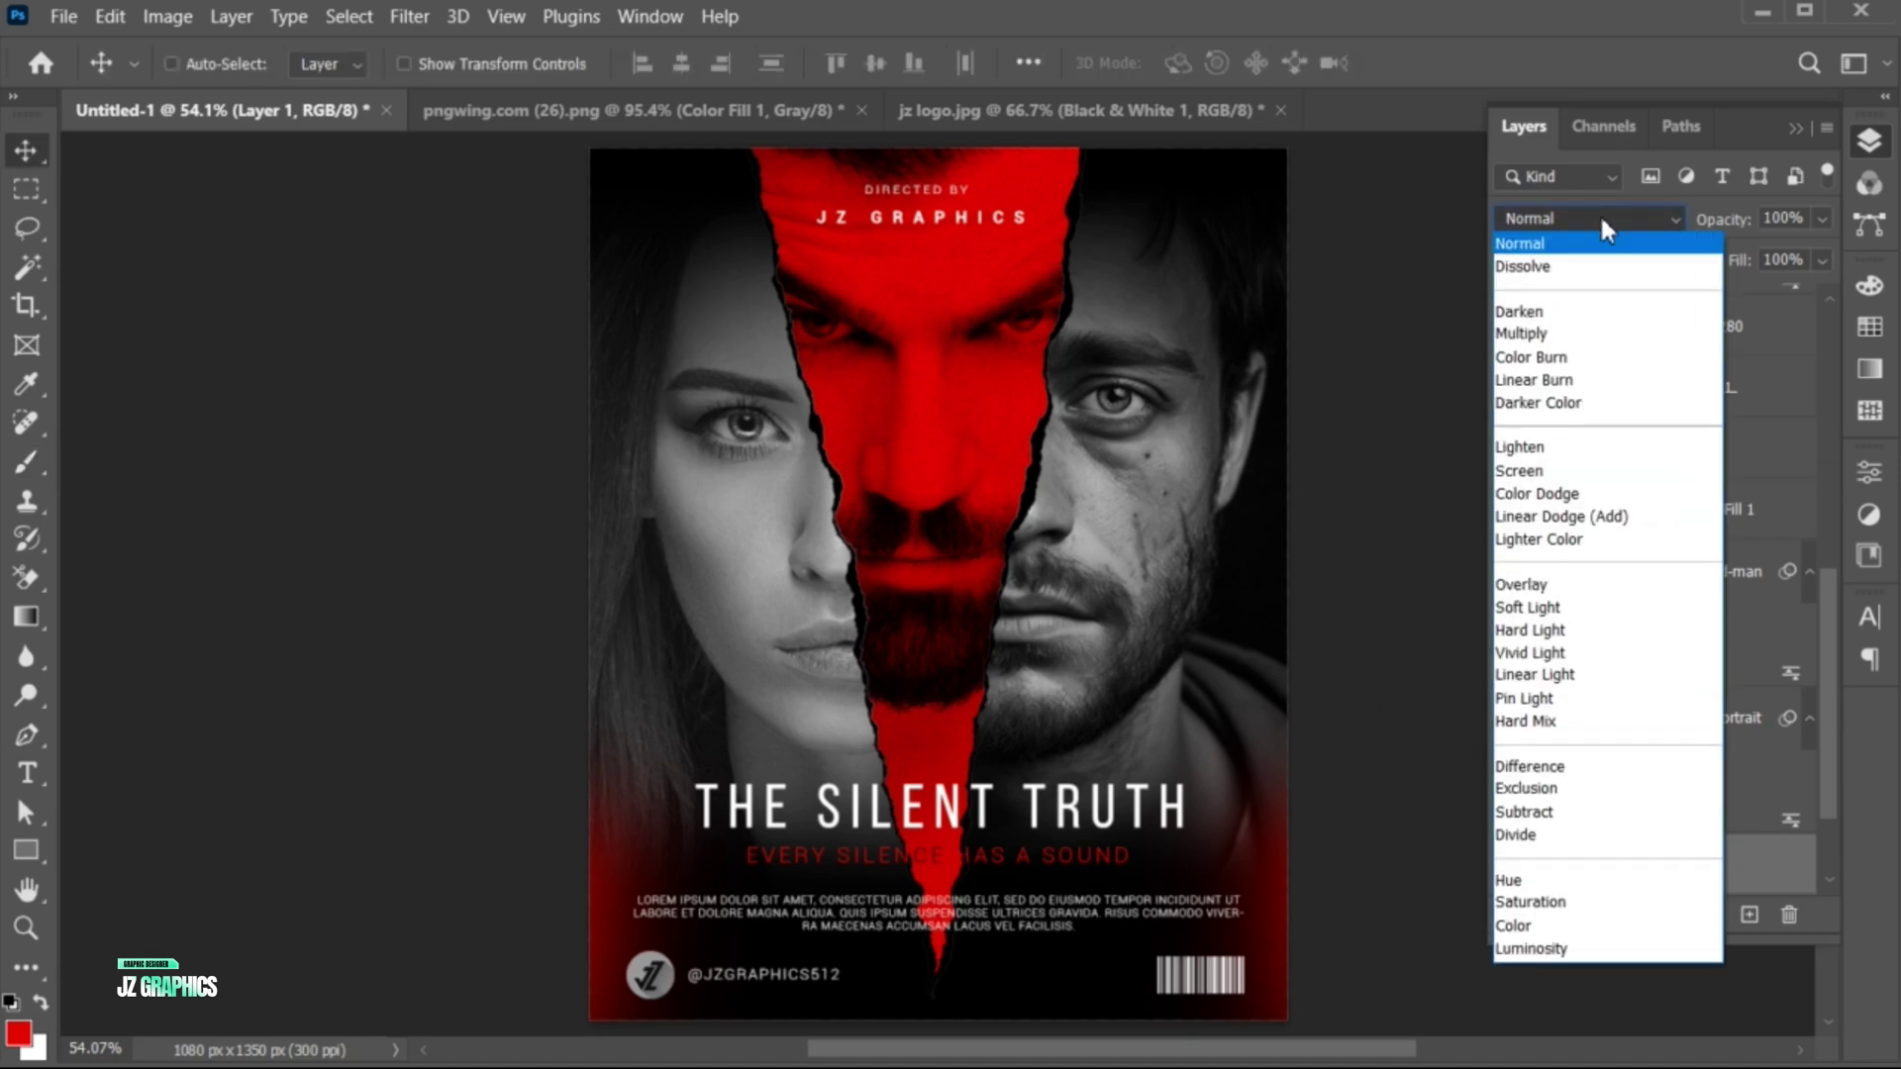
click(1592, 446)
click(1782, 218)
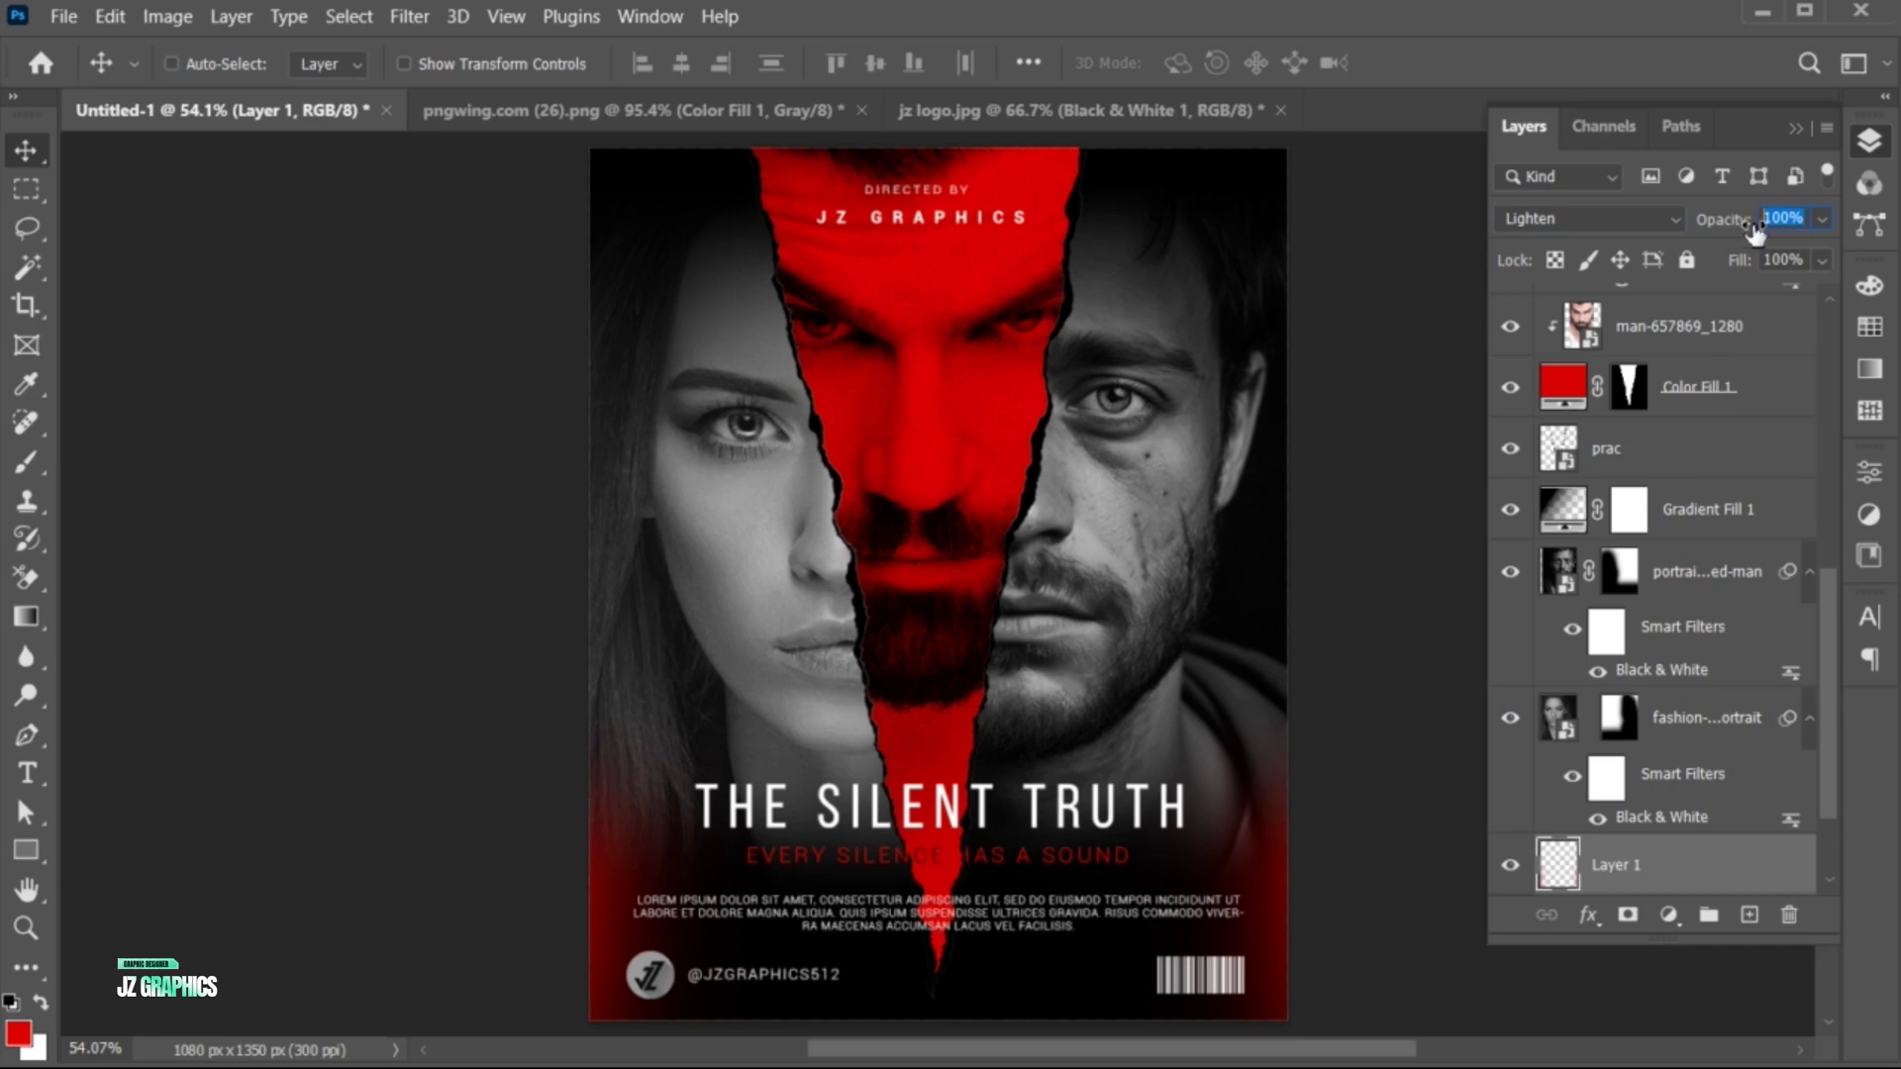
text(71)
key(Return)
Place texture.png as an embedded image directly above the depressed man's portrait layer and position it to cover the whole poster
click(1702, 582)
click(60, 18)
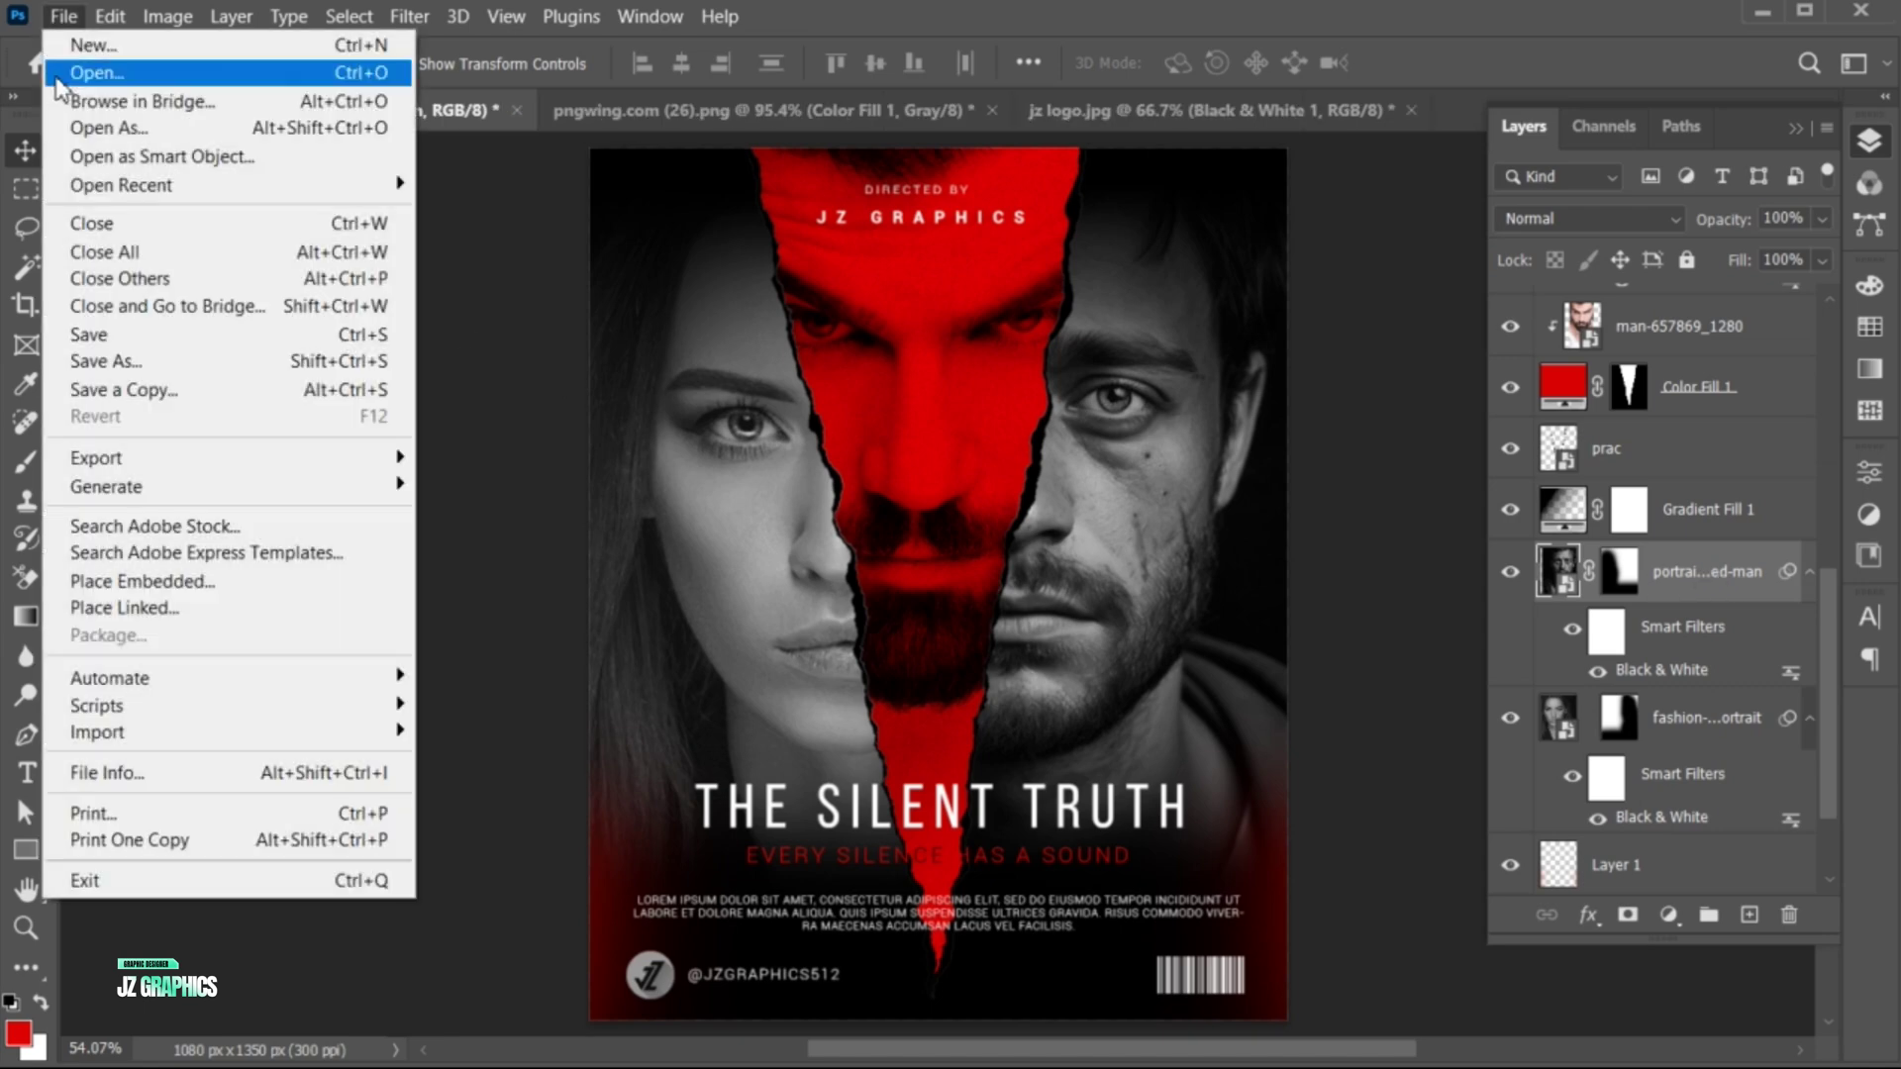
click(161, 584)
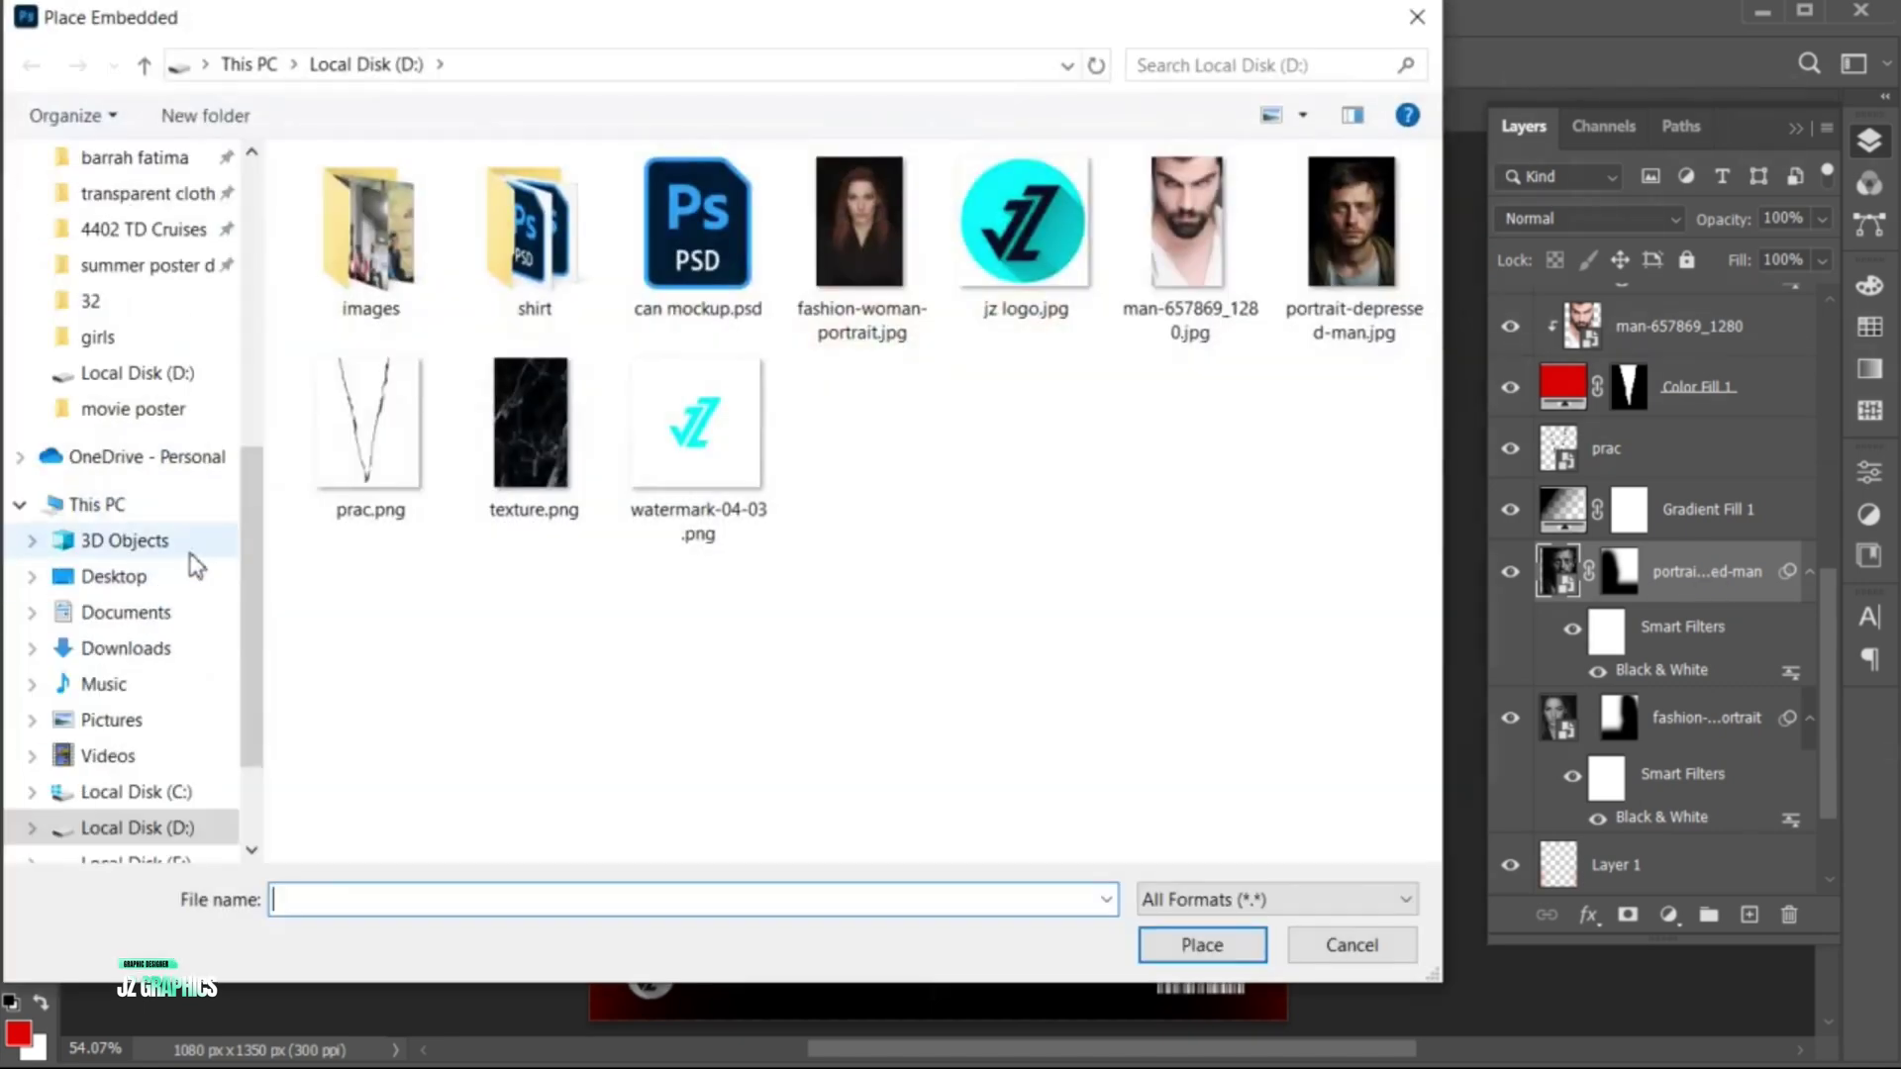
click(590, 436)
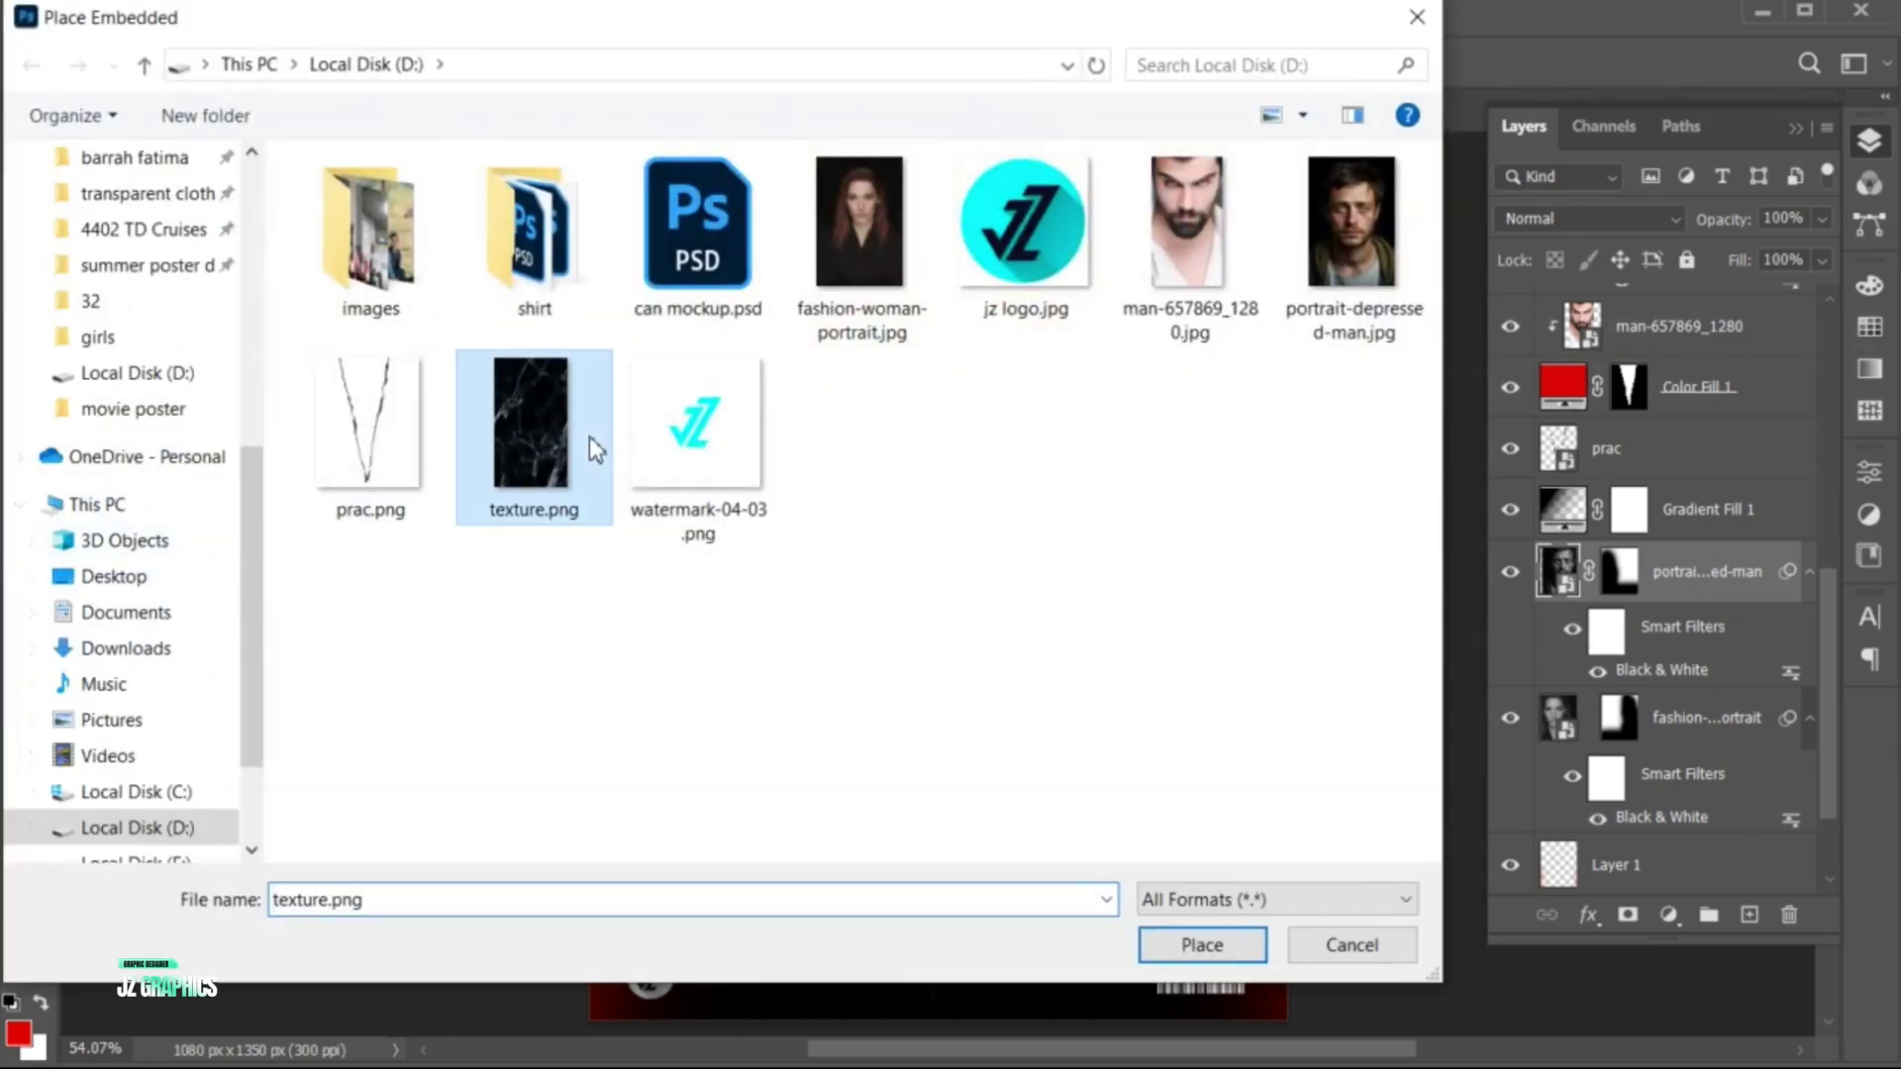
click(1173, 941)
drag(1178, 586, 1129, 519)
click(1481, 62)
Set the texture layer to the Screen blend mode with 25% opacity, and collapse the layer list to show the poster
click(1566, 211)
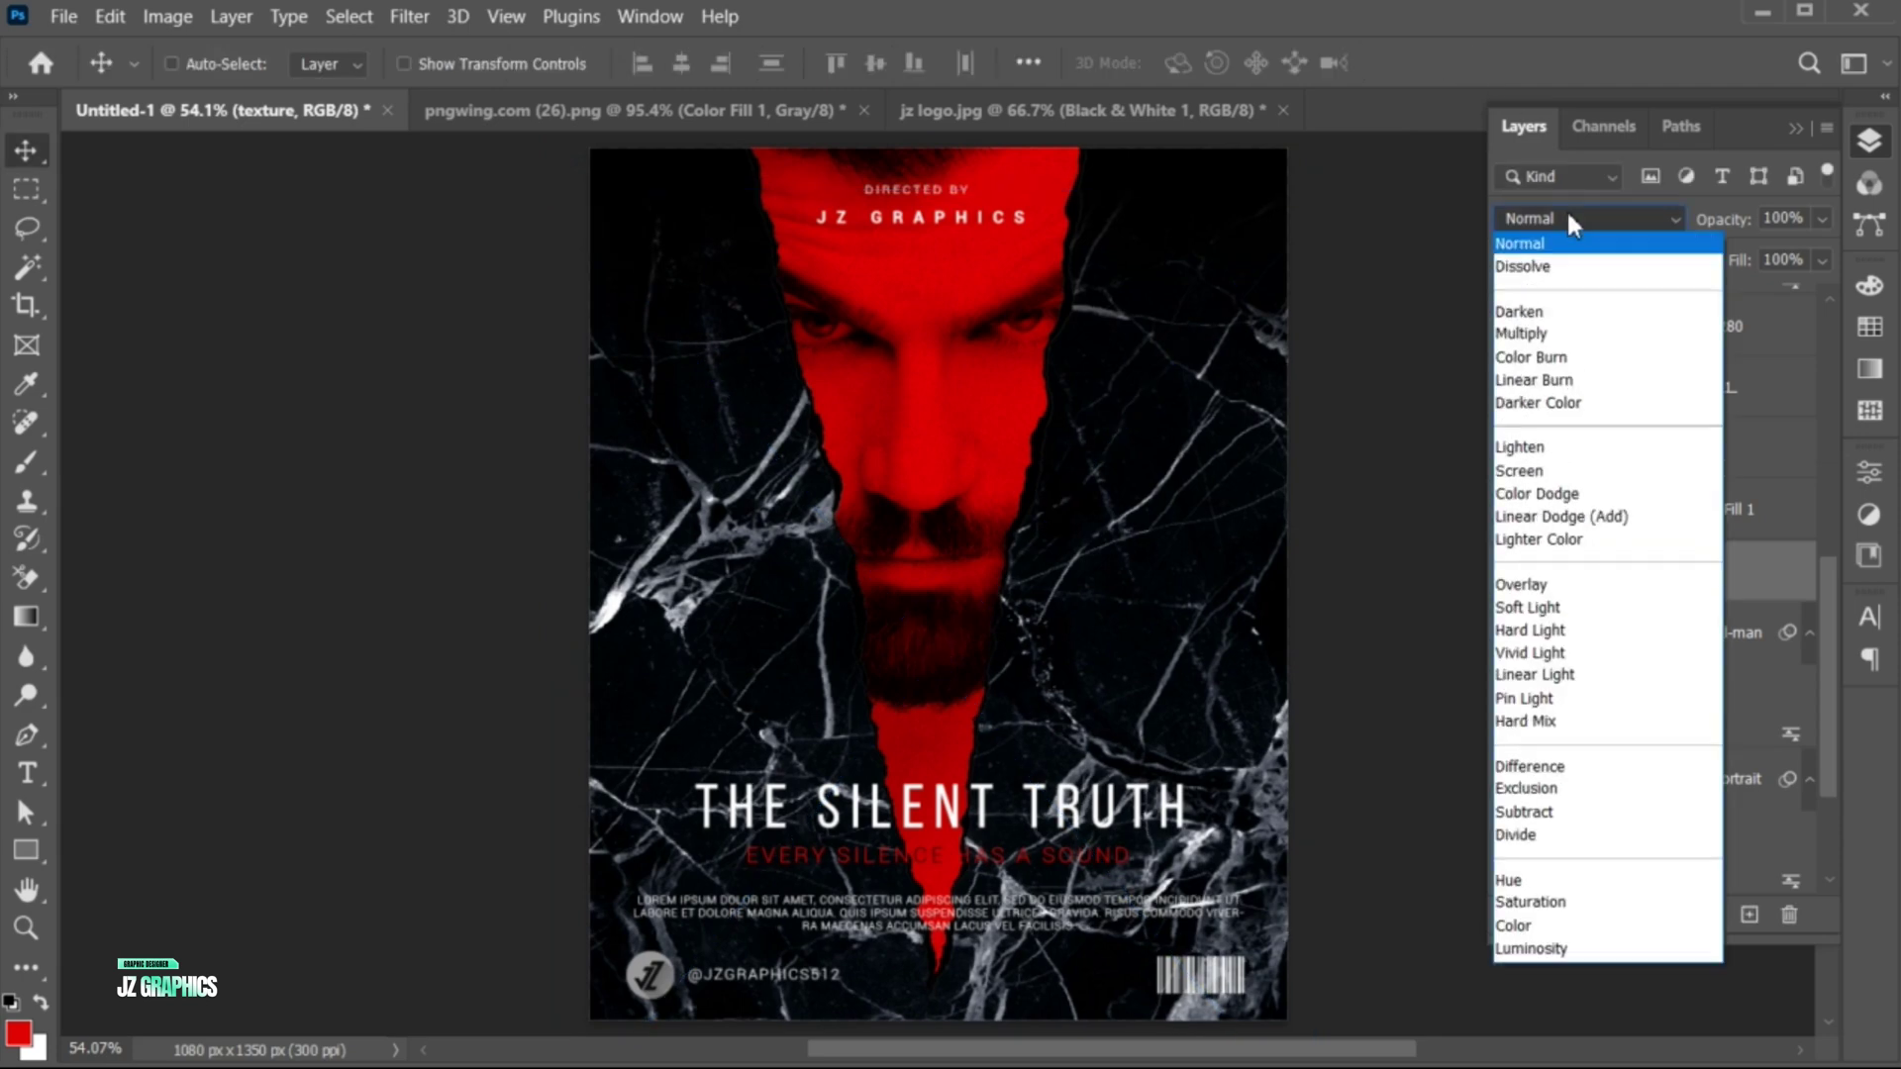
click(1574, 472)
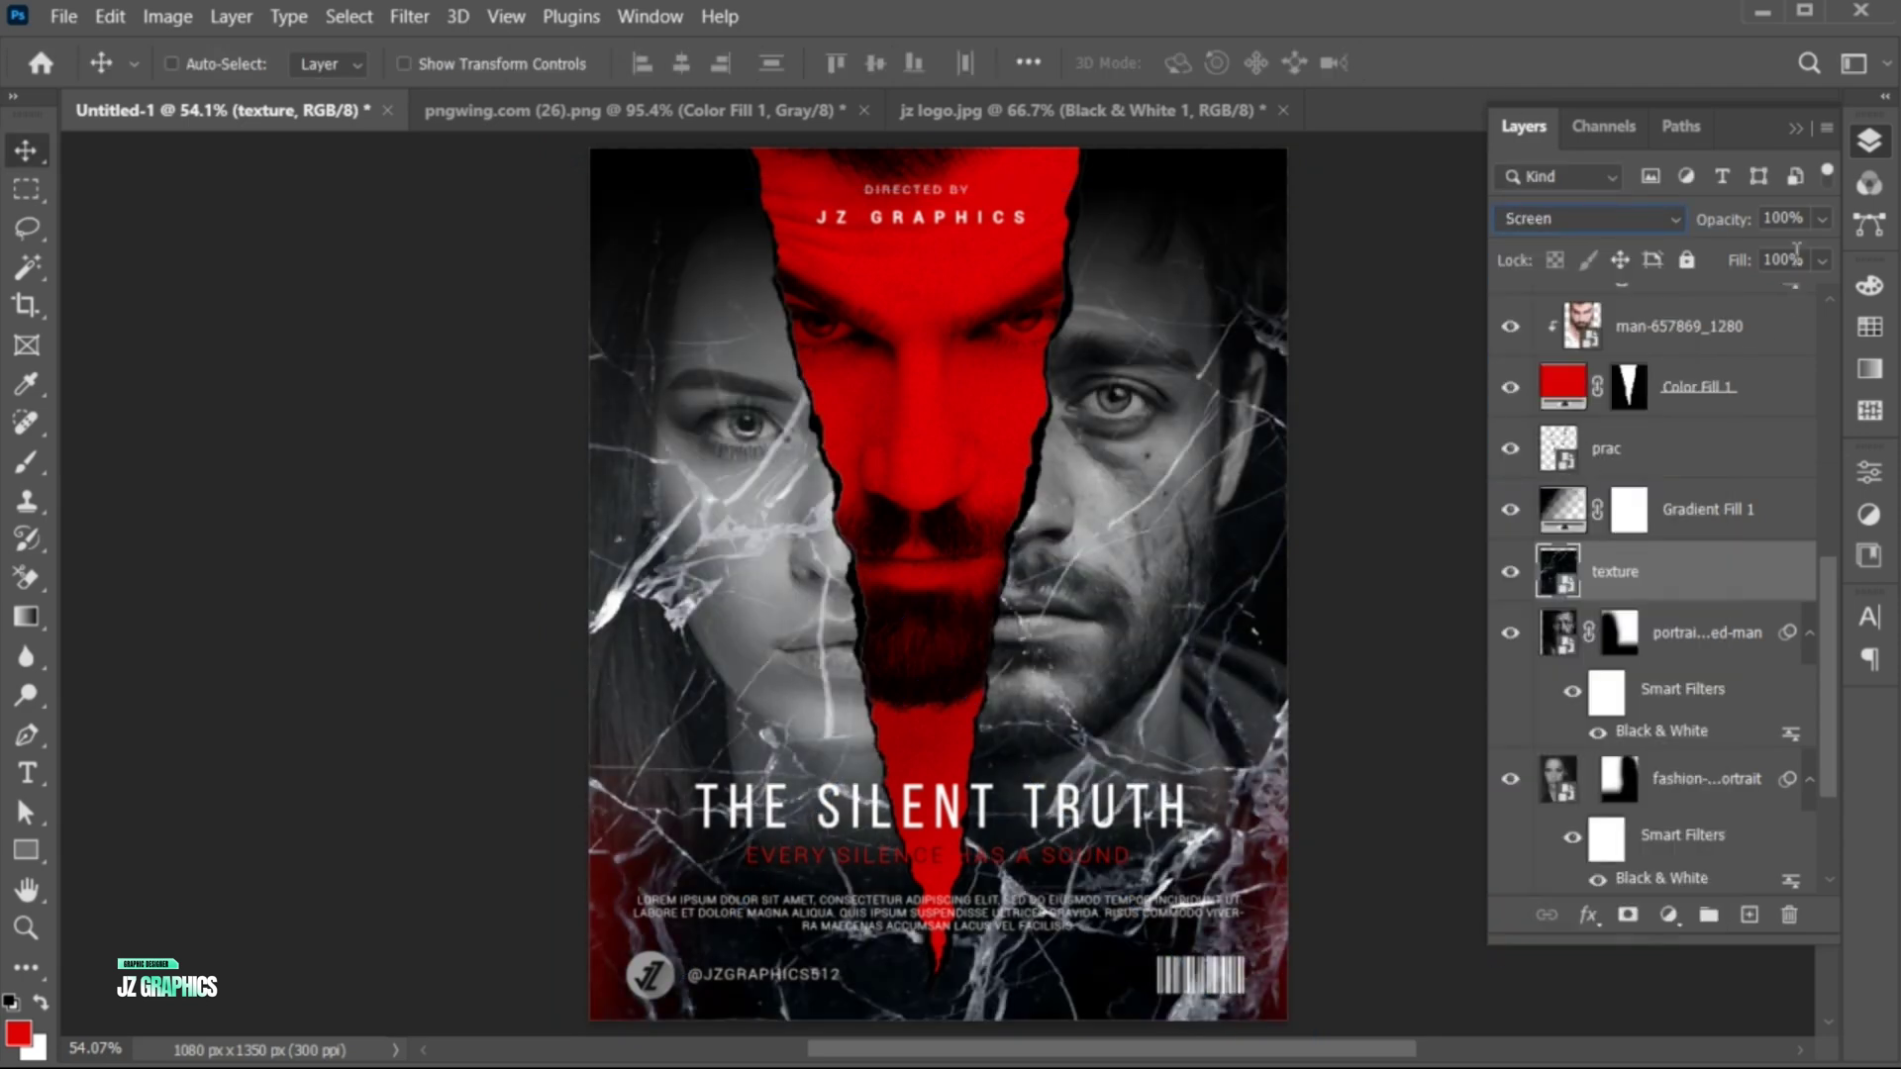
click(1754, 217)
text(25)
key(Return)
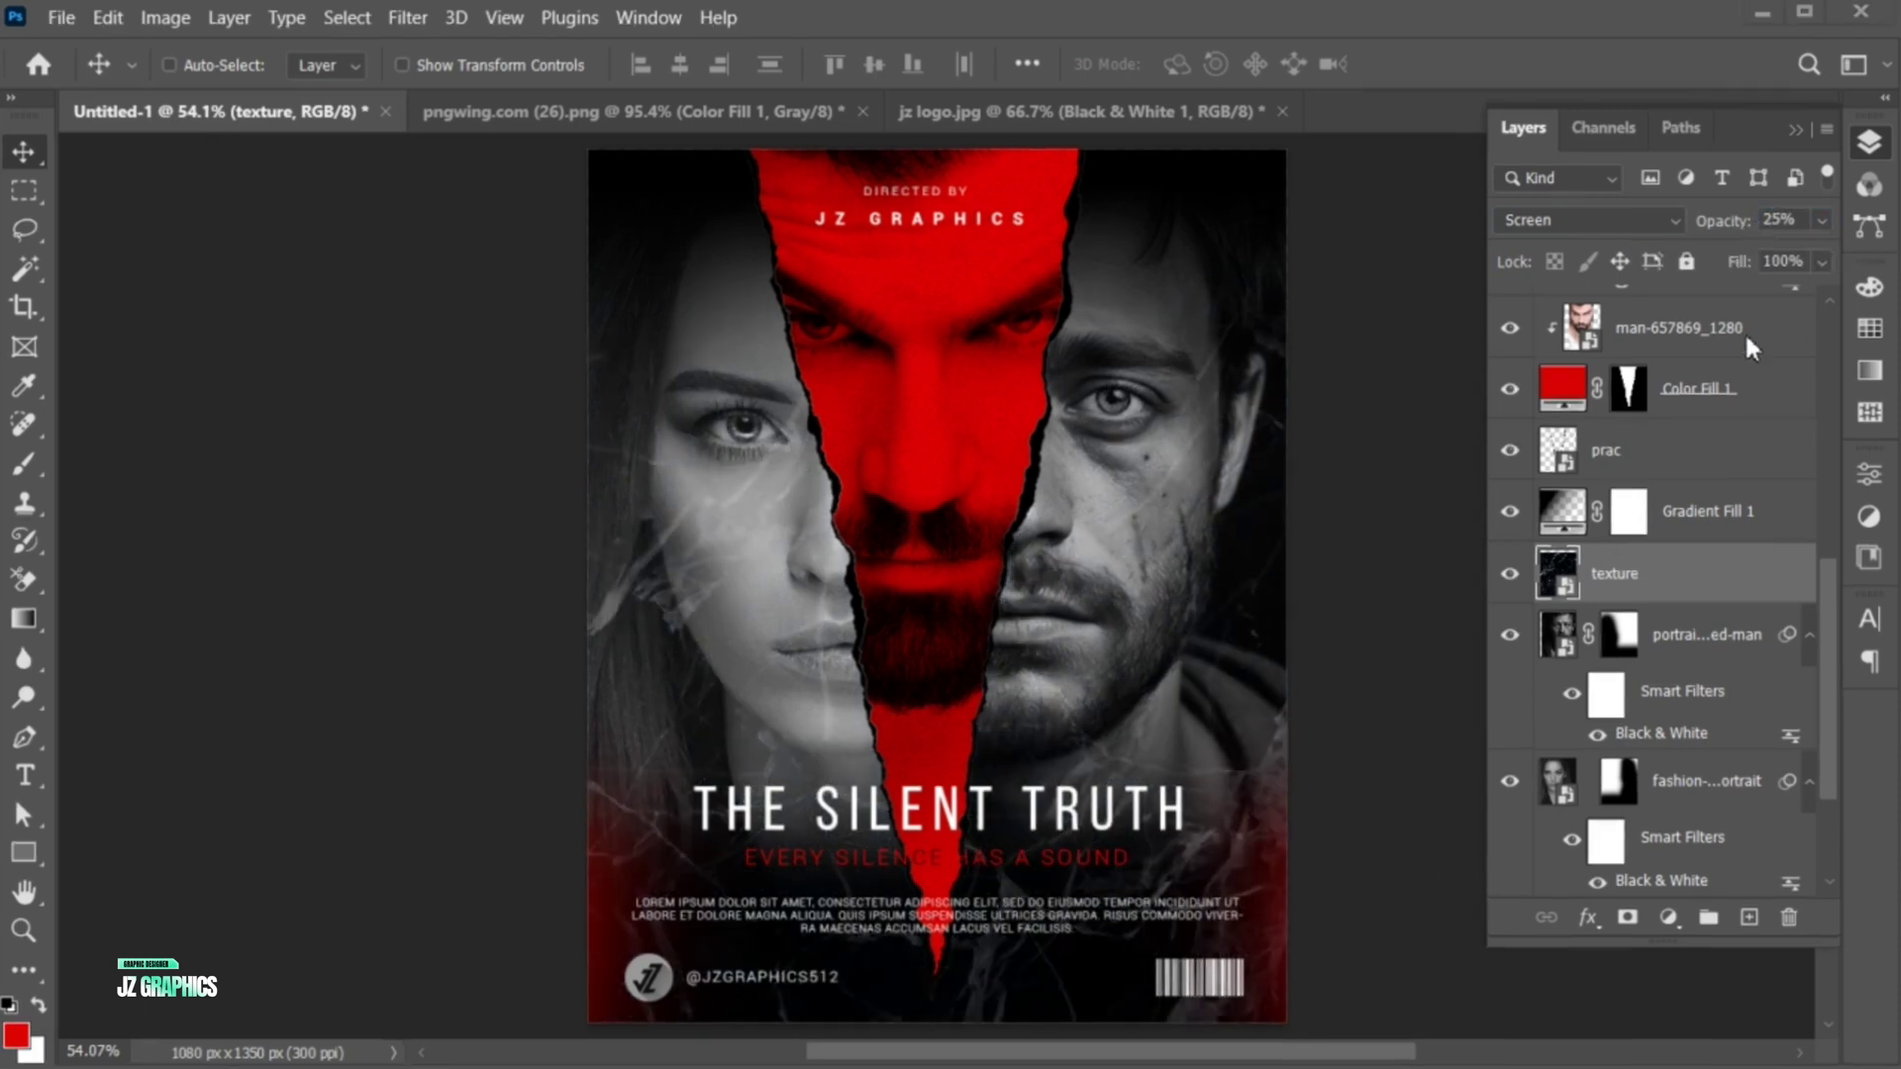
click(1796, 128)
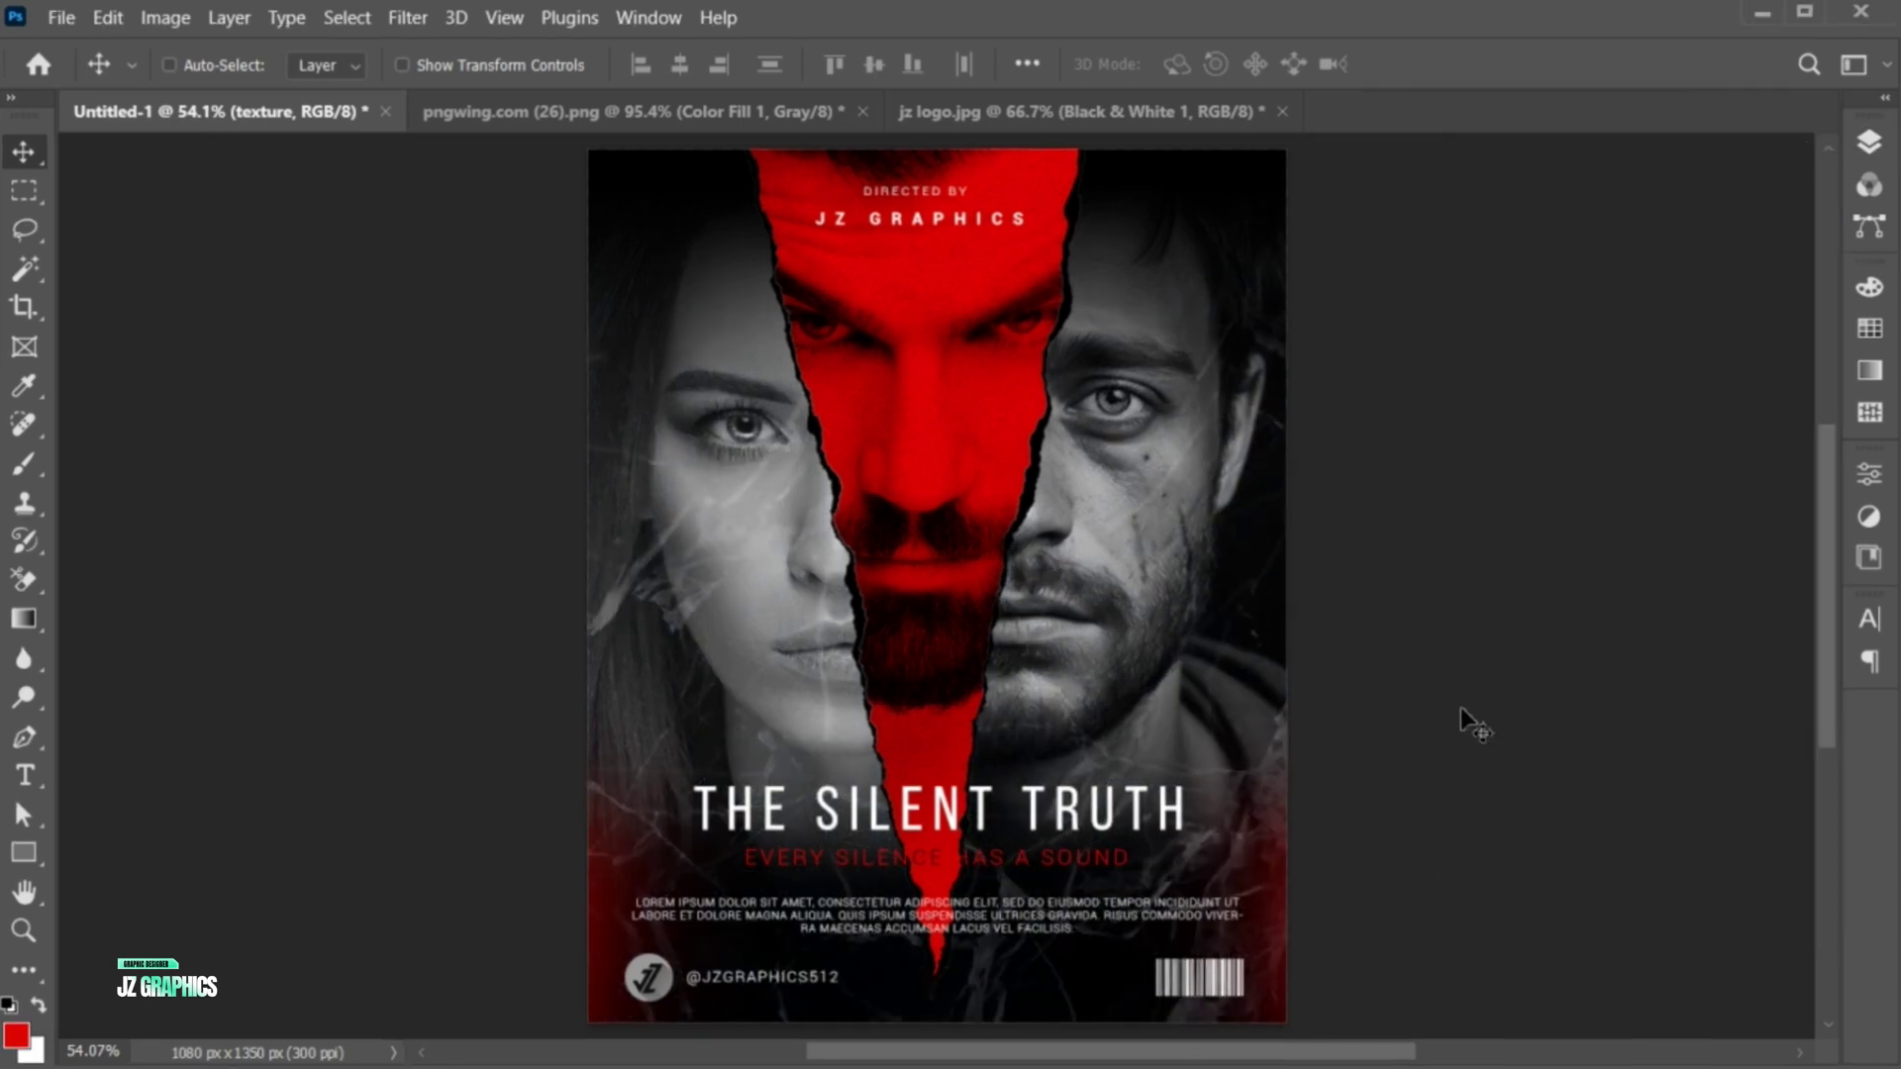